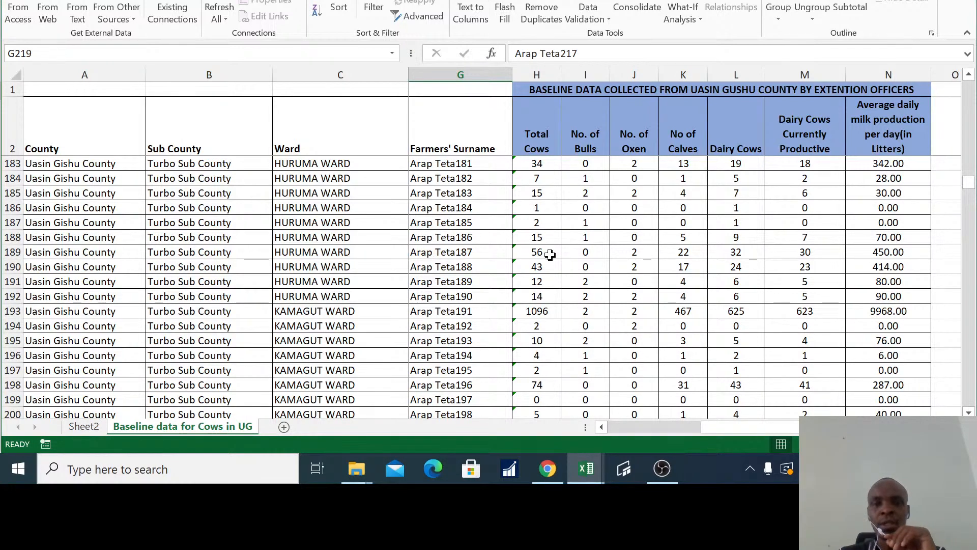
- Fit the width of the Extension officers column to its contents
{"action": "left_click_drag", "start_coordinate": [813, 427], "coordinate": [684, 431]}
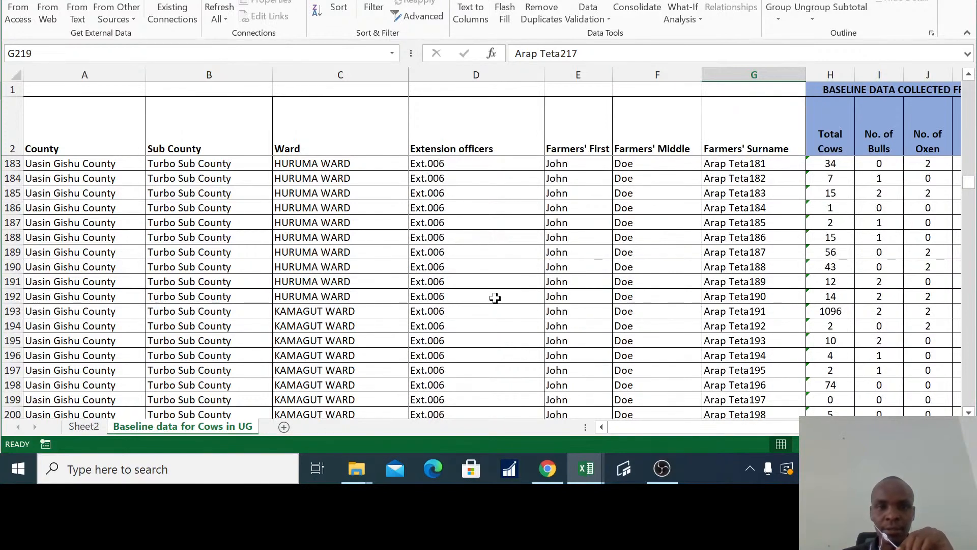
{"action": "double_click", "coordinate": [544, 75]}
{"action": "left_click", "coordinate": [80, 127]}
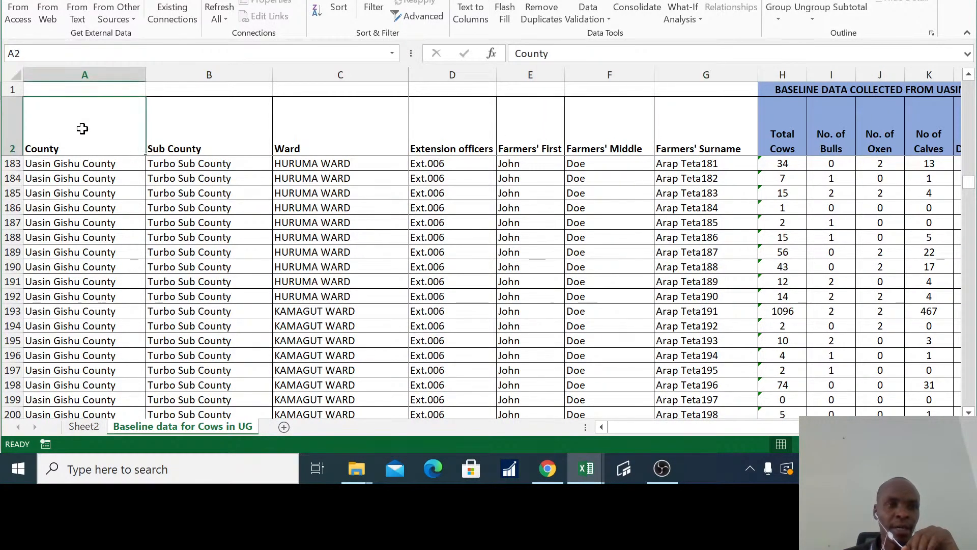
- Review the location, extension officer and farmer columns A to G and the baseline cow data columns H to N
{"action": "left_click_drag", "start_coordinate": [87, 75], "coordinate": [681, 98]}
{"action": "left_click_drag", "start_coordinate": [815, 426], "coordinate": [907, 426]}
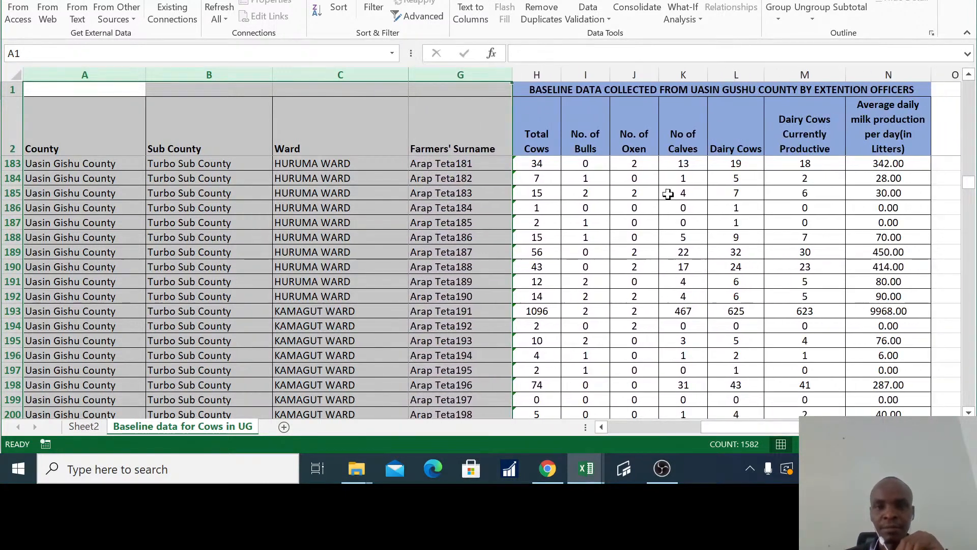
{"action": "left_click", "coordinate": [531, 75]}
{"action": "left_click_drag", "start_coordinate": [531, 75], "coordinate": [868, 100]}
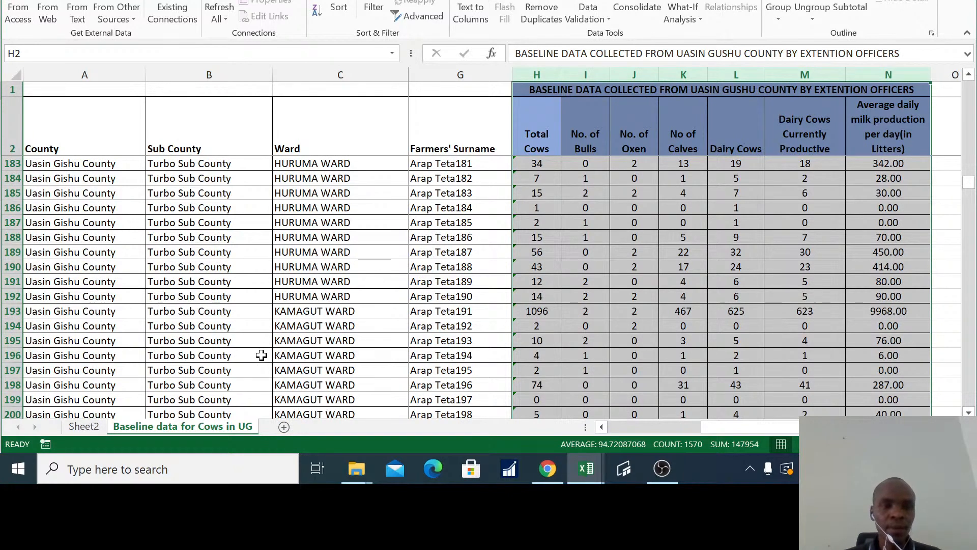
{"action": "left_click_drag", "start_coordinate": [857, 427], "coordinate": [732, 430]}
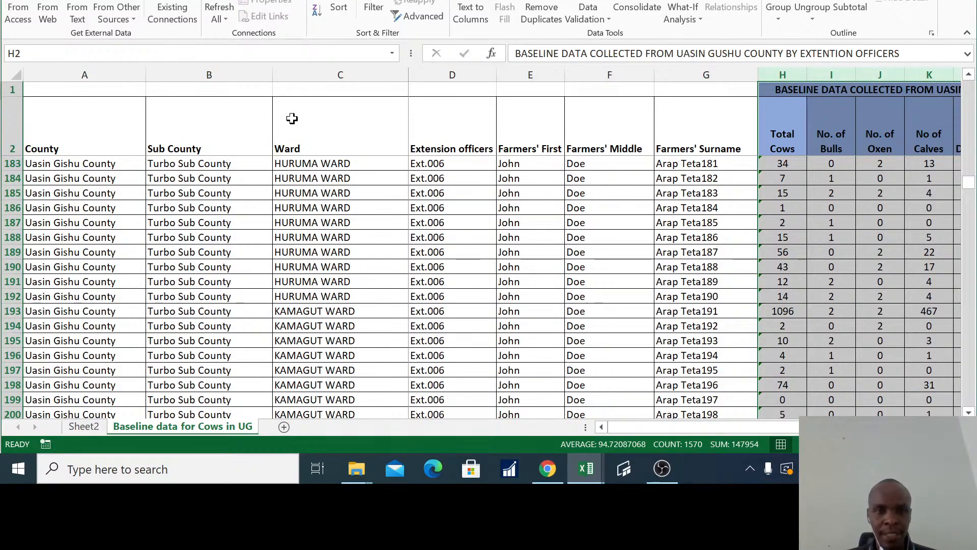
- Select the whole baseline table from the County header through the last record, range A2:N227
{"action": "left_click", "coordinate": [102, 124]}
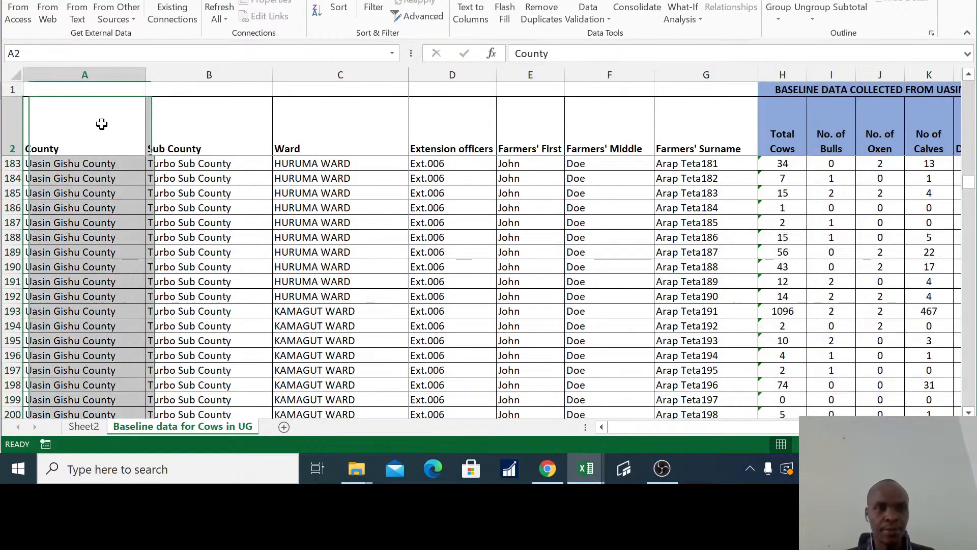
{"action": "key", "text": "ctrl+shift+Right"}
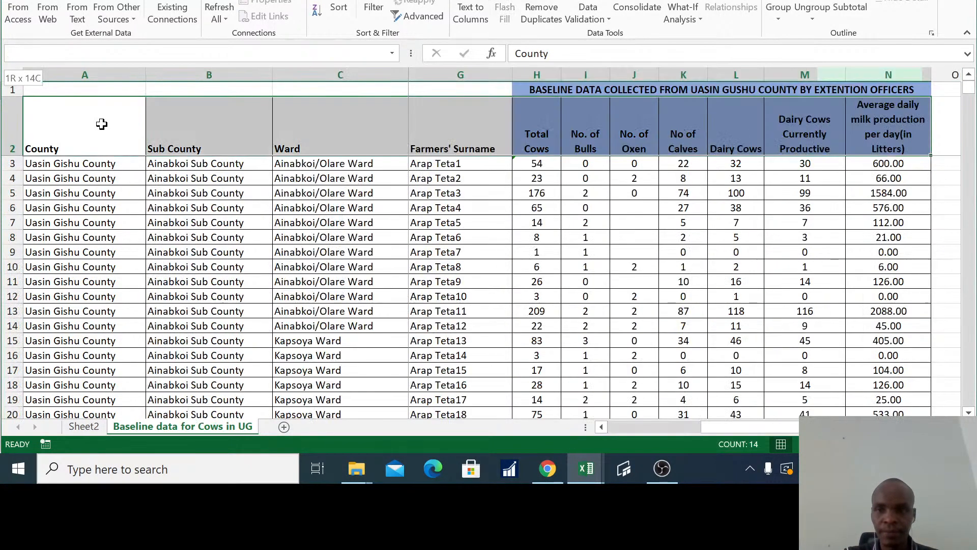
{"action": "key", "text": "ctrl+shift+Down"}
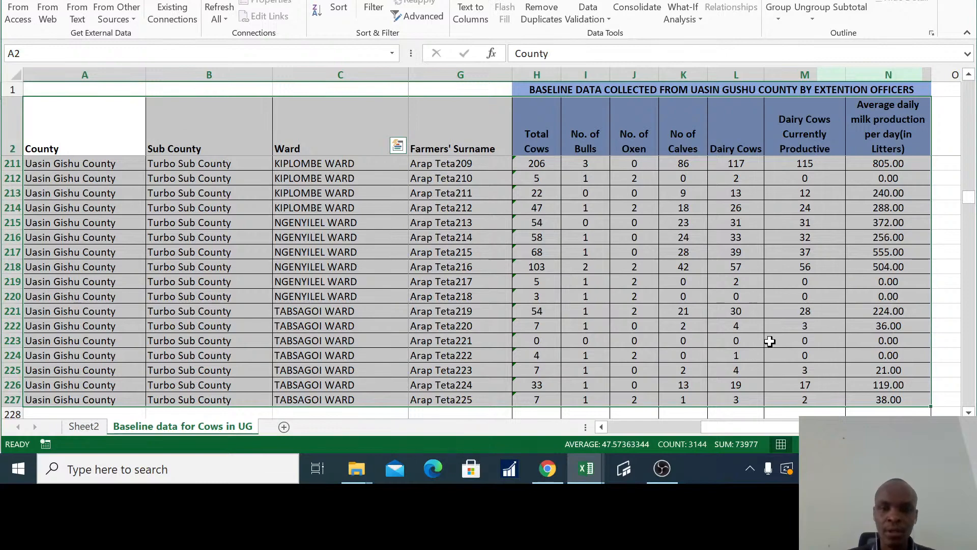
{"action": "left_click_drag", "start_coordinate": [775, 426], "coordinate": [626, 443]}
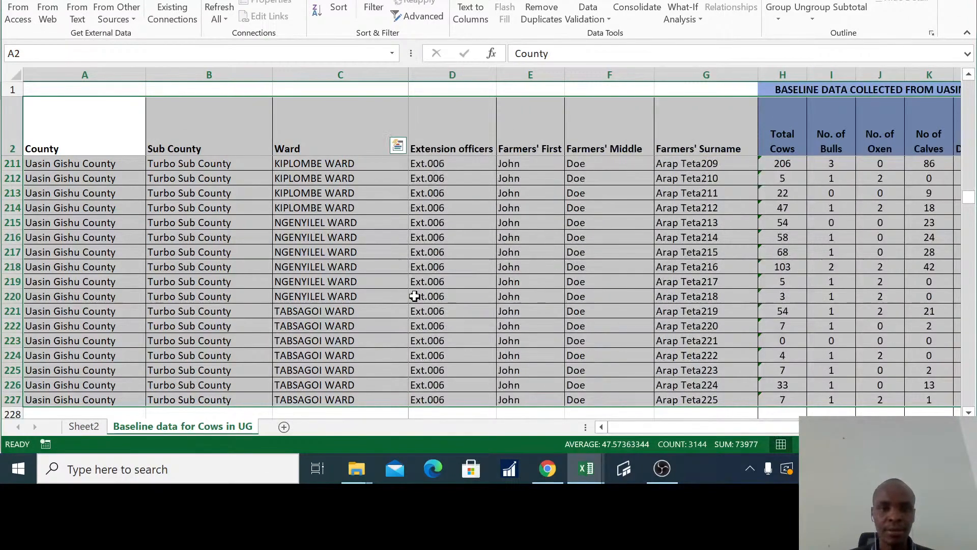
{"action": "left_click", "coordinate": [77, 117]}
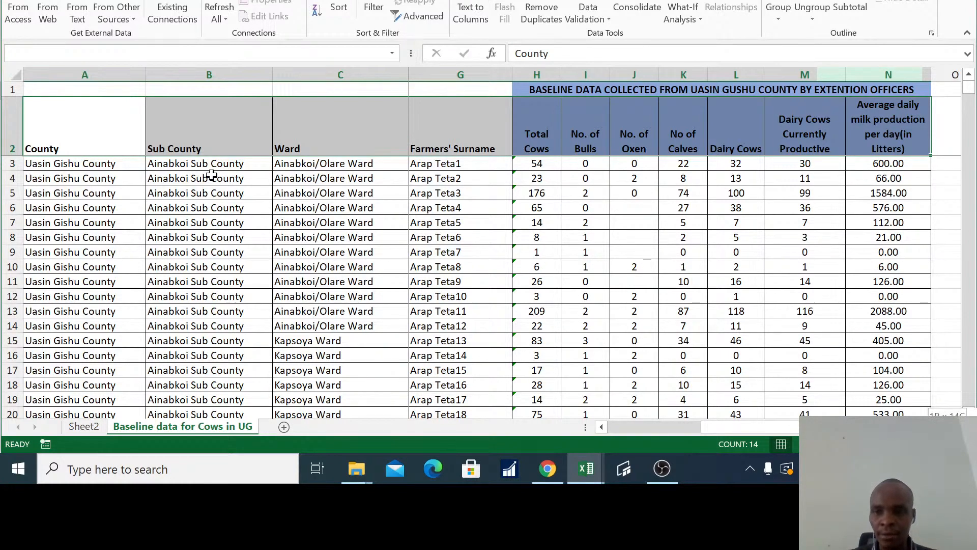
{"action": "key", "text": "ctrl+shift+Down"}
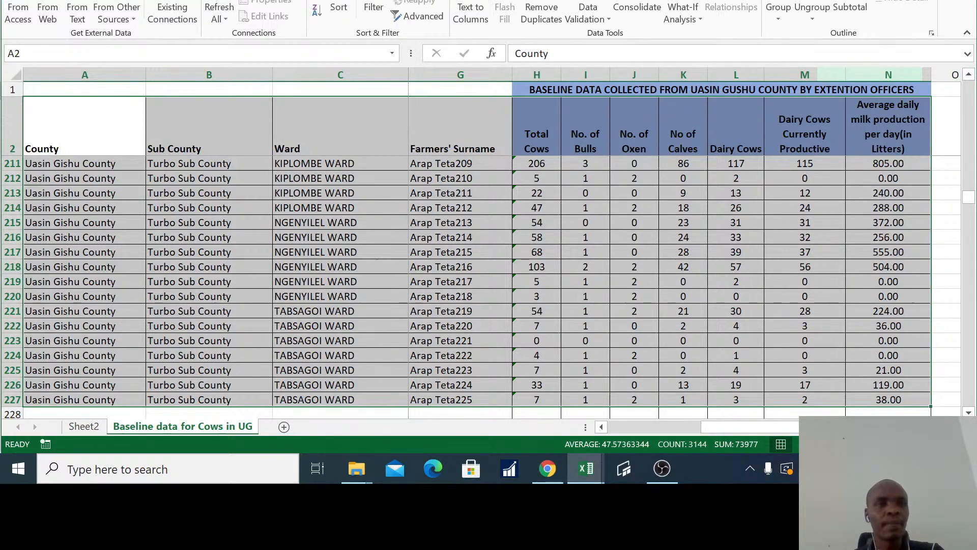
- Create a PivotTable from the selected baseline range $A$2:$N$227 on a new worksheet
{"action": "left_click", "coordinate": [99, 0]}
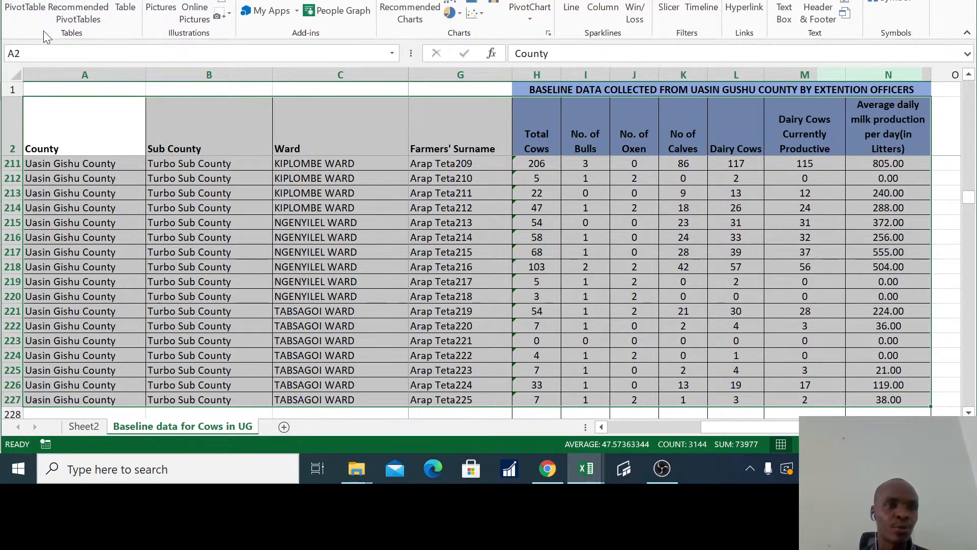
{"action": "left_click", "coordinate": [28, 5]}
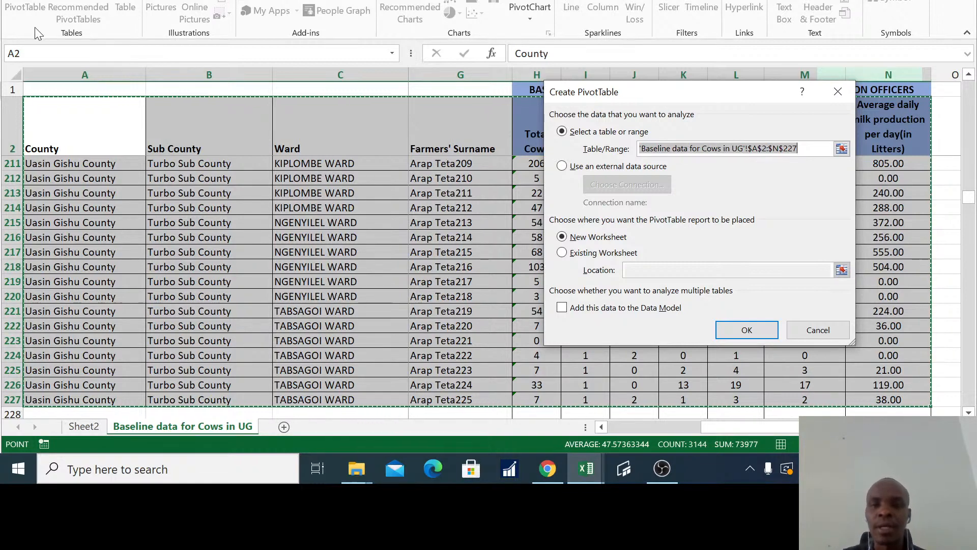
{"action": "left_click_drag", "start_coordinate": [667, 95], "coordinate": [420, 121]}
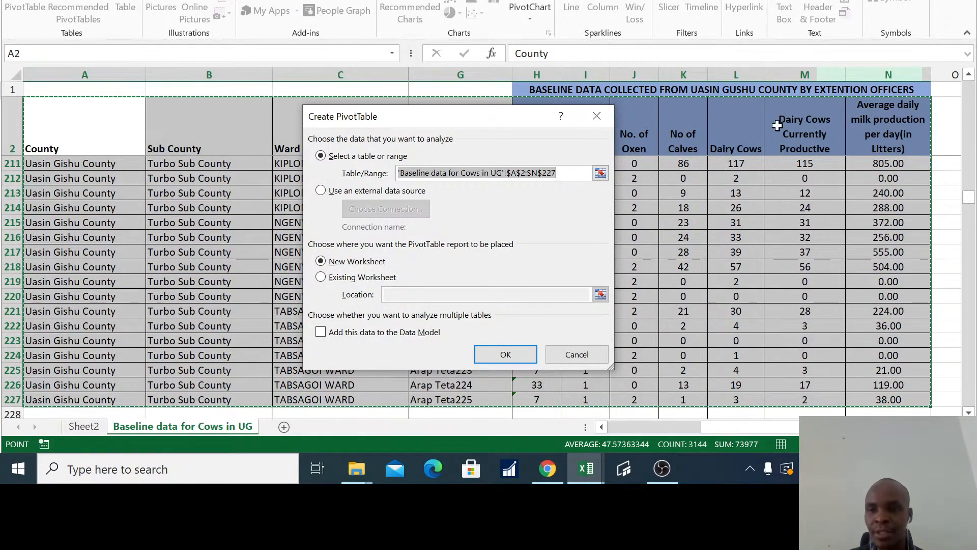
{"action": "left_click", "coordinate": [488, 356]}
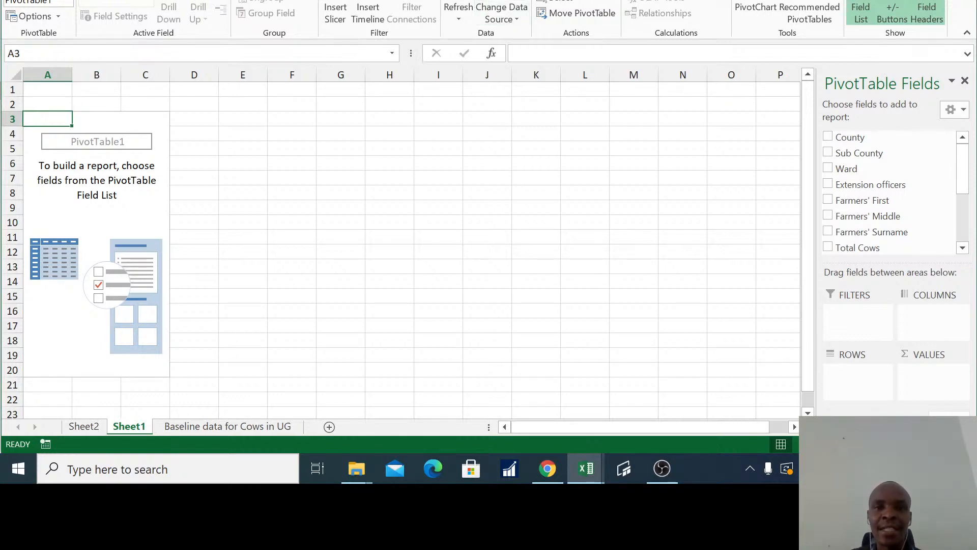
- Examine the PivotTable analysis and design tools with a cell inside and a cell outside the empty report selected
{"action": "left_click", "coordinate": [501, 0]}
{"action": "left_click", "coordinate": [451, 0]}
{"action": "left_click", "coordinate": [501, 0]}
{"action": "left_click", "coordinate": [450, 0]}
{"action": "left_click", "coordinate": [501, 0]}
{"action": "left_click", "coordinate": [450, 0]}
{"action": "left_click", "coordinate": [501, 0]}
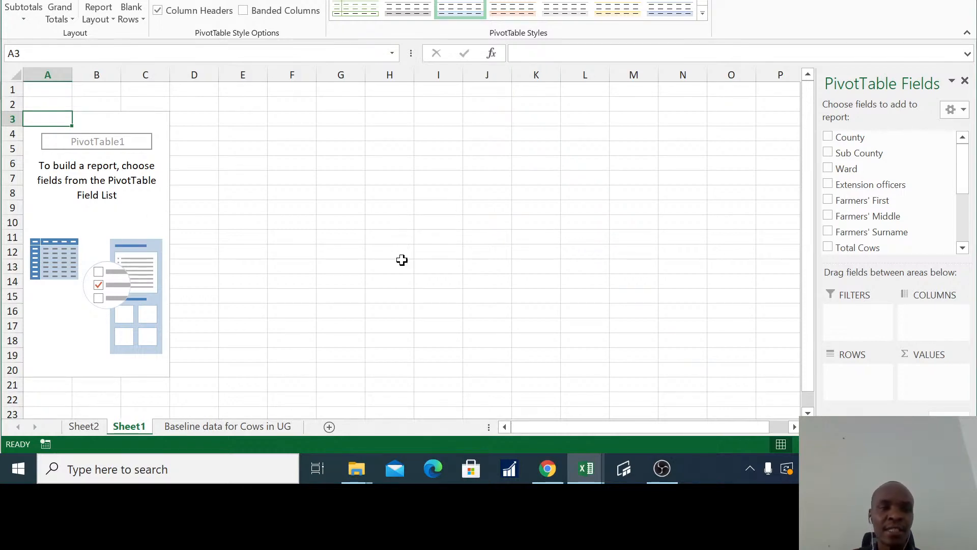
{"action": "left_click", "coordinate": [588, 177]}
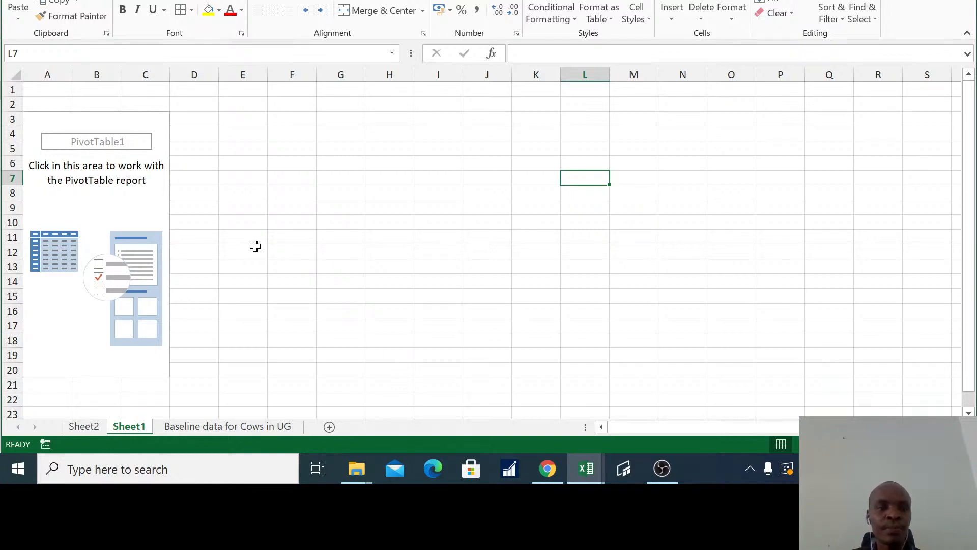
{"action": "left_click", "coordinate": [78, 219]}
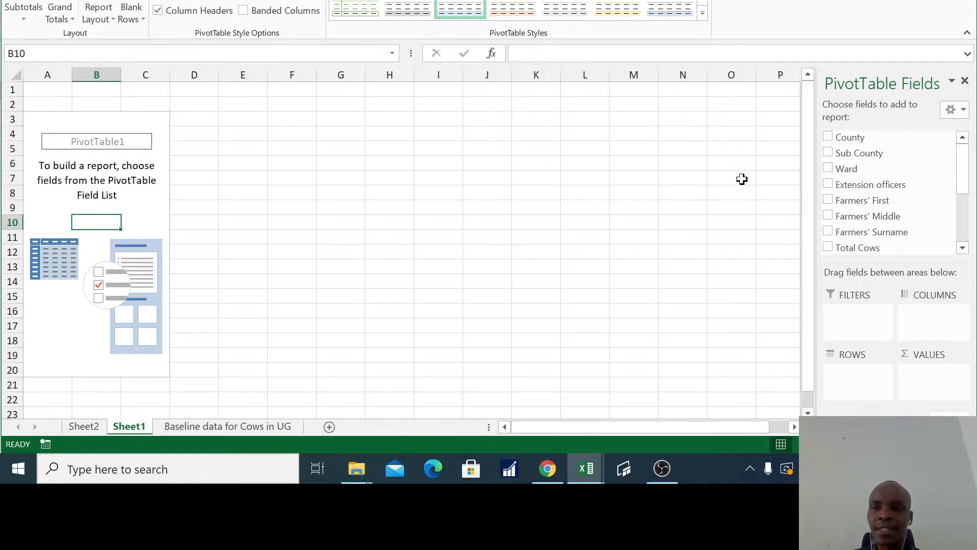
- Hide the PivotTable Field List and show it again
{"action": "left_click", "coordinate": [965, 83]}
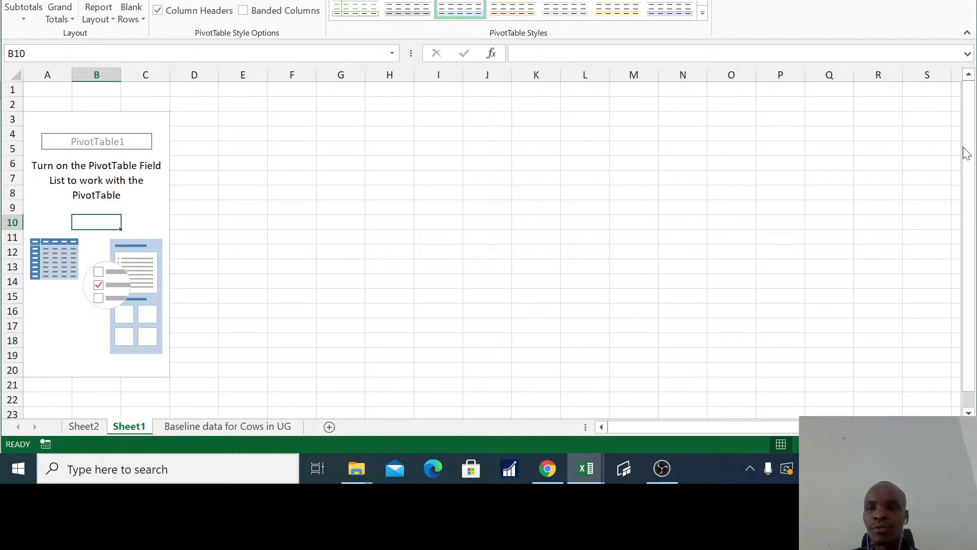
{"action": "left_click", "coordinate": [62, 286]}
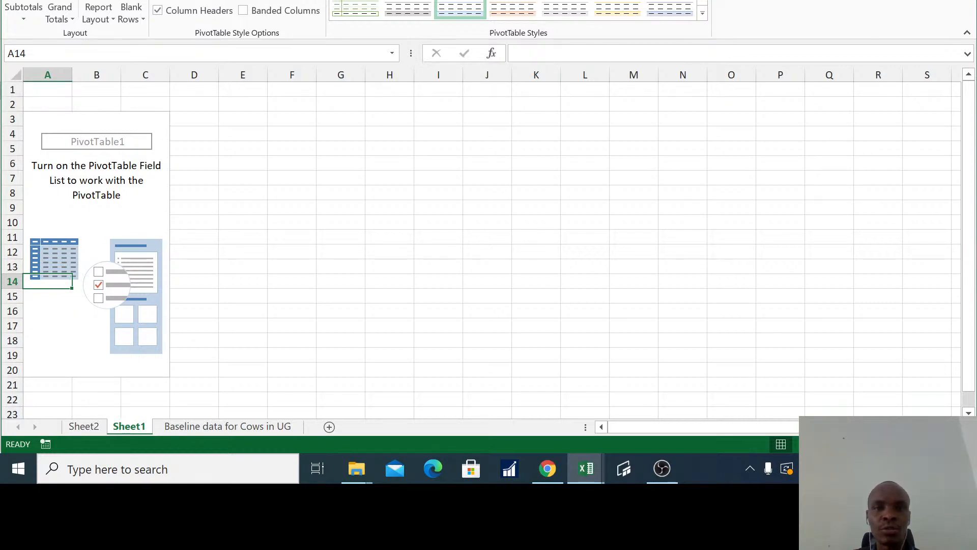
{"action": "left_click", "coordinate": [448, 0]}
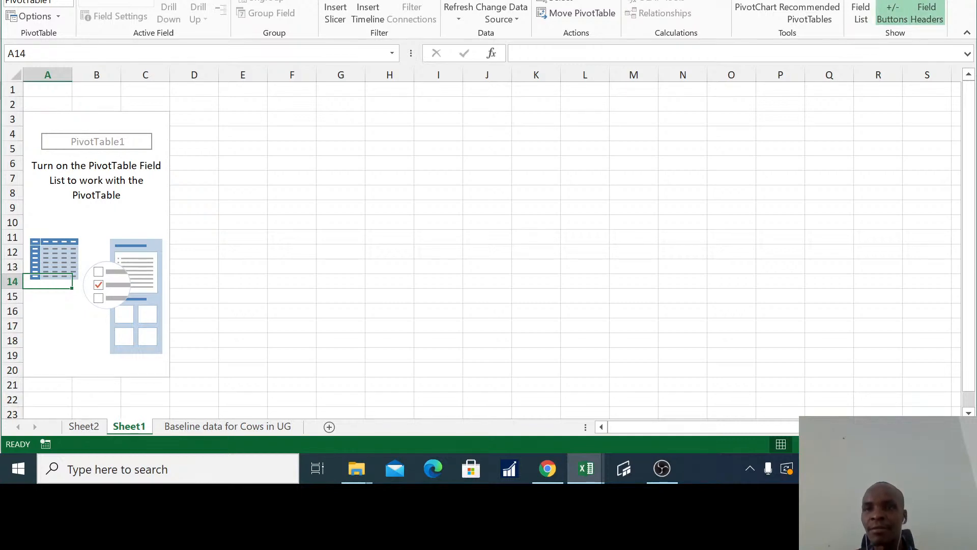
{"action": "left_click", "coordinate": [859, 10]}
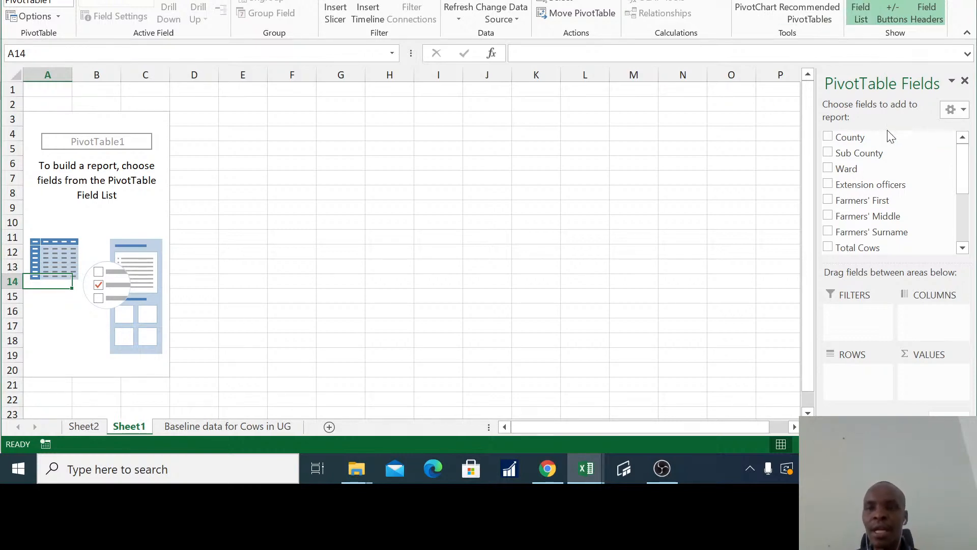
- Add County to the PivotTable's rows and Total Cows to its values
{"action": "mouse_move", "coordinate": [965, 171]}
{"action": "left_mouse_down"}
{"action": "mouse_move", "coordinate": [969, 224]}
{"action": "mouse_move", "coordinate": [969, 170]}
{"action": "left_mouse_up"}
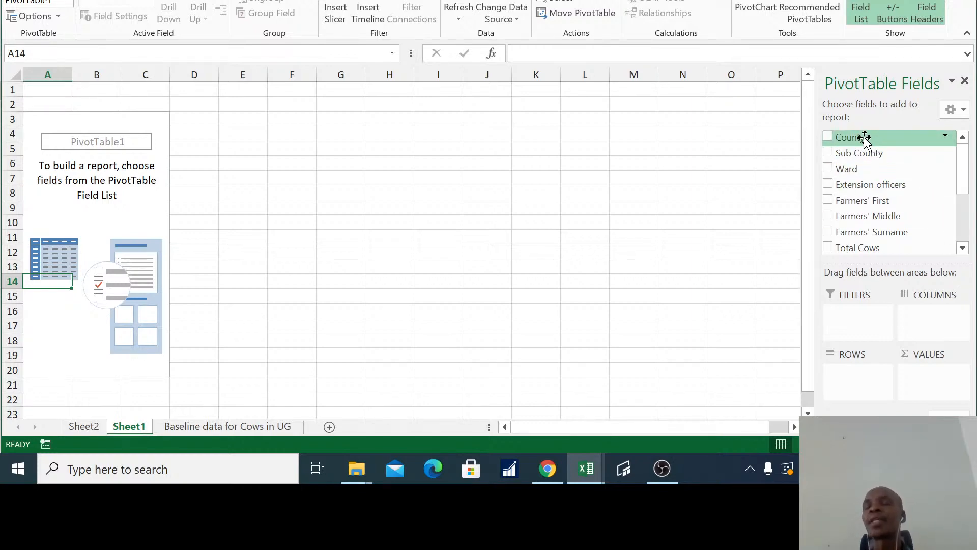
{"action": "left_click_drag", "start_coordinate": [857, 138], "coordinate": [874, 372]}
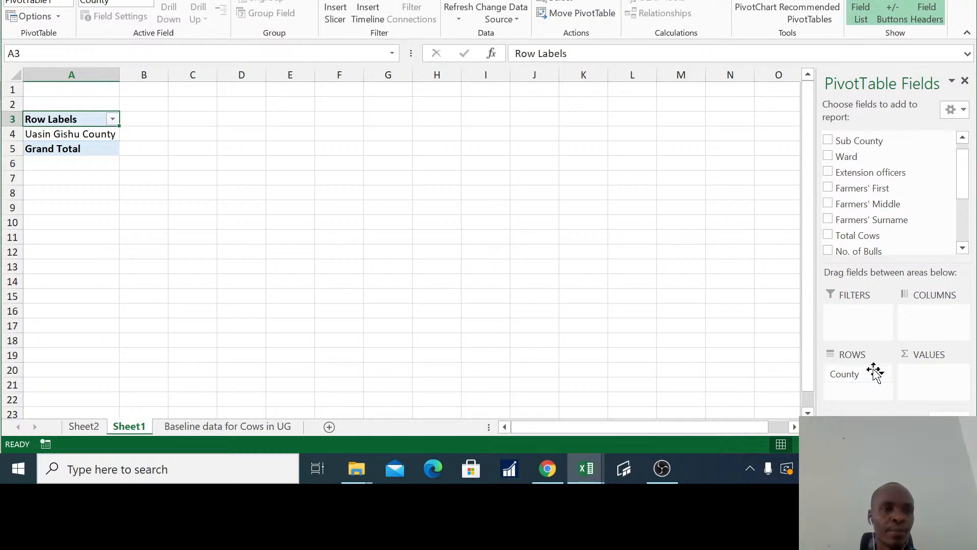
{"action": "left_click", "coordinate": [96, 133]}
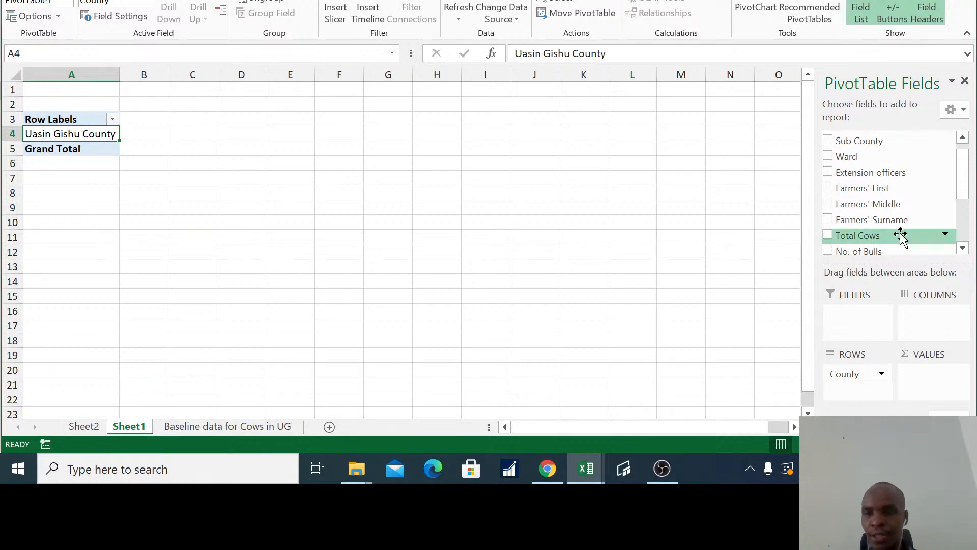
{"action": "mouse_move", "coordinate": [967, 172]}
{"action": "left_mouse_down"}
{"action": "mouse_move", "coordinate": [966, 163]}
{"action": "mouse_move", "coordinate": [967, 190]}
{"action": "left_mouse_up"}
{"action": "left_click_drag", "start_coordinate": [860, 197], "coordinate": [934, 377]}
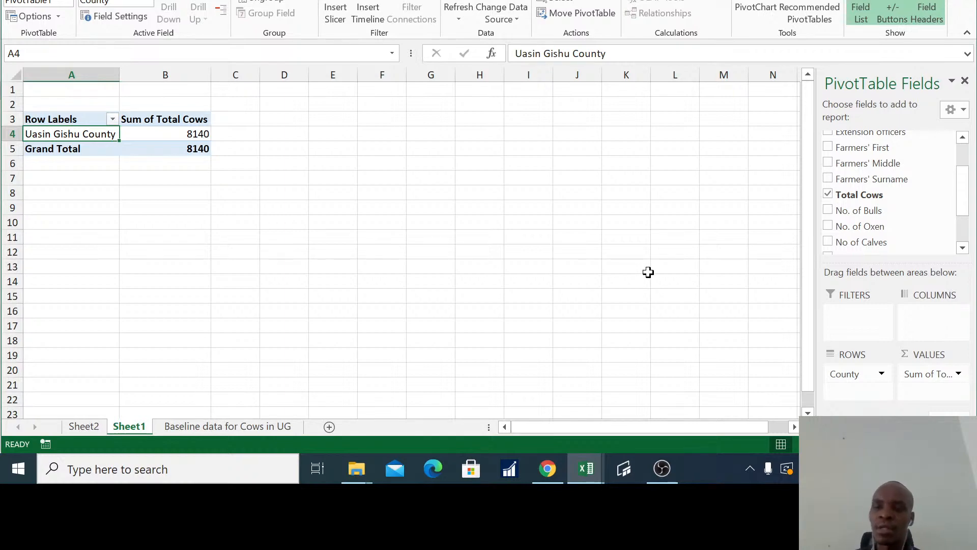
- Open the Value Field Settings for Sum of Total Cows and view the available summary functions
{"action": "left_click", "coordinate": [959, 376]}
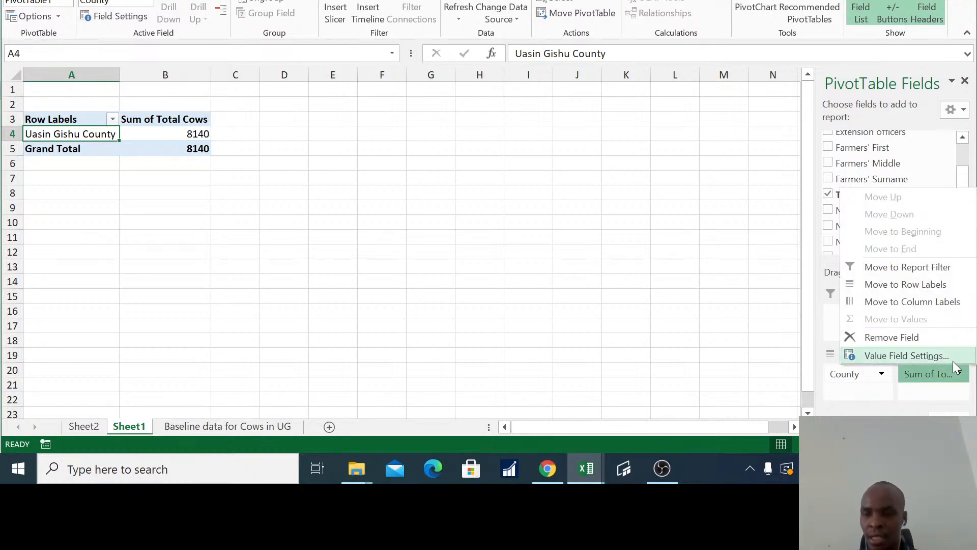
{"action": "left_click", "coordinate": [916, 355]}
{"action": "left_click_drag", "start_coordinate": [463, 124], "coordinate": [590, 107]}
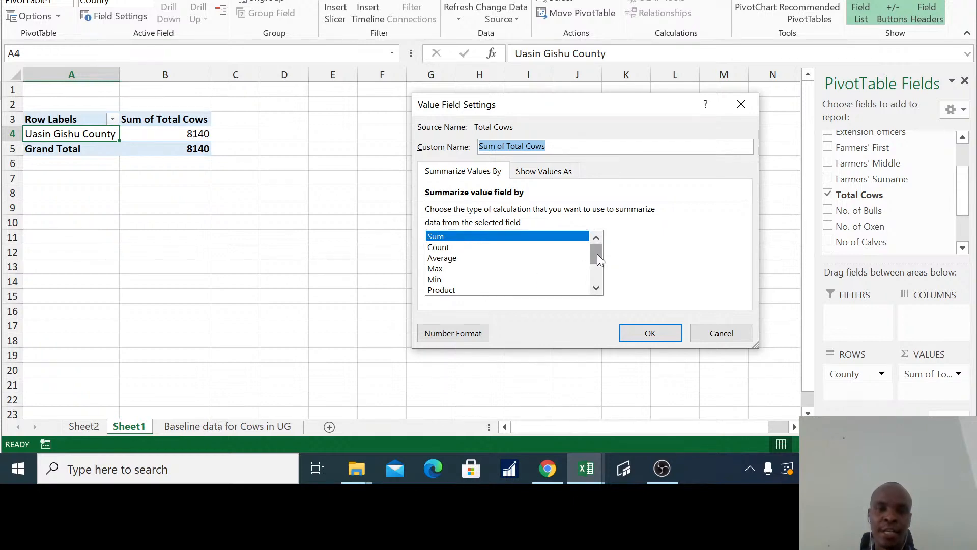
{"action": "mouse_move", "coordinate": [596, 257]}
{"action": "left_mouse_down"}
{"action": "mouse_move", "coordinate": [594, 274]}
{"action": "mouse_move", "coordinate": [593, 244]}
{"action": "left_mouse_up"}
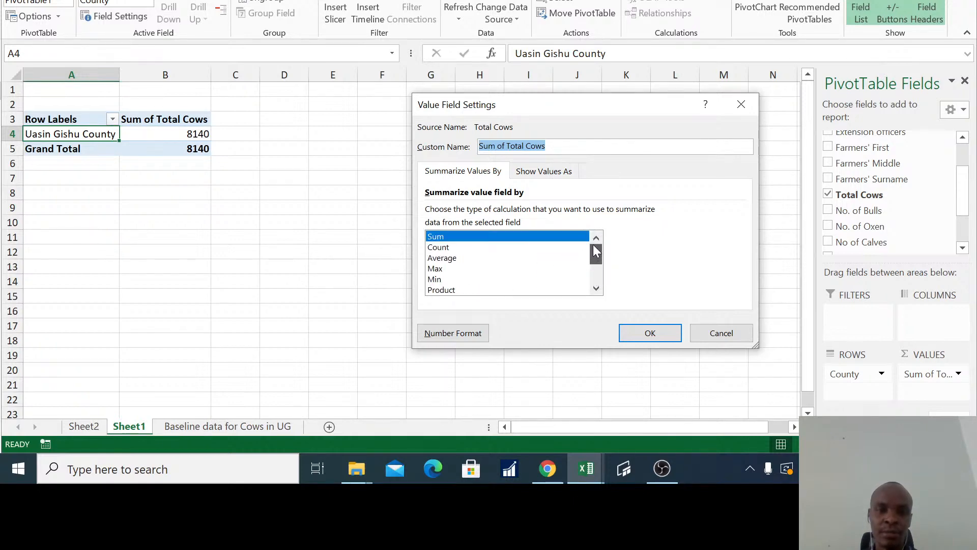
- Try the Count, Average, Max, Min, Product, Count Numbers and StdDev summary functions for Total Cows
{"action": "left_click", "coordinate": [447, 247]}
{"action": "left_click", "coordinate": [446, 259]}
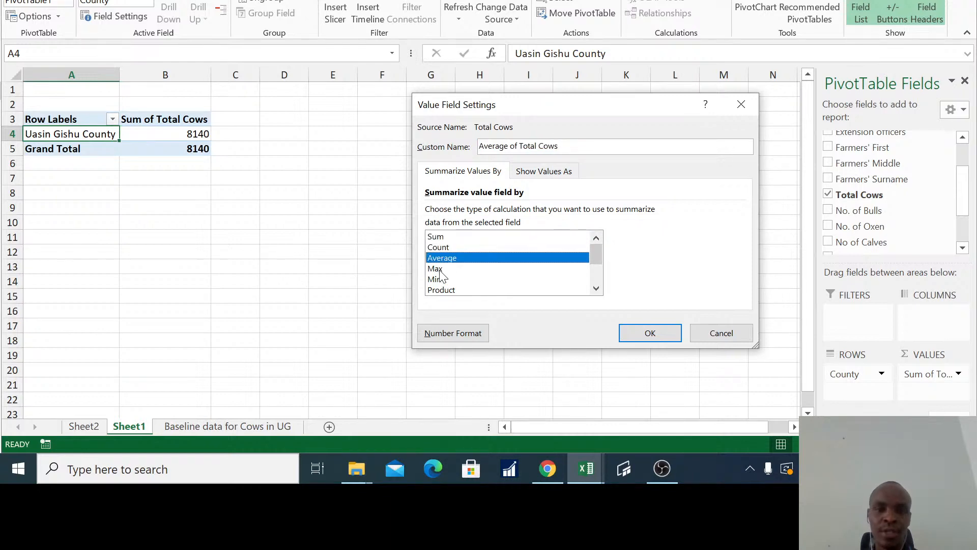
{"action": "left_click", "coordinate": [442, 269]}
{"action": "left_click", "coordinate": [439, 284]}
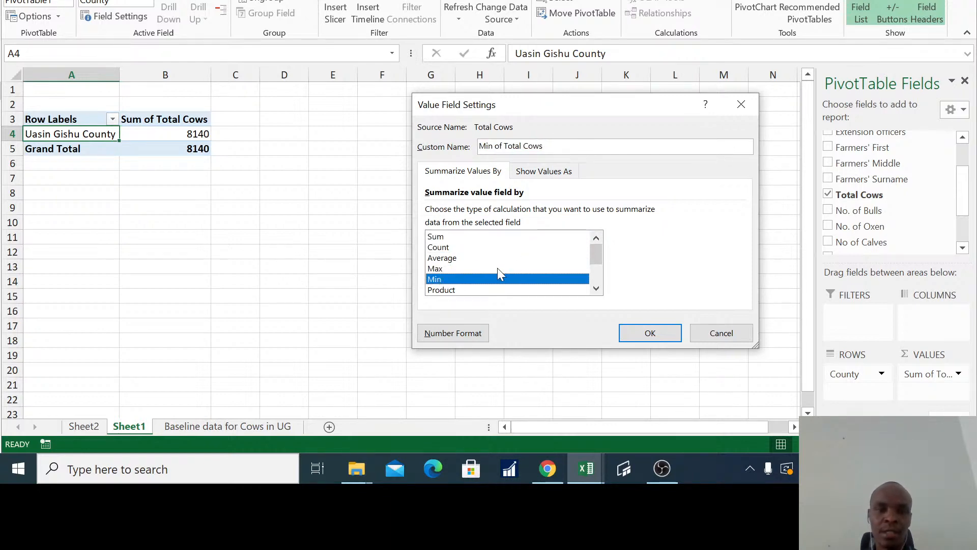
{"action": "scroll", "coordinate": [462, 279], "scroll_direction": "down", "scroll_amount": 1}
{"action": "left_click", "coordinate": [451, 258]}
{"action": "left_click", "coordinate": [452, 270]}
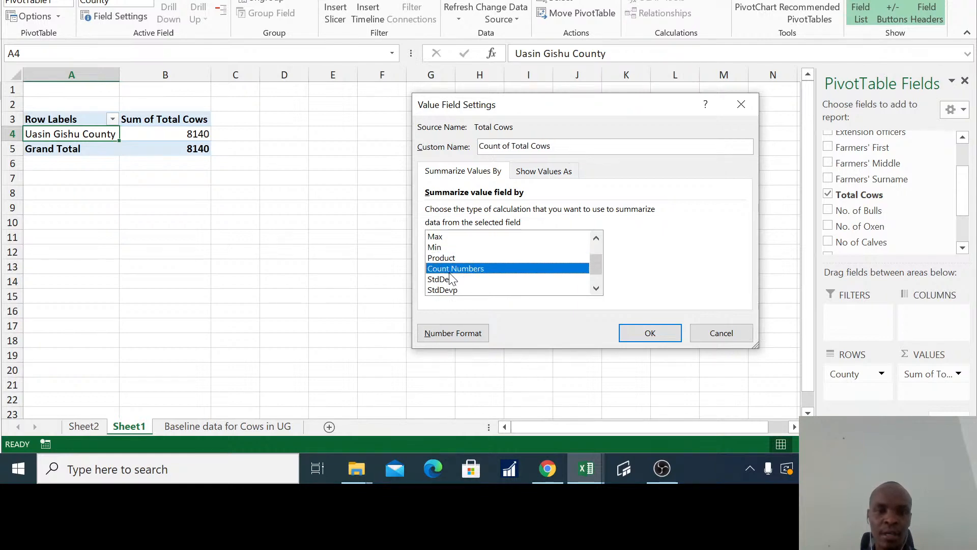
{"action": "left_click", "coordinate": [445, 280]}
{"action": "scroll", "coordinate": [515, 293], "scroll_direction": "down", "scroll_amount": 1}
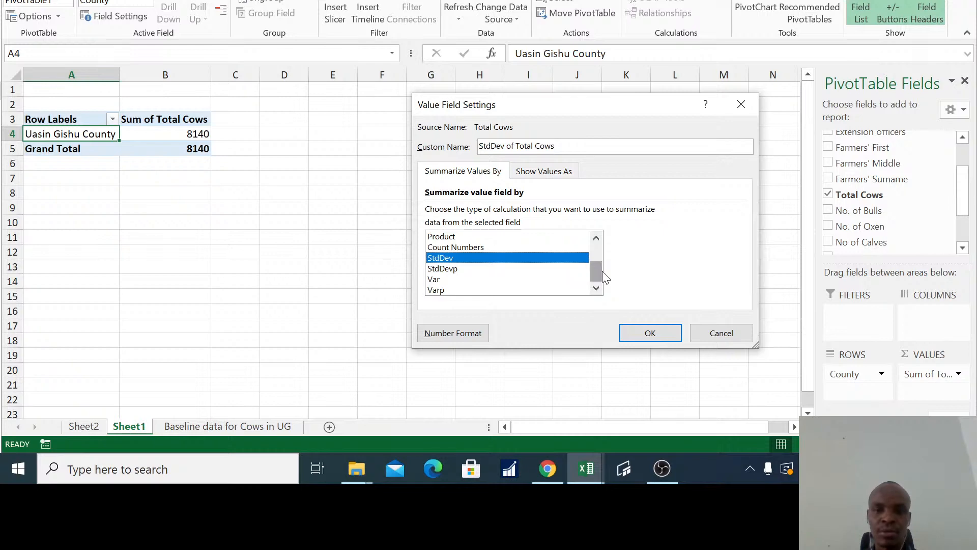
- Summarize the Total Cows value field by Sum and apply the settings
{"action": "left_click_drag", "start_coordinate": [602, 271], "coordinate": [600, 248]}
{"action": "left_click", "coordinate": [441, 238]}
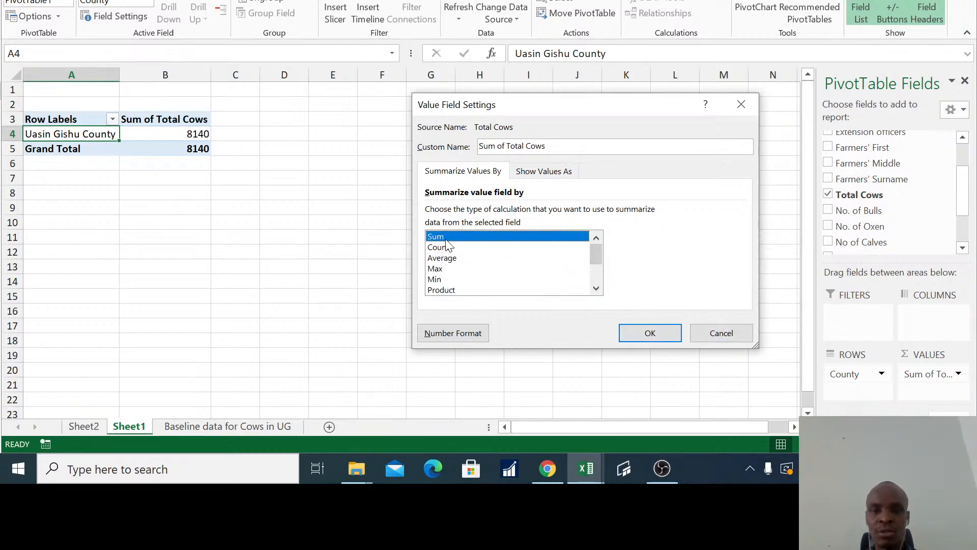
{"action": "left_click", "coordinate": [650, 334]}
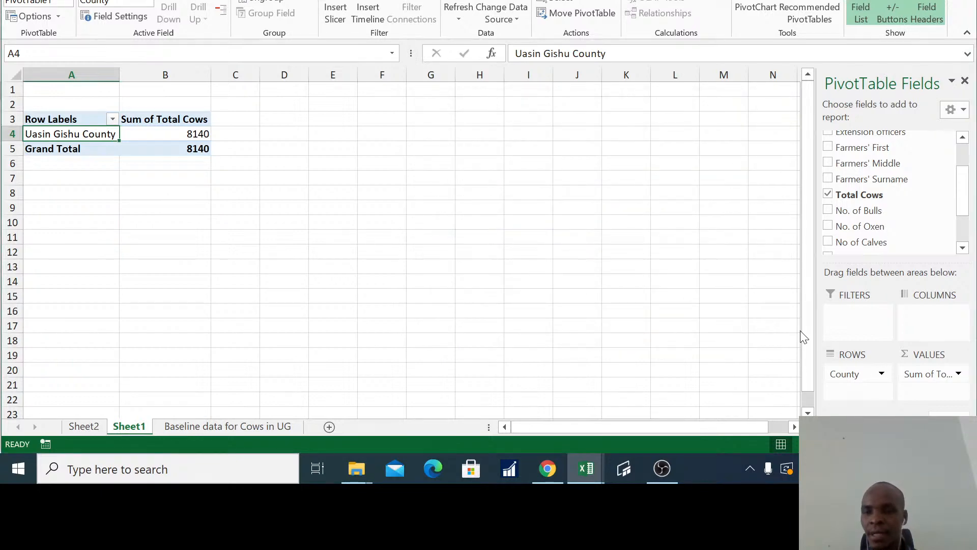
- Widen the PivotTable Fields pane and paste a copy of the whole county PivotTable at cell D3
{"action": "left_click_drag", "start_coordinate": [814, 323], "coordinate": [692, 317]}
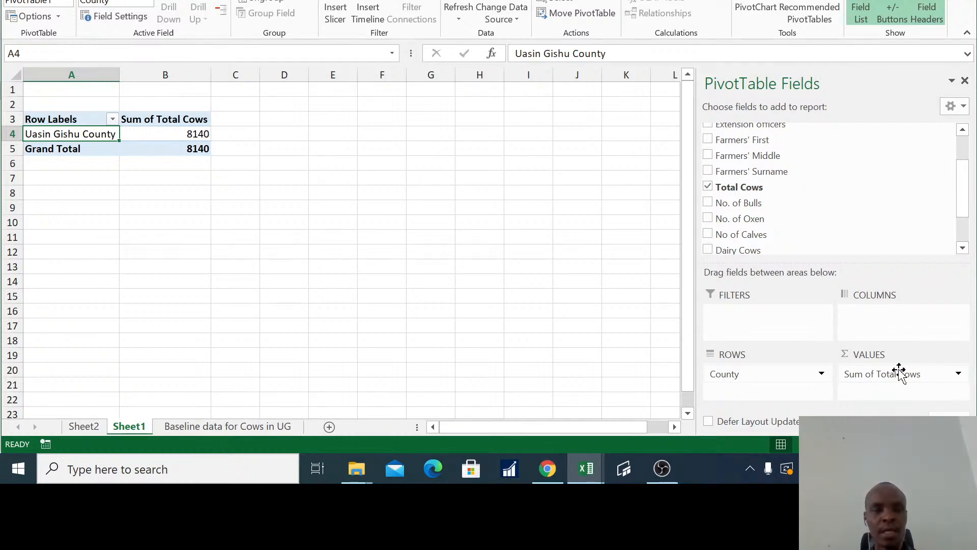
{"action": "left_click", "coordinate": [188, 135]}
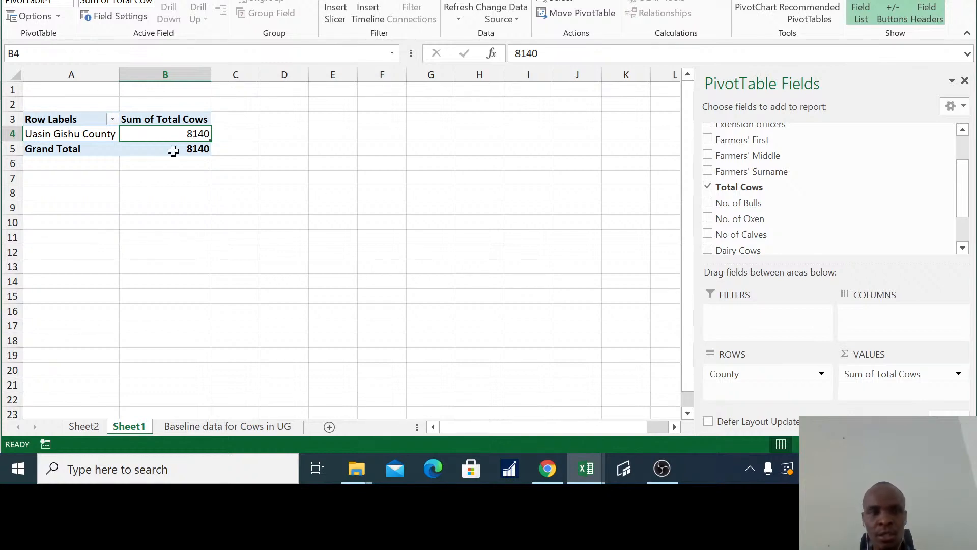
{"action": "left_click_drag", "start_coordinate": [47, 120], "coordinate": [162, 141]}
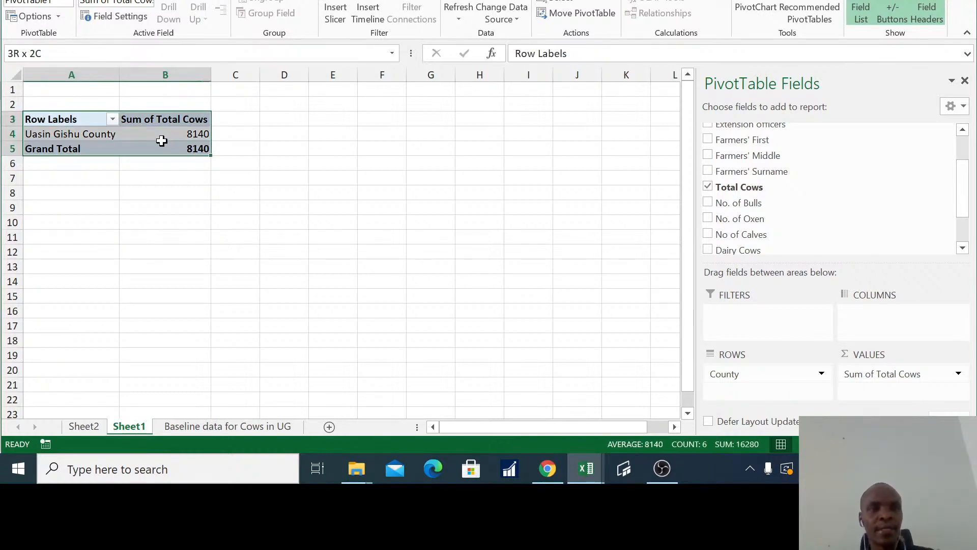
{"action": "left_click", "coordinate": [77, 118]}
{"action": "left_click_drag", "start_coordinate": [67, 120], "coordinate": [158, 146]}
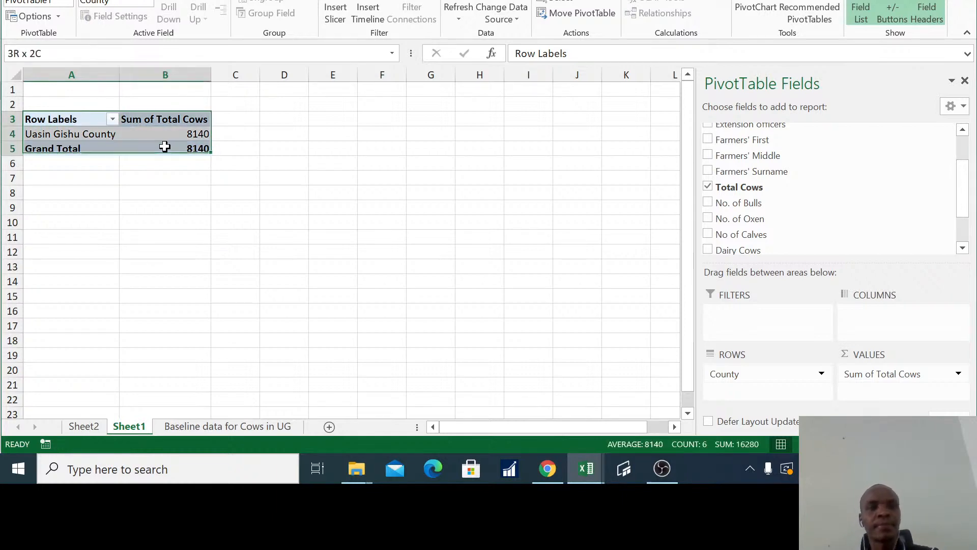
{"action": "key", "text": "ctrl+c"}
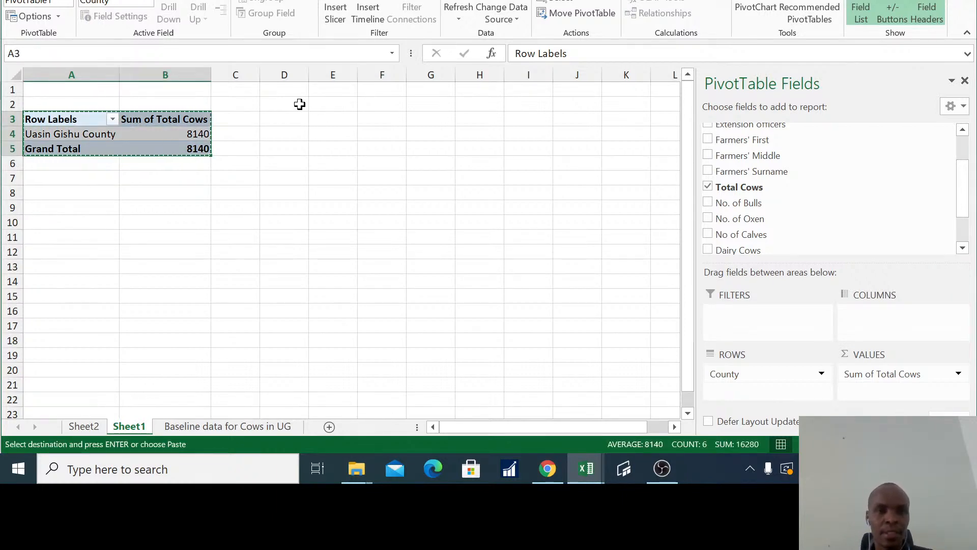
{"action": "left_click", "coordinate": [285, 116]}
{"action": "key", "text": "ctrl+v"}
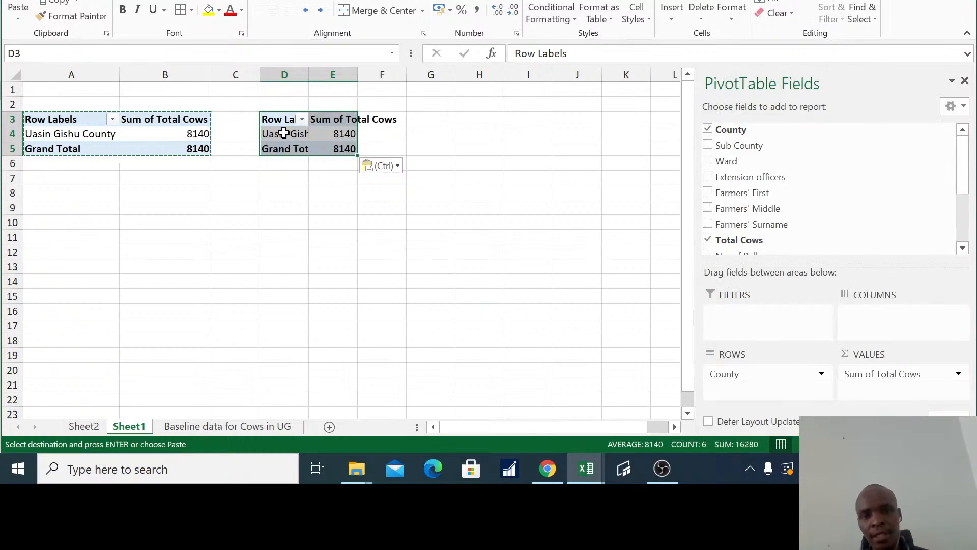
- Replace County with Sub County in the rows of the copied PivotTable
{"action": "left_click", "coordinate": [283, 133]}
{"action": "left_click_drag", "start_coordinate": [754, 378], "coordinate": [631, 340]}
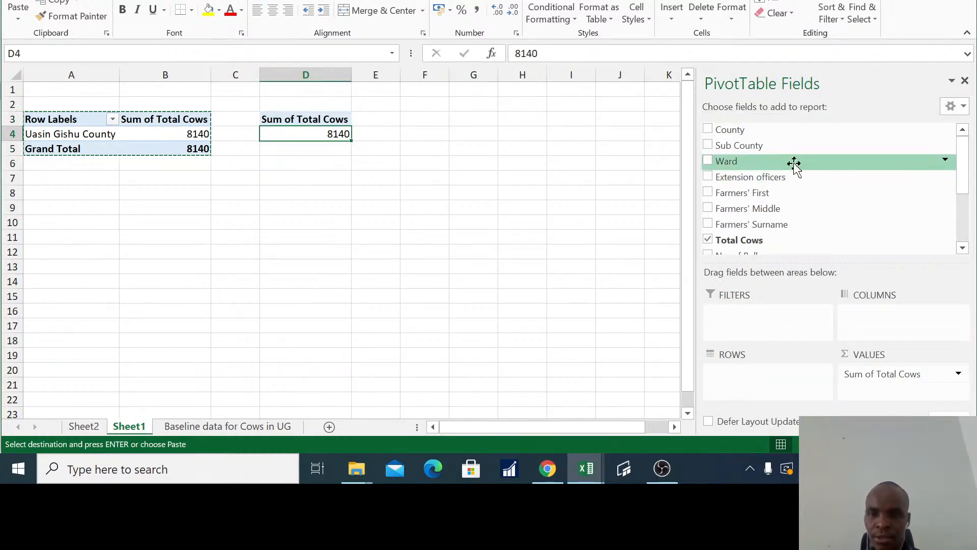
{"action": "left_click_drag", "start_coordinate": [765, 145], "coordinate": [777, 376]}
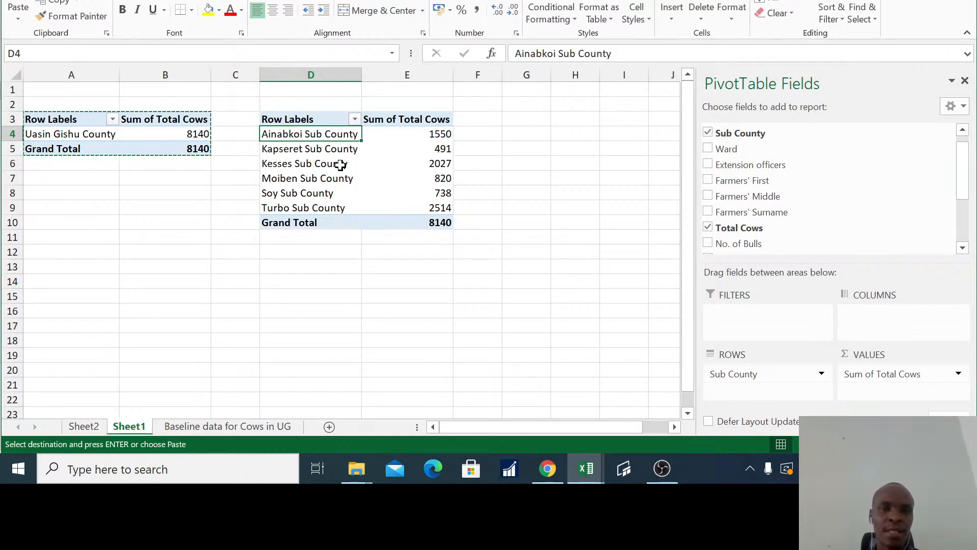
- Compare the grand totals of the county and sub-county PivotTables and examine the individual sub-county sums
{"action": "left_click", "coordinate": [192, 148]}
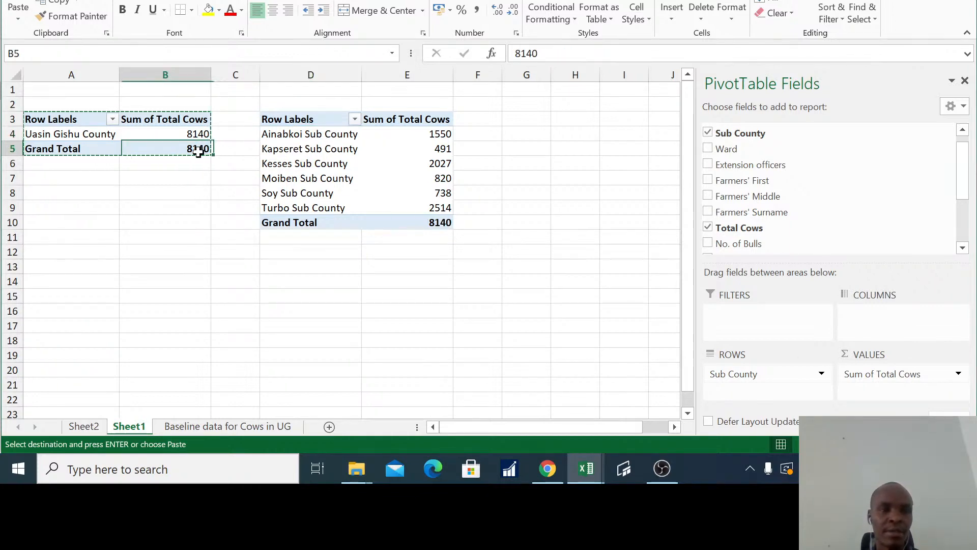
{"action": "left_click", "coordinate": [433, 221]}
{"action": "left_click", "coordinate": [185, 139]}
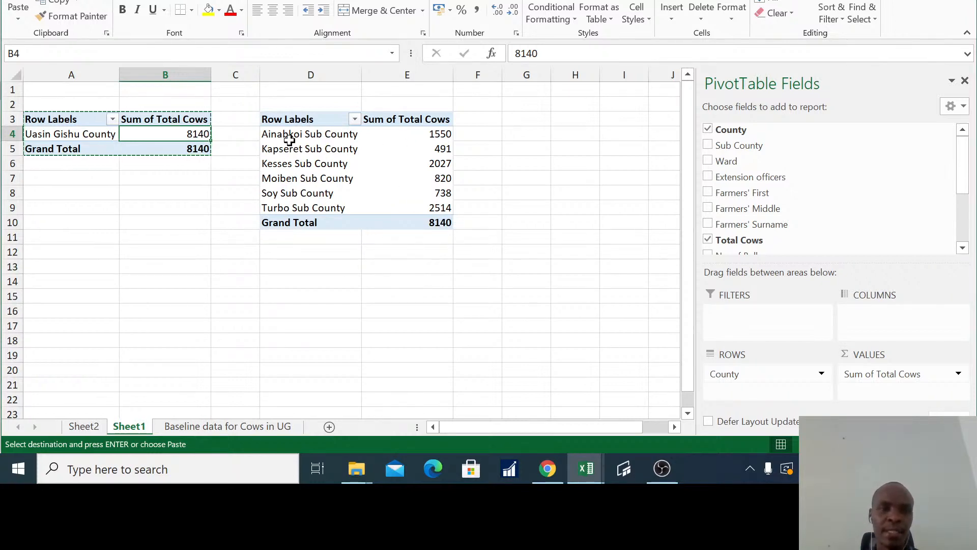
{"action": "left_click", "coordinate": [434, 224]}
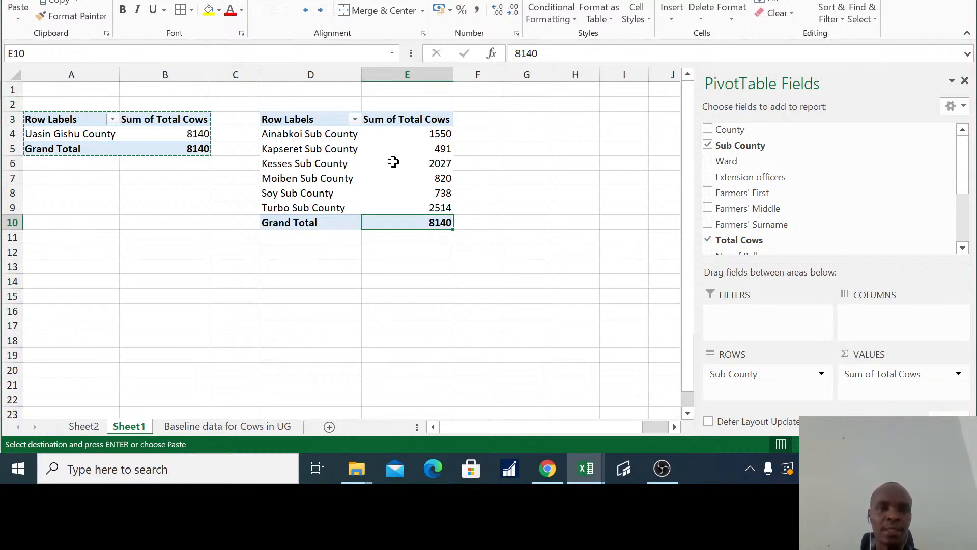
{"action": "left_click", "coordinate": [405, 130]}
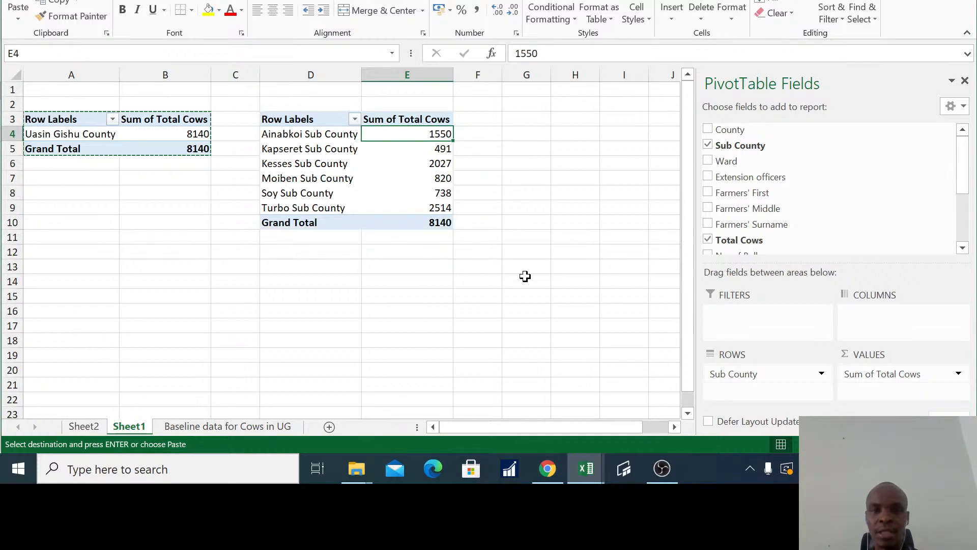
{"action": "key", "text": "Down"}
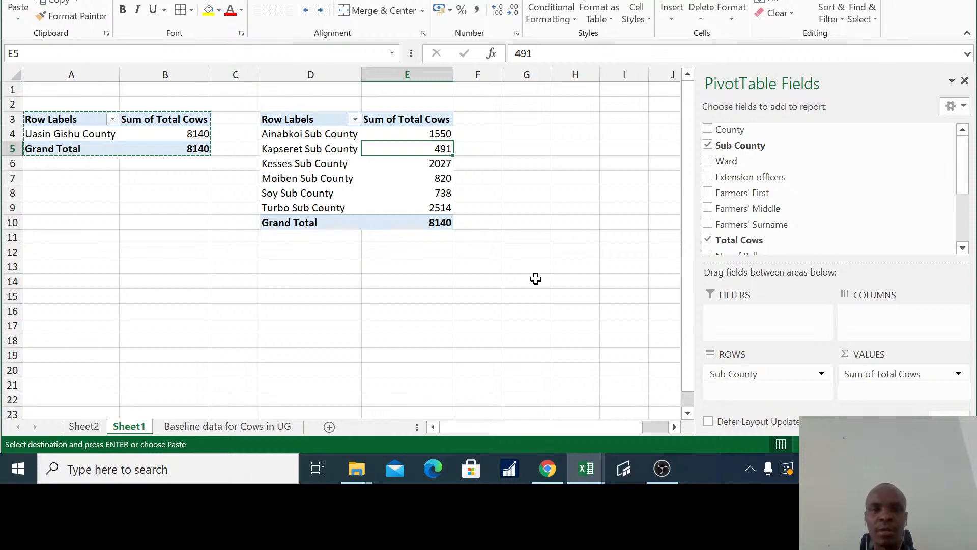
{"action": "key", "text": "Down"}
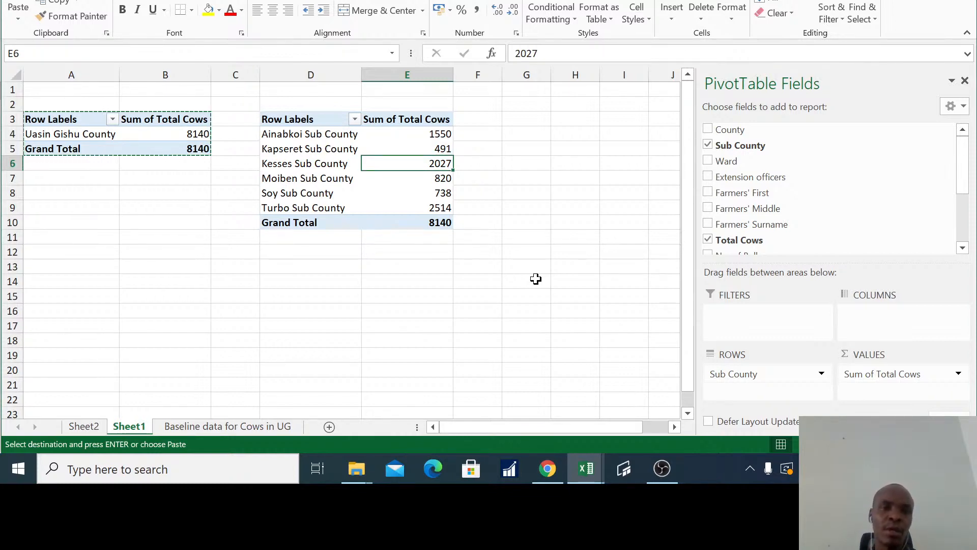
- Apply All Borders to the entire sub-county PivotTable, from its header row through the Grand Total row
{"action": "left_click_drag", "start_coordinate": [310, 121], "coordinate": [430, 222]}
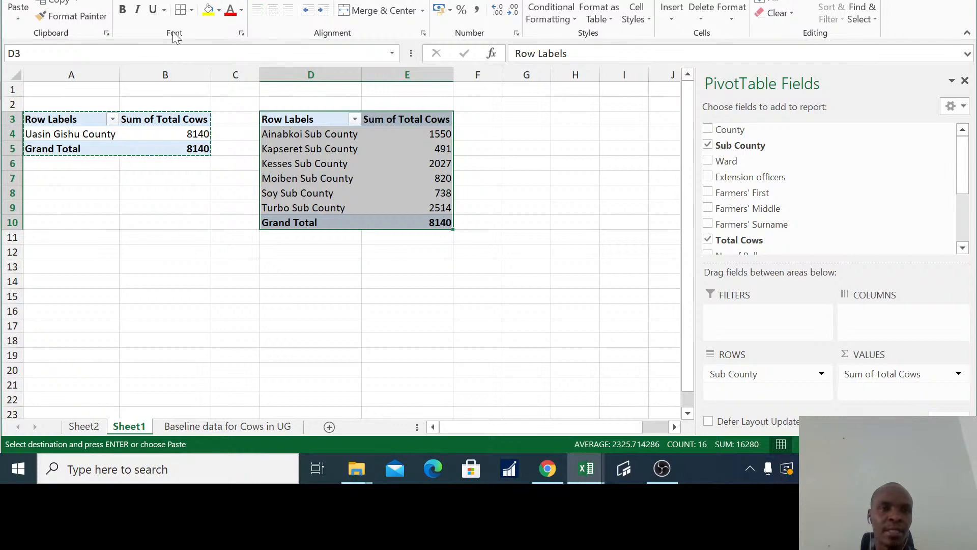
{"action": "left_click", "coordinate": [191, 12]}
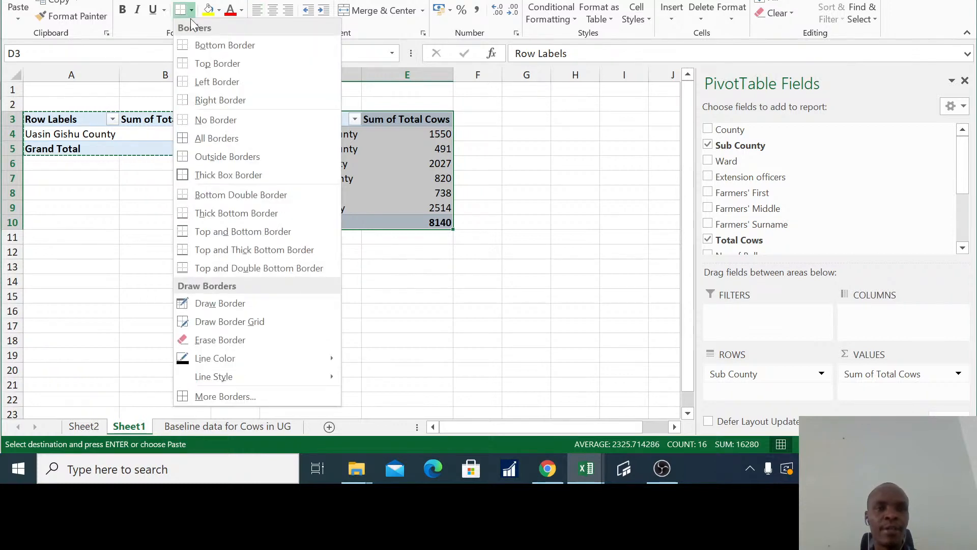
{"action": "left_click", "coordinate": [200, 137]}
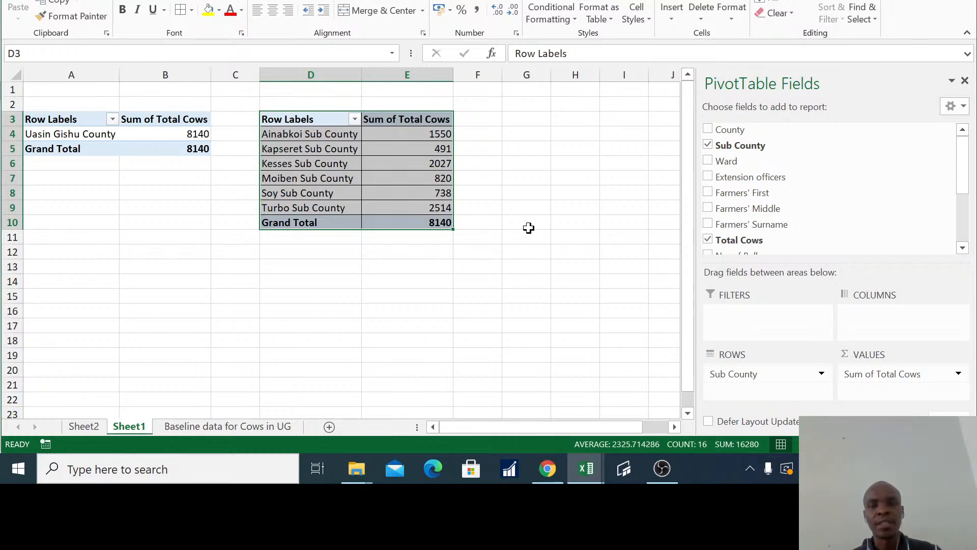
{"action": "left_click", "coordinate": [431, 162]}
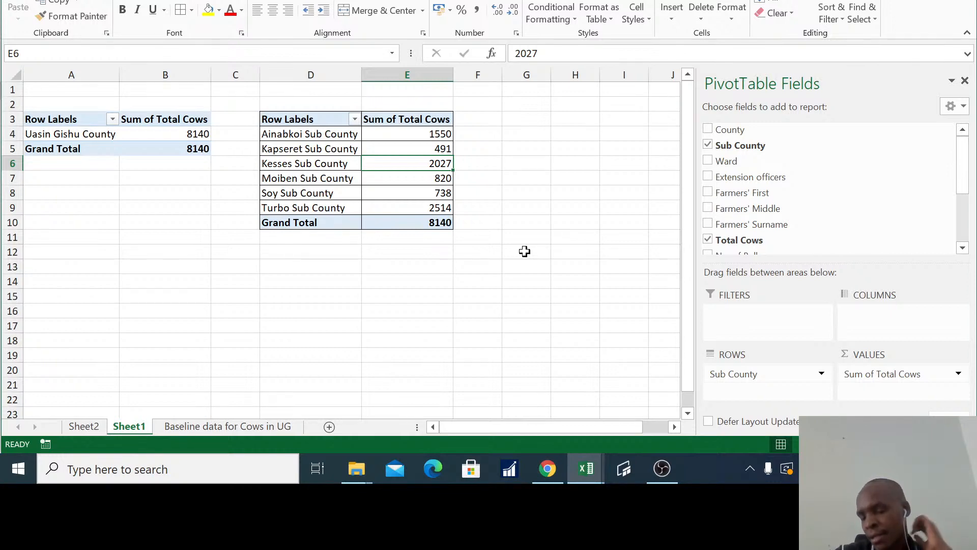
- Add No. of Bulls to the values of the sub-county PivotTable below Total Cows
{"action": "left_click", "coordinate": [269, 430]}
{"action": "left_click", "coordinate": [128, 426]}
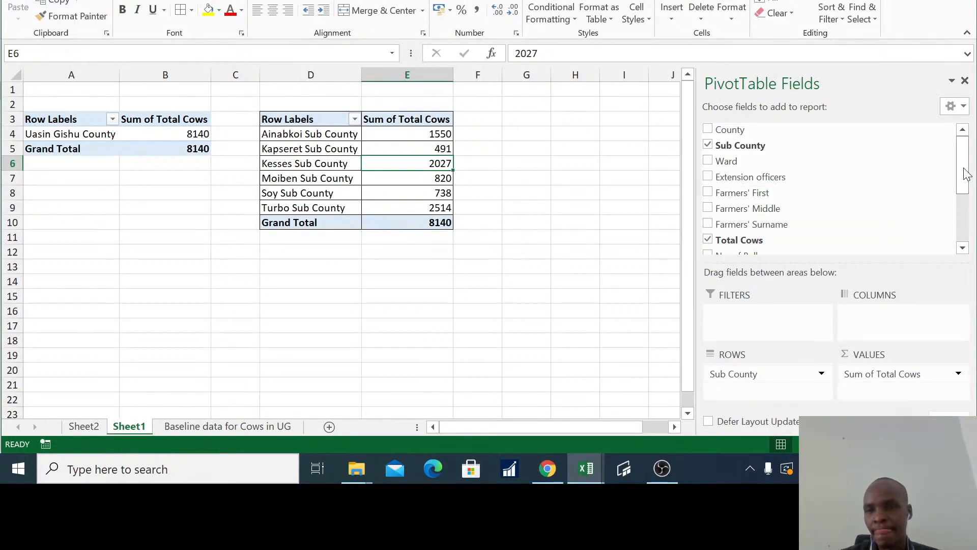
{"action": "scroll", "coordinate": [819, 220], "scroll_direction": "down", "scroll_amount": 2}
{"action": "left_click_drag", "start_coordinate": [760, 218], "coordinate": [915, 386]}
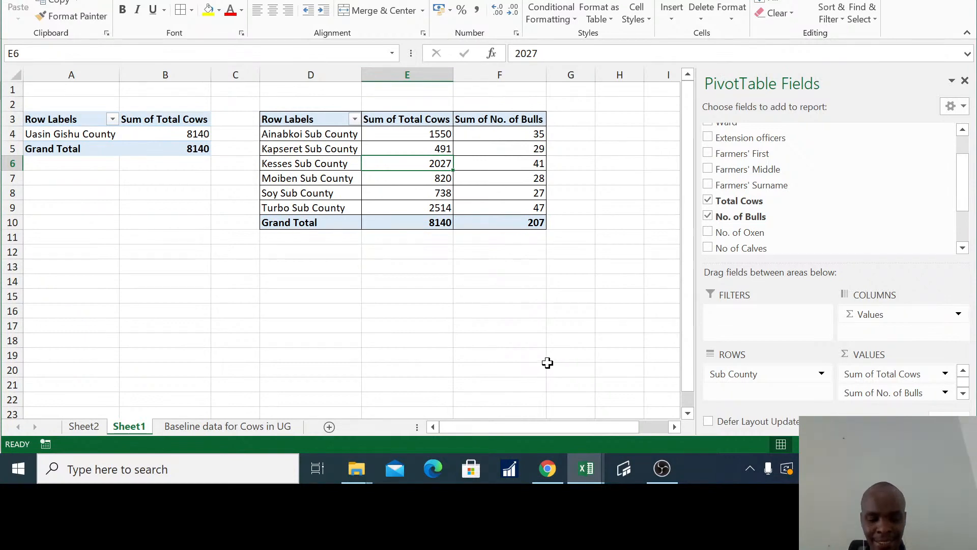
- Review the livestock columns and records on the Baseline data for Cows in UG sheet, then return to Sheet1
{"action": "left_click", "coordinate": [231, 427]}
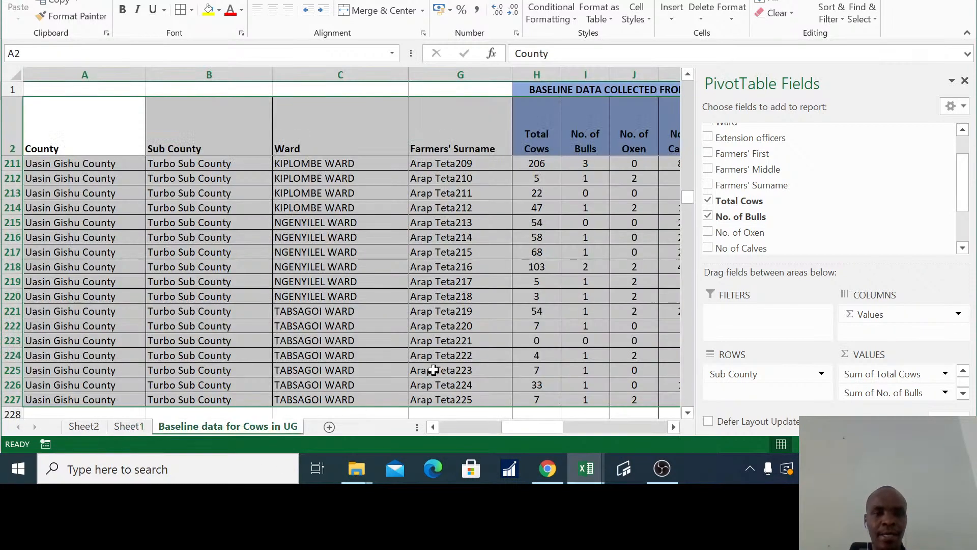
{"action": "scroll", "coordinate": [644, 325], "scroll_direction": "down", "scroll_amount": 5}
{"action": "scroll", "coordinate": [646, 334], "scroll_direction": "up", "scroll_amount": 1}
{"action": "scroll", "coordinate": [646, 333], "scroll_direction": "up", "scroll_amount": 17}
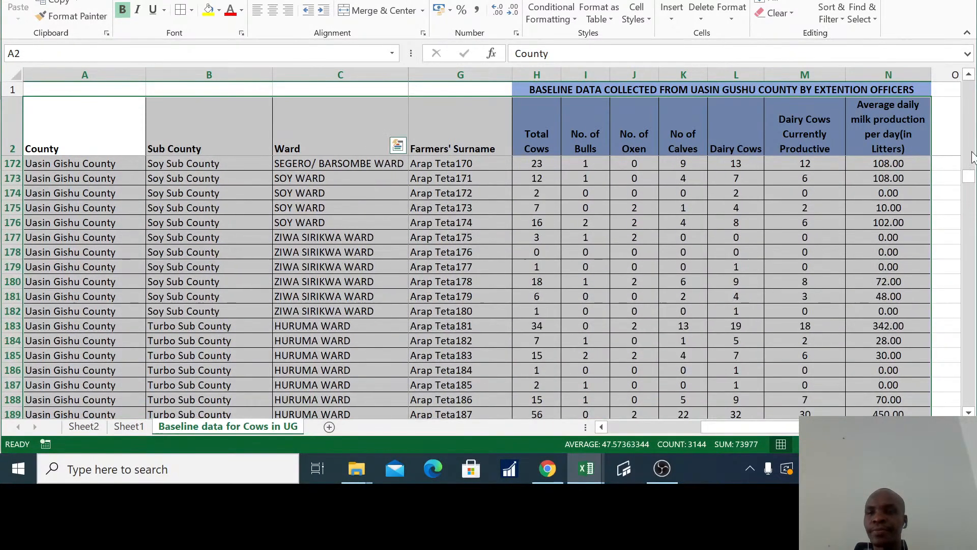
{"action": "left_click_drag", "start_coordinate": [969, 178], "coordinate": [968, 71]}
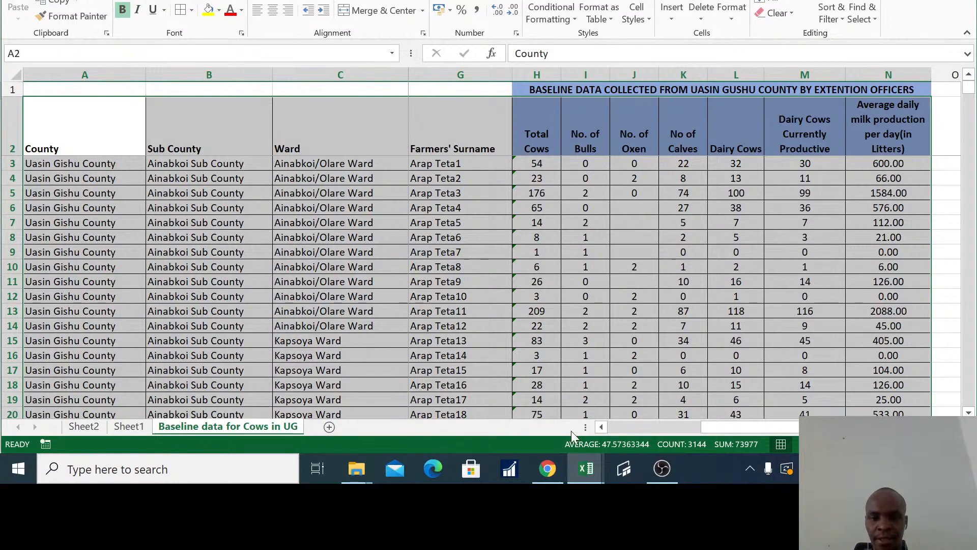
{"action": "left_click", "coordinate": [128, 427]}
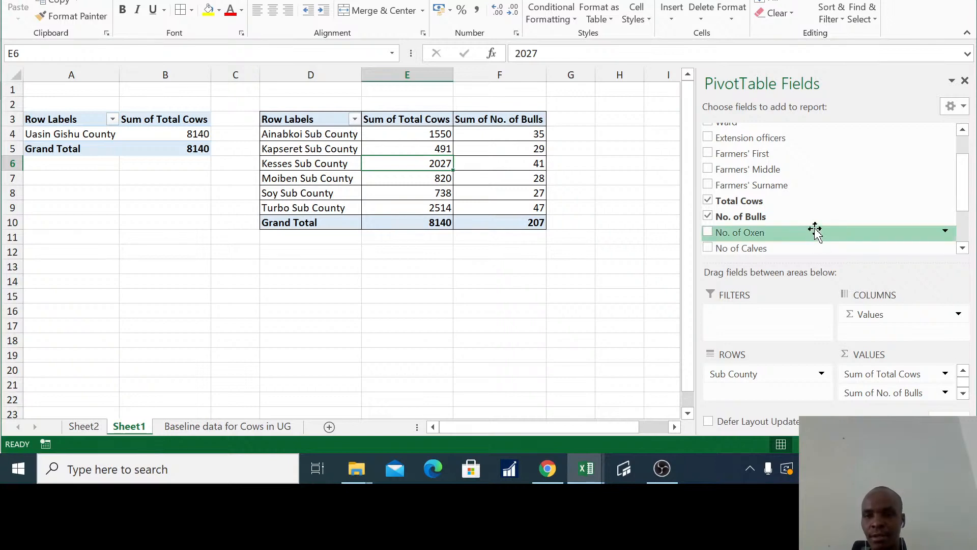
- Add No. of Oxen to the sub-county PivotTable's values and enlarge the field areas so all value fields can be seen
{"action": "left_click_drag", "start_coordinate": [768, 234], "coordinate": [914, 402]}
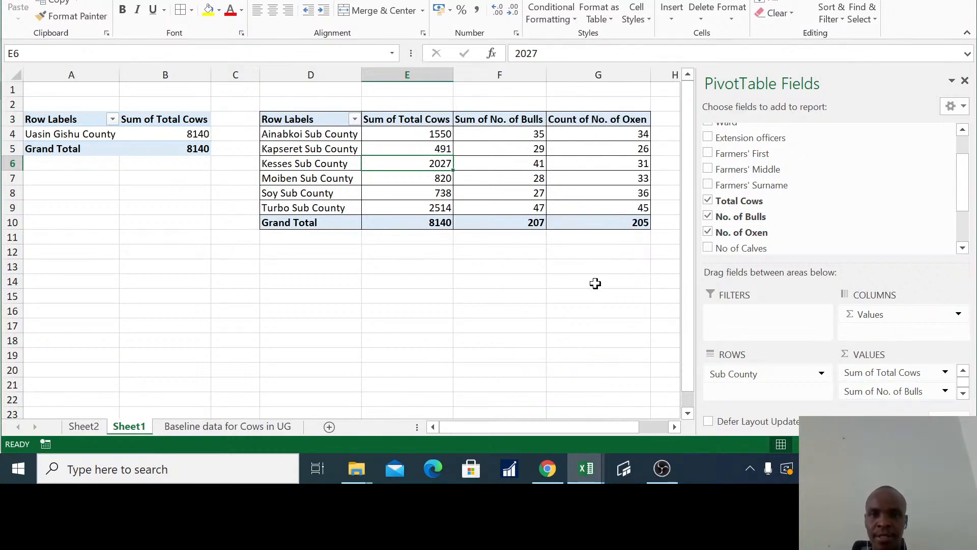
{"action": "left_click_drag", "start_coordinate": [624, 427], "coordinate": [648, 426]}
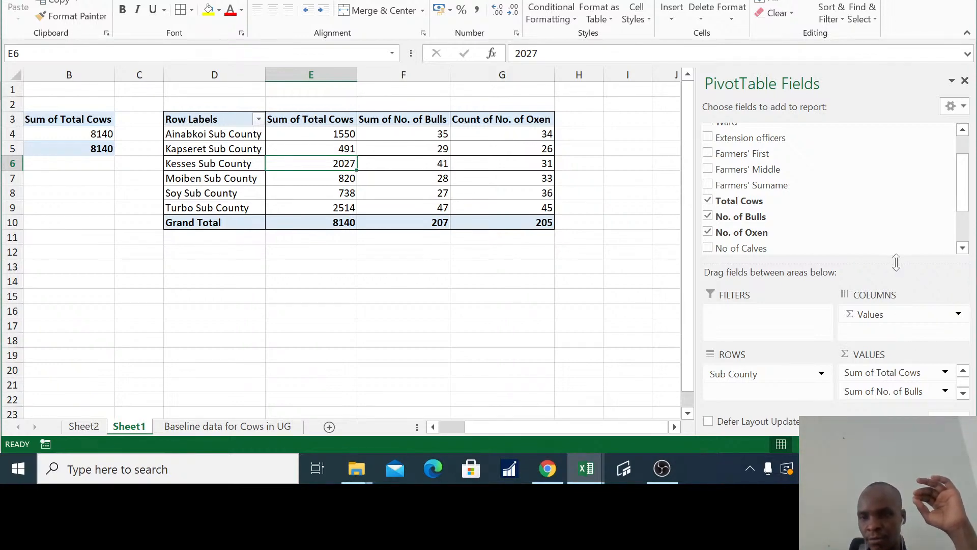
{"action": "left_click_drag", "start_coordinate": [896, 262], "coordinate": [884, 236]}
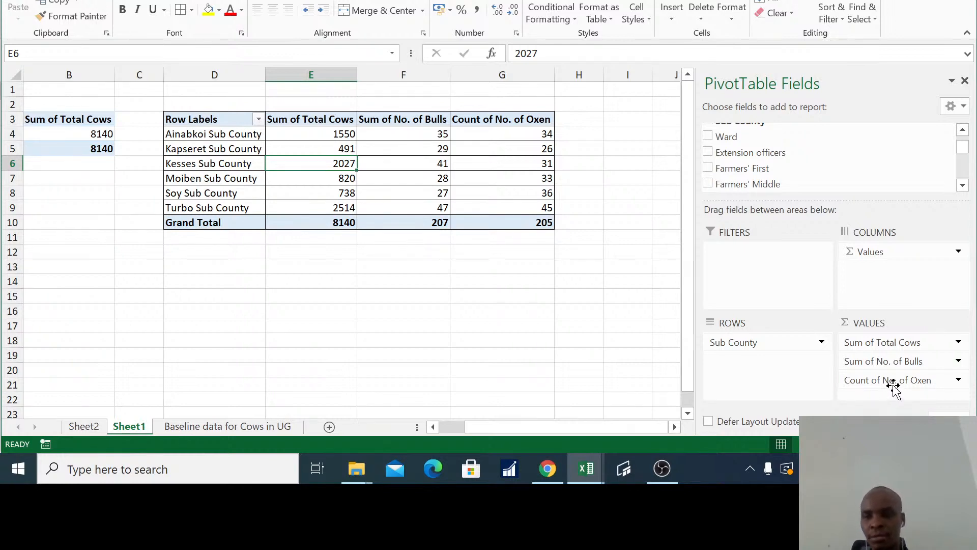
- Remove No. of Oxen from the sub-county PivotTable's values and add it back
{"action": "left_click_drag", "start_coordinate": [896, 388], "coordinate": [656, 356]}
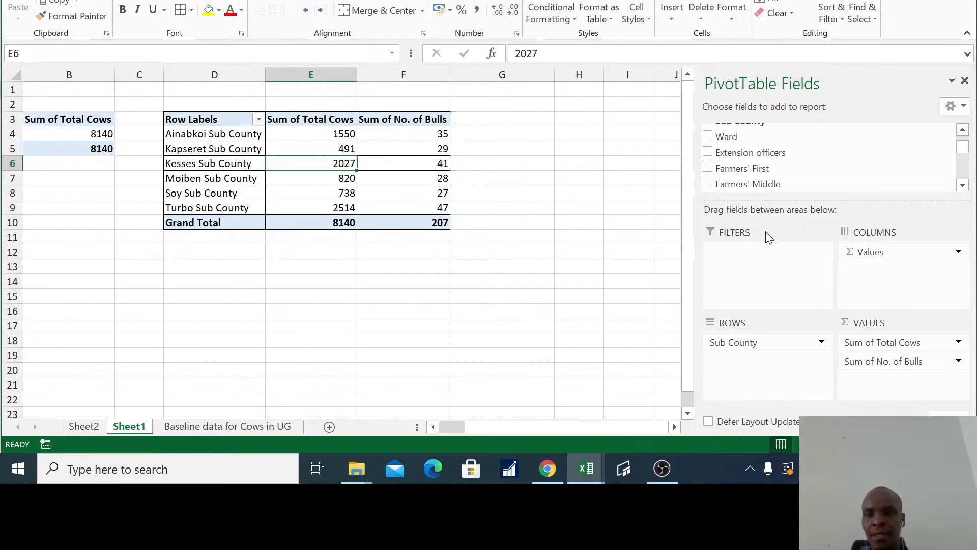
{"action": "left_click_drag", "start_coordinate": [962, 186], "coordinate": [962, 187]}
{"action": "left_click_drag", "start_coordinate": [759, 137], "coordinate": [896, 373]}
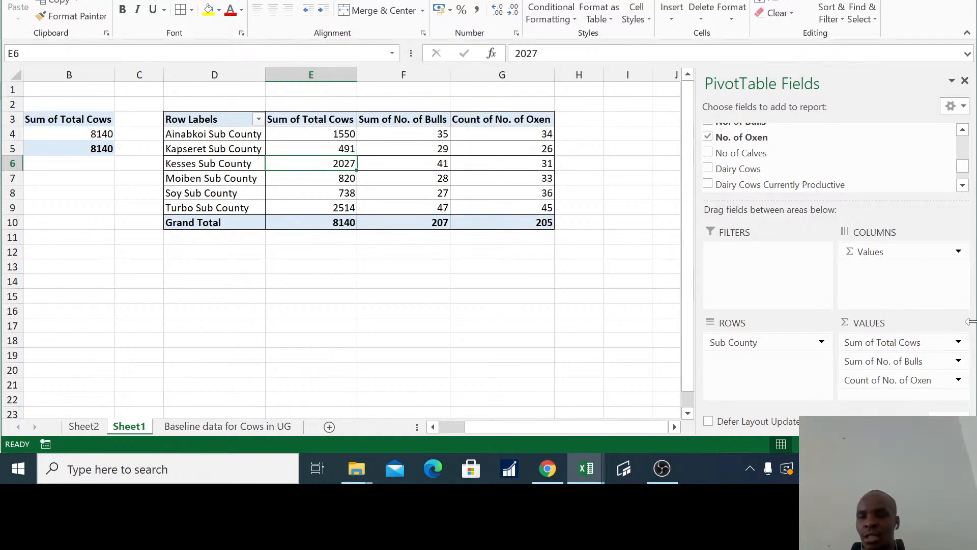
- View the Value Field Settings for Count of No. of Oxen and close them without changing anything
{"action": "left_click", "coordinate": [957, 379]}
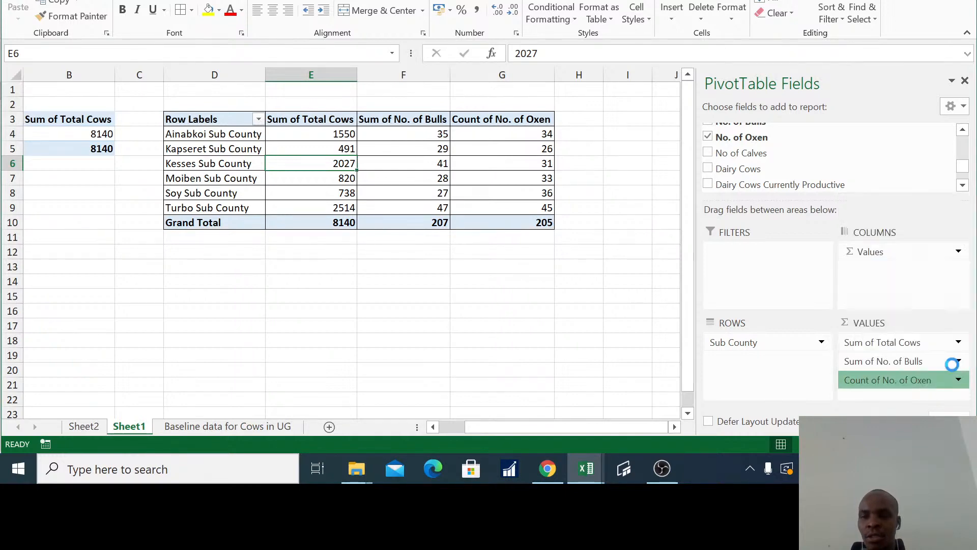
{"action": "left_click", "coordinate": [952, 362]}
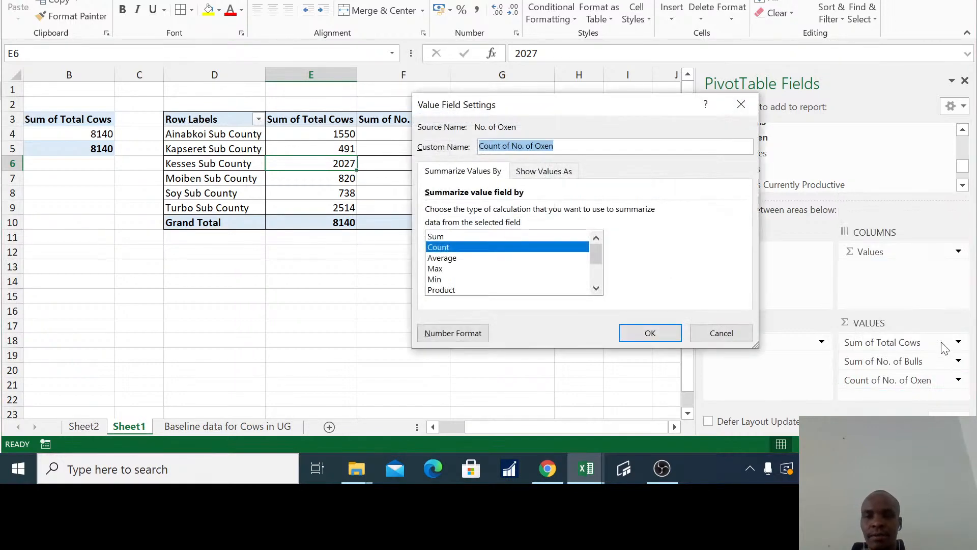
{"action": "left_click", "coordinate": [725, 334]}
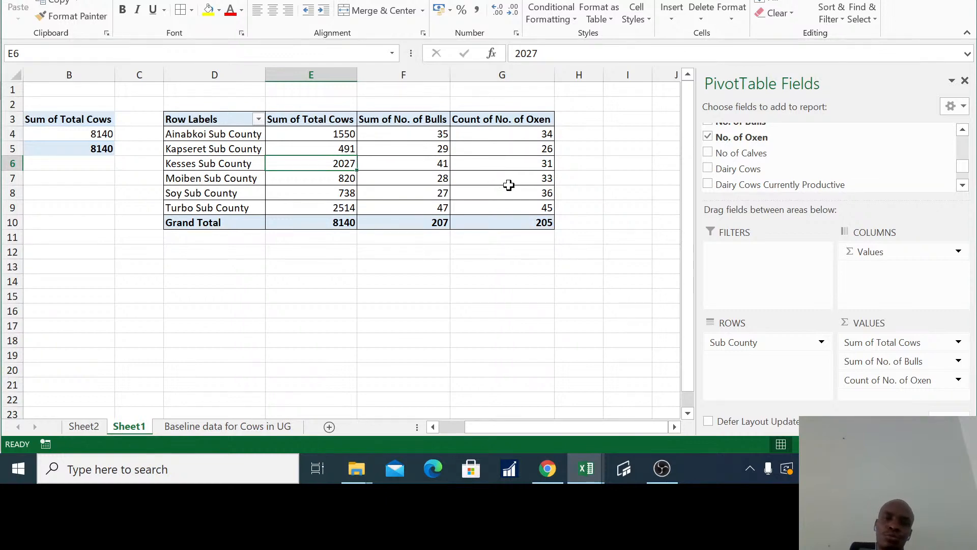
- Turn on filtering for the whole cow data table, from the County header to the last farmer record, on the Baseline data for Cows in UG sheet
{"action": "left_click", "coordinate": [255, 426]}
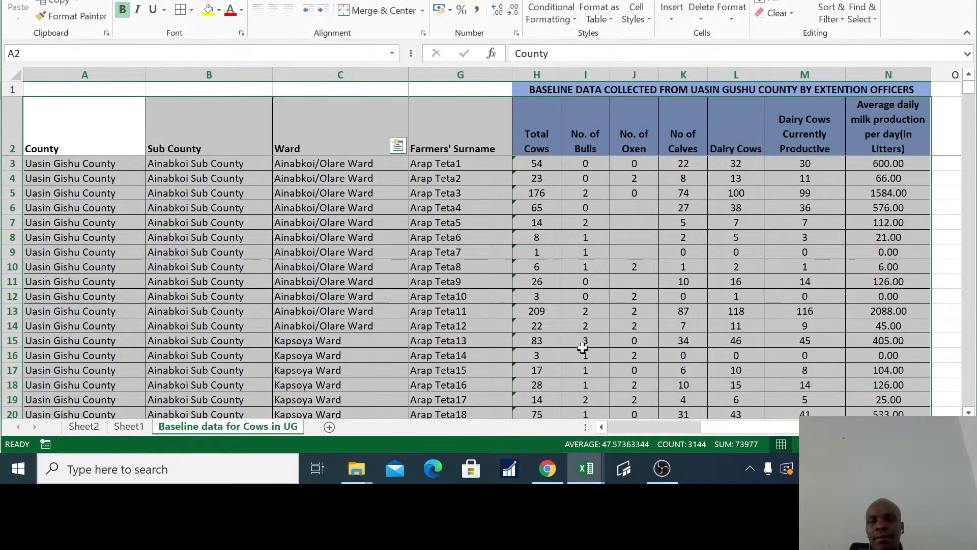
{"action": "scroll", "coordinate": [567, 344], "scroll_direction": "down", "scroll_amount": 8}
{"action": "scroll", "coordinate": [601, 360], "scroll_direction": "down", "scroll_amount": 10}
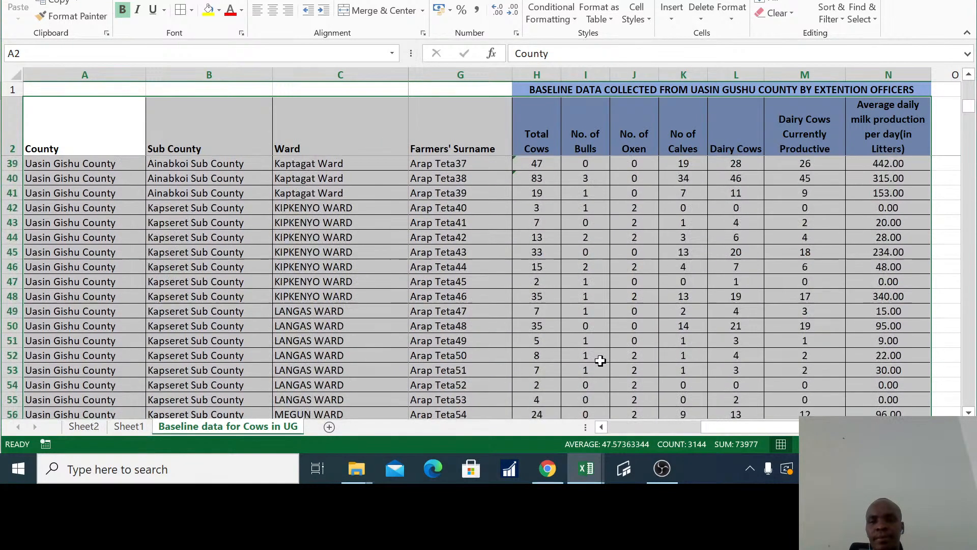
{"action": "scroll", "coordinate": [600, 360], "scroll_direction": "down", "scroll_amount": 10}
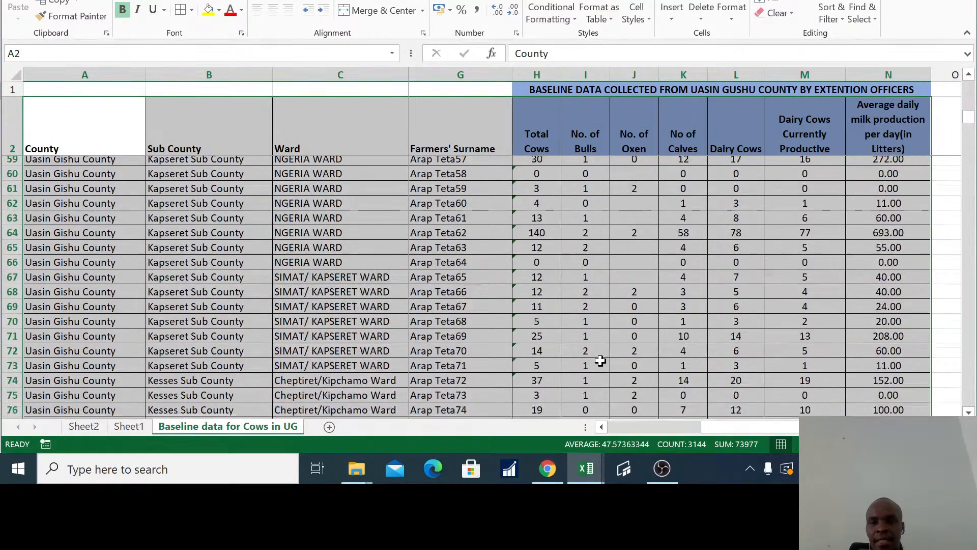
{"action": "scroll", "coordinate": [601, 361], "scroll_direction": "down", "scroll_amount": 2}
{"action": "left_click", "coordinate": [69, 124]}
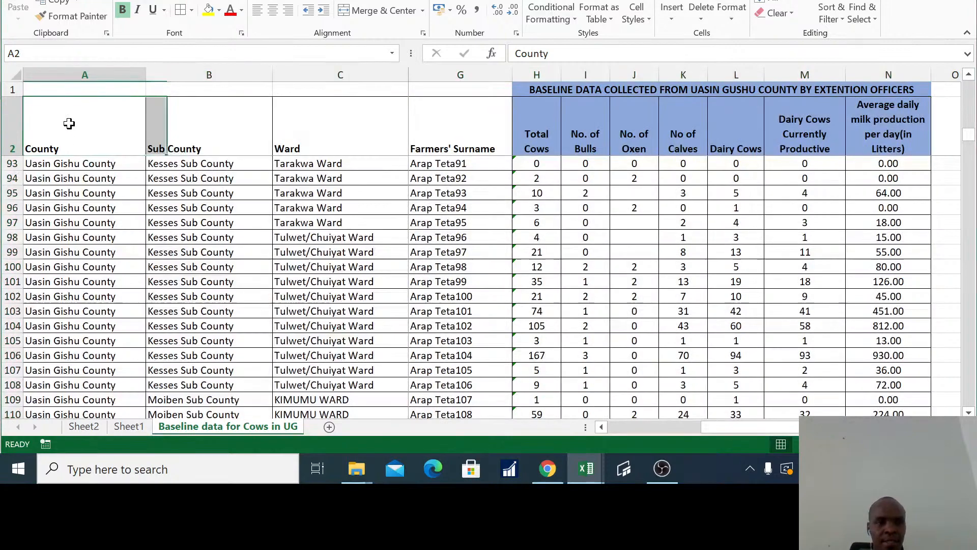
{"action": "key", "text": "ctrl+shift+Right"}
{"action": "key", "text": "ctrl+shift+Down"}
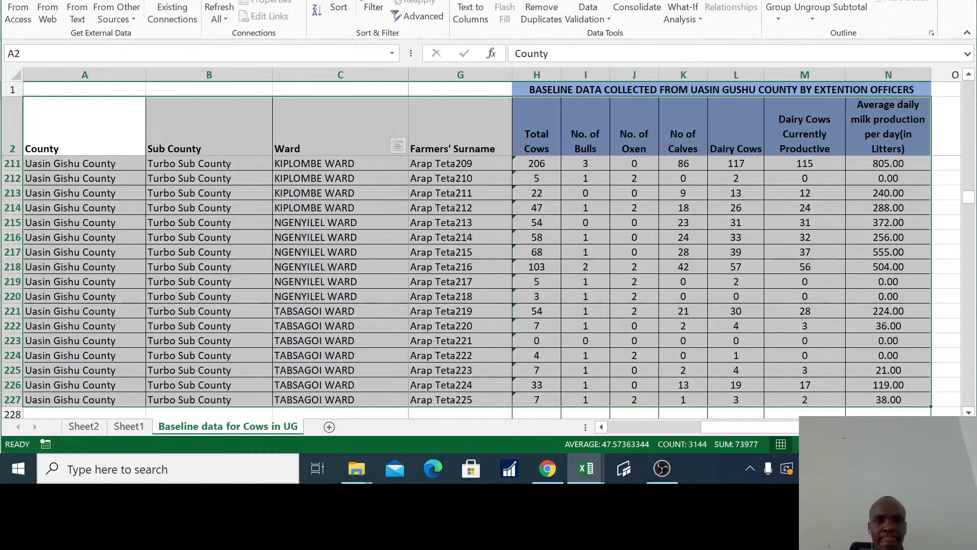
{"action": "left_click", "coordinate": [373, 10]}
- Filter the No. of Oxen column to show only the records with blank entries
{"action": "left_click", "coordinate": [651, 148]}
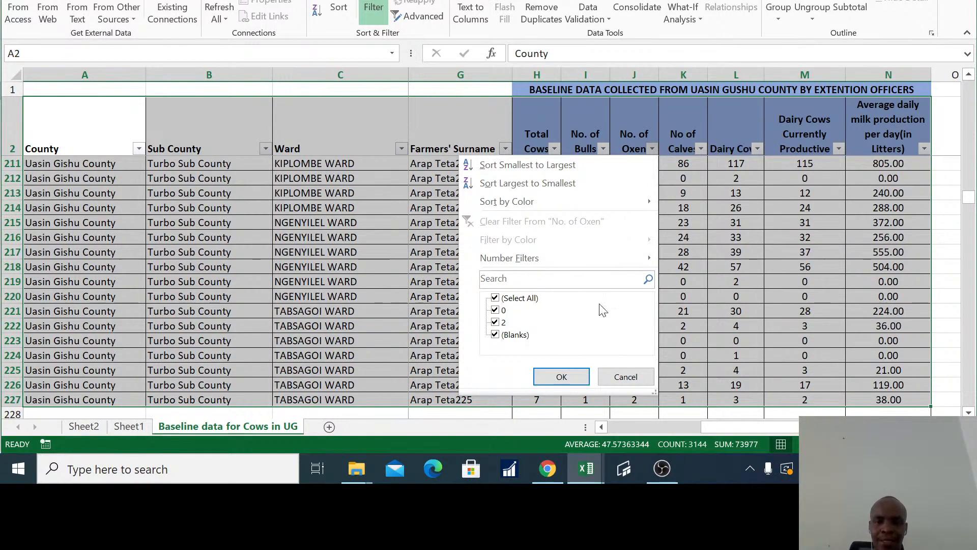
{"action": "left_click", "coordinate": [495, 298]}
{"action": "left_click", "coordinate": [496, 335]}
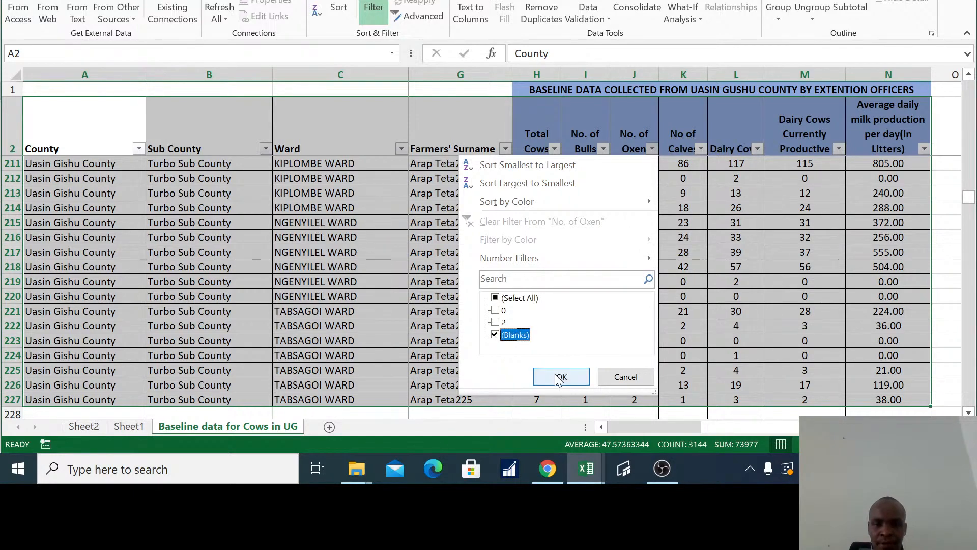
{"action": "left_click", "coordinate": [561, 377]}
{"action": "scroll", "coordinate": [656, 283], "scroll_direction": "up", "scroll_amount": 8}
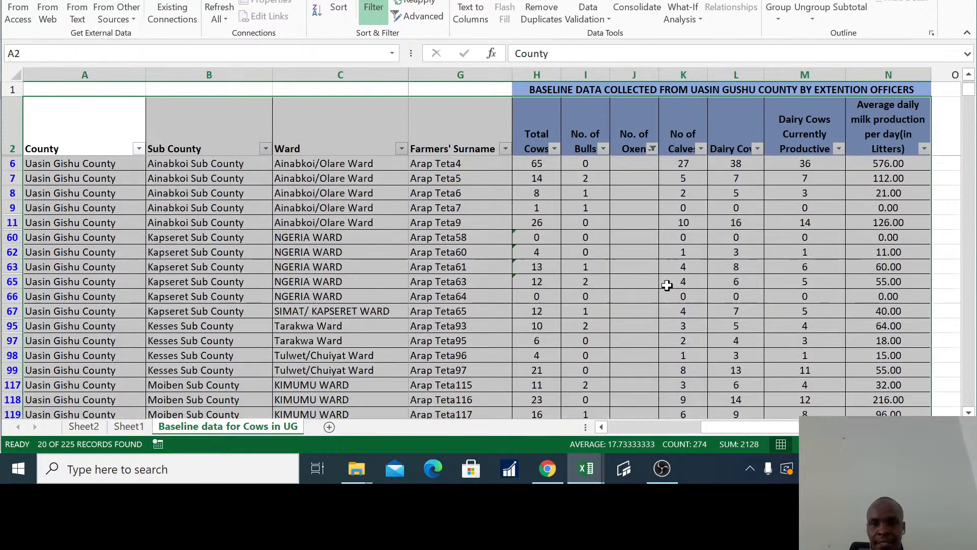
- Select the blank No. of Oxen cells across all the filtered records
{"action": "left_click", "coordinate": [637, 162]}
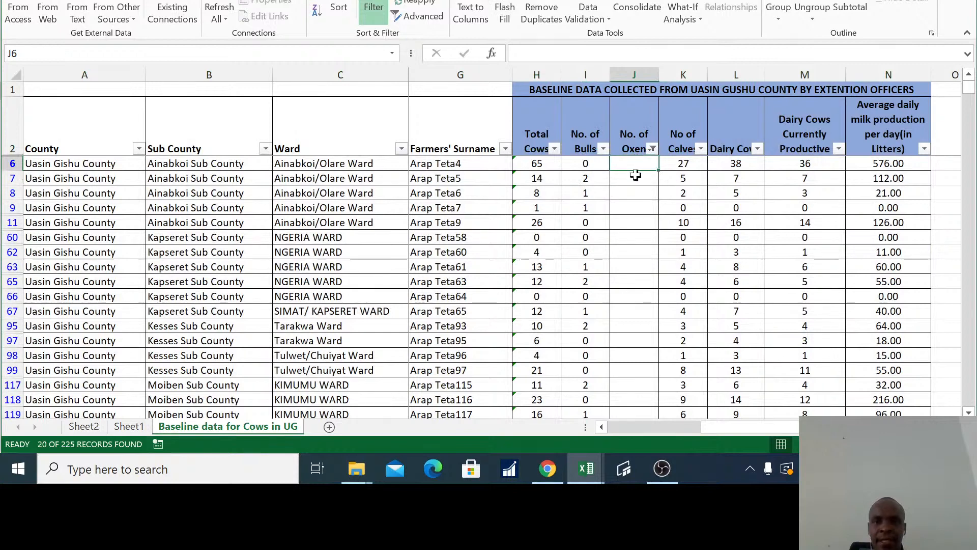
{"action": "left_click", "coordinate": [630, 225]}
{"action": "left_click_drag", "start_coordinate": [631, 163], "coordinate": [654, 386]}
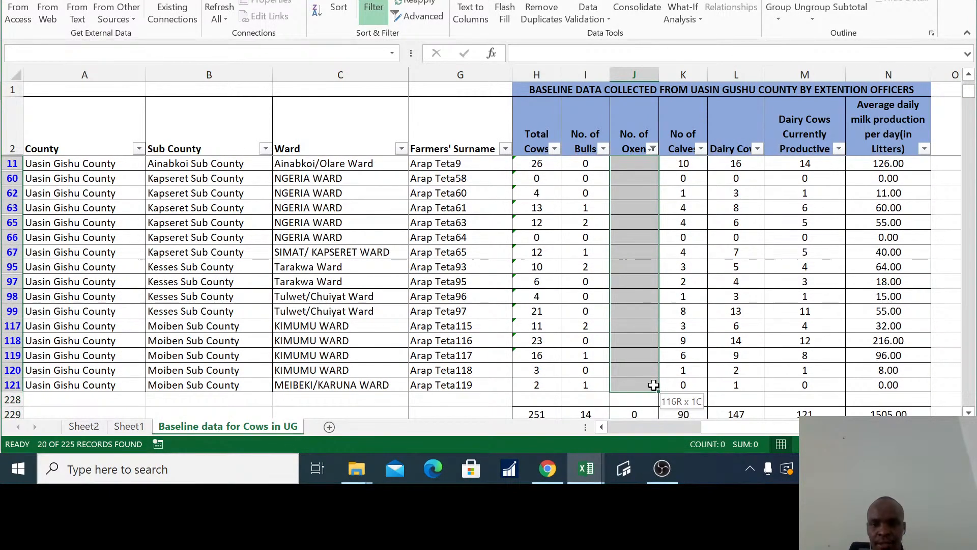
{"action": "scroll", "coordinate": [631, 312], "scroll_direction": "up", "scroll_amount": 1}
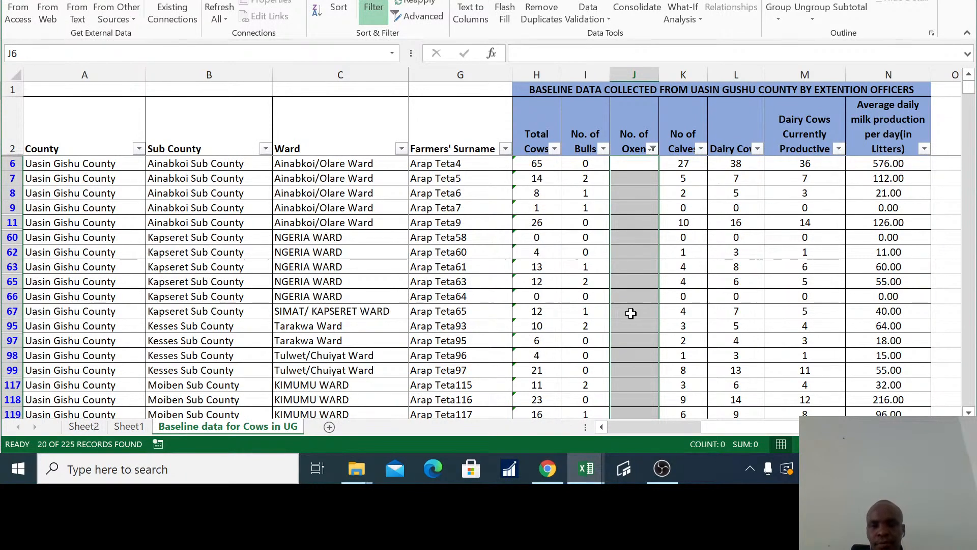
- Return to Sheet1 and review the sub-county PivotTable's fields and the Count of No. of Oxen value
{"action": "left_click", "coordinate": [128, 427]}
{"action": "left_click_drag", "start_coordinate": [909, 387], "coordinate": [628, 364]}
{"action": "mouse_move", "coordinate": [962, 167]}
{"action": "left_mouse_down"}
{"action": "mouse_move", "coordinate": [965, 181]}
{"action": "mouse_move", "coordinate": [963, 162]}
{"action": "left_mouse_up"}
{"action": "left_click_drag", "start_coordinate": [757, 173], "coordinate": [888, 387]}
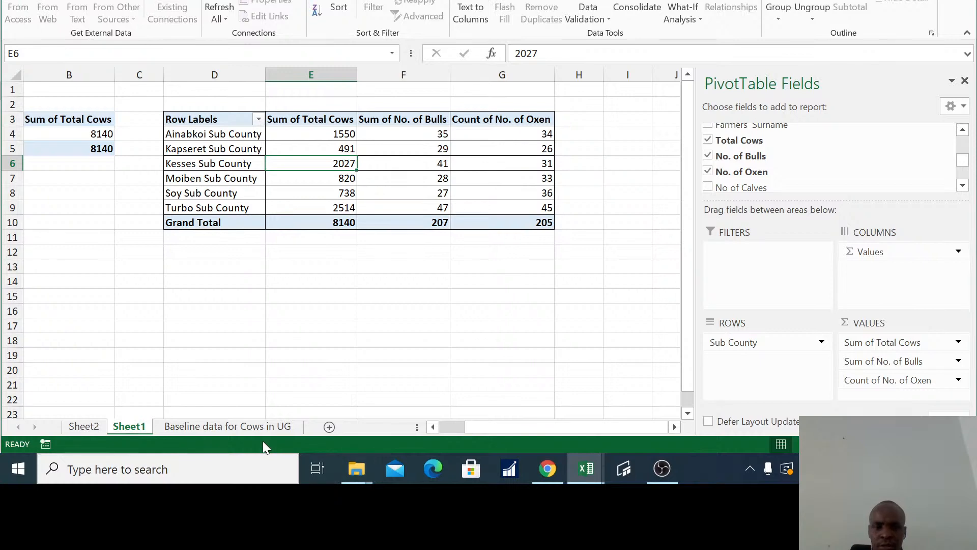
- Clear the No. of Oxen filter on the Baseline data for Cows in UG sheet
{"action": "left_click", "coordinate": [264, 426]}
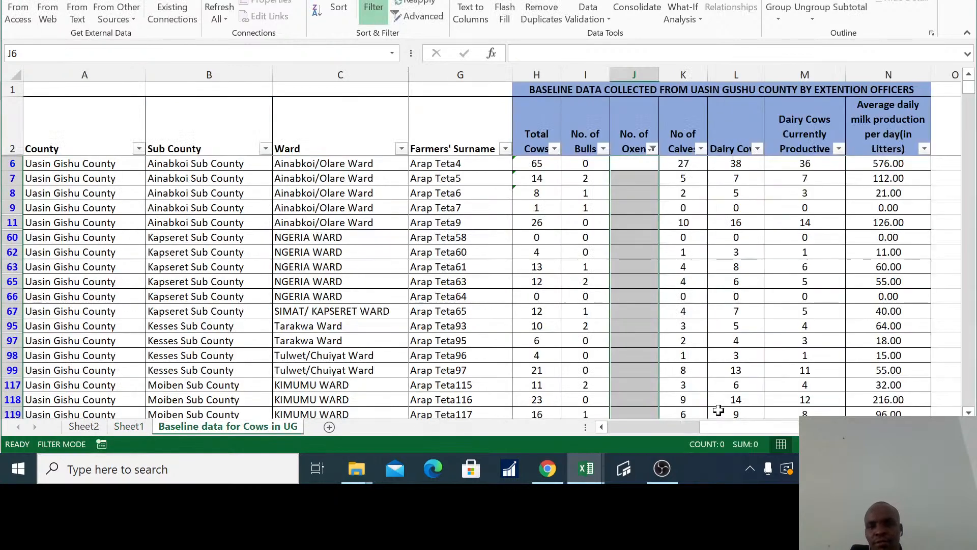
{"action": "left_click", "coordinate": [652, 149]}
{"action": "left_click", "coordinate": [517, 221]}
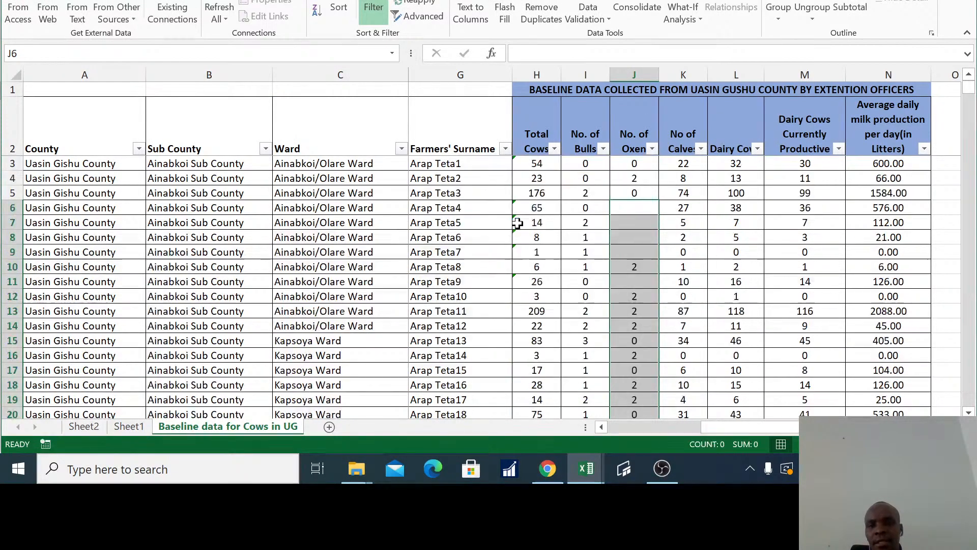
{"action": "left_click", "coordinate": [647, 176]}
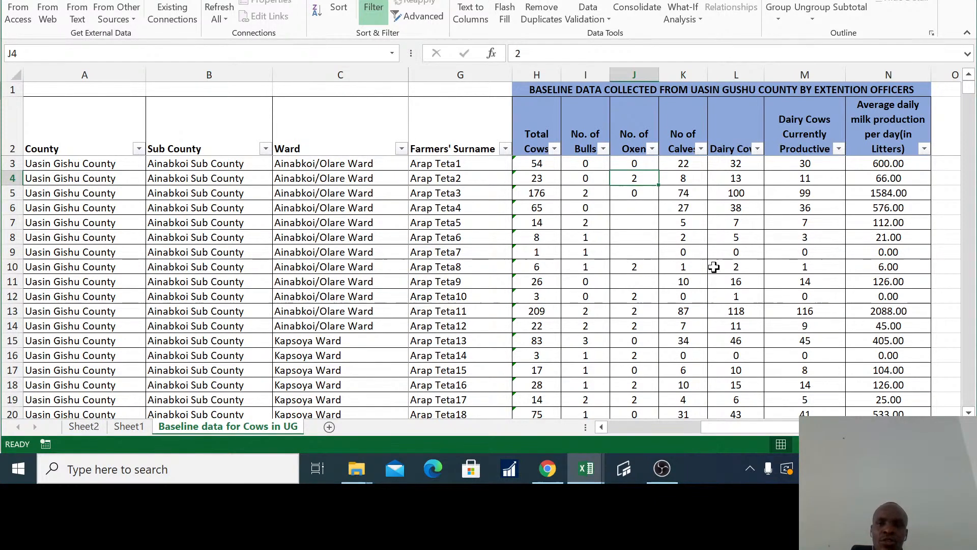
- Apply the blanks-only filter to the No. of Oxen column again
{"action": "left_click", "coordinate": [652, 148]}
{"action": "left_click", "coordinate": [496, 298]}
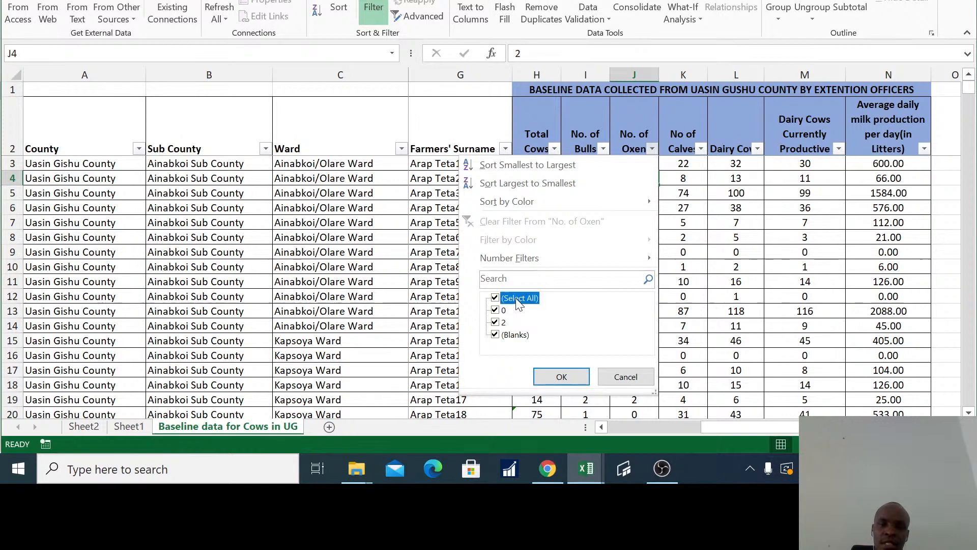
{"action": "left_click", "coordinate": [496, 310]}
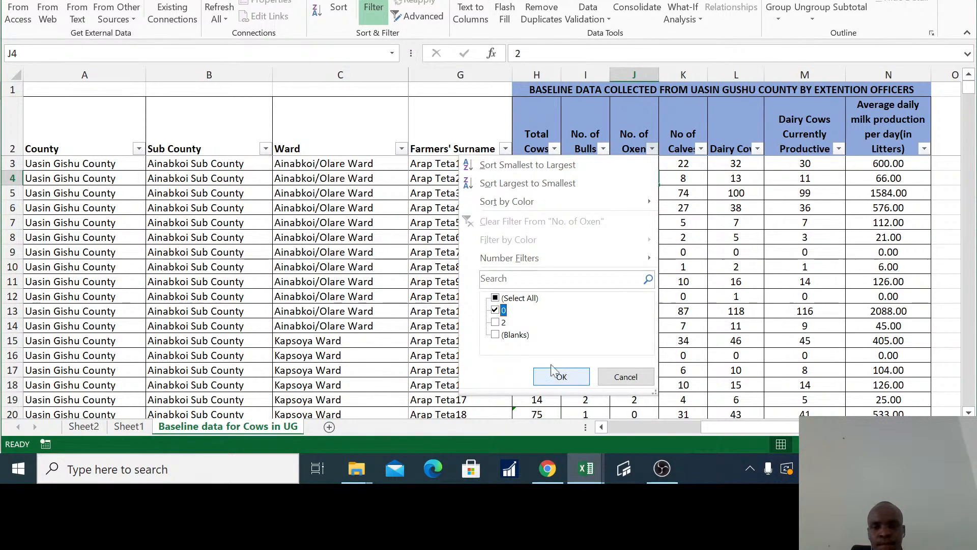
{"action": "left_click", "coordinate": [496, 310]}
{"action": "left_click", "coordinate": [495, 335]}
{"action": "left_click", "coordinate": [561, 376]}
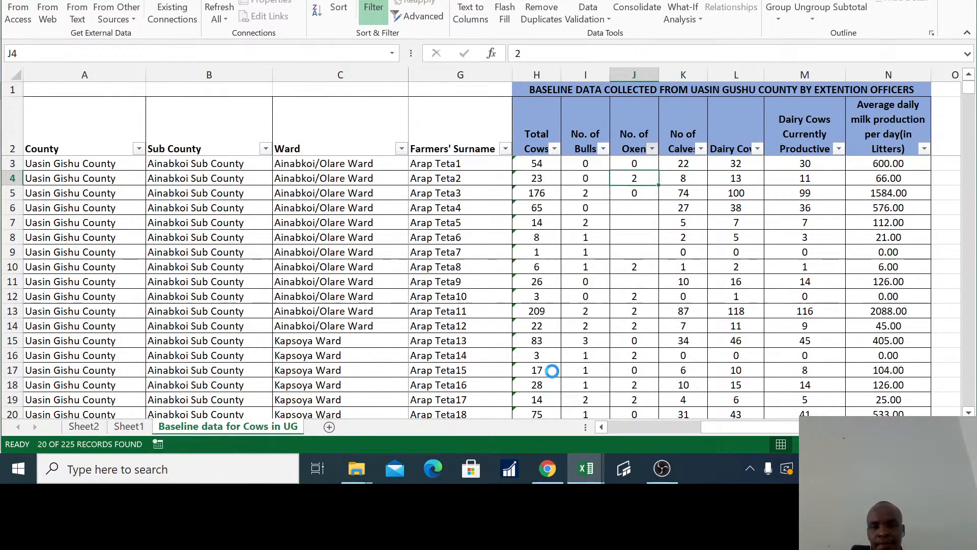
- Fill all the filtered blank No. of Oxen cells with 0 in a single entry
{"action": "left_click_drag", "start_coordinate": [635, 162], "coordinate": [636, 392]}
{"action": "scroll", "coordinate": [748, 311], "scroll_direction": "up", "scroll_amount": 2}
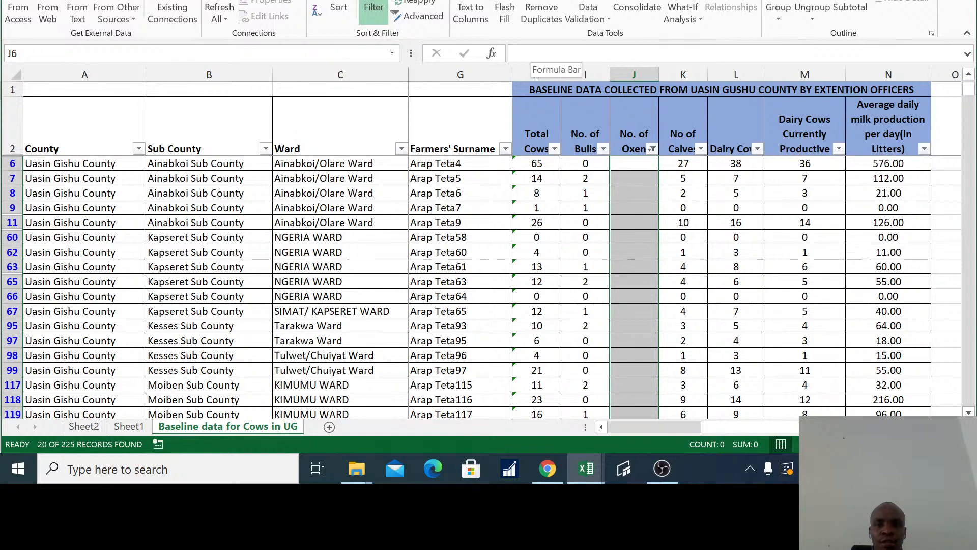
{"action": "key", "text": "F2"}
{"action": "type", "text": "0"}
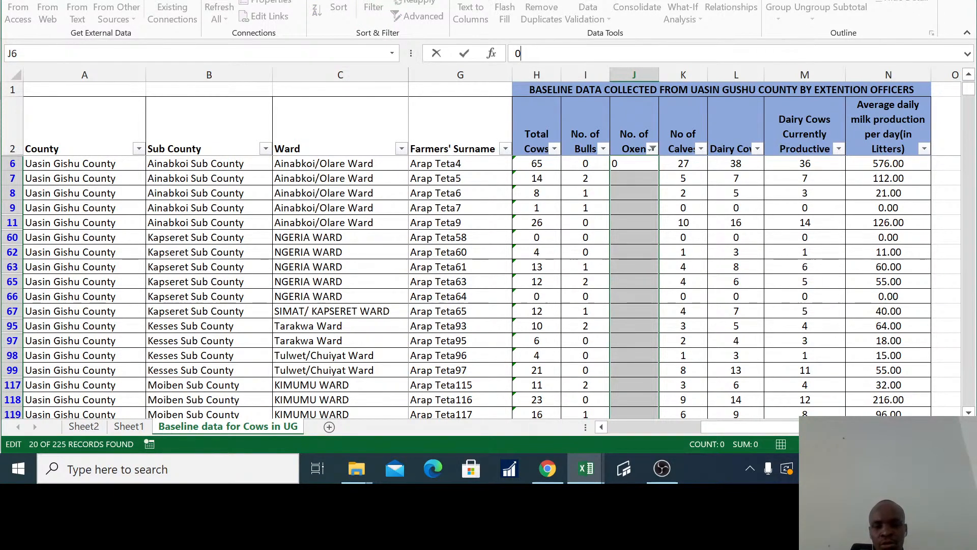
{"action": "key", "text": "ctrl+Return"}
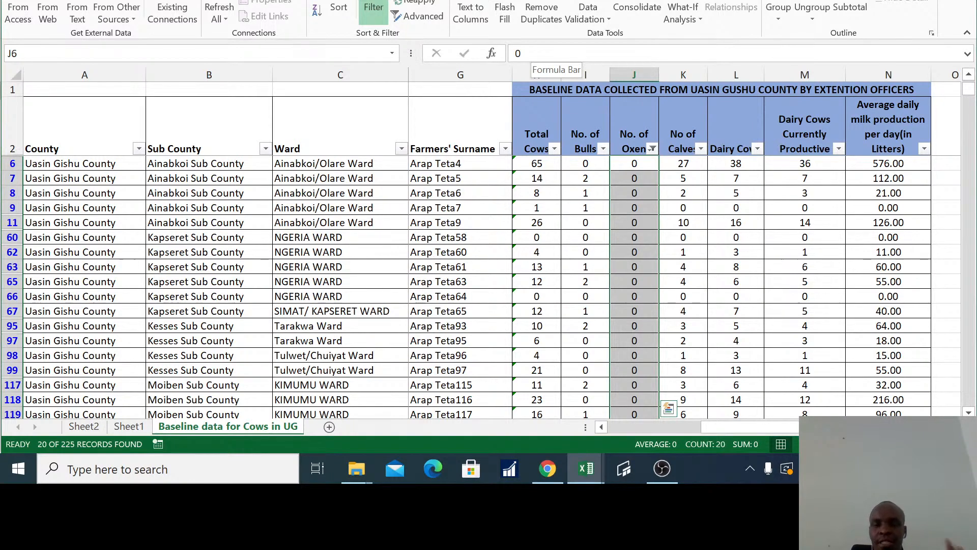
- Delete the zeros just entered in No. of Oxen and clear that column's filter
{"action": "key", "text": "Delete"}
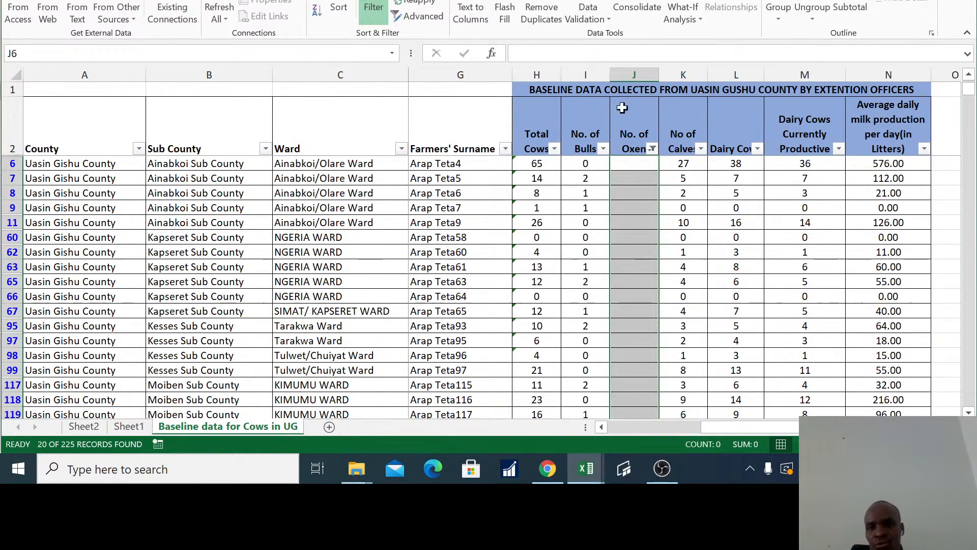
{"action": "left_click", "coordinate": [651, 149]}
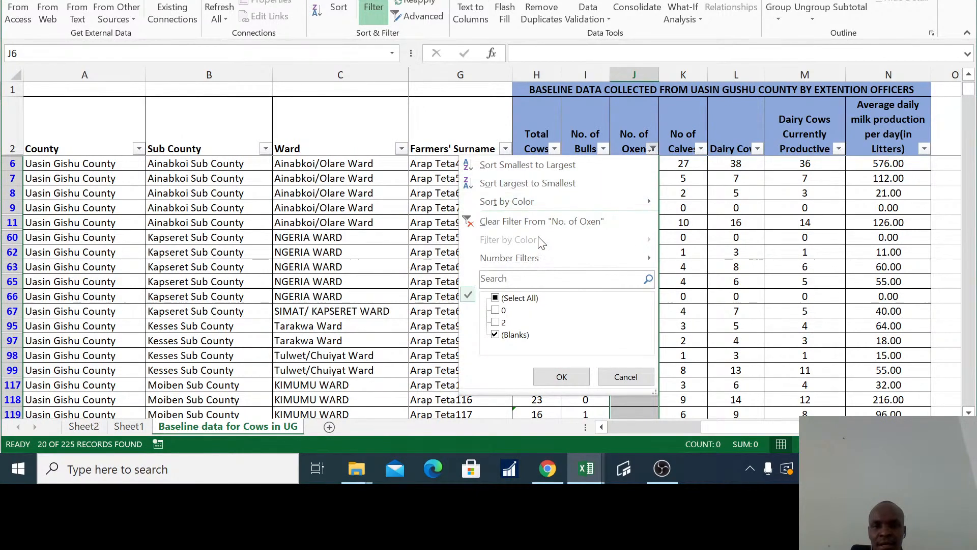
{"action": "left_click", "coordinate": [560, 221]}
- Select only the blank cells within No. of Oxen range J3:J227 using Go To Special with the Blanks option
{"action": "left_click_drag", "start_coordinate": [644, 162], "coordinate": [652, 362]}
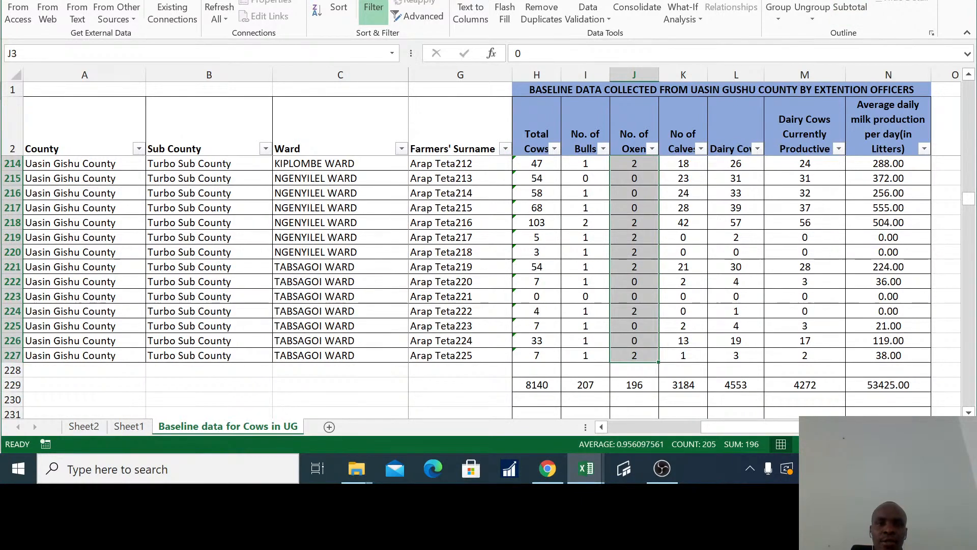
{"action": "left_click", "coordinate": [60, 0]}
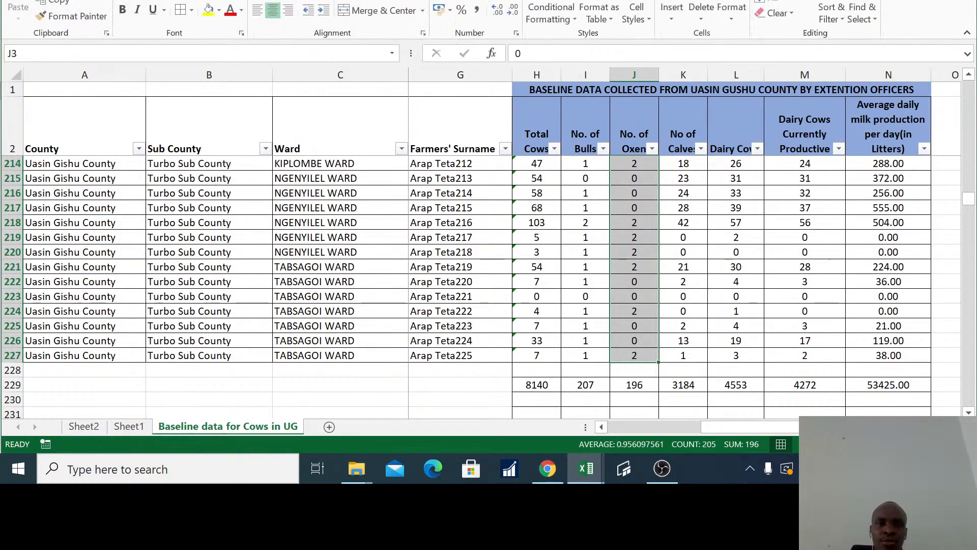
{"action": "left_click", "coordinate": [859, 19]}
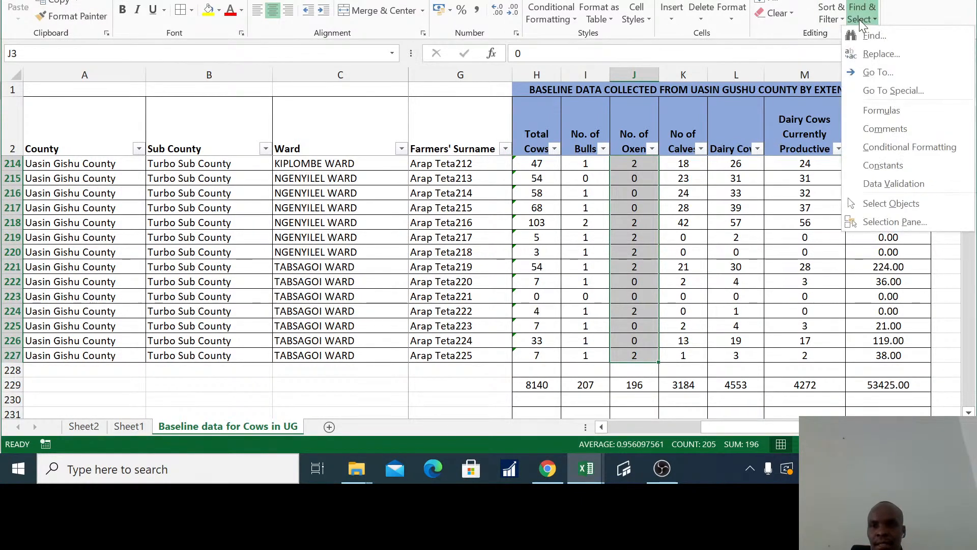
{"action": "left_click", "coordinate": [895, 90]}
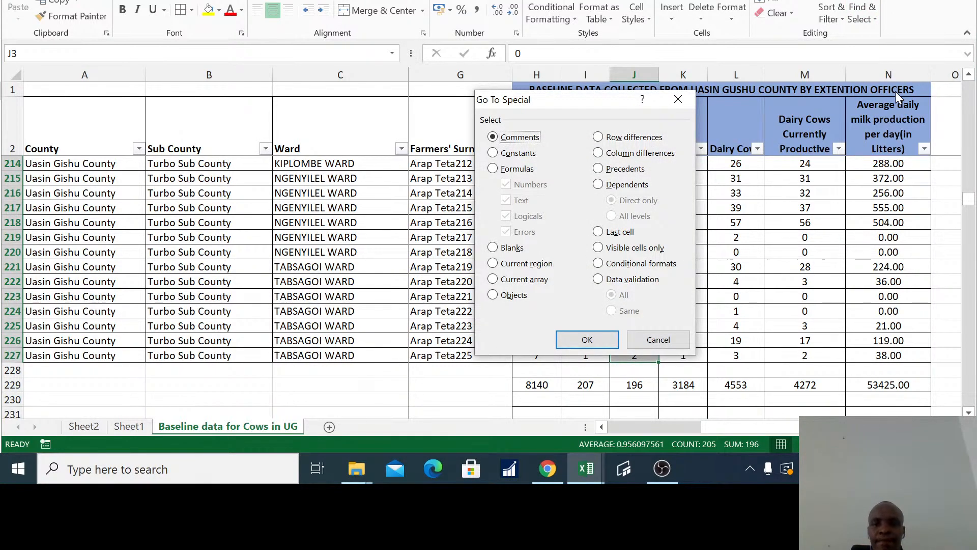
{"action": "left_click", "coordinate": [493, 248]}
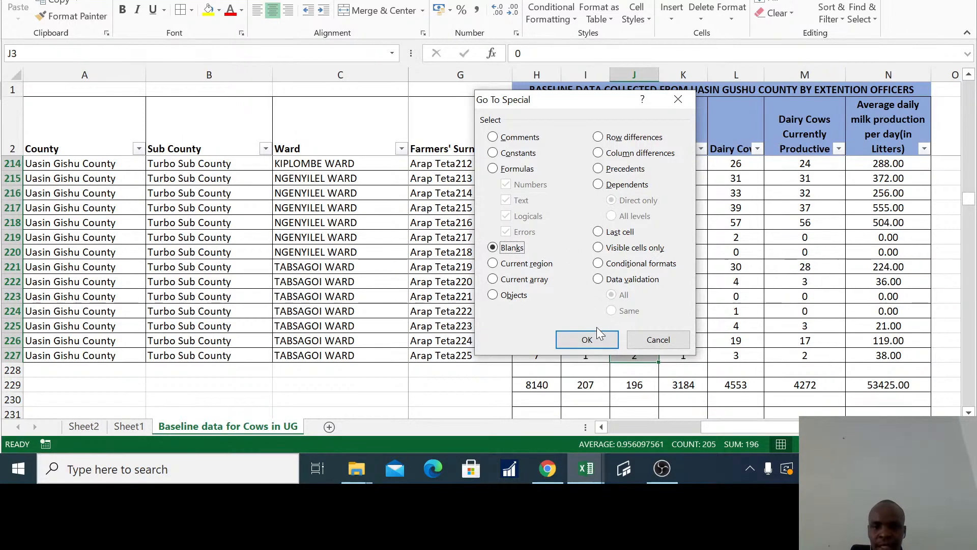
{"action": "left_click", "coordinate": [590, 339]}
{"action": "scroll", "coordinate": [835, 269], "scroll_direction": "up", "scroll_amount": 1}
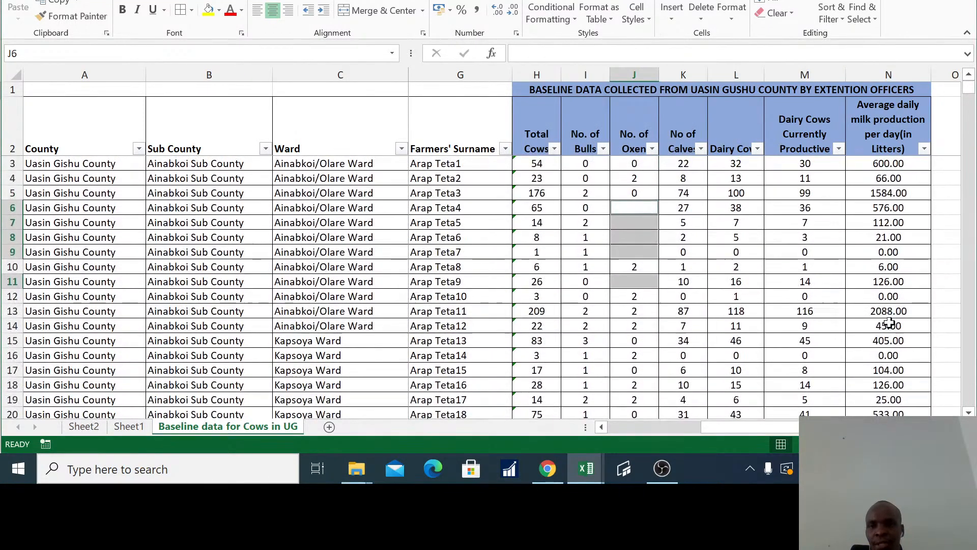
- Check the selected blank No. of Oxen cells and fill them all with 0 in a single entry
{"action": "scroll", "coordinate": [944, 266], "scroll_direction": "down", "scroll_amount": 8}
{"action": "scroll", "coordinate": [946, 276], "scroll_direction": "down", "scroll_amount": 16}
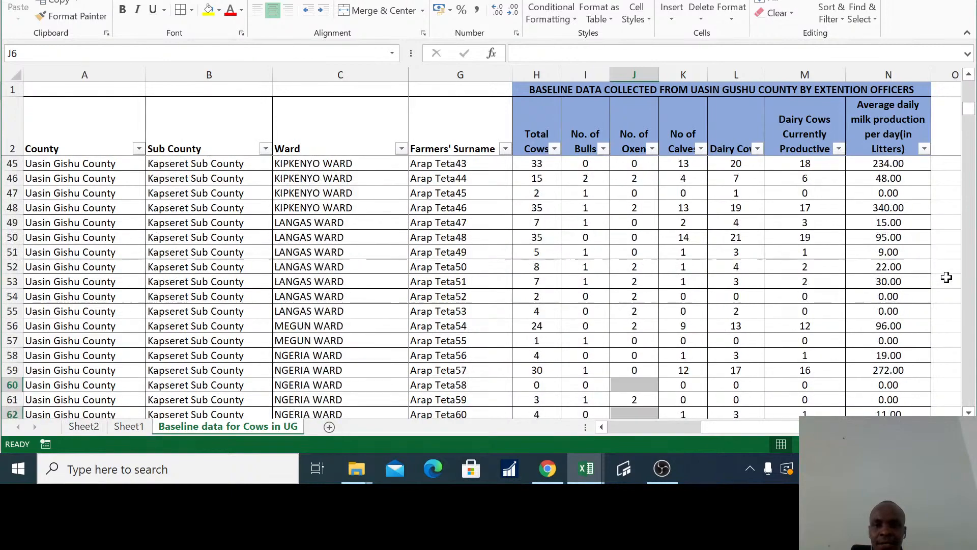
{"action": "scroll", "coordinate": [946, 276], "scroll_direction": "down", "scroll_amount": 7}
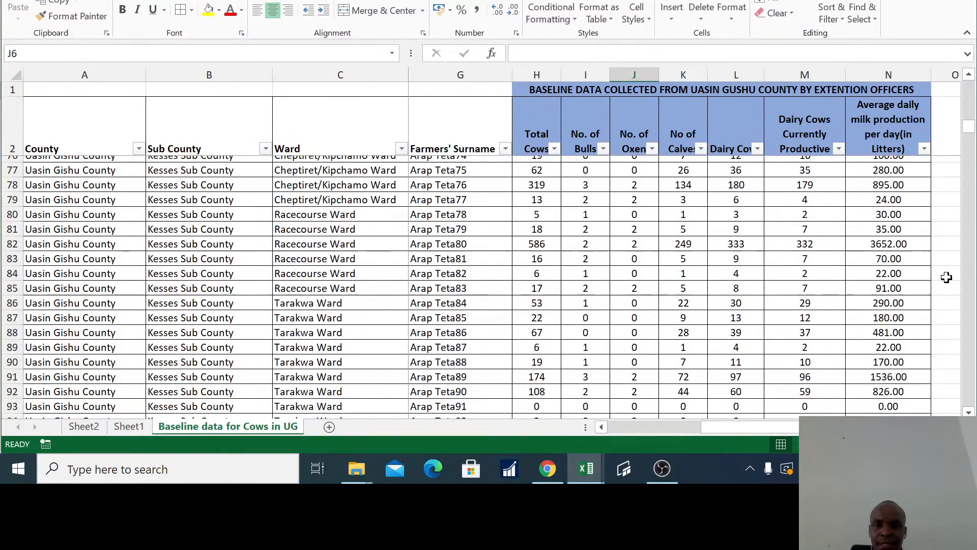
{"action": "left_click_drag", "start_coordinate": [970, 130], "coordinate": [970, 86]}
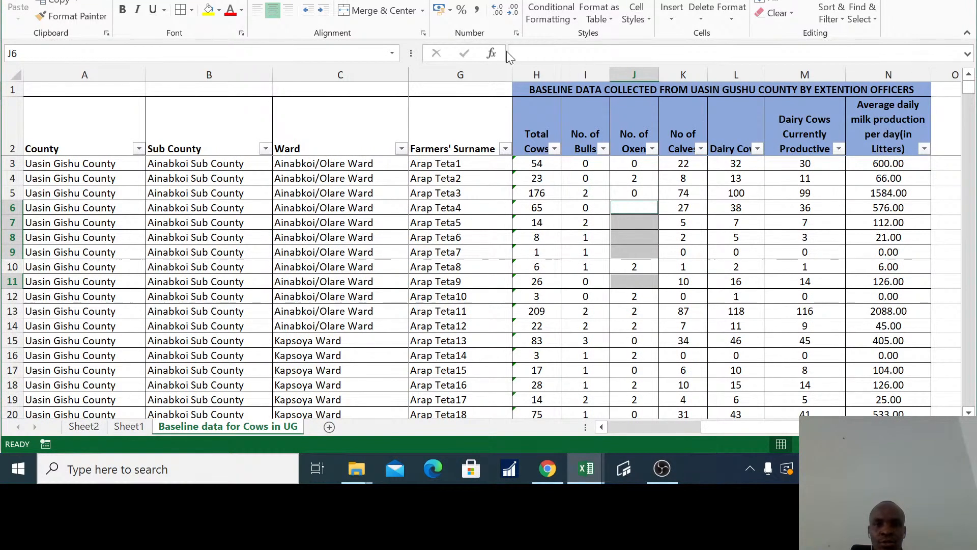
{"action": "left_click", "coordinate": [555, 54]}
{"action": "type", "text": "0"}
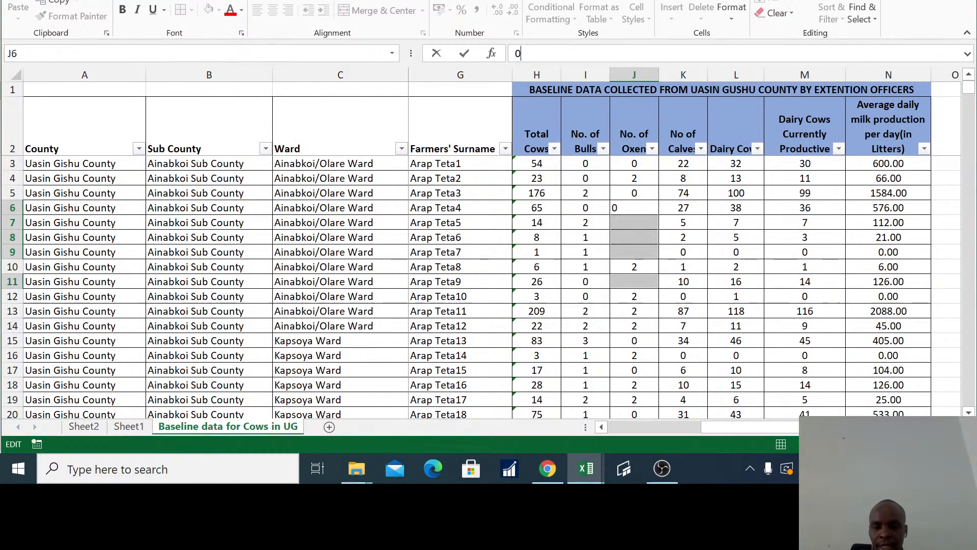
{"action": "key", "text": "ctrl+Return"}
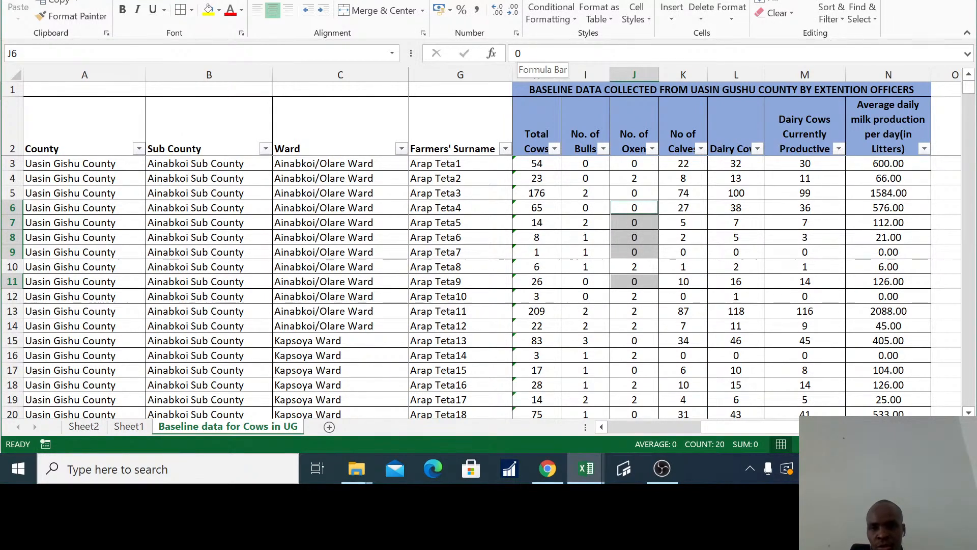
{"action": "scroll", "coordinate": [634, 257], "scroll_direction": "down", "scroll_amount": 19}
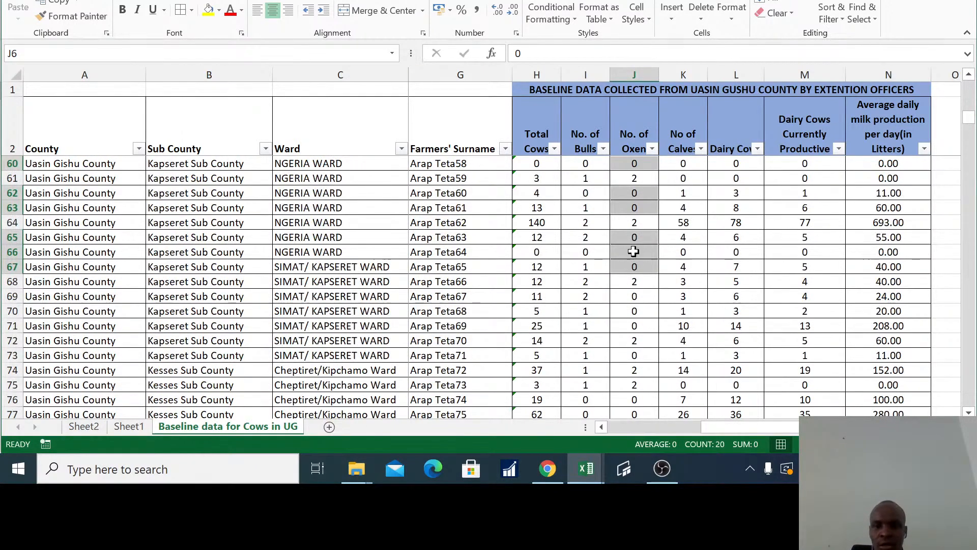
- Refresh the sub county PivotTable on Sheet1 and replace Count of No. of Oxen with Sum of No. of Oxen
{"action": "left_click", "coordinate": [135, 426]}
{"action": "right_click", "coordinate": [295, 162]}
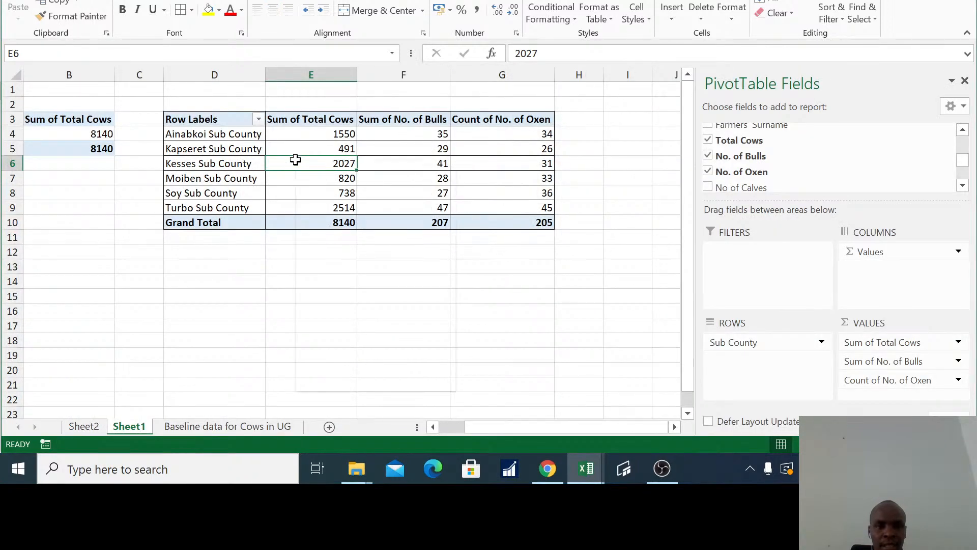
{"action": "left_click", "coordinate": [344, 233]}
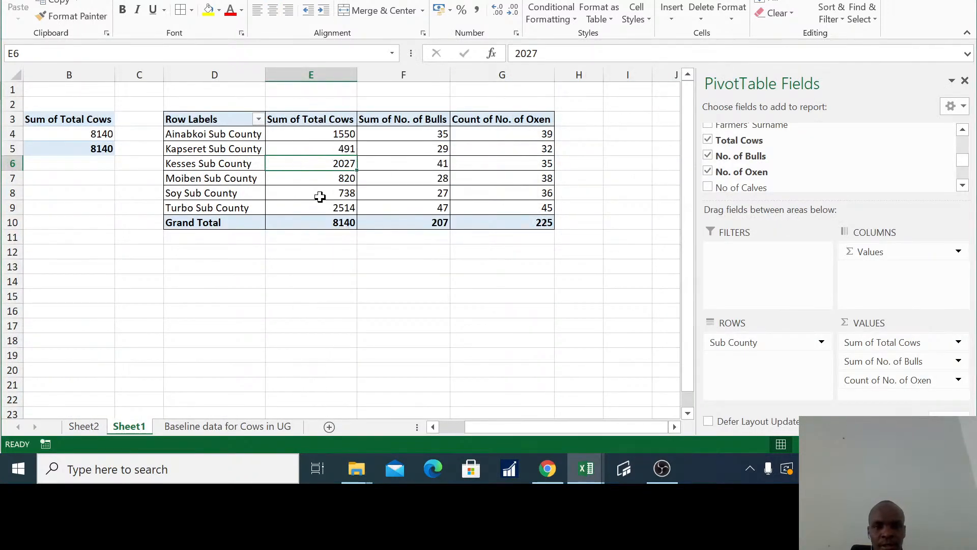
{"action": "left_click_drag", "start_coordinate": [876, 386], "coordinate": [598, 316]}
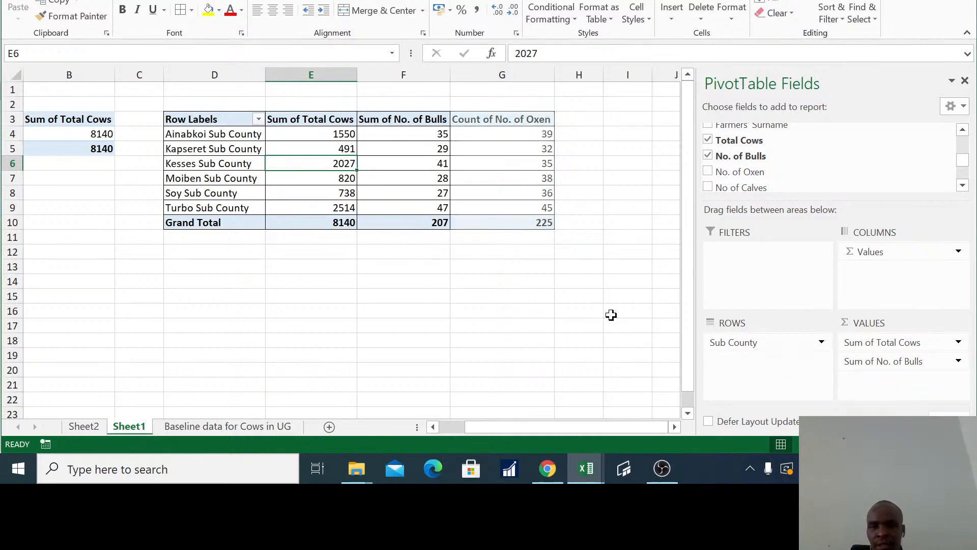
{"action": "left_click_drag", "start_coordinate": [778, 174], "coordinate": [898, 387]}
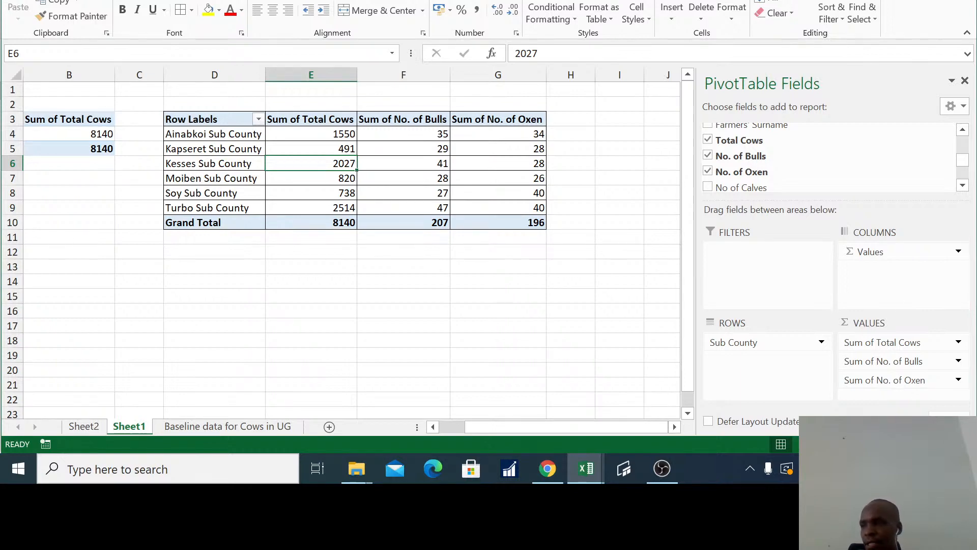
{"action": "key", "text": "alt+Tab"}
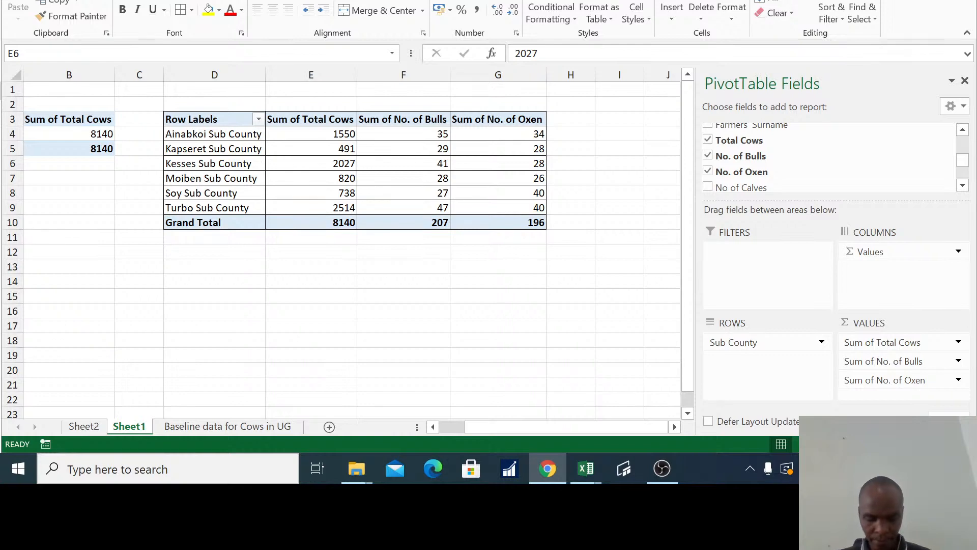
{"action": "left_click", "coordinate": [391, 198]}
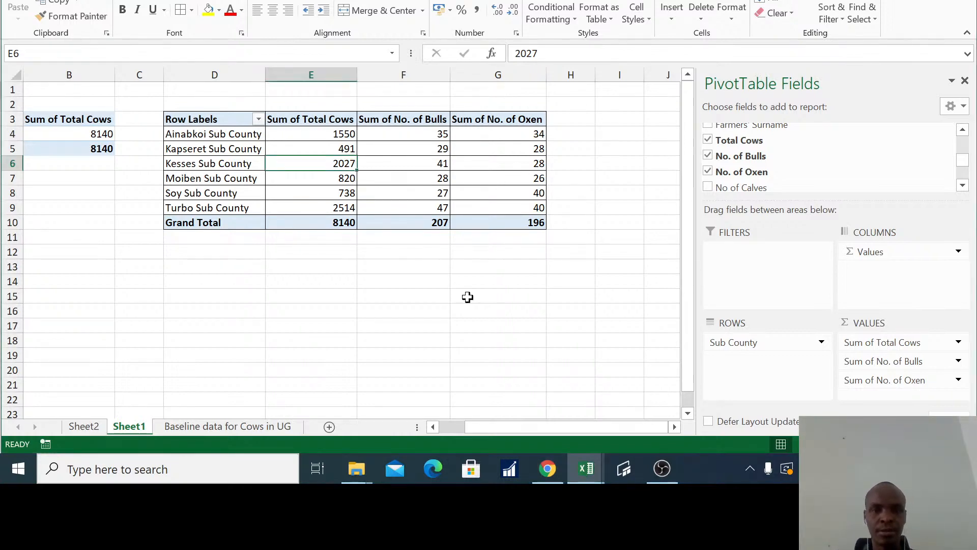
- Check range K60:N227 of the baseline data for blank cells using Go To Special with the Blanks option
{"action": "left_click", "coordinate": [249, 426]}
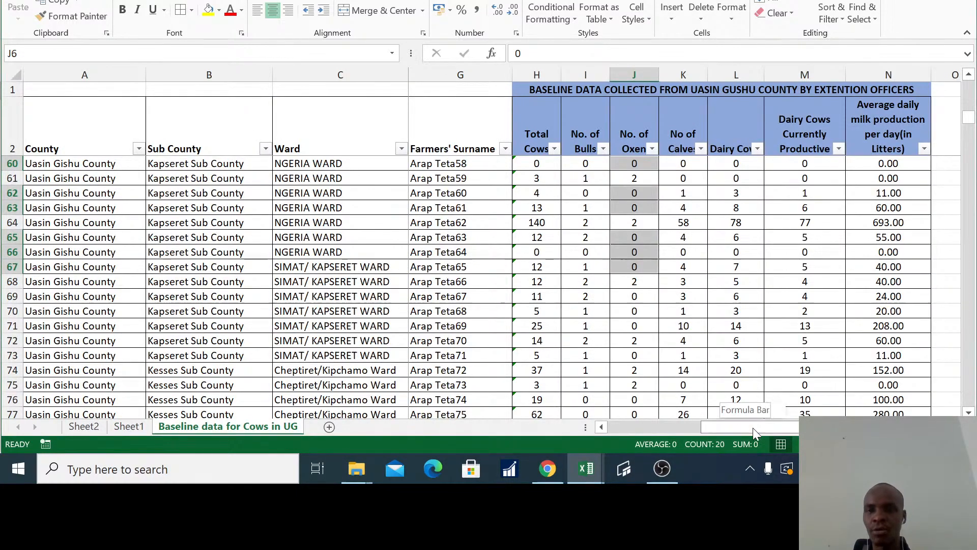
{"action": "left_click_drag", "start_coordinate": [683, 163], "coordinate": [883, 371]}
{"action": "left_click", "coordinate": [861, 19]}
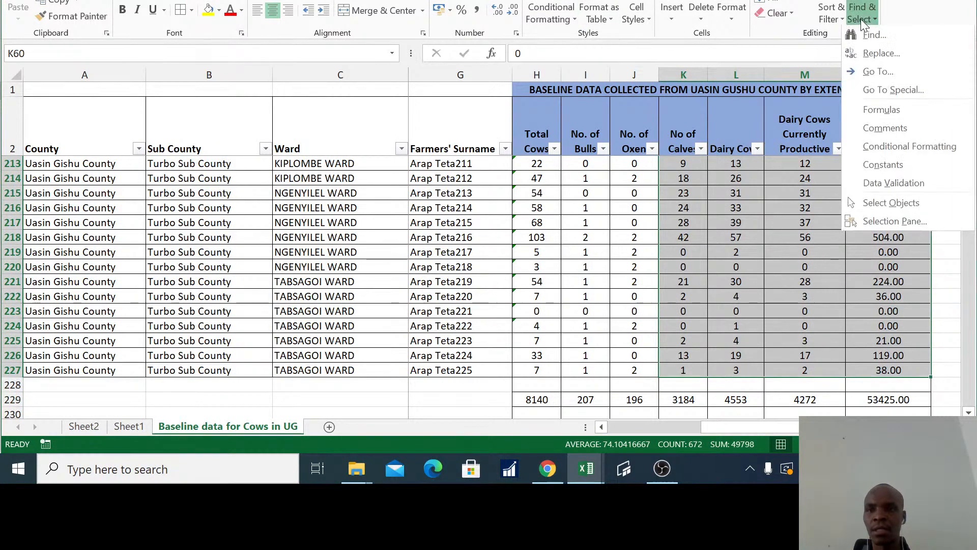
{"action": "left_click", "coordinate": [894, 91]}
{"action": "left_click", "coordinate": [511, 247]}
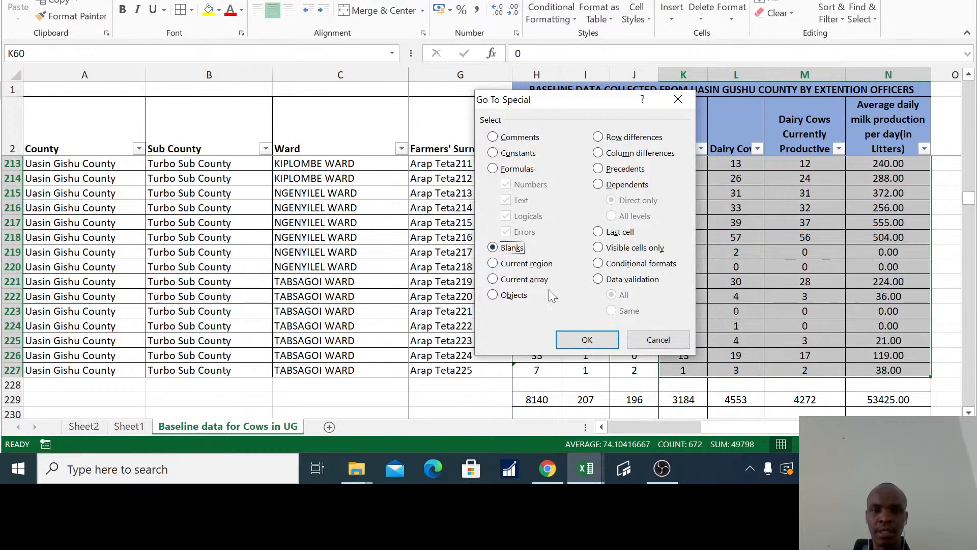
{"action": "left_click", "coordinate": [586, 339]}
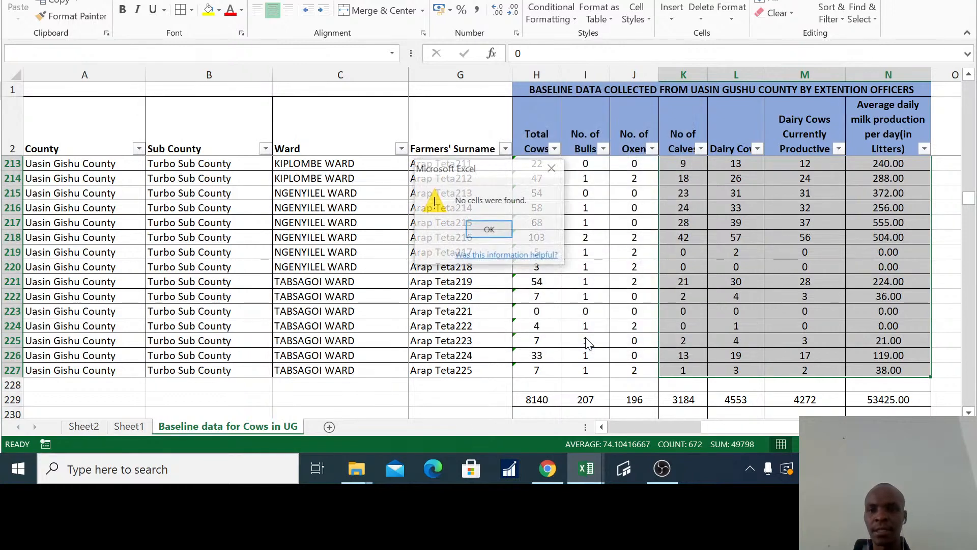
{"action": "left_click", "coordinate": [502, 234]}
{"action": "mouse_move", "coordinate": [890, 427]}
{"action": "left_mouse_down"}
{"action": "mouse_move", "coordinate": [755, 426]}
{"action": "mouse_move", "coordinate": [871, 427]}
{"action": "left_mouse_up"}
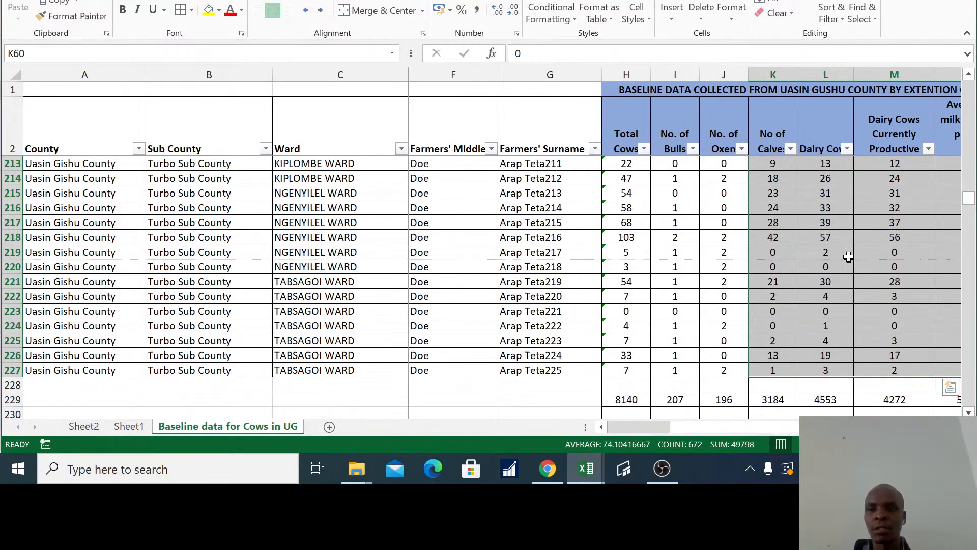
{"action": "left_click_drag", "start_coordinate": [968, 200], "coordinate": [971, 75]}
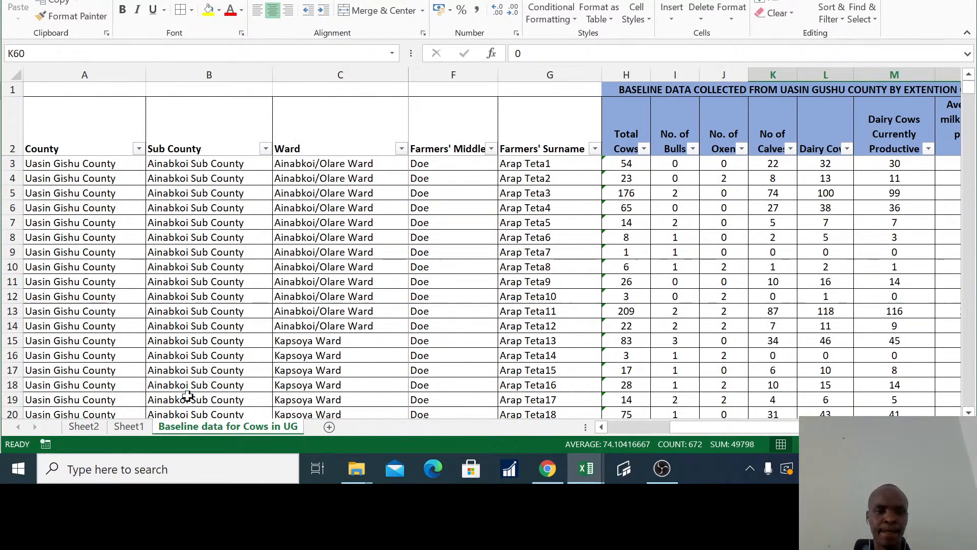
- Delete the worksheet Sheet2 holding the bulls and oxen PivotTable
{"action": "left_click", "coordinate": [134, 432]}
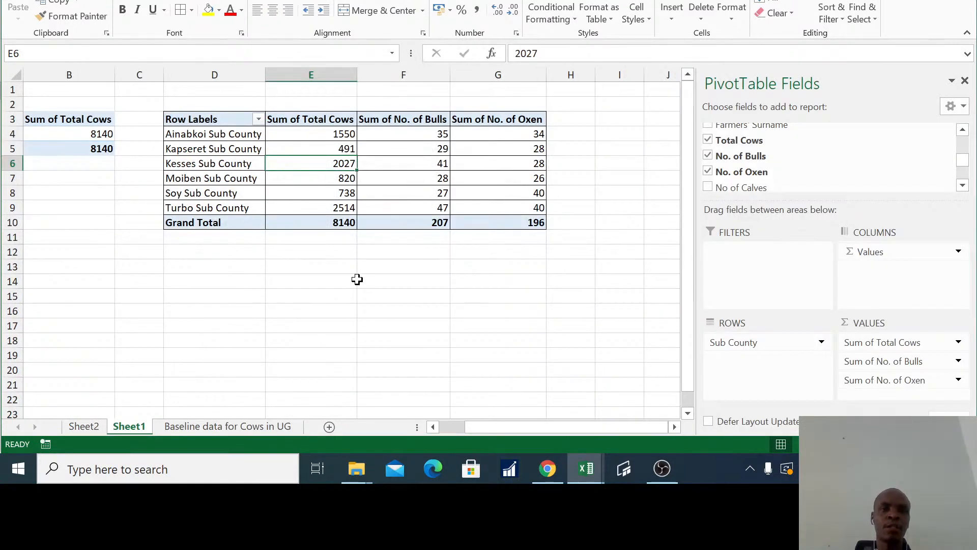
{"action": "left_click", "coordinate": [358, 281]}
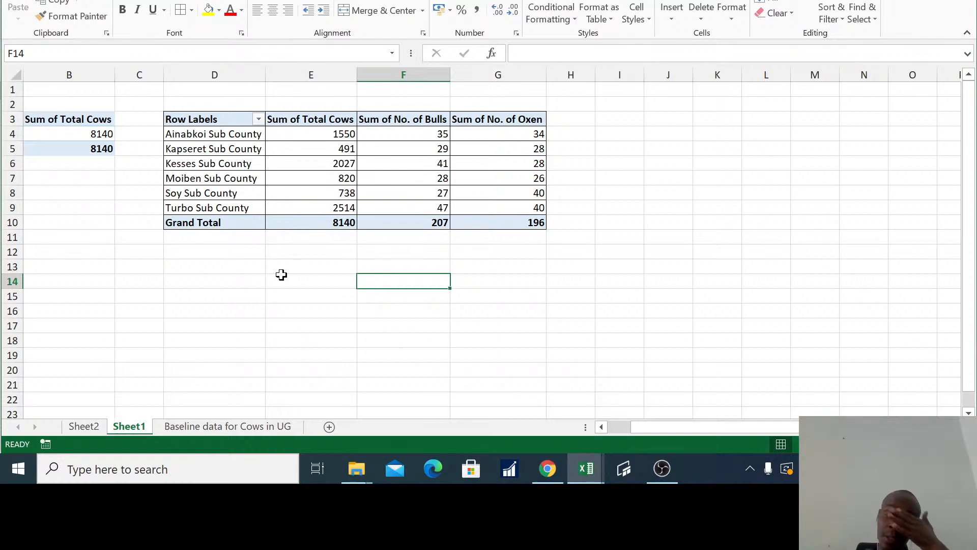
{"action": "left_click", "coordinate": [91, 425]}
{"action": "right_click", "coordinate": [91, 426]}
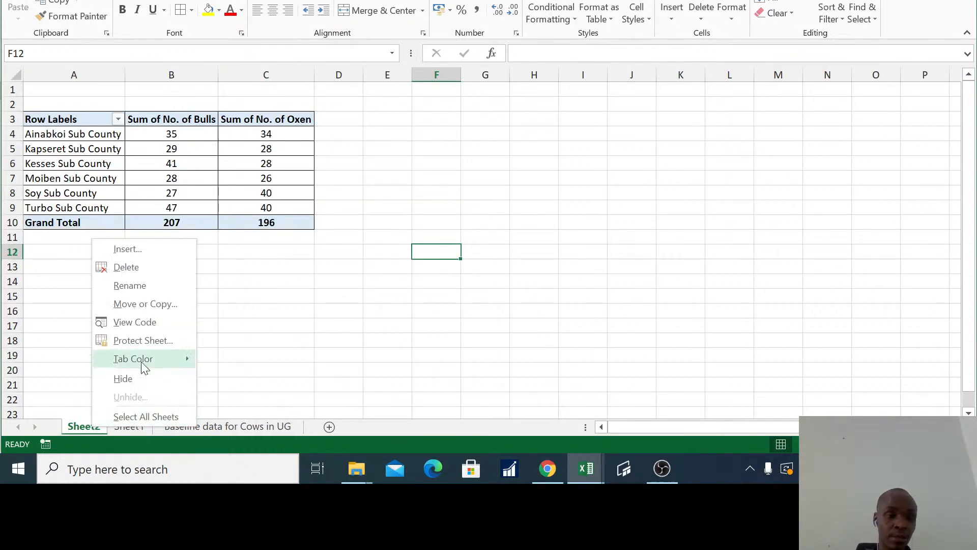
{"action": "left_click", "coordinate": [133, 267]}
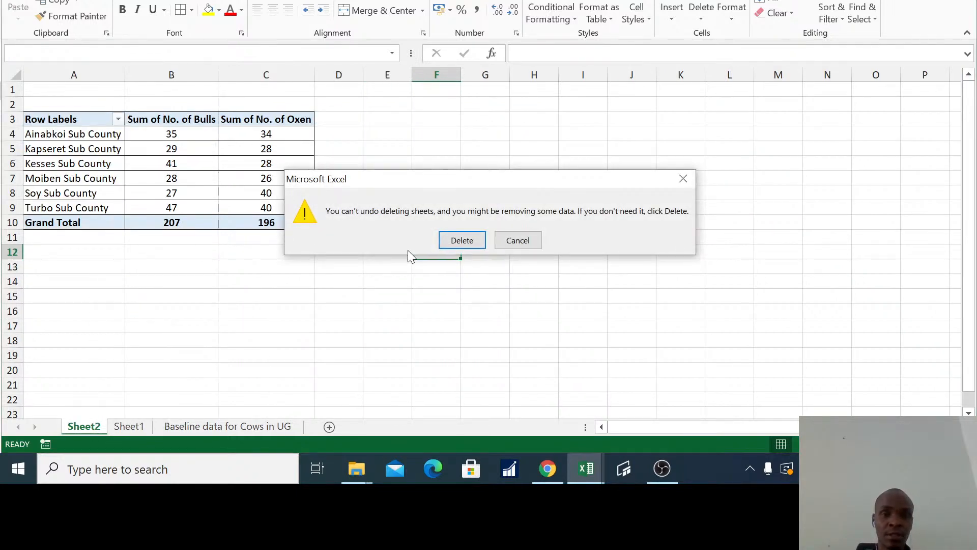
{"action": "left_click", "coordinate": [464, 242]}
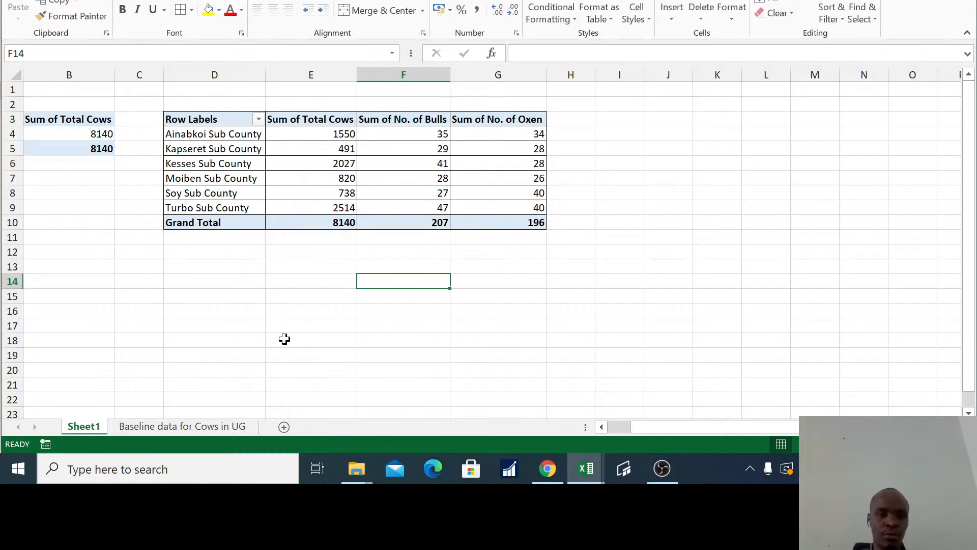
{"action": "left_click", "coordinate": [183, 426]}
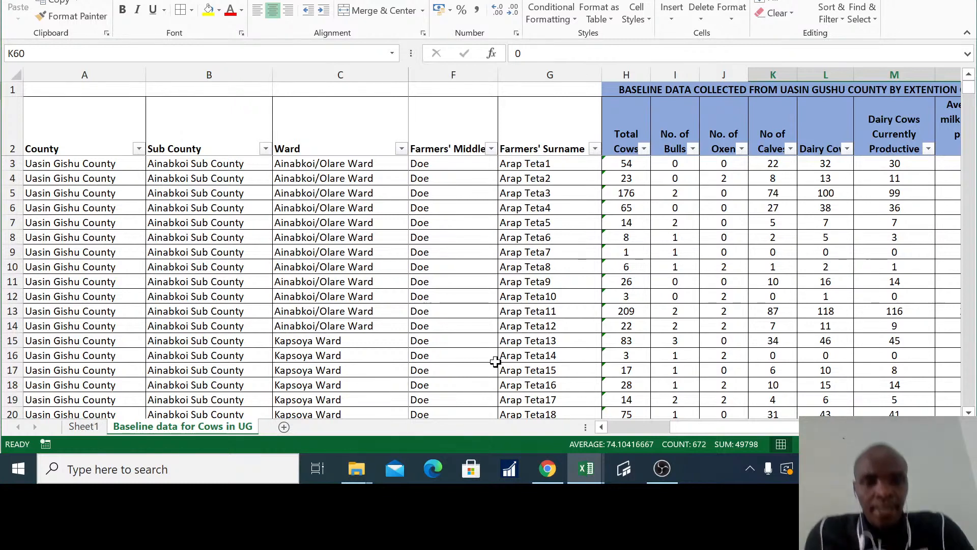
{"action": "left_click", "coordinate": [84, 426]}
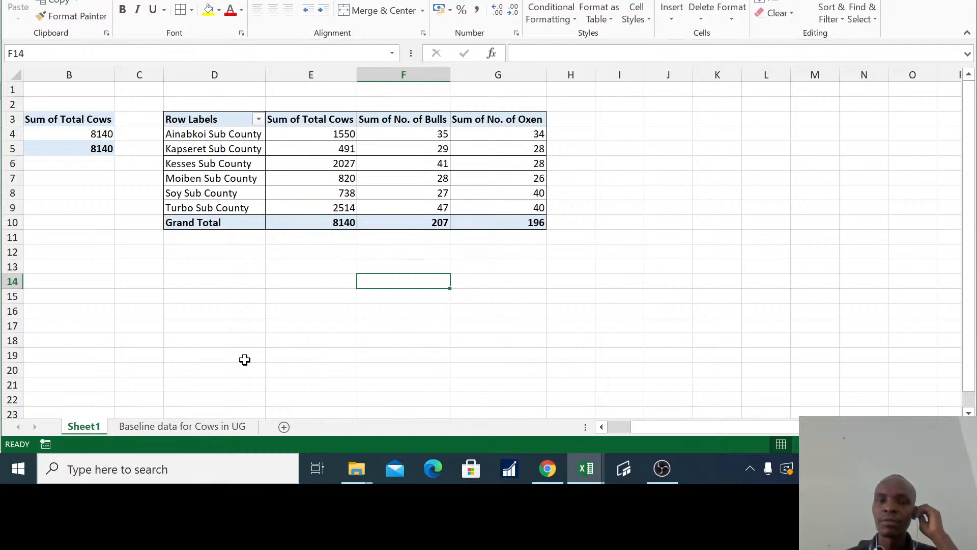
{"action": "left_click_drag", "start_coordinate": [663, 431], "coordinate": [615, 435]}
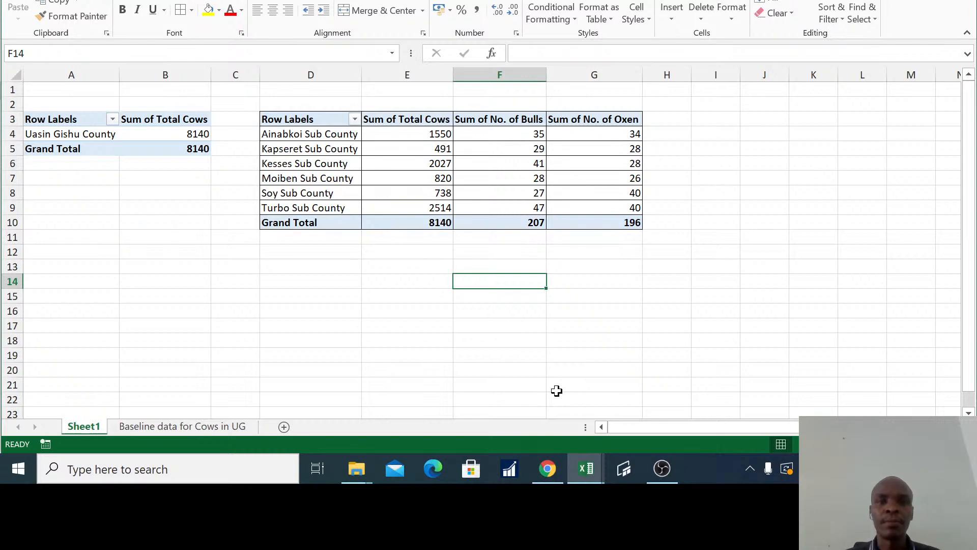
{"action": "mouse_move", "coordinate": [407, 169]}
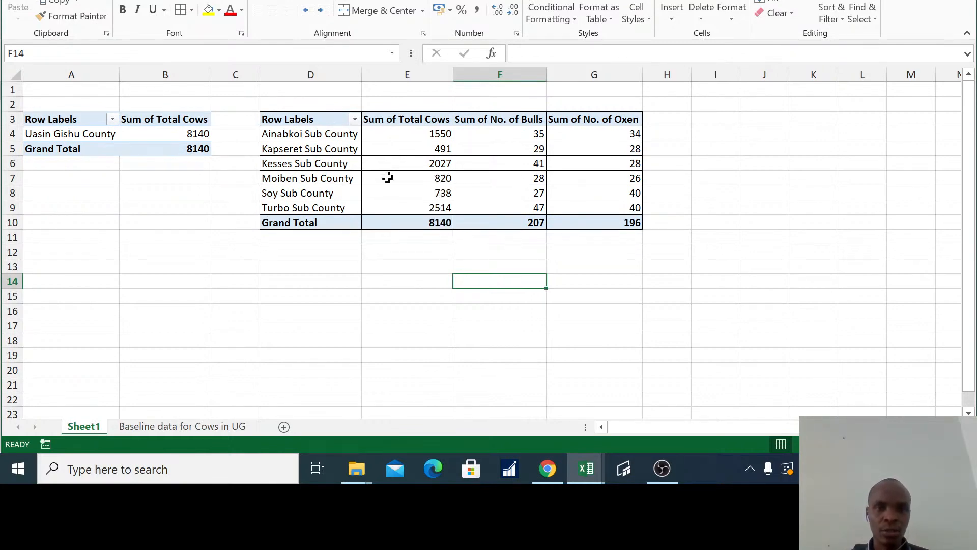
{"action": "left_click", "coordinate": [347, 147]}
{"action": "mouse_move", "coordinate": [424, 205]}
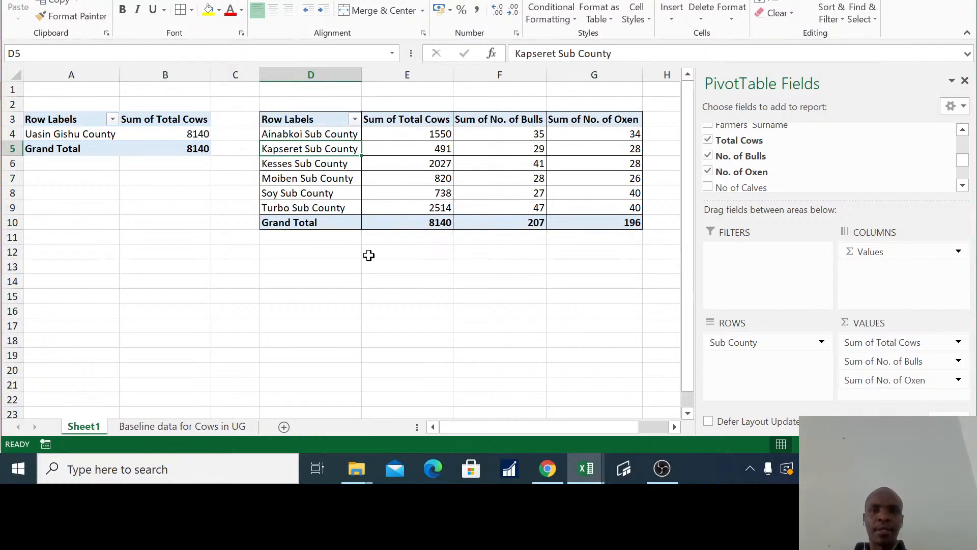
- Delete all cells on Sheet1, including both PivotTables, and delete the worksheet itself
{"action": "left_click", "coordinate": [17, 75]}
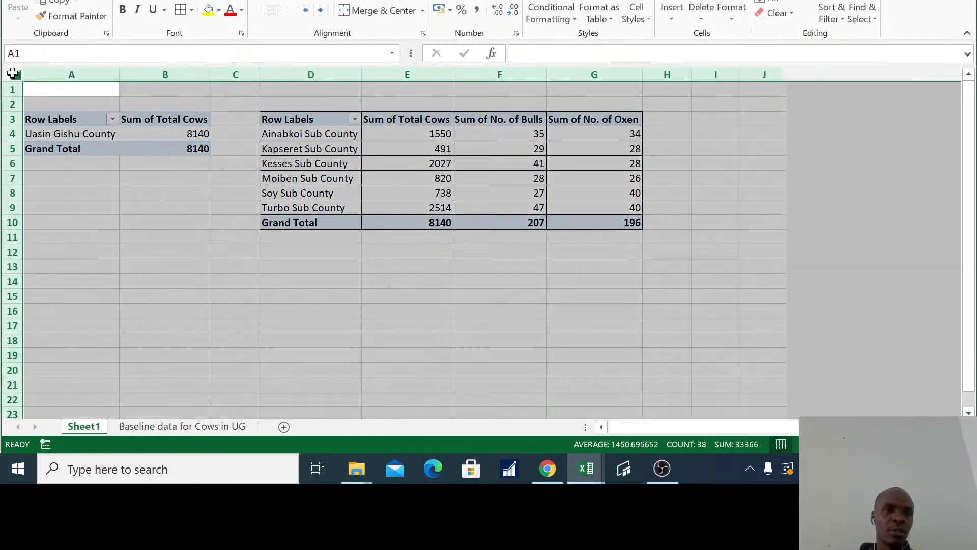
{"action": "right_click", "coordinate": [15, 75]}
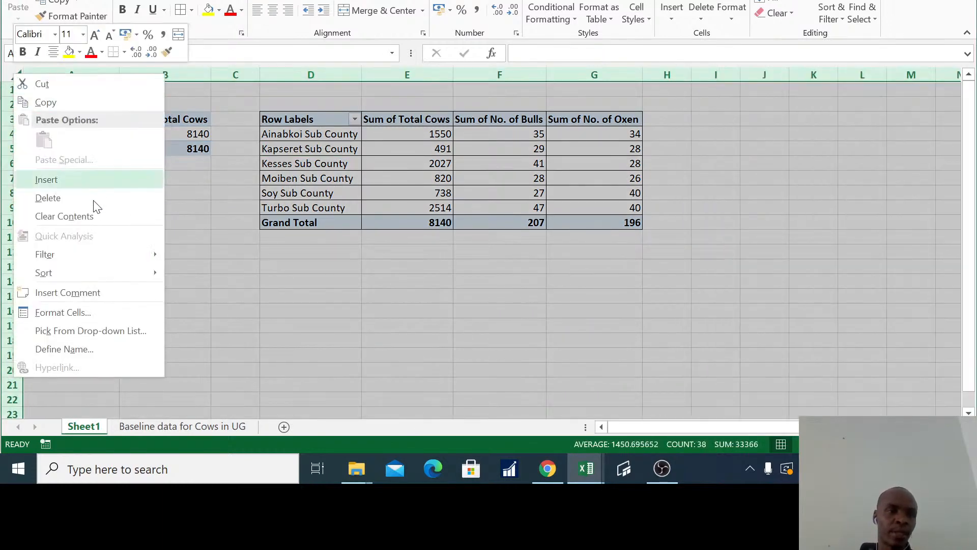
{"action": "left_click", "coordinate": [65, 198]}
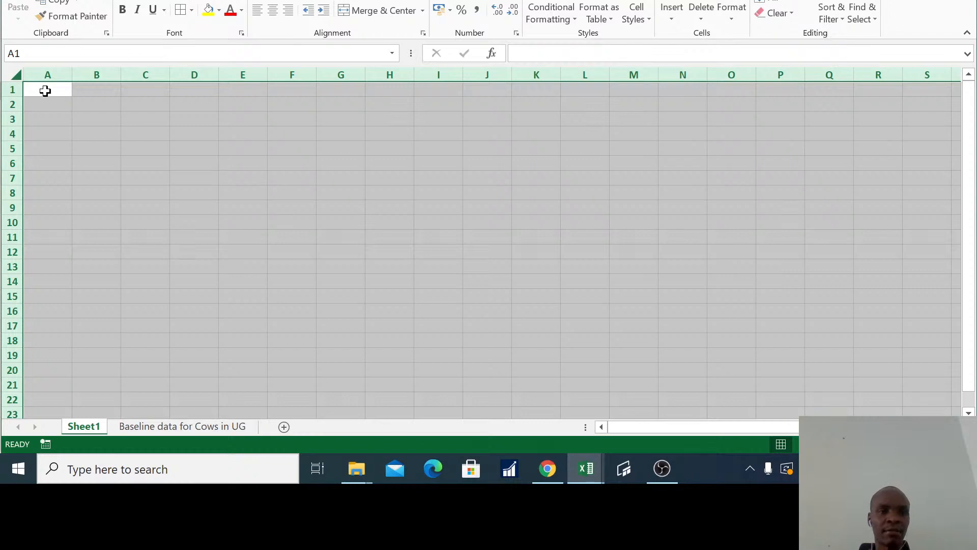
{"action": "left_click", "coordinate": [46, 91]}
{"action": "right_click", "coordinate": [82, 428]}
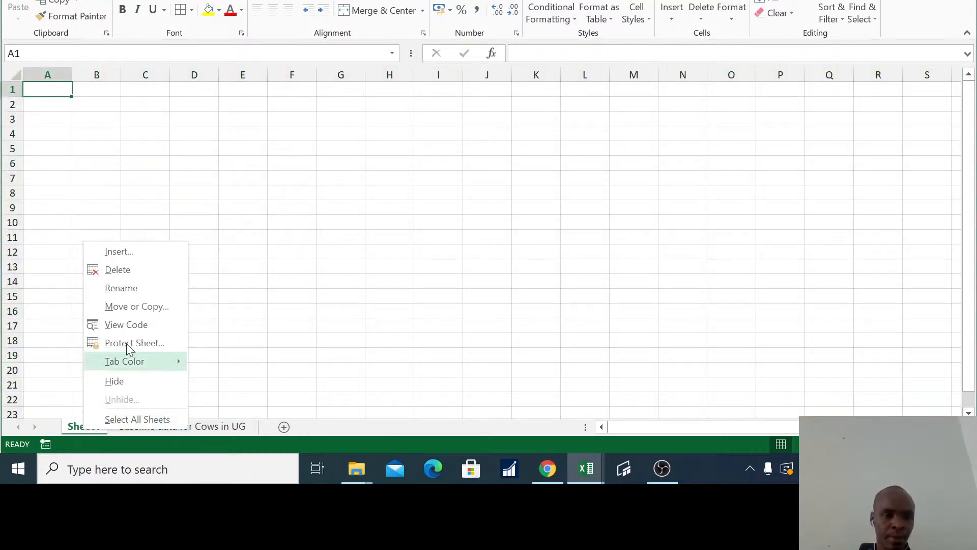
{"action": "left_click", "coordinate": [127, 272]}
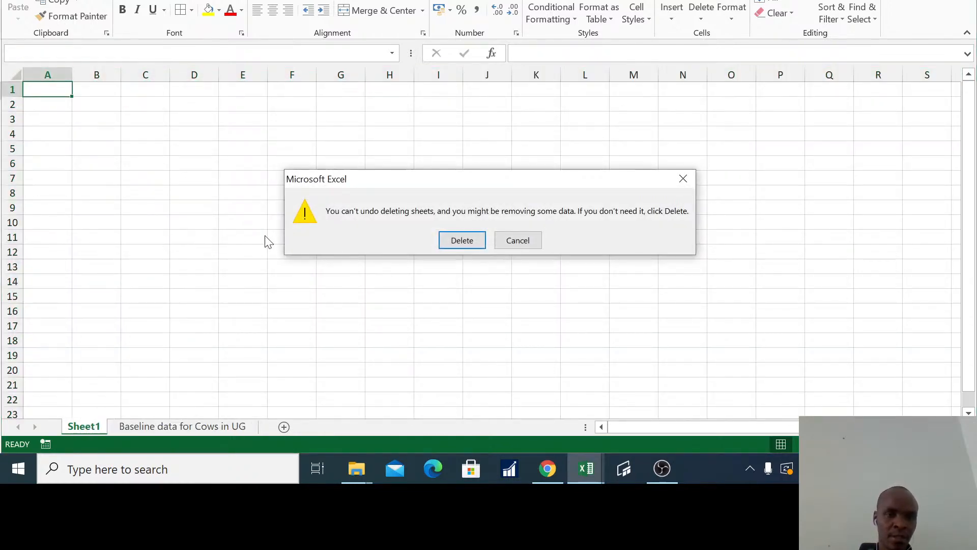
{"action": "left_click", "coordinate": [473, 242]}
- Create a PivotTable on a new worksheet from range A2:N227 of the Baseline data for Cows in UG sheet
{"action": "left_click", "coordinate": [92, 140]}
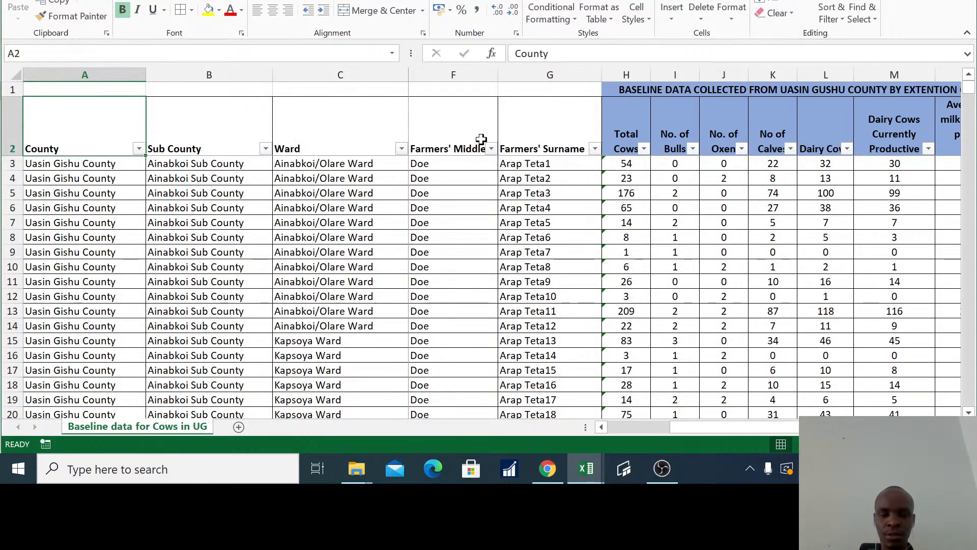
{"action": "key", "text": "ctrl+shift+Right"}
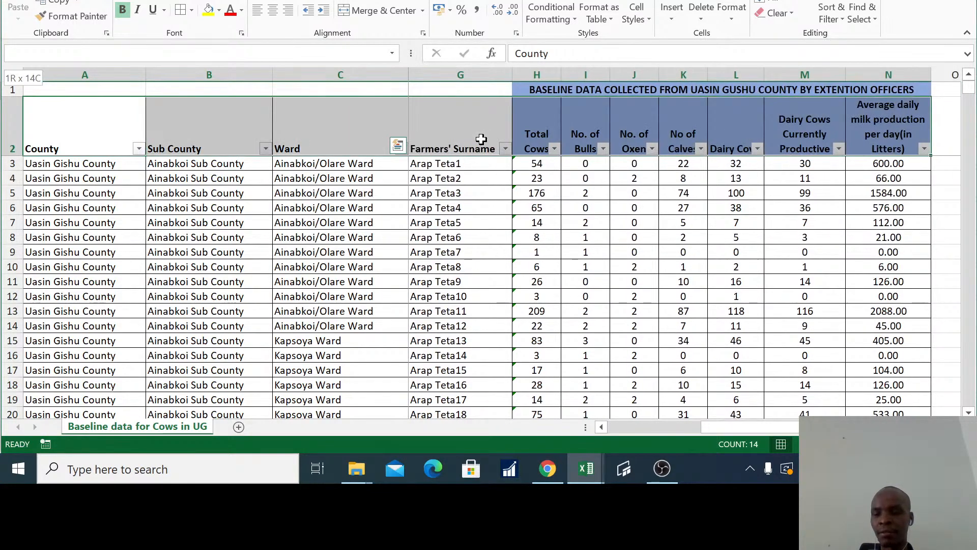
{"action": "key", "text": "ctrl+shift+Down"}
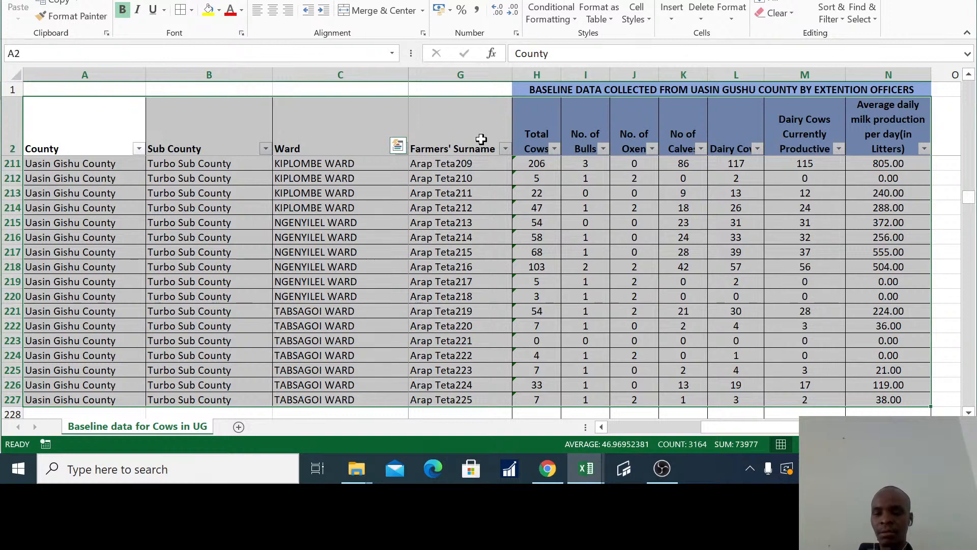
{"action": "key", "text": "ctrl+c"}
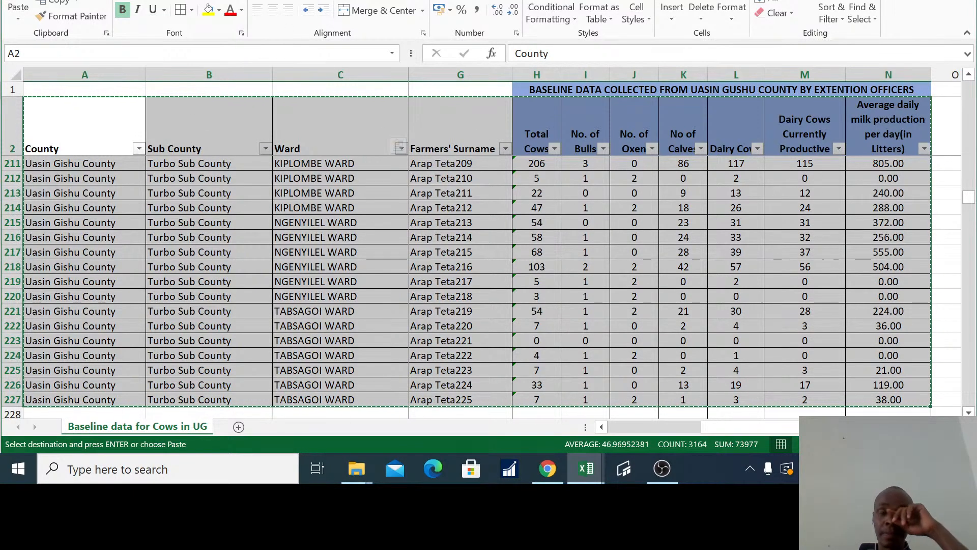
{"action": "left_click", "coordinate": [77, 0]}
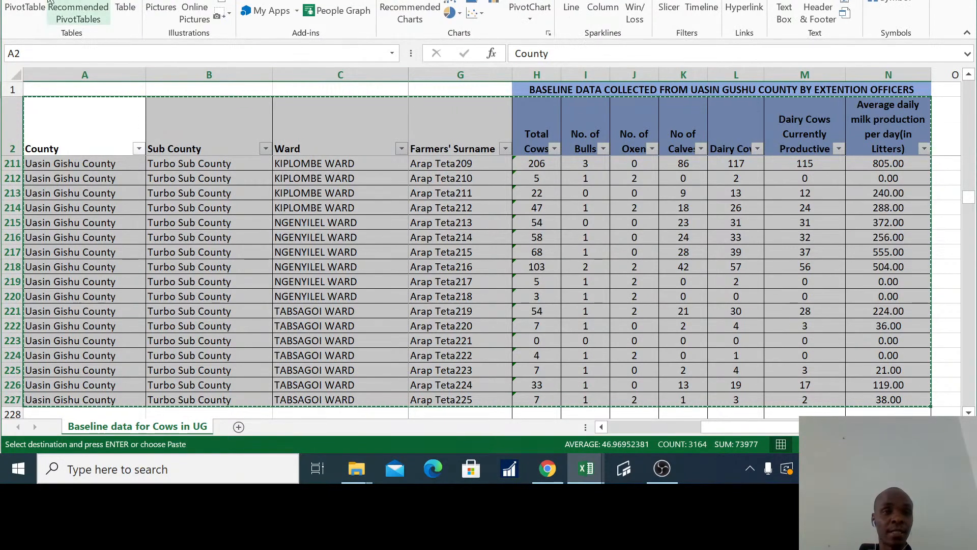
{"action": "left_click", "coordinate": [21, 8]}
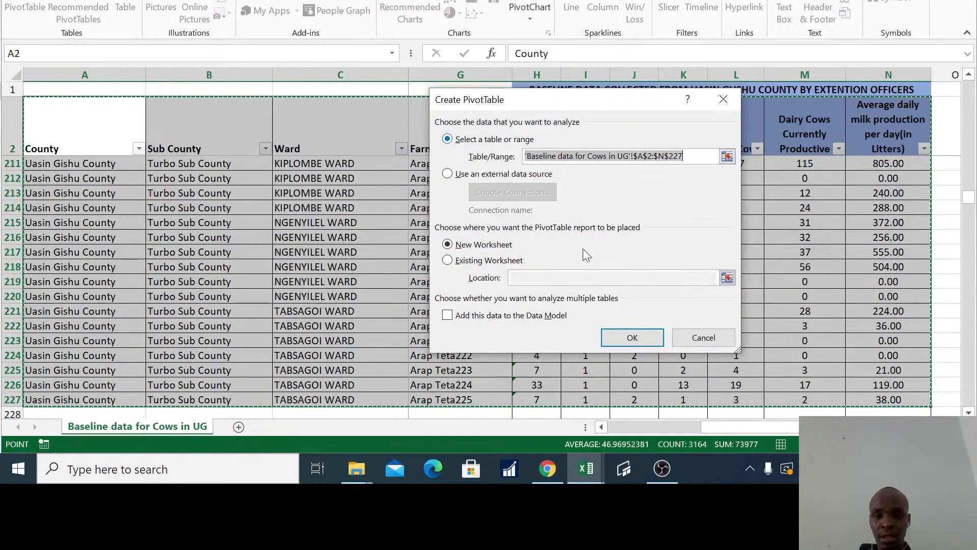
{"action": "left_click", "coordinate": [634, 334]}
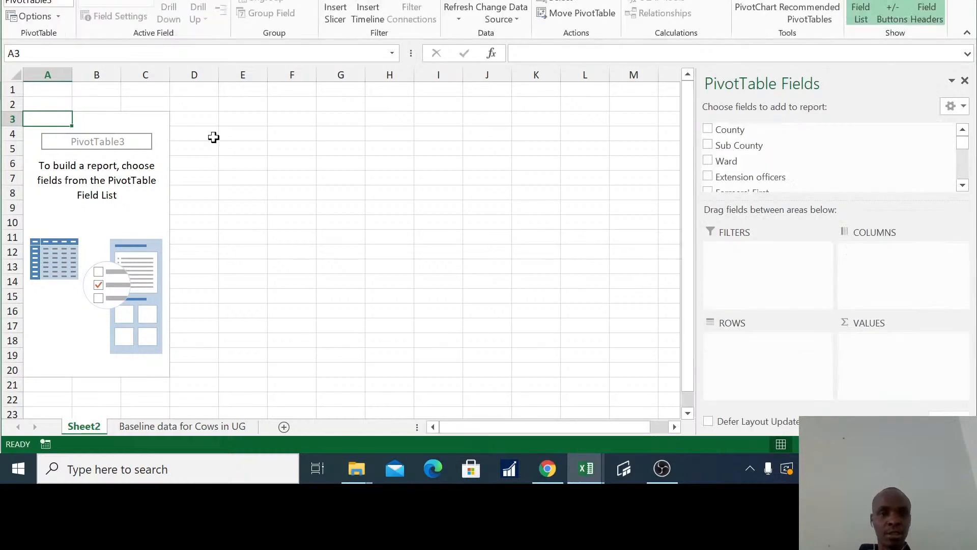
- Add Total Cows, No. of Bulls and No. of Oxen to the PivotTable as summed values
{"action": "left_click_drag", "start_coordinate": [967, 147], "coordinate": [967, 161]}
{"action": "left_click_drag", "start_coordinate": [764, 157], "coordinate": [898, 348]}
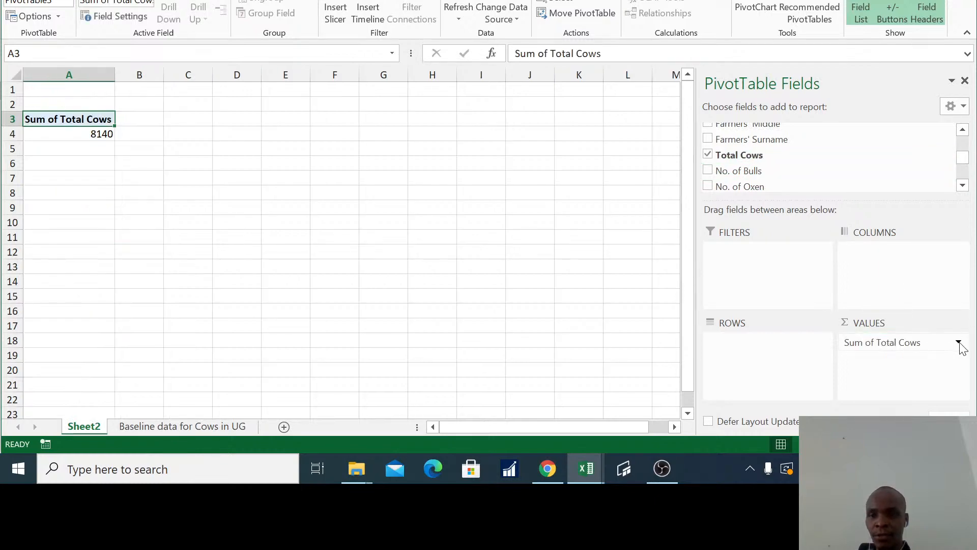
{"action": "left_click_drag", "start_coordinate": [751, 171], "coordinate": [950, 359]}
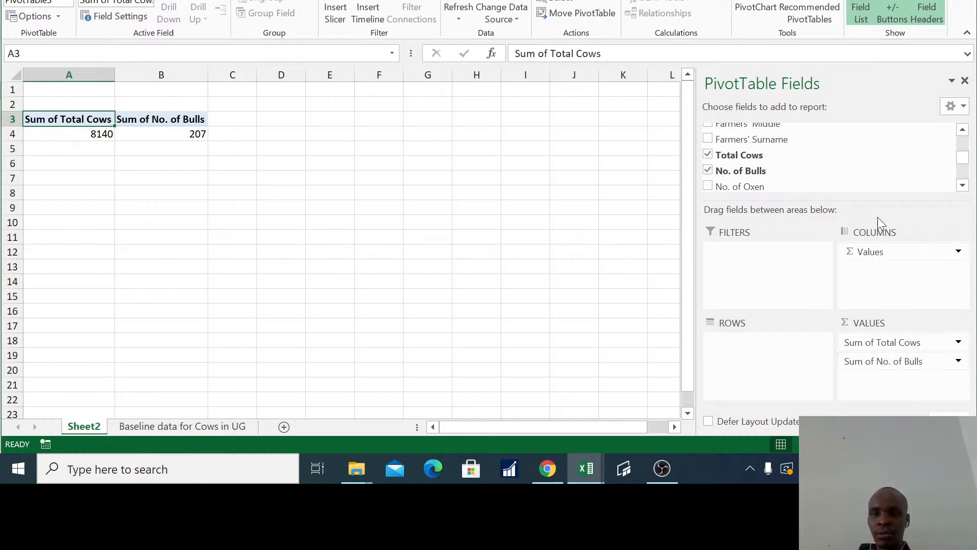
{"action": "left_click", "coordinate": [963, 185]}
{"action": "left_click_drag", "start_coordinate": [768, 175], "coordinate": [938, 379]}
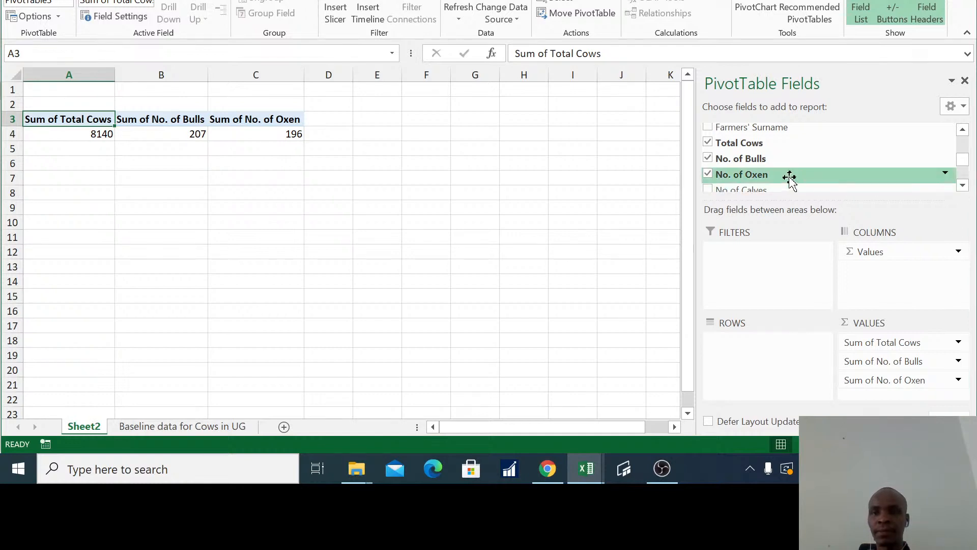
- Add the No of Calves and Dairy Cows fields to the PivotTable's values
{"action": "left_click", "coordinate": [962, 185]}
{"action": "left_click", "coordinate": [962, 185]}
{"action": "left_click_drag", "start_coordinate": [753, 166], "coordinate": [905, 390]}
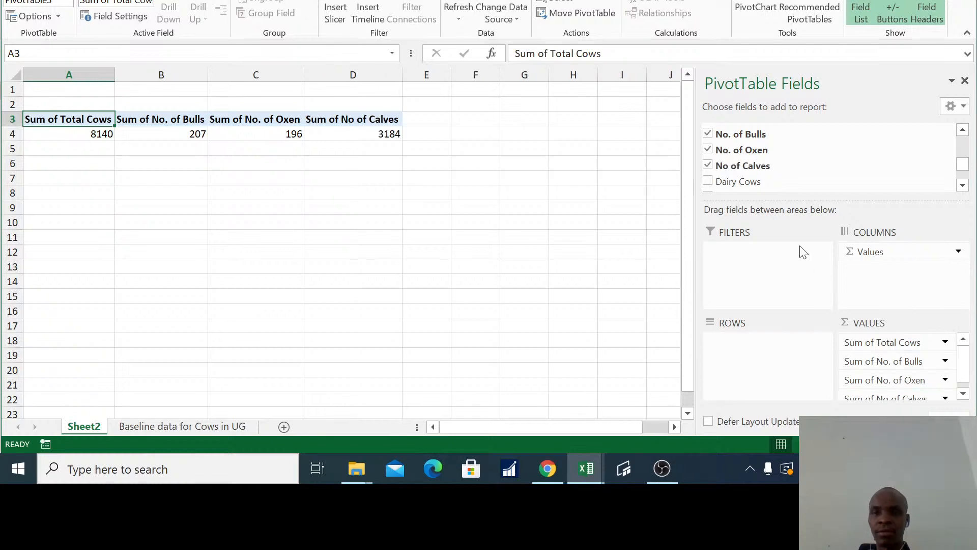
{"action": "left_click", "coordinate": [962, 185]}
{"action": "left_click", "coordinate": [962, 185]}
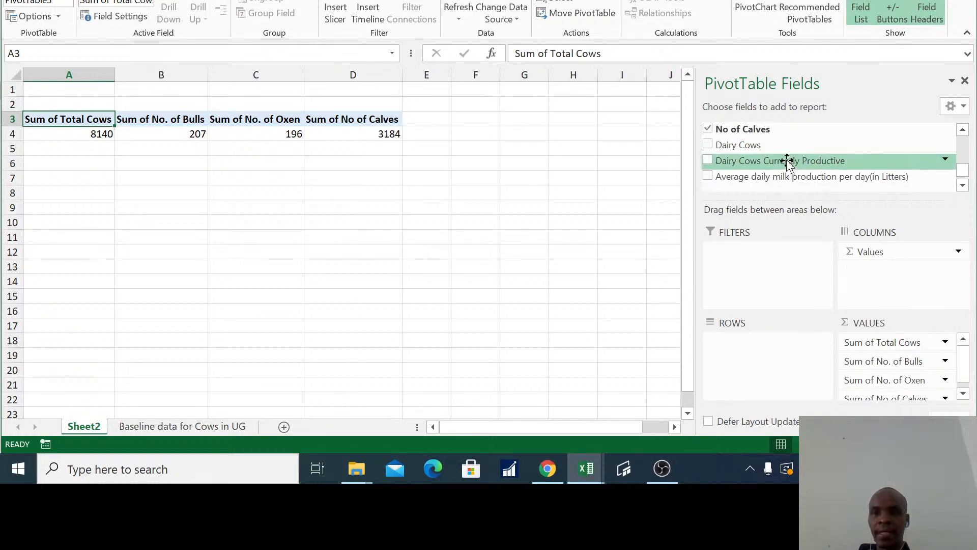
{"action": "left_click_drag", "start_coordinate": [736, 146], "coordinate": [915, 403]}
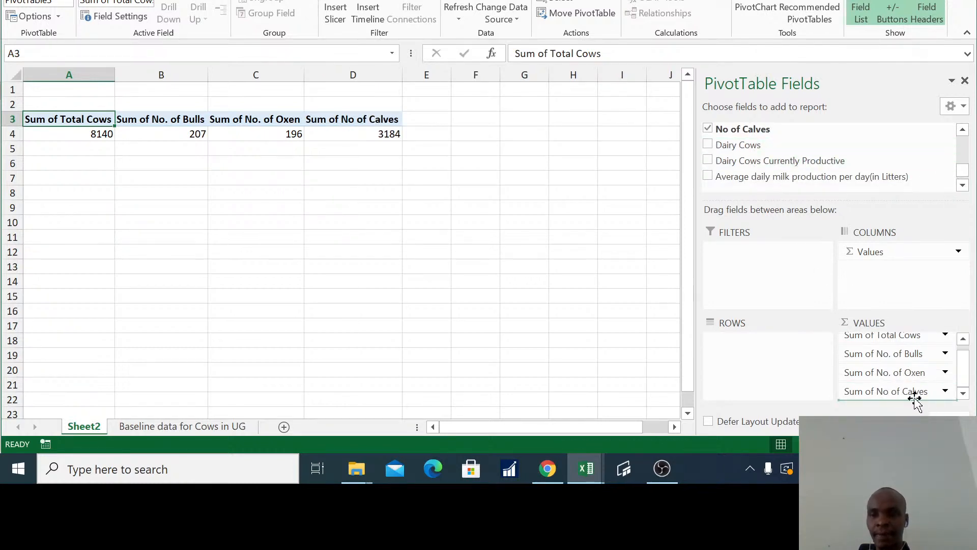
{"action": "left_click", "coordinate": [963, 395]}
{"action": "left_click", "coordinate": [964, 395]}
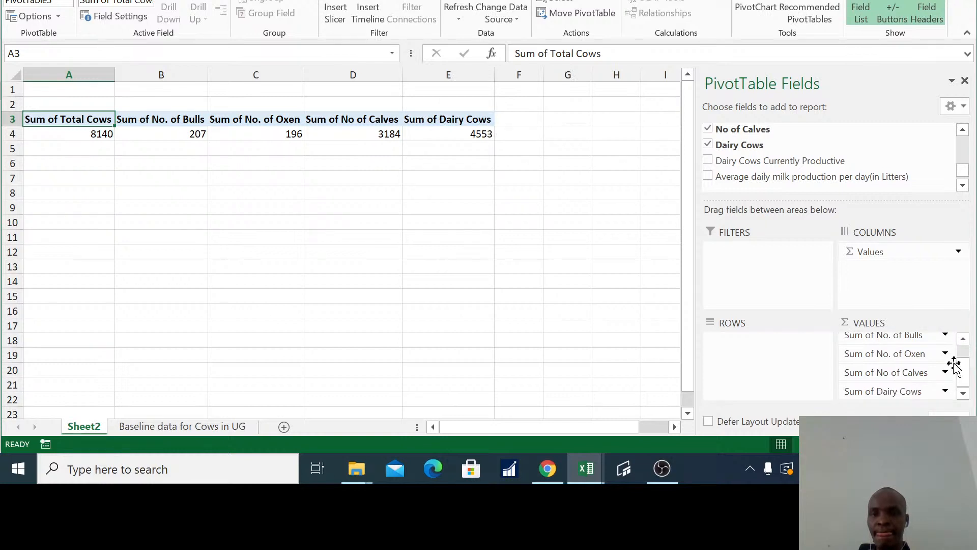
- Add Dairy Cows Currently Productive and Average daily milk production per day(in Litters) to the PivotTable's values
{"action": "left_click", "coordinate": [962, 186]}
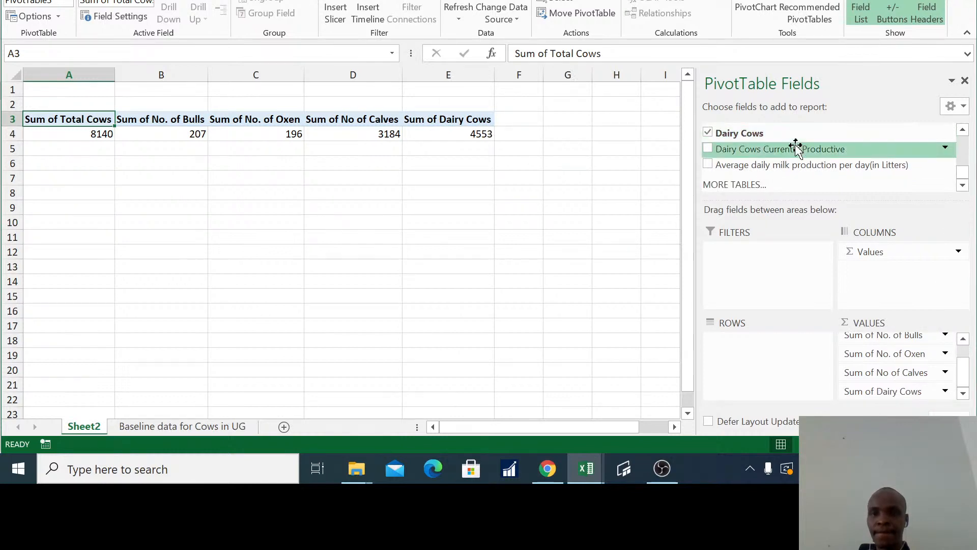
{"action": "left_click_drag", "start_coordinate": [803, 151], "coordinate": [939, 400]}
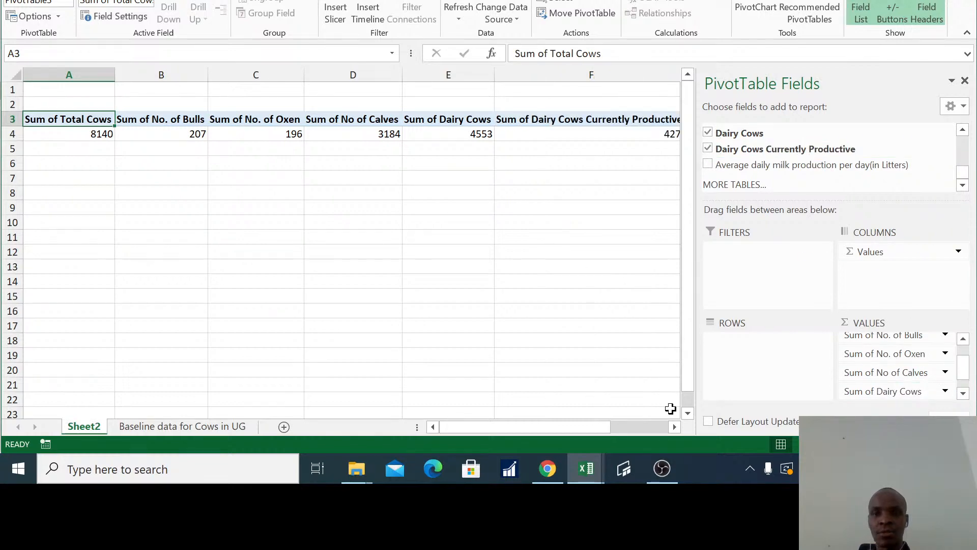
{"action": "mouse_move", "coordinate": [601, 430]}
{"action": "left_mouse_down"}
{"action": "mouse_move", "coordinate": [636, 429]}
{"action": "mouse_move", "coordinate": [595, 429]}
{"action": "left_mouse_up"}
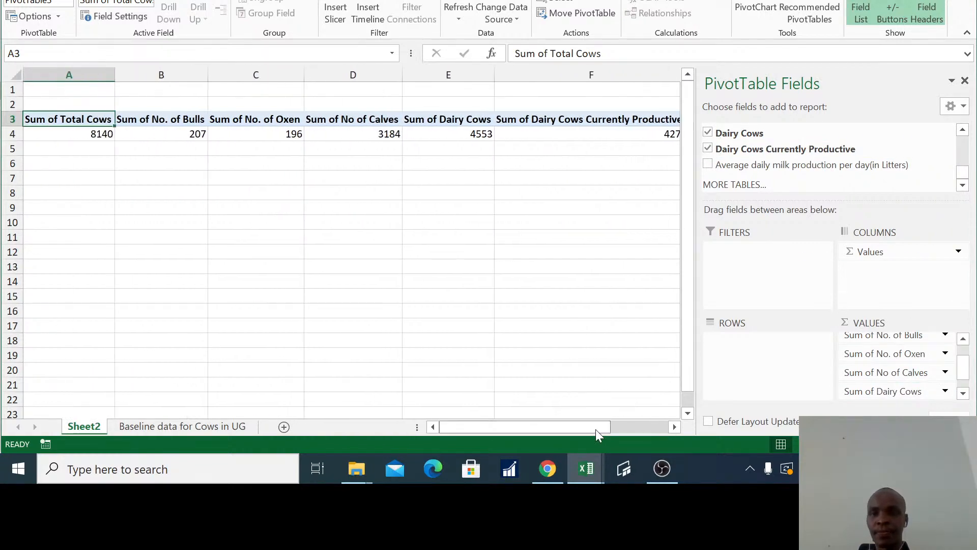
{"action": "left_click_drag", "start_coordinate": [852, 170], "coordinate": [957, 394]}
{"action": "left_click", "coordinate": [964, 394]}
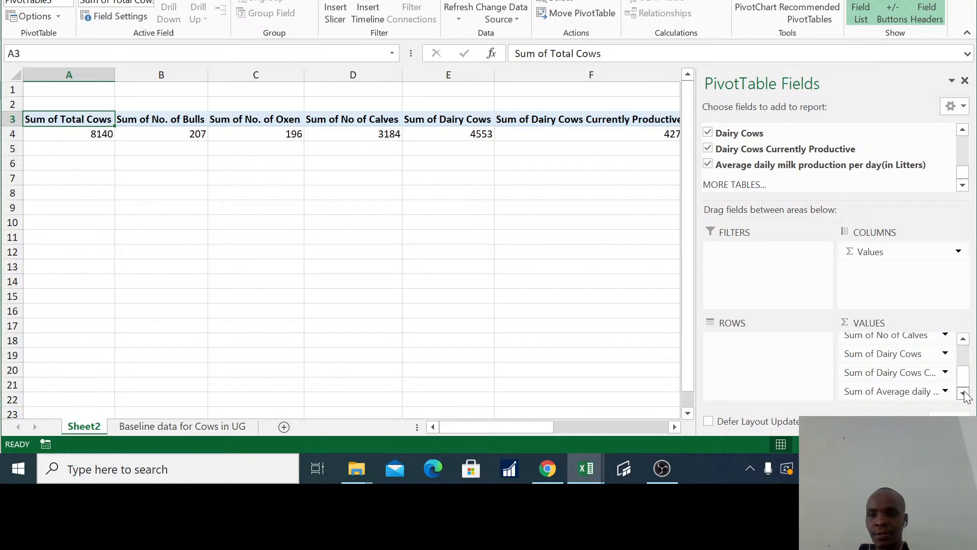
{"action": "left_click_drag", "start_coordinate": [962, 373], "coordinate": [962, 344]}
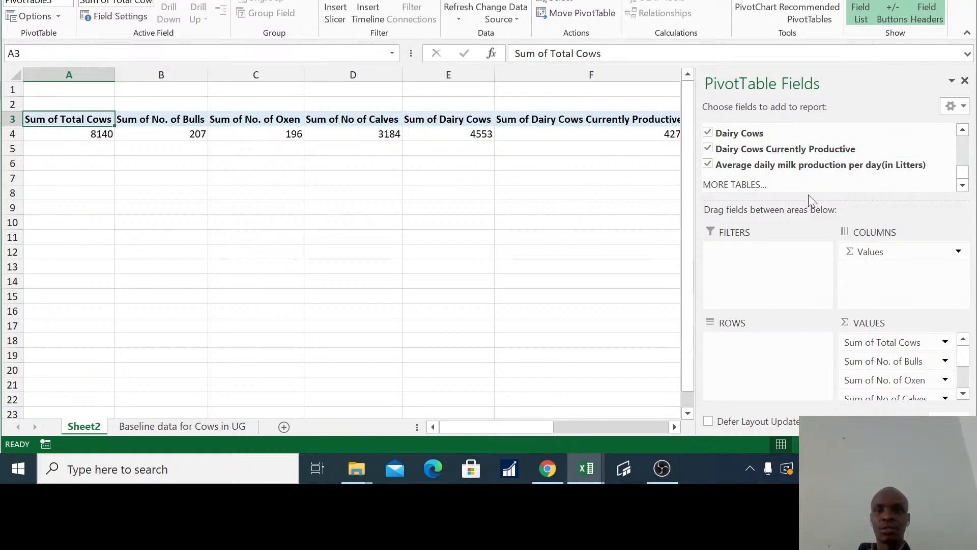
- Add County, Sub County and Ward to the PivotTable as report filters
{"action": "left_click_drag", "start_coordinate": [963, 172], "coordinate": [964, 137]}
{"action": "left_click_drag", "start_coordinate": [743, 130], "coordinate": [772, 284]}
{"action": "left_click_drag", "start_coordinate": [735, 148], "coordinate": [784, 270]}
{"action": "left_click_drag", "start_coordinate": [738, 165], "coordinate": [748, 295]}
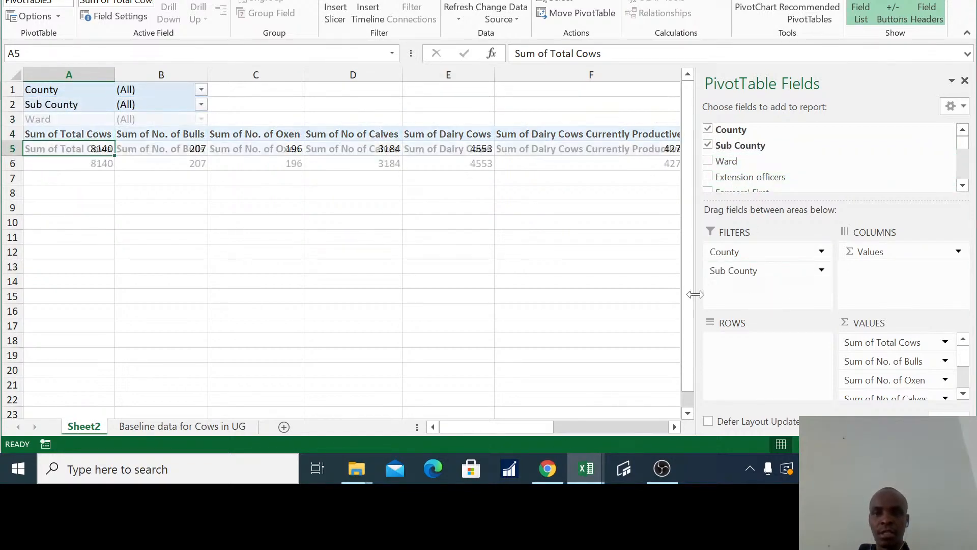
- Check the choices in the County report filter and remove the County field from the PivotTable
{"action": "left_click", "coordinate": [201, 91]}
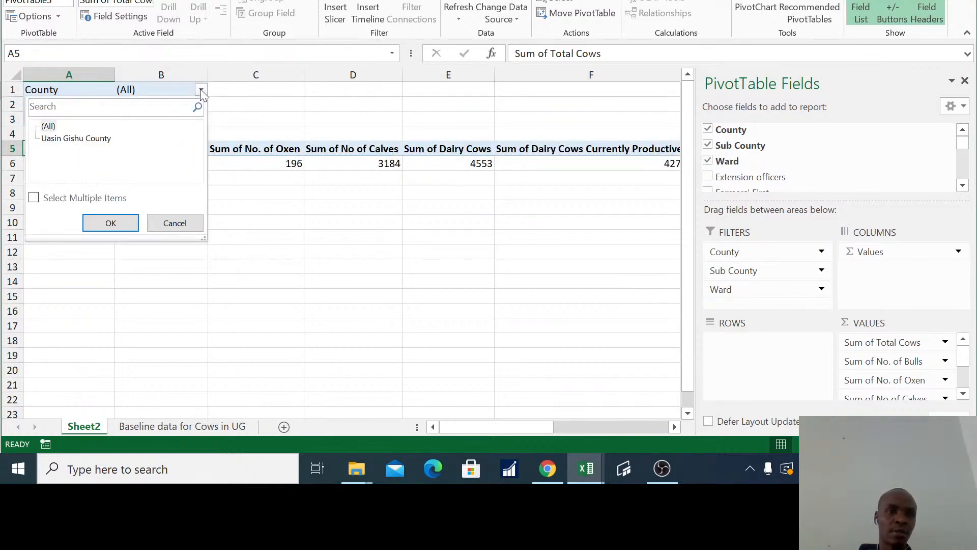
{"action": "left_click", "coordinate": [92, 200]}
{"action": "left_click", "coordinate": [164, 219]}
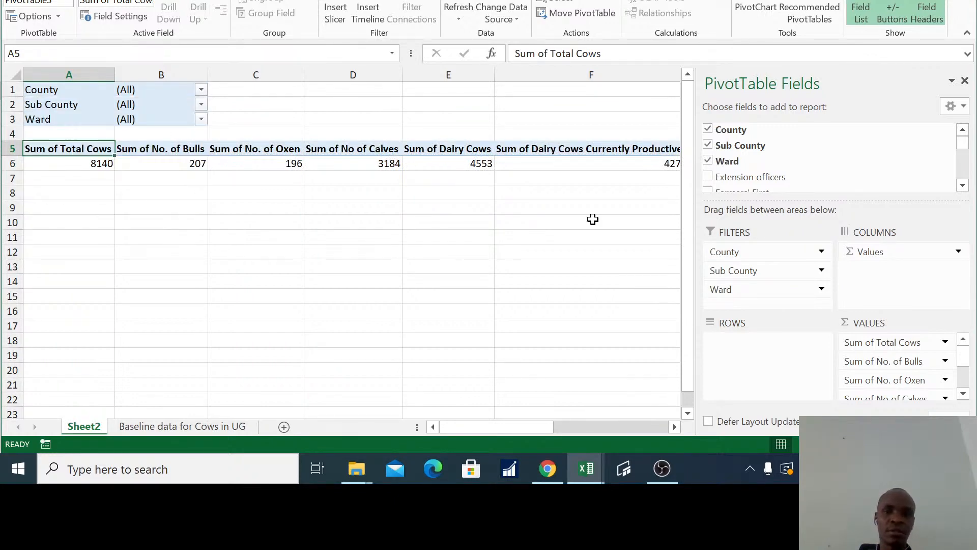
{"action": "left_click_drag", "start_coordinate": [737, 251], "coordinate": [631, 260]}
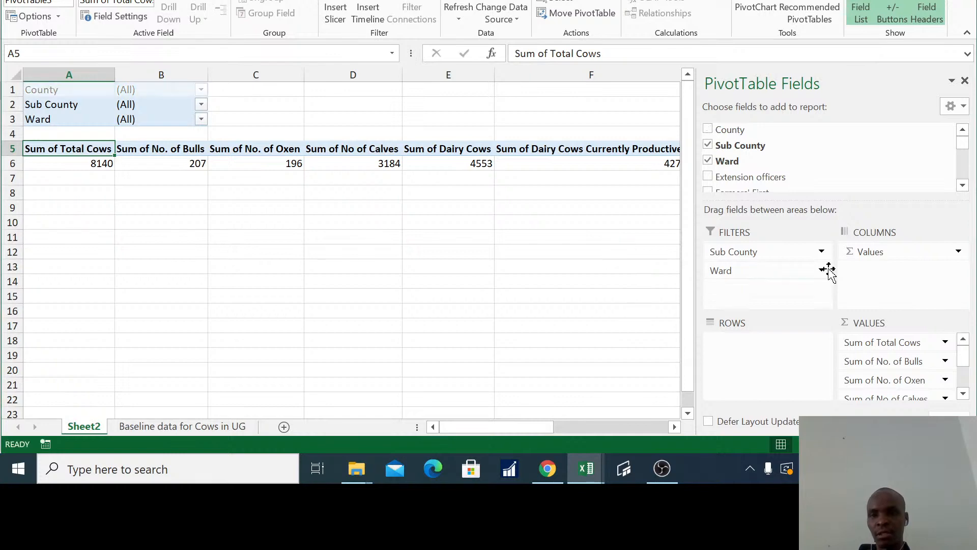
{"action": "left_click", "coordinate": [821, 252]}
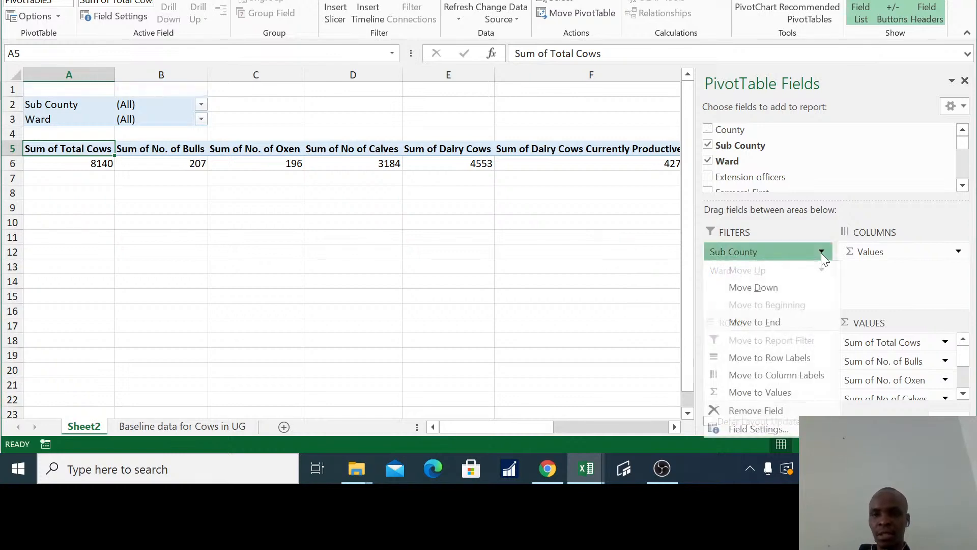
{"action": "left_click", "coordinate": [765, 430]}
{"action": "left_click", "coordinate": [677, 372]}
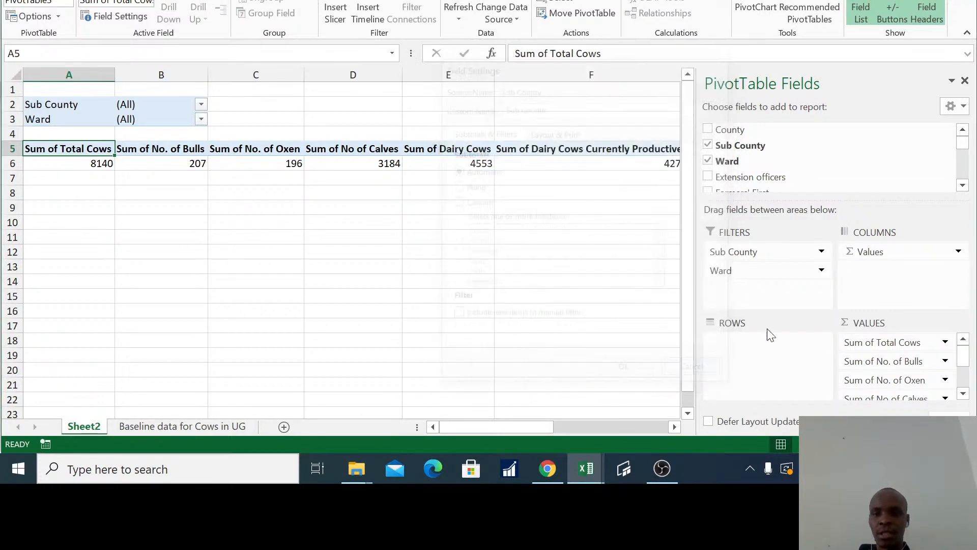
{"action": "left_click", "coordinate": [779, 251]}
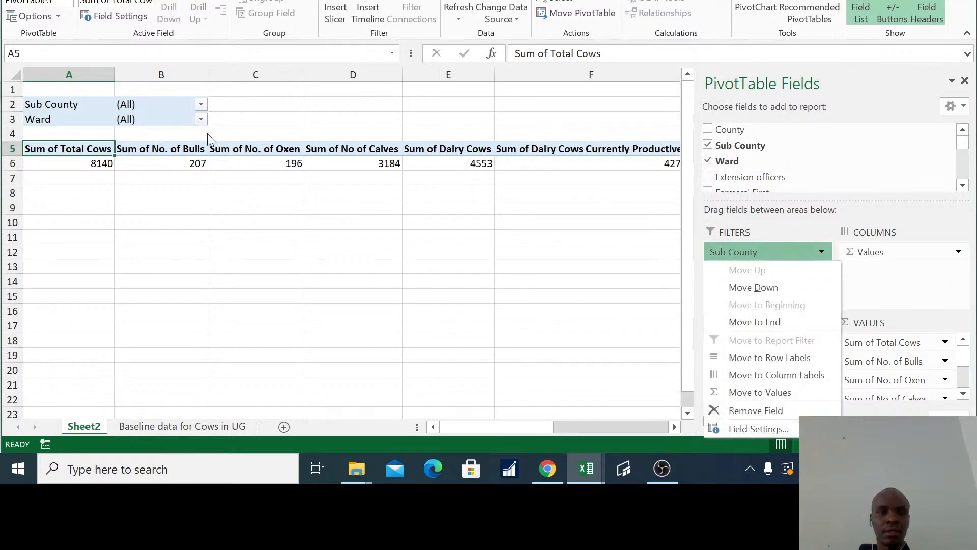
- Allow multiple items in the Sub County report filter and select only Ainabkoi Sub County
{"action": "left_click", "coordinate": [201, 104]}
{"action": "left_click", "coordinate": [201, 104]}
{"action": "left_click", "coordinate": [201, 104]}
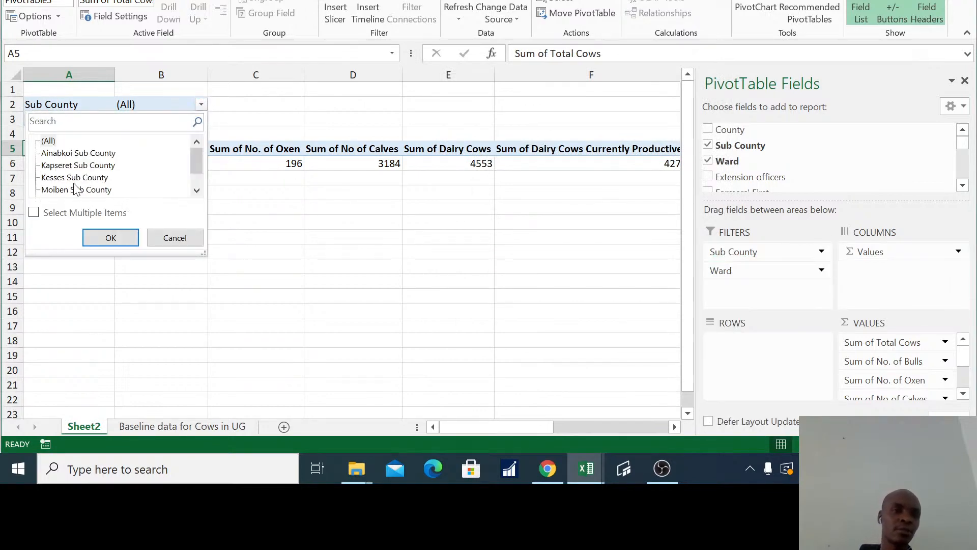
{"action": "left_click", "coordinate": [57, 216]}
{"action": "left_click", "coordinate": [45, 140]}
{"action": "left_click", "coordinate": [44, 152]}
{"action": "left_click", "coordinate": [101, 237]}
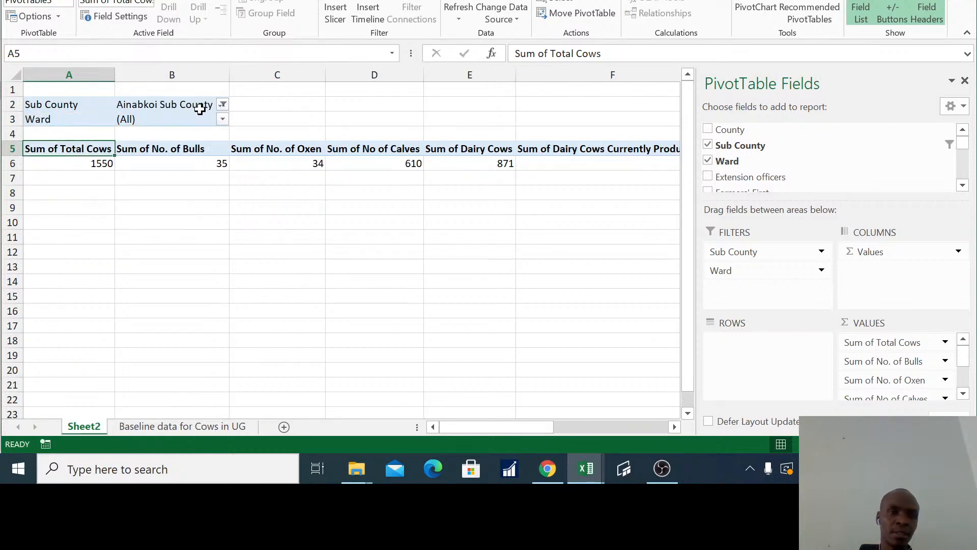
- Change the Sub County report filter to show only Kapseret Sub County
{"action": "left_click", "coordinate": [223, 104]}
{"action": "left_click", "coordinate": [70, 164]}
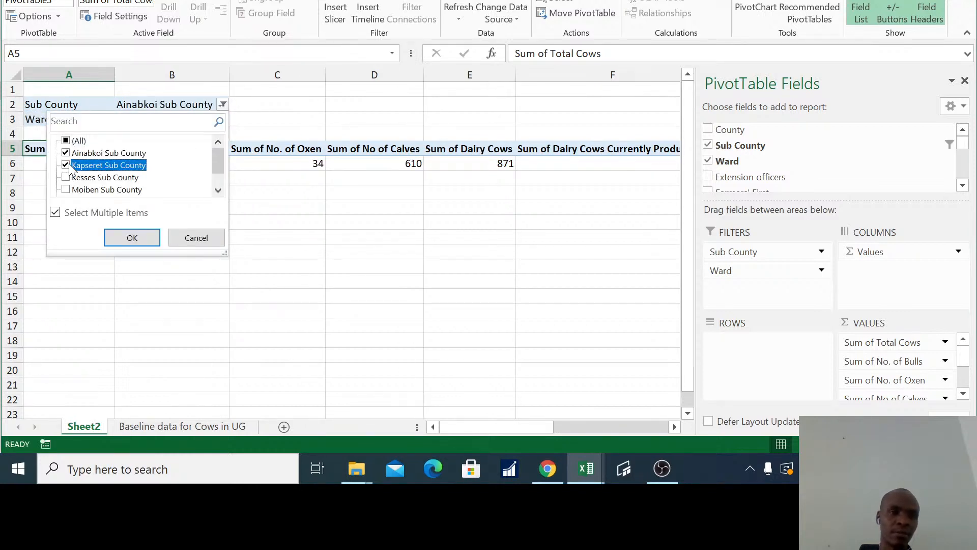
{"action": "left_click", "coordinate": [66, 153]}
{"action": "left_click", "coordinate": [132, 238]}
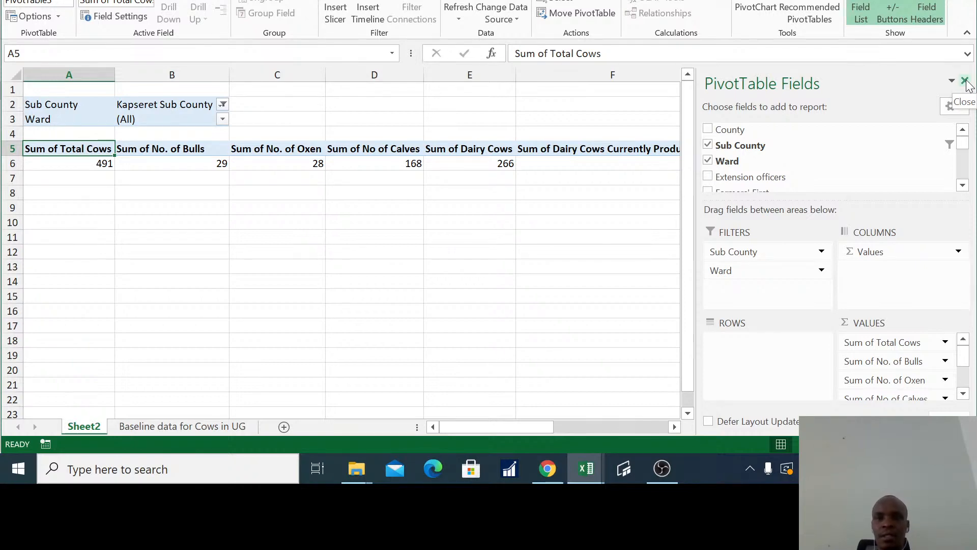
- Close the PivotTable field list and insert a Clustered Column PivotChart from the PivotTable
{"action": "left_click", "coordinate": [965, 82]}
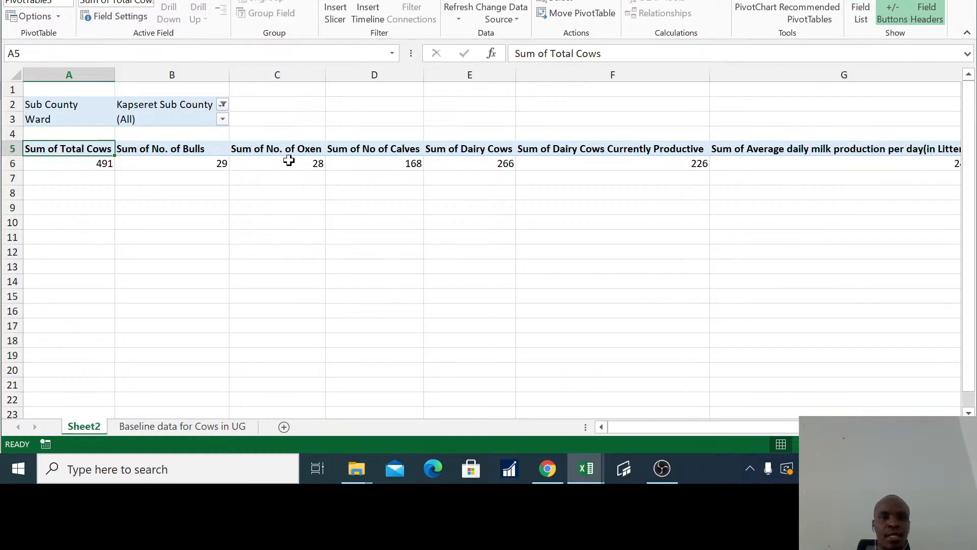
{"action": "left_click", "coordinate": [288, 161]}
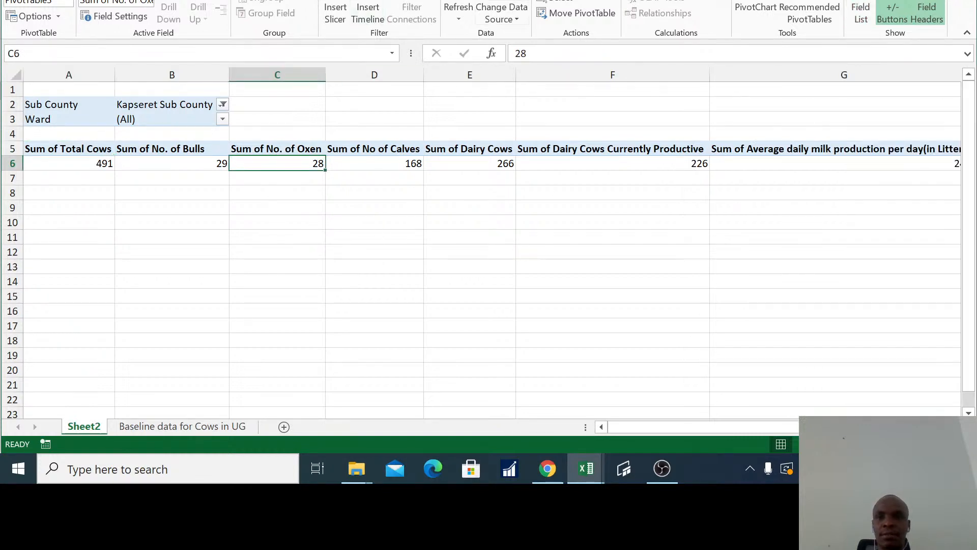
{"action": "left_click", "coordinate": [748, 11]}
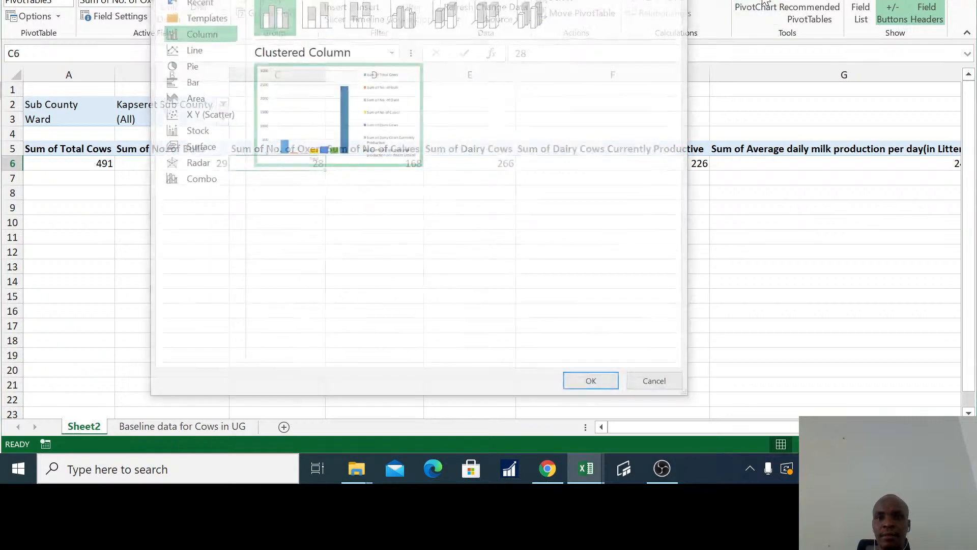
{"action": "left_click", "coordinate": [594, 383]}
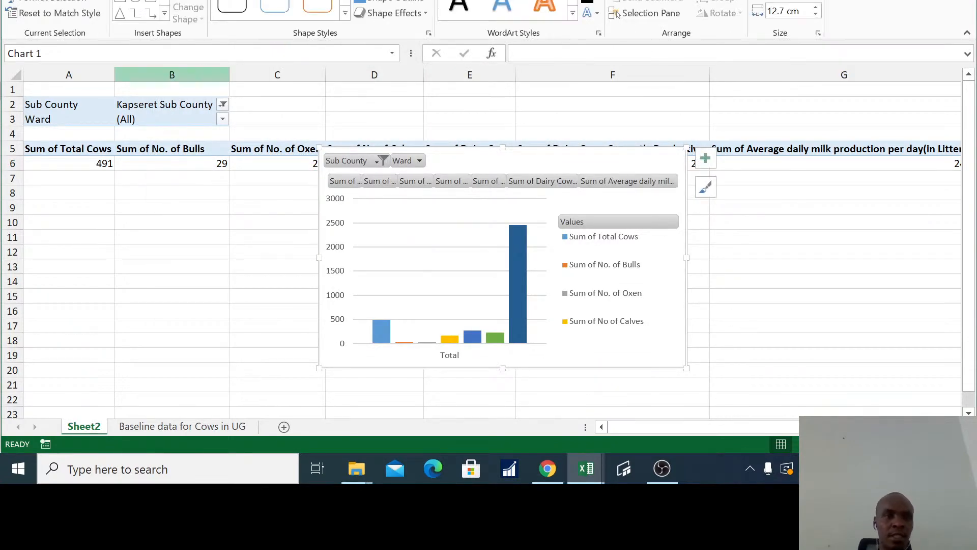
- Apply the first quick layout to the PivotChart and delete its chart title
{"action": "left_click", "coordinate": [55, 0]}
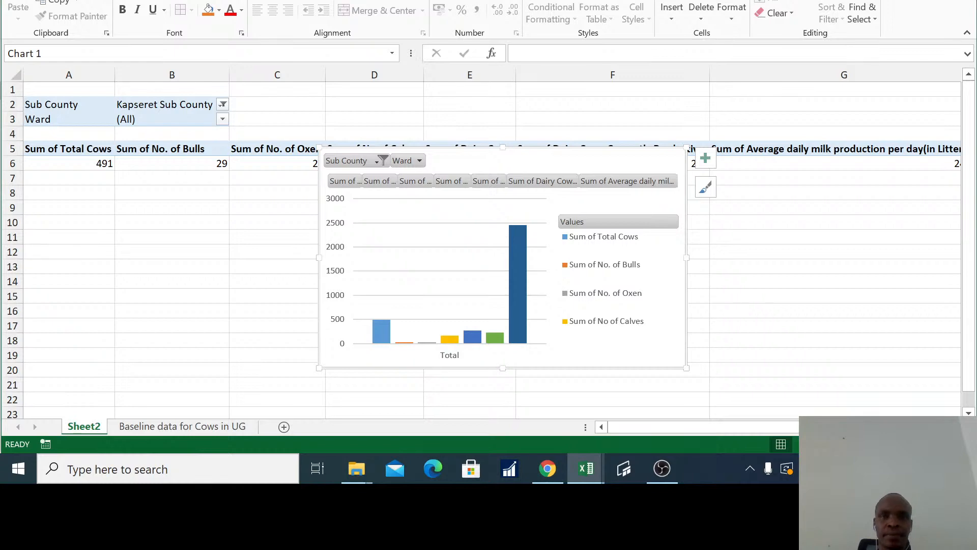
{"action": "left_click", "coordinate": [442, 0]}
{"action": "left_click", "coordinate": [487, 0]}
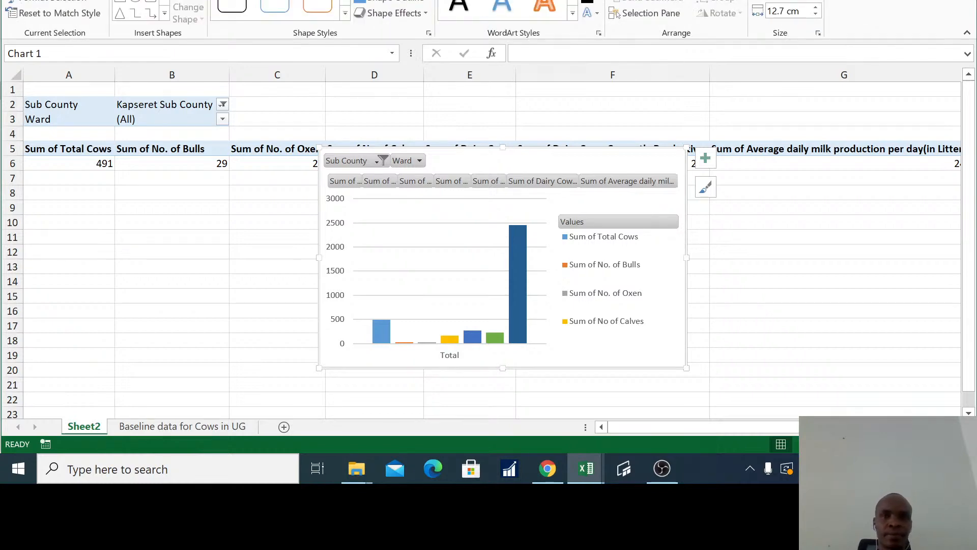
{"action": "left_click", "coordinate": [442, 0]}
{"action": "left_click", "coordinate": [63, 23]}
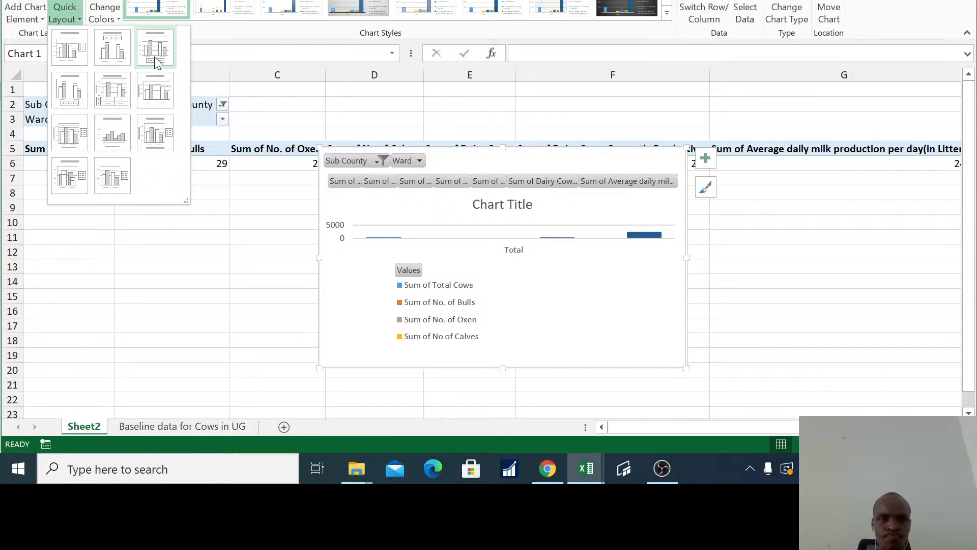
{"action": "left_click", "coordinate": [80, 54]}
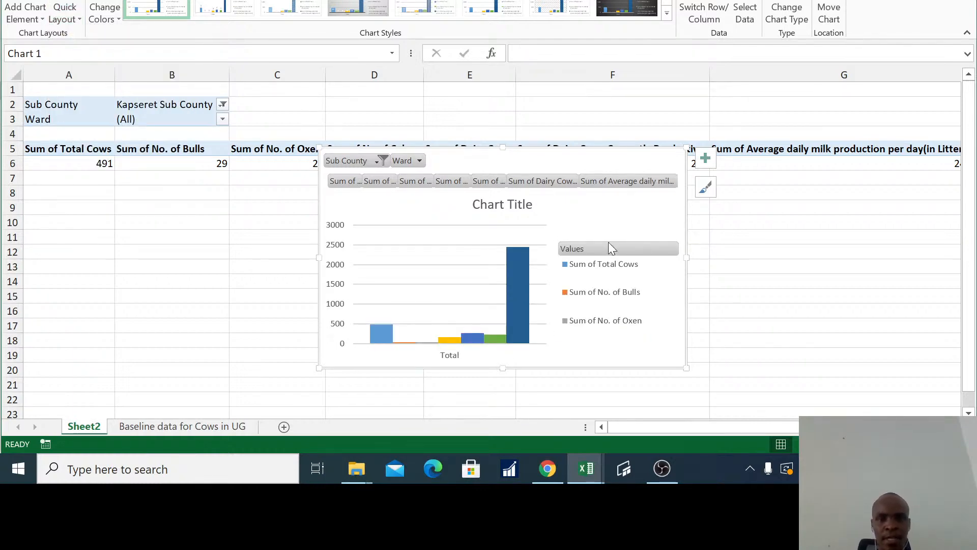
{"action": "left_click", "coordinate": [518, 208]}
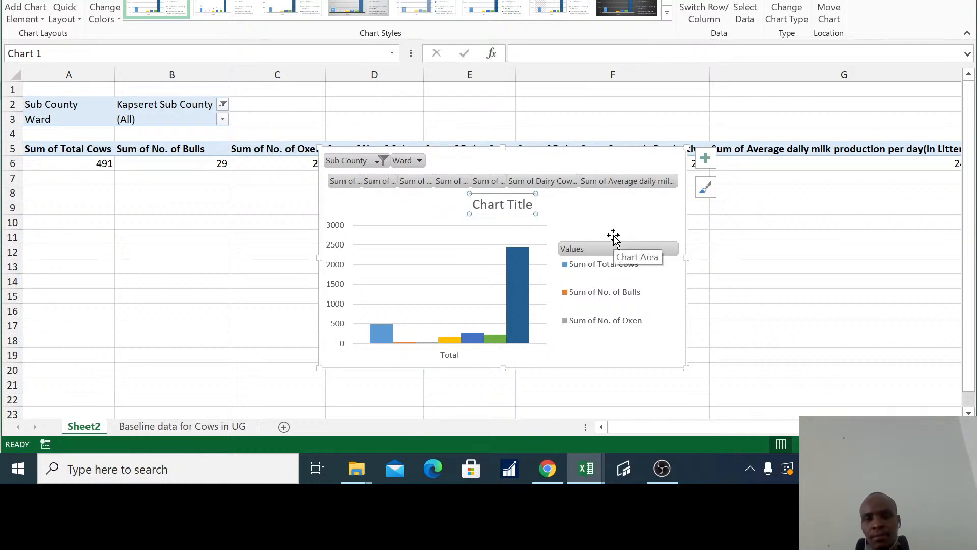
{"action": "key", "text": "Delete"}
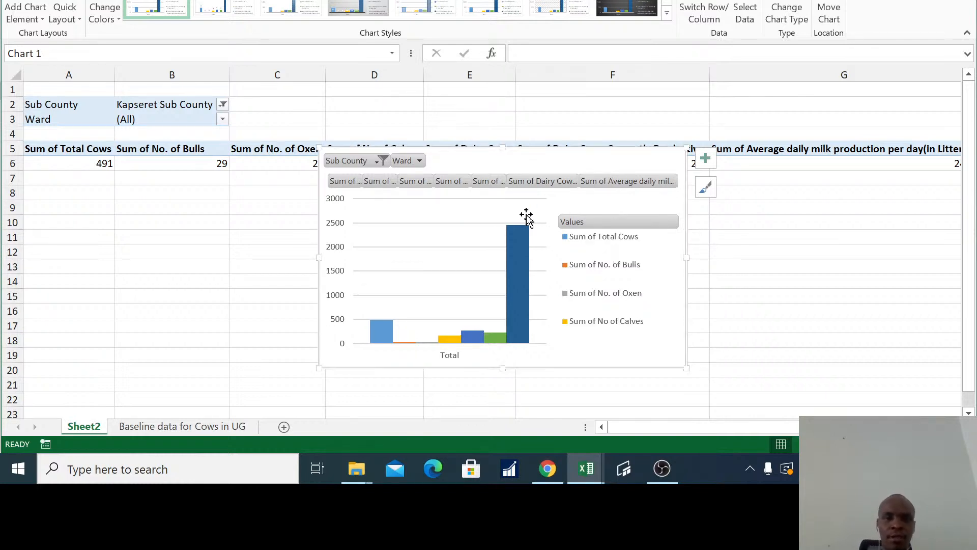
- Review the Value Field Settings of the PivotChart's Sum of Total Cows field without changing them
{"action": "right_click", "coordinate": [347, 179]}
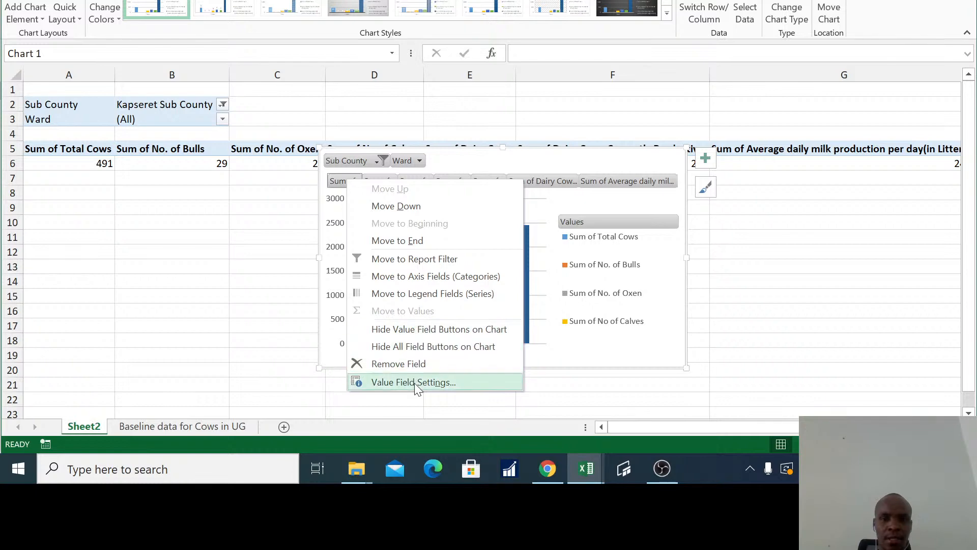
{"action": "left_click", "coordinate": [414, 383]}
{"action": "left_click_drag", "start_coordinate": [541, 106], "coordinate": [705, 135]}
{"action": "left_click", "coordinate": [884, 364]}
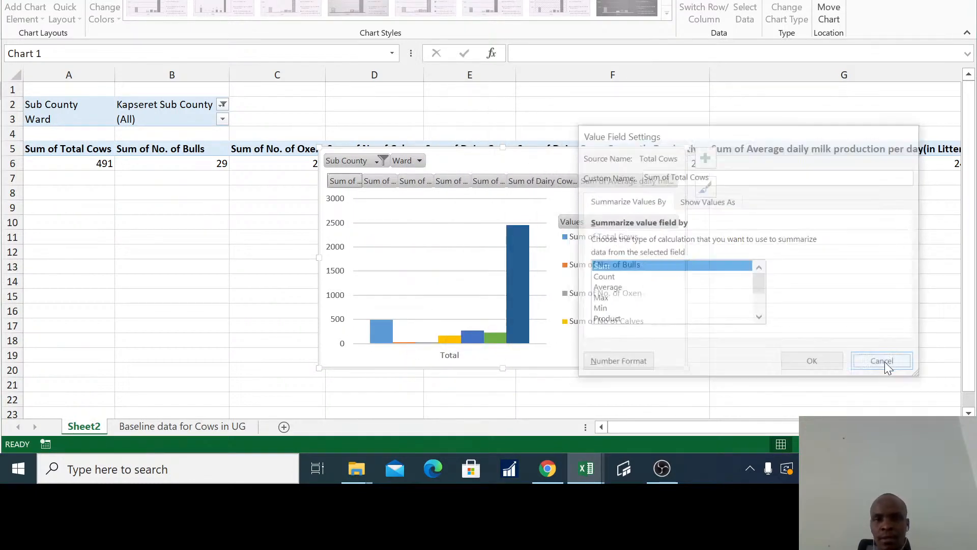
- Hide all field buttons on the PivotChart and delete the chart from the sheet
{"action": "right_click", "coordinate": [409, 164]}
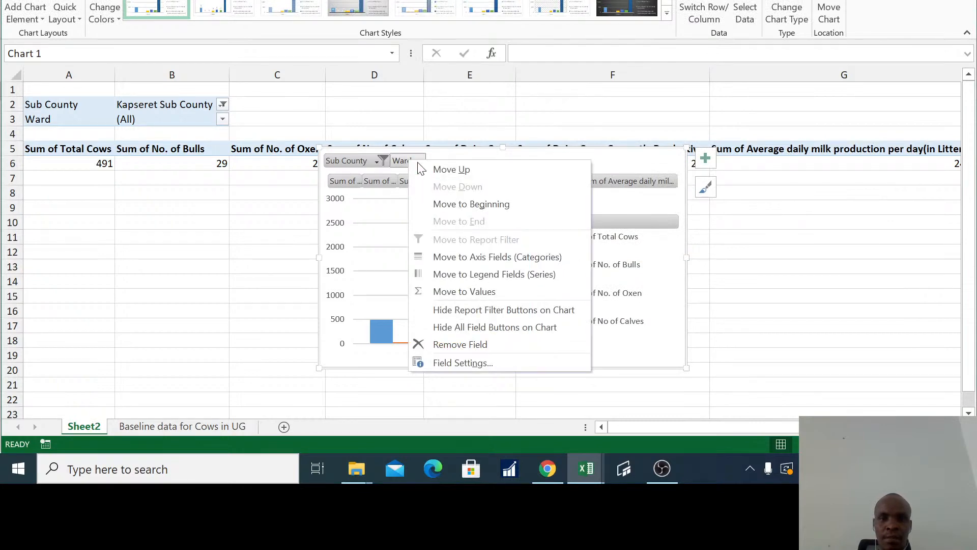
{"action": "left_click", "coordinate": [515, 328]}
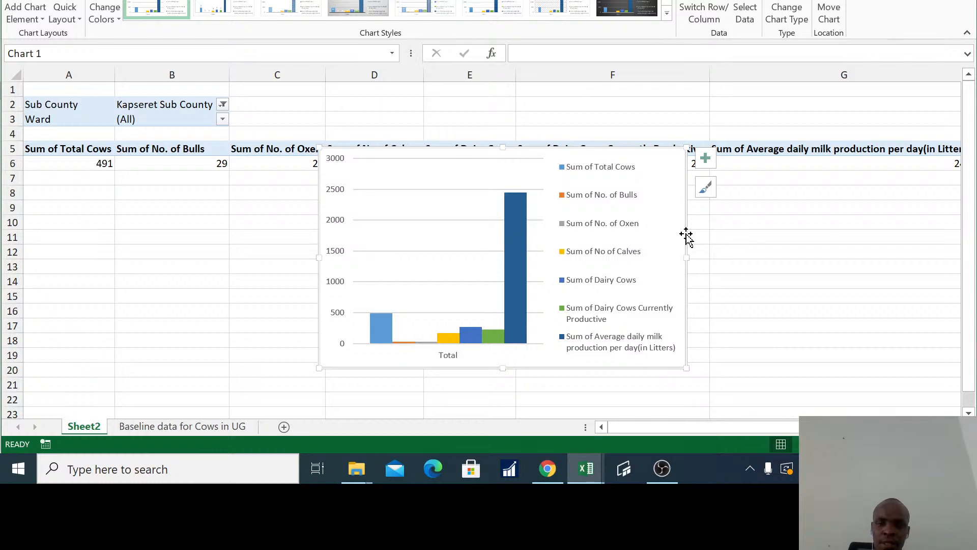
{"action": "key", "text": "Delete"}
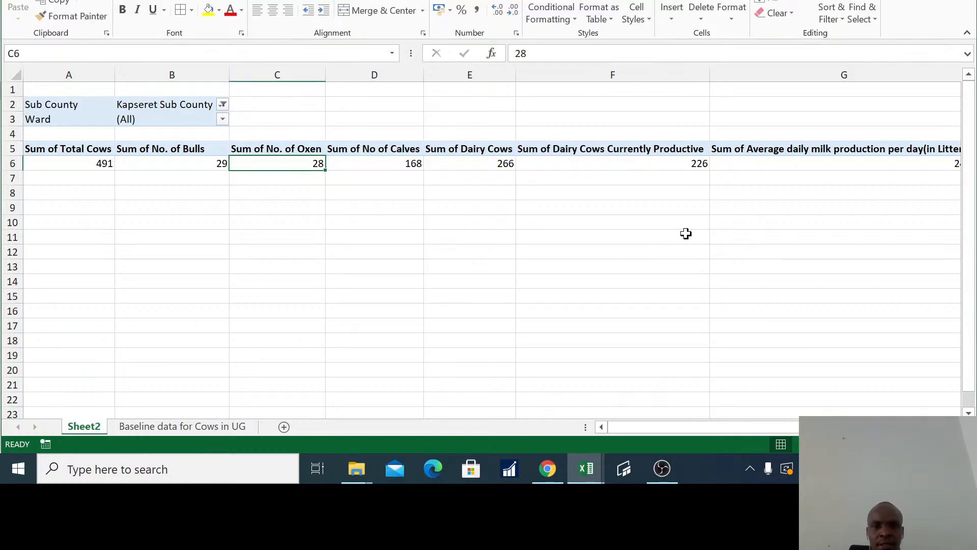
- Enter the row label "Total Cows" in cell C12 below the PivotTable
{"action": "left_click", "coordinate": [289, 251]}
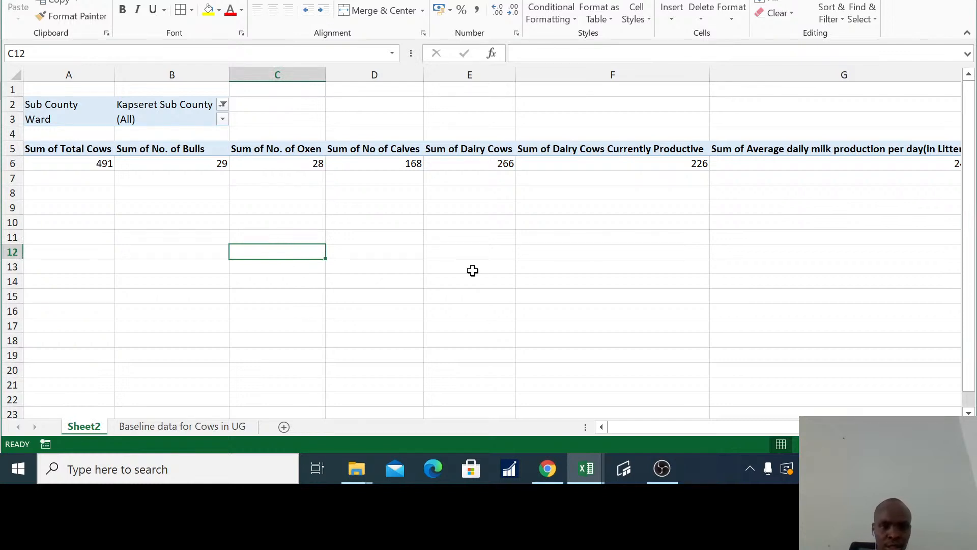
{"action": "type", "text": "Total"}
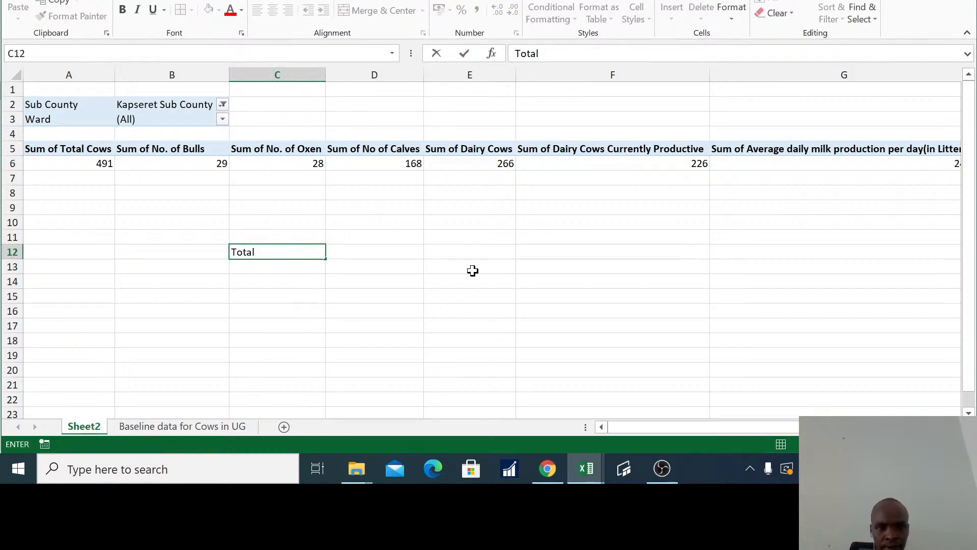
{"action": "type", "text": " Co"}
{"action": "key", "text": "BackSpace"}
{"action": "key", "text": "BackSpace"}
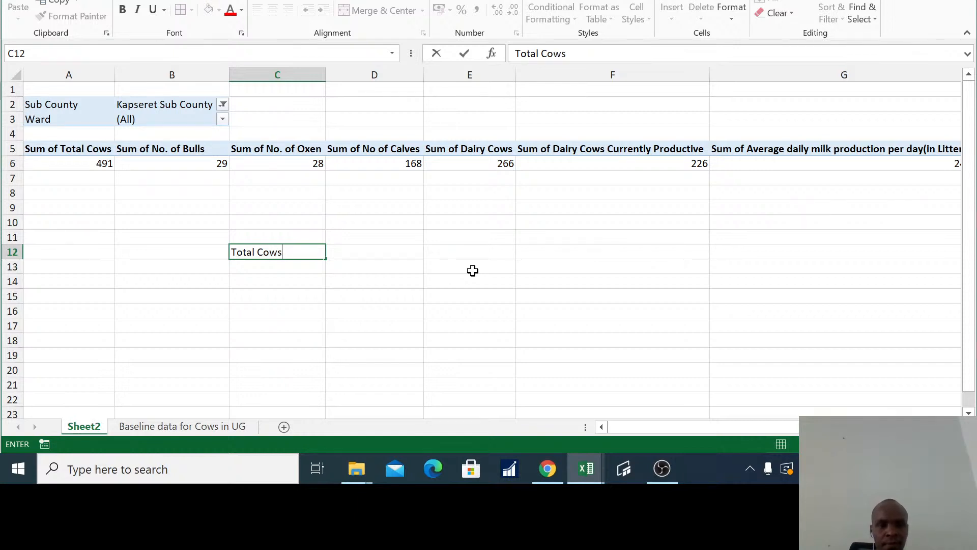
{"action": "key", "text": "Tab"}
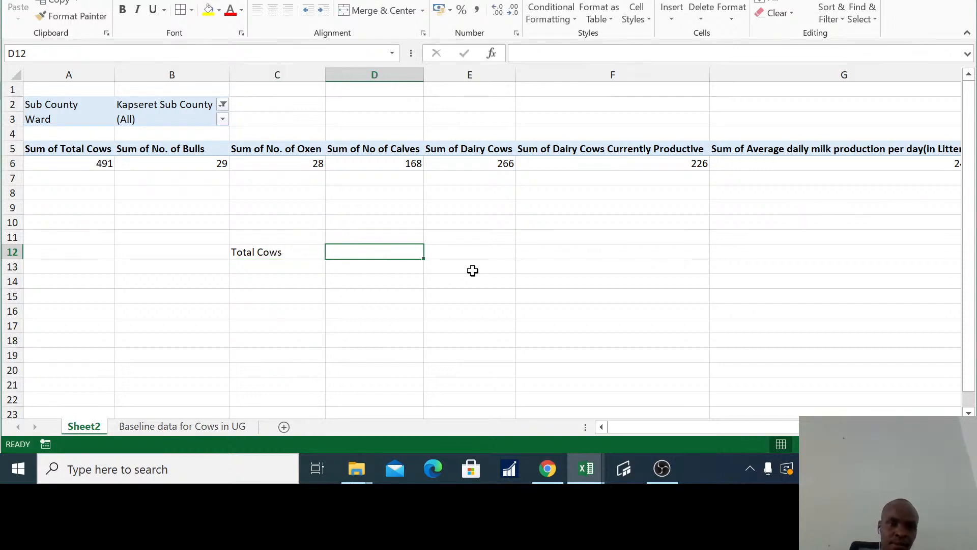
- Enter the row labels Bulls, Oxen and Calves in cells C13 to C15
{"action": "left_click", "coordinate": [276, 268]}
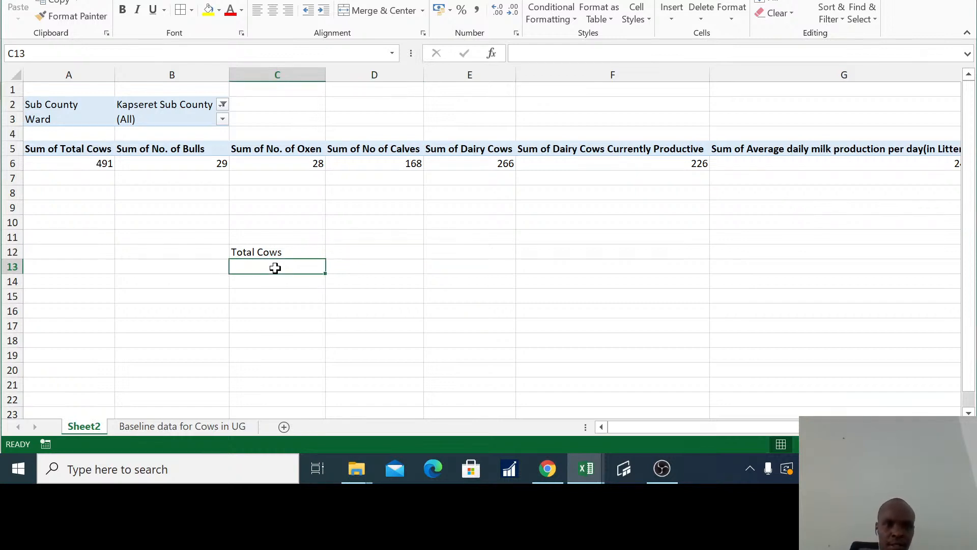
{"action": "type", "text": "Bulls"}
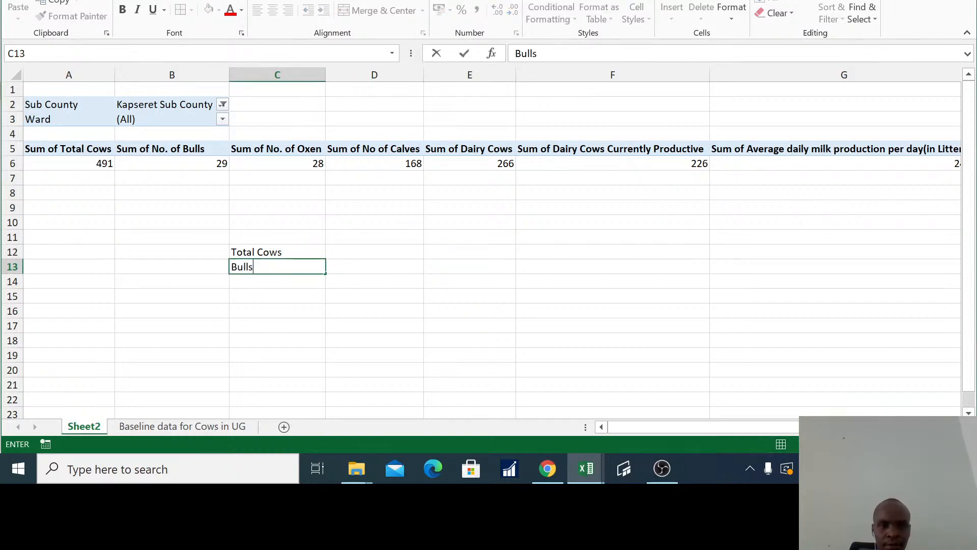
{"action": "key", "text": "Return"}
{"action": "type", "text": "O"}
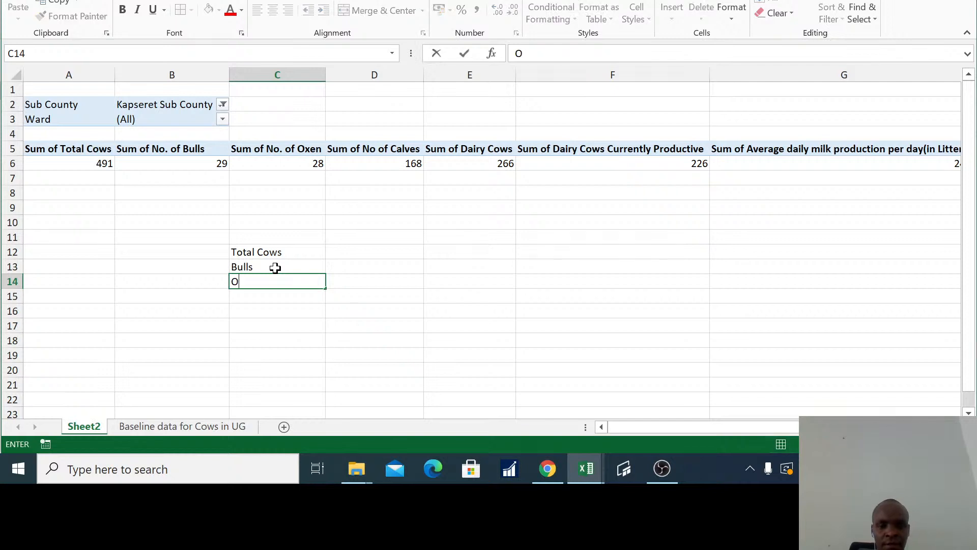
{"action": "type", "text": "xen"}
{"action": "key", "text": "Return"}
{"action": "type", "text": "Cal"}
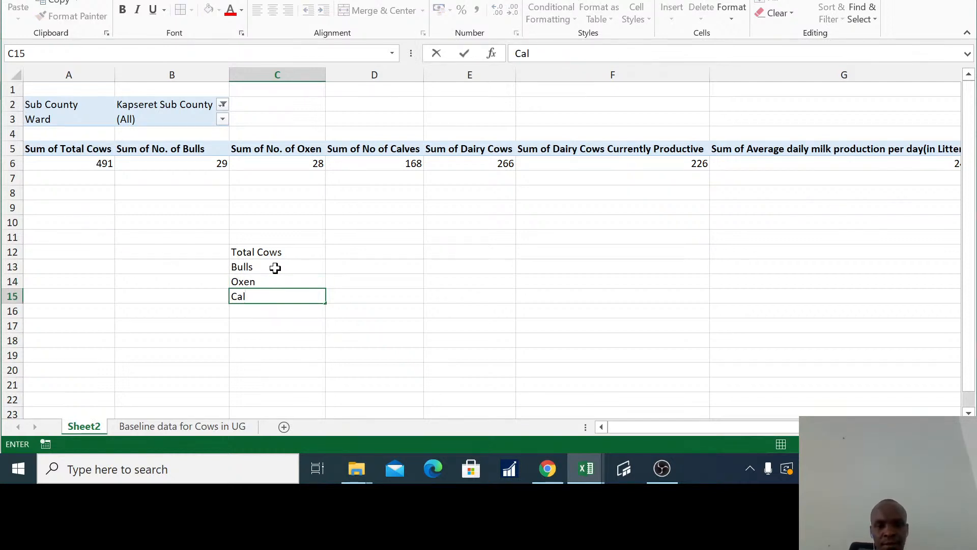
{"action": "type", "text": "ves"}
{"action": "key", "text": "Return"}
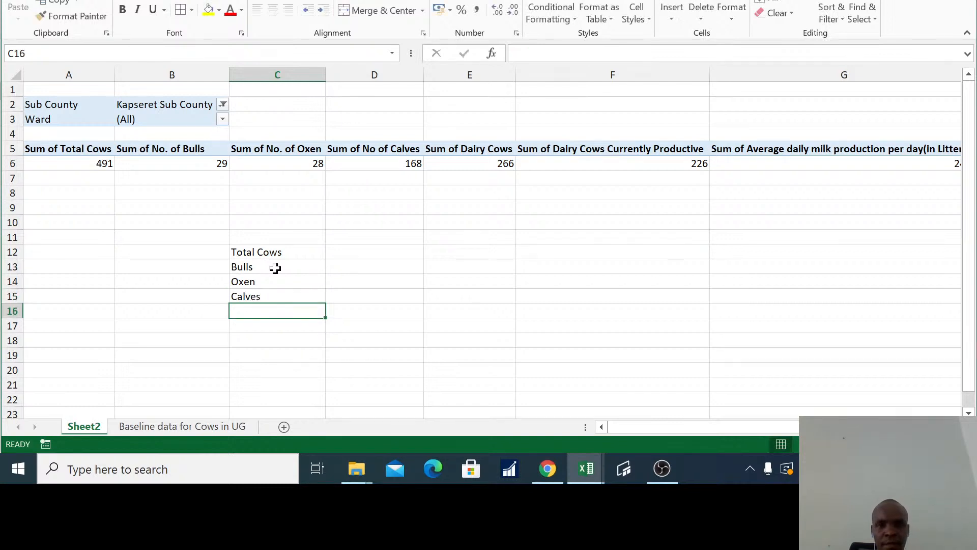
- Enter the row label "Dairy Cows" in cell C16
{"action": "type", "text": "Di"}
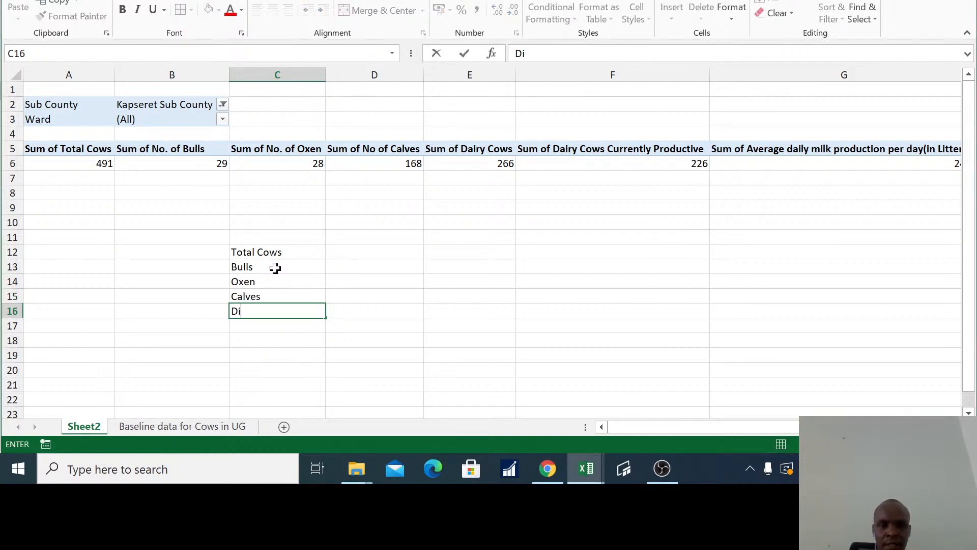
{"action": "key", "text": "BackSpace"}
{"action": "type", "text": "a"}
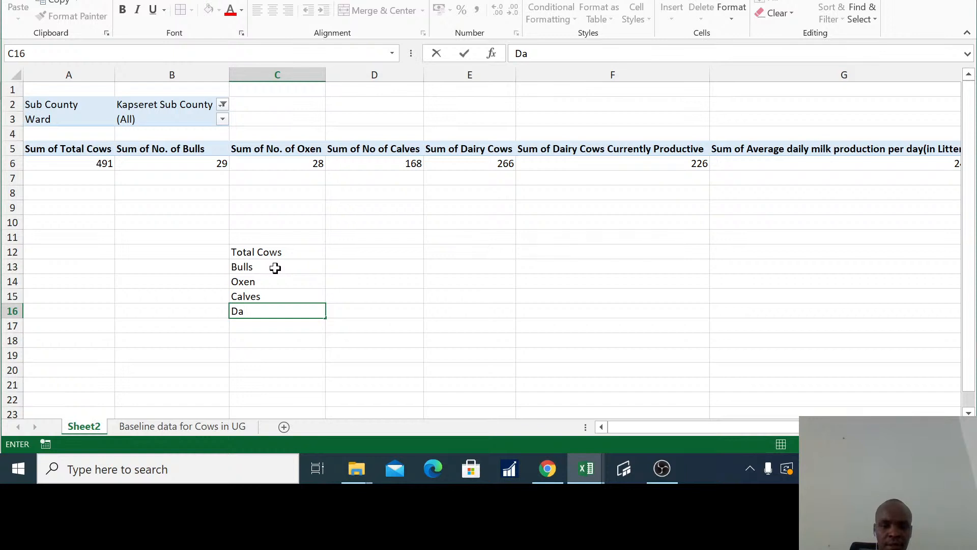
{"action": "type", "text": "iry Cows"}
{"action": "key", "text": "Return"}
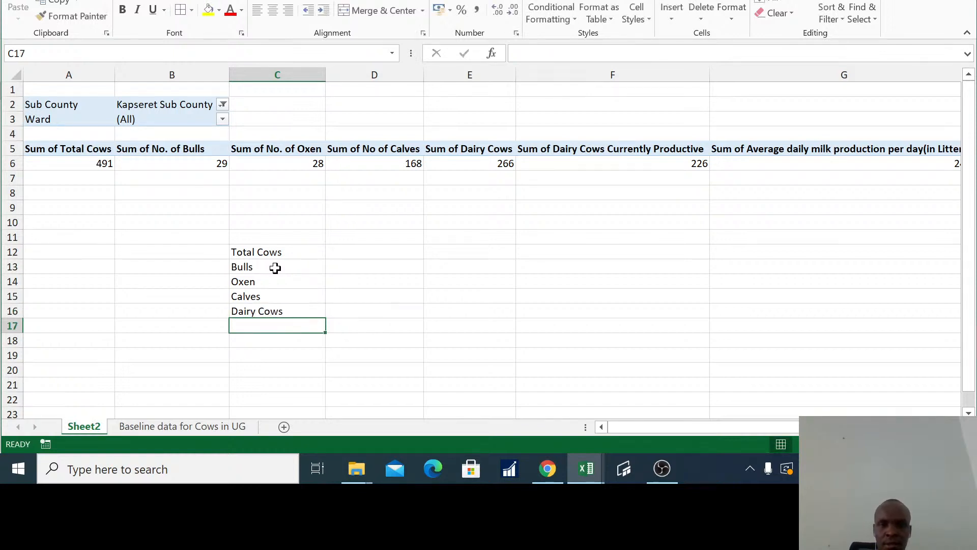
{"action": "type", "text": "C"}
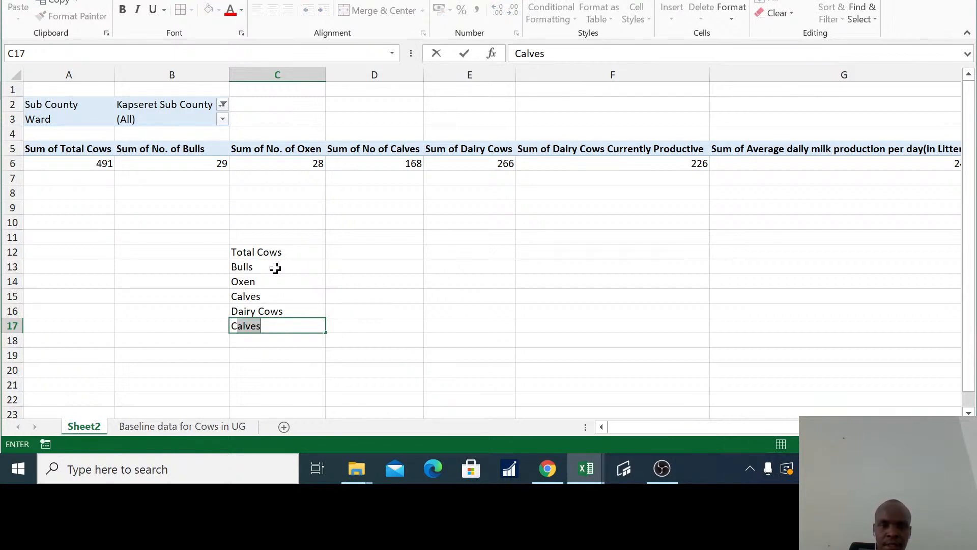
{"action": "key", "text": "BackSpace"}
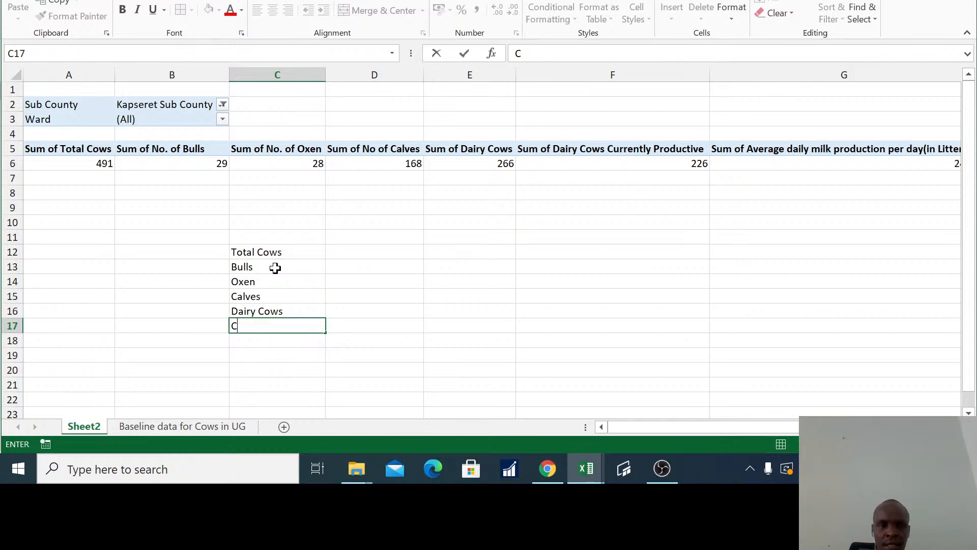
{"action": "type", "text": "urrentl"}
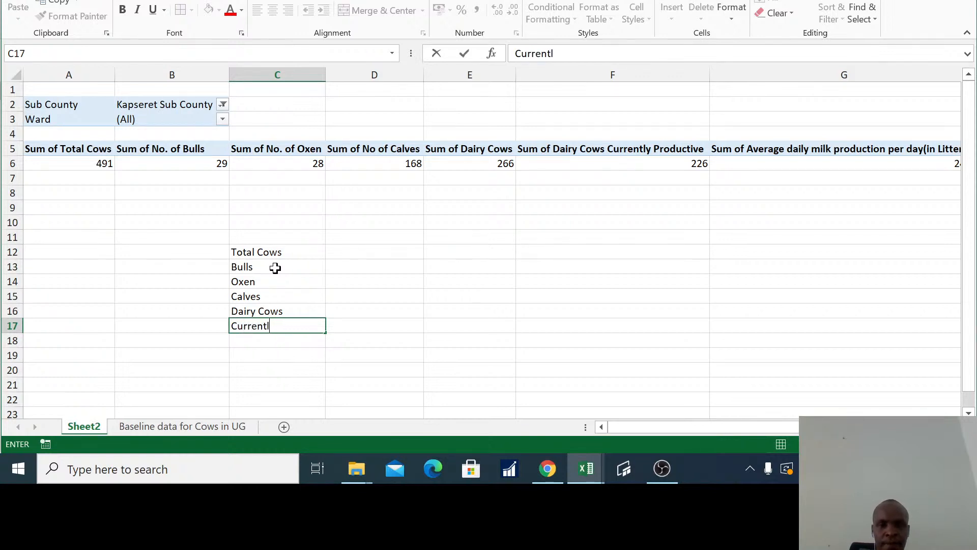
{"action": "type", "text": "y Pr"}
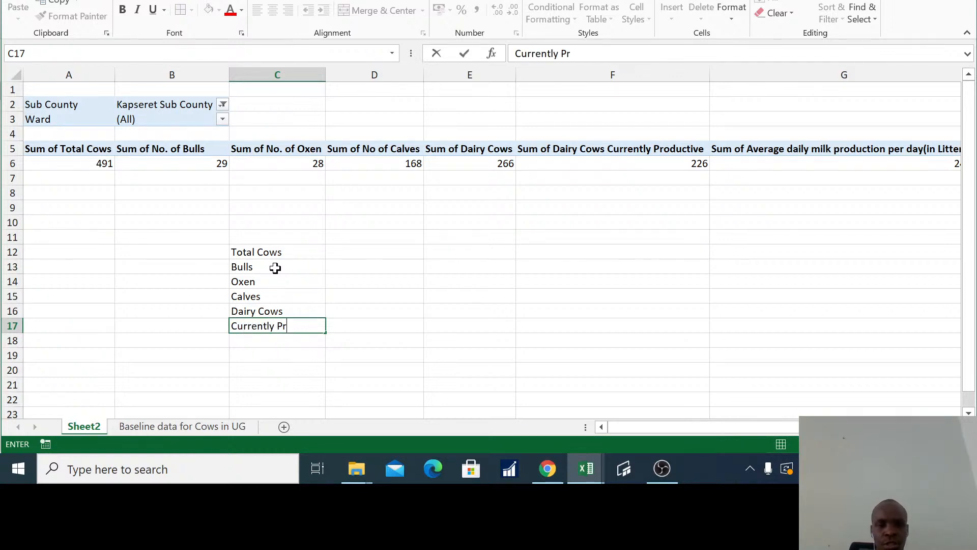
{"action": "key", "text": "BackSpace"}
{"action": "key", "text": "BackSpace"}
{"action": "key", "text": "BackSpace"}
{"action": "key", "text": "BackSpace"}
{"action": "key", "text": "BackSpace"}
{"action": "key", "text": "BackSpace"}
{"action": "key", "text": "BackSpace"}
{"action": "key", "text": "BackSpace"}
{"action": "key", "text": "BackSpace"}
{"action": "key", "text": "BackSpace"}
{"action": "key", "text": "BackSpace"}
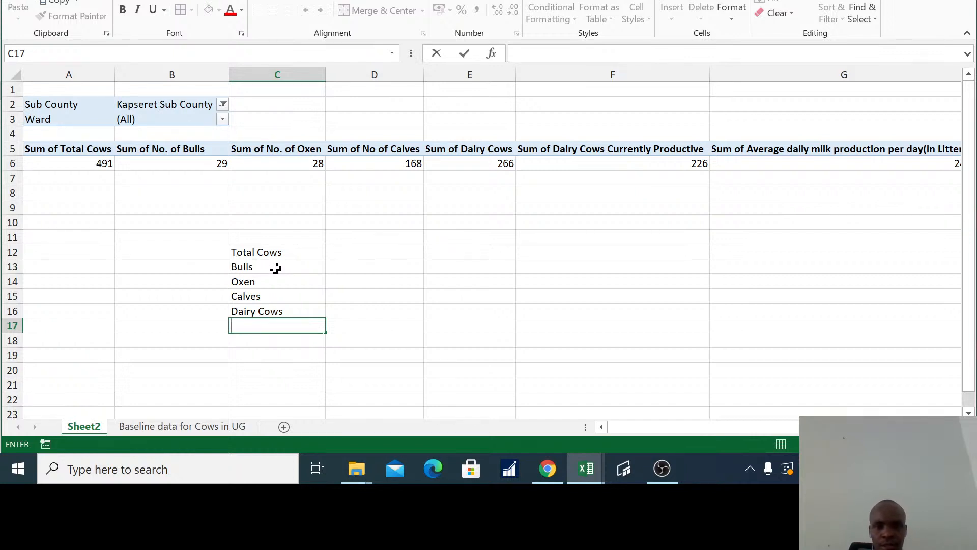
- Enter the row label "Lactating Cows" in cell C17
{"action": "type", "text": "L"}
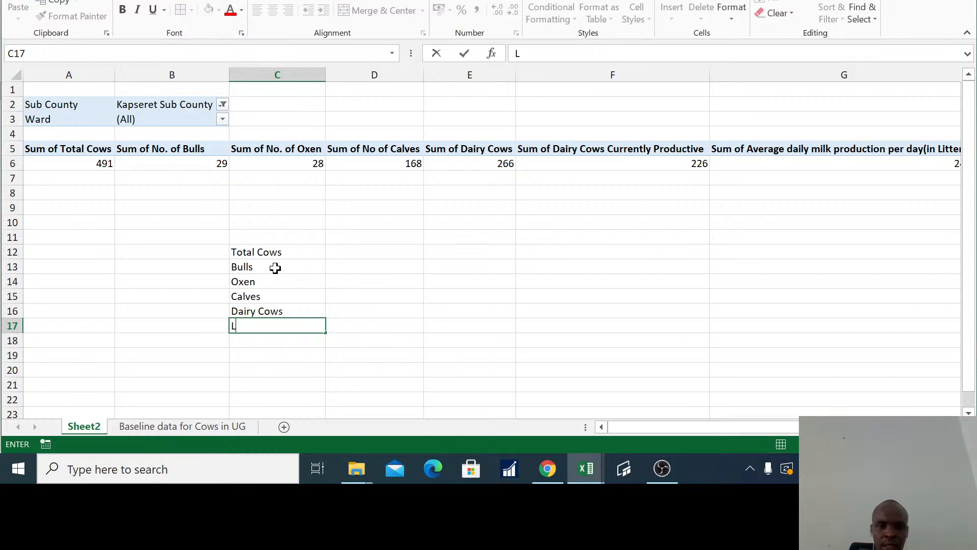
{"action": "type", "text": "actating Cows"}
{"action": "key", "text": "Return"}
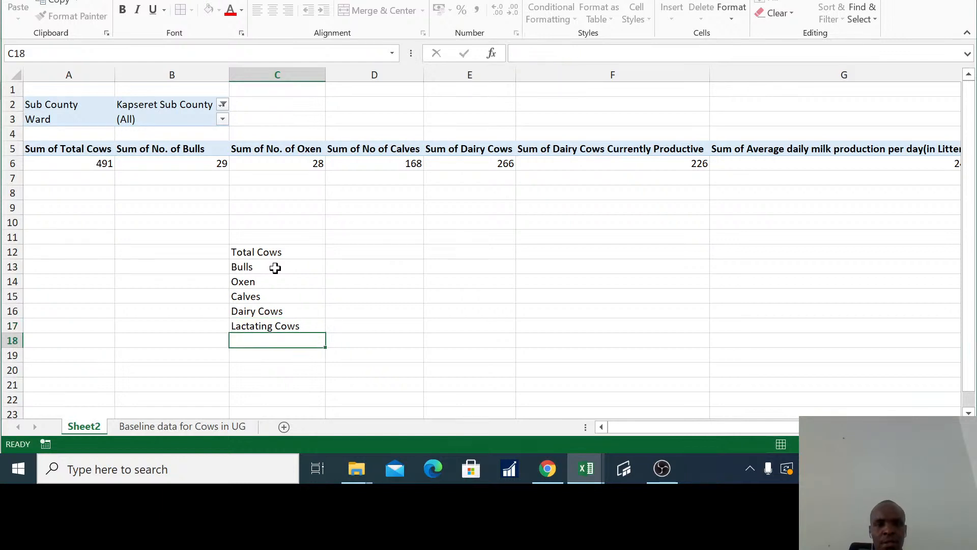
- Enter the column header "value" in cell D11 above the label rows
{"action": "left_click", "coordinate": [362, 238]}
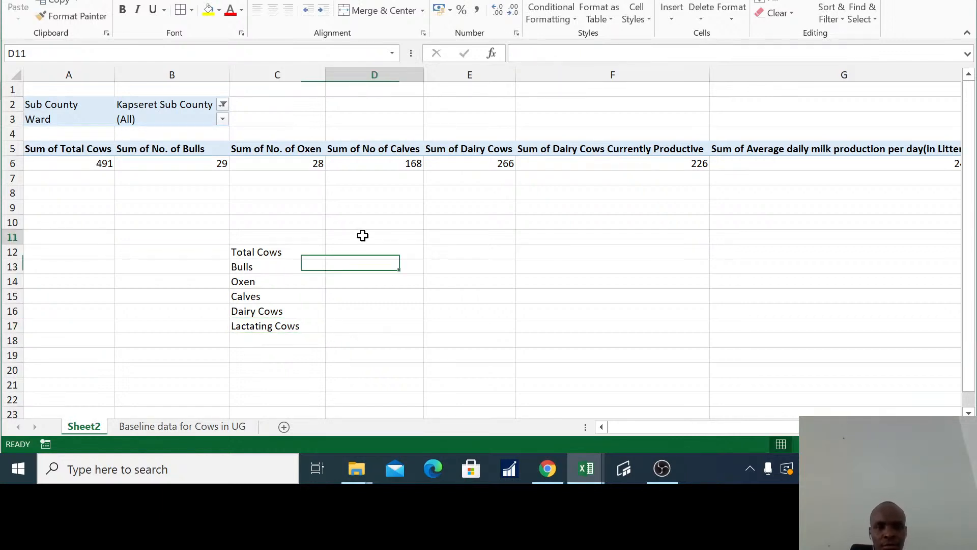
{"action": "type", "text": "Total"}
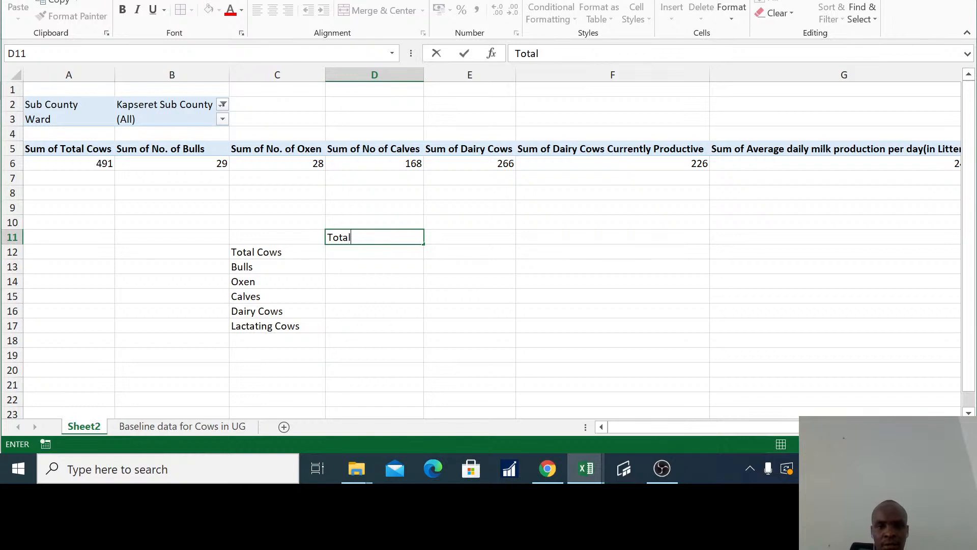
{"action": "key", "text": "BackSpace"}
{"action": "key", "text": "BackSpace"}
{"action": "key", "text": "BackSpace"}
{"action": "key", "text": "BackSpace"}
{"action": "key", "text": "BackSpace"}
{"action": "type", "text": "value"}
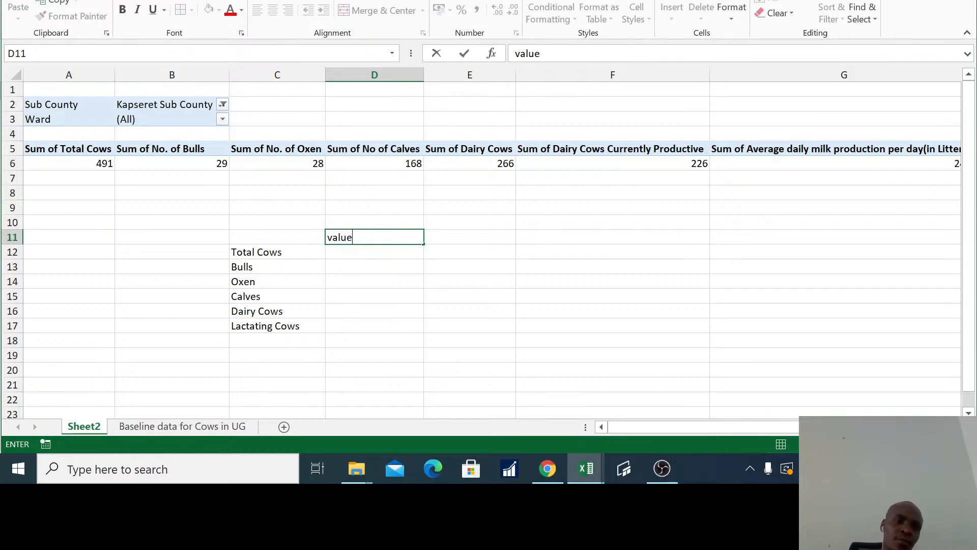
- Change the label in cell C12 to "All Cows"
{"action": "left_click", "coordinate": [278, 253]}
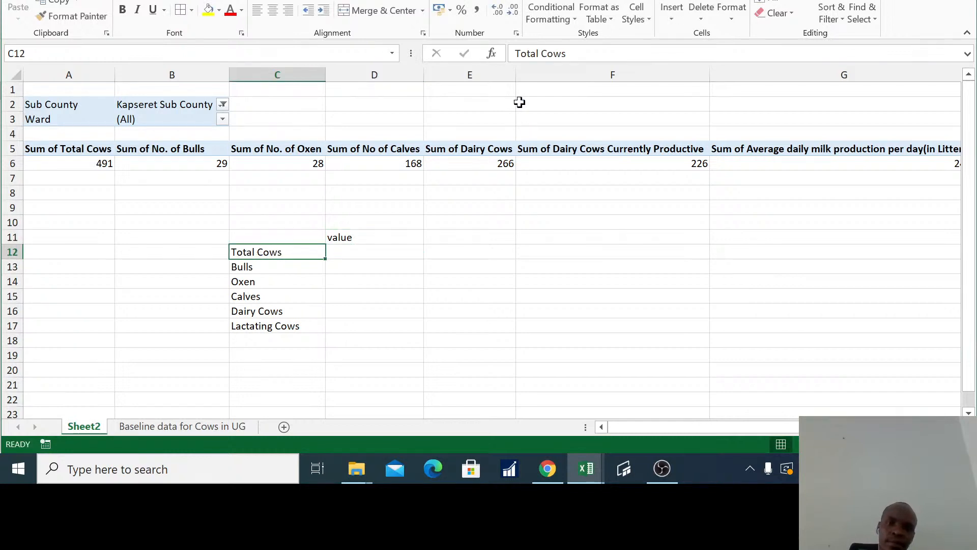
{"action": "left_click", "coordinate": [541, 54]}
{"action": "key", "text": "BackSpace"}
{"action": "key", "text": "BackSpace"}
{"action": "key", "text": "BackSpace"}
{"action": "key", "text": "BackSpace"}
{"action": "key", "text": "BackSpace"}
{"action": "key", "text": "BackSpace"}
{"action": "type", "text": "All"}
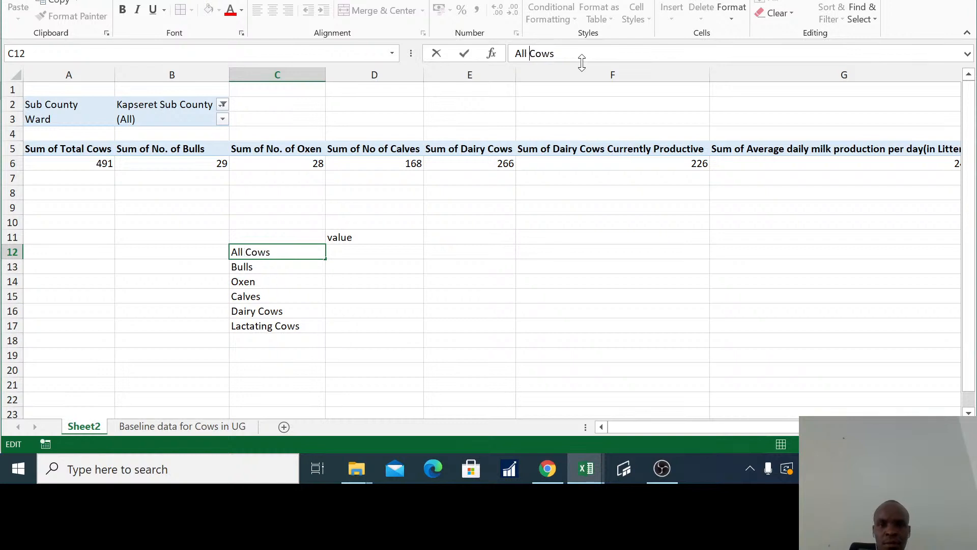
- Link cell D12 to the PivotTable's Sum of Total Cows value in A6 with a formula and inspect that formula
{"action": "left_click", "coordinate": [385, 250]}
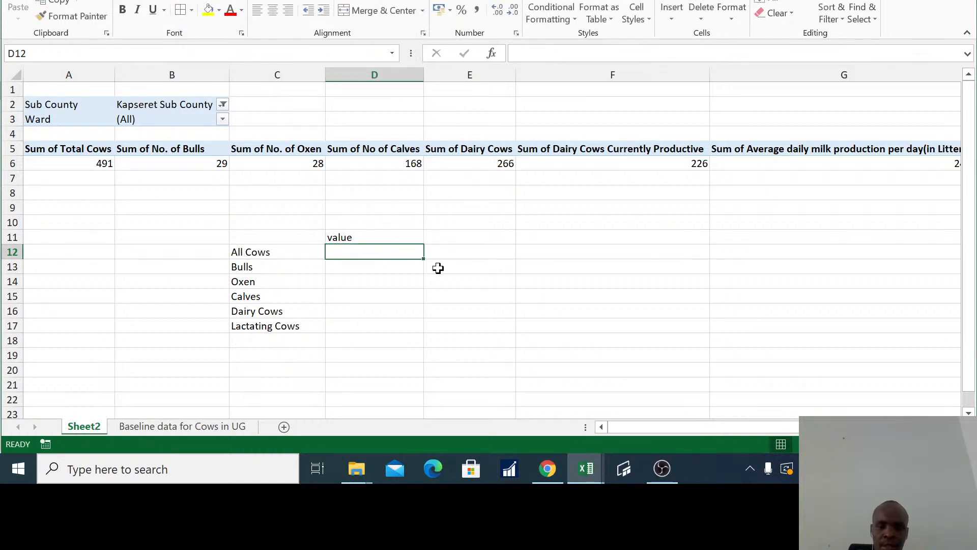
{"action": "type", "text": "="}
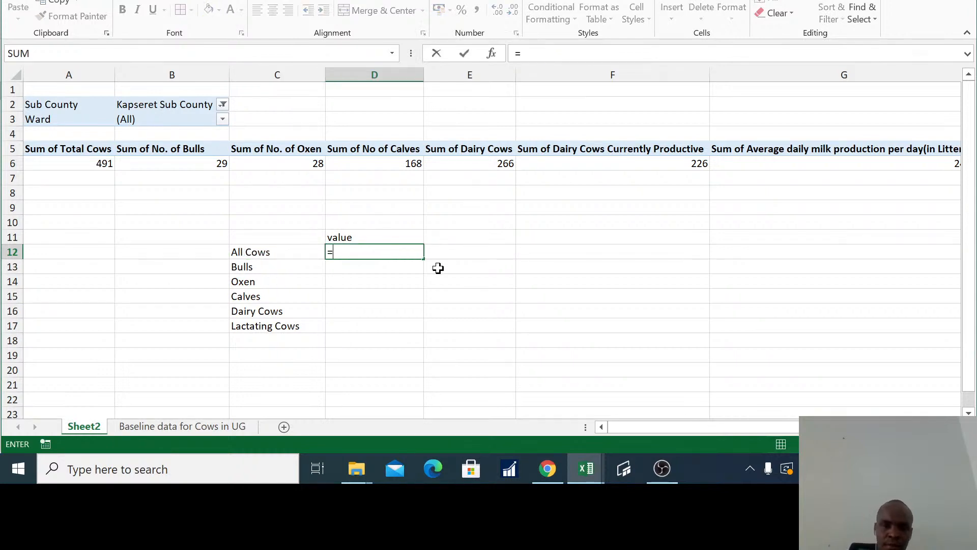
{"action": "left_click", "coordinate": [70, 162]}
{"action": "key", "text": "Return"}
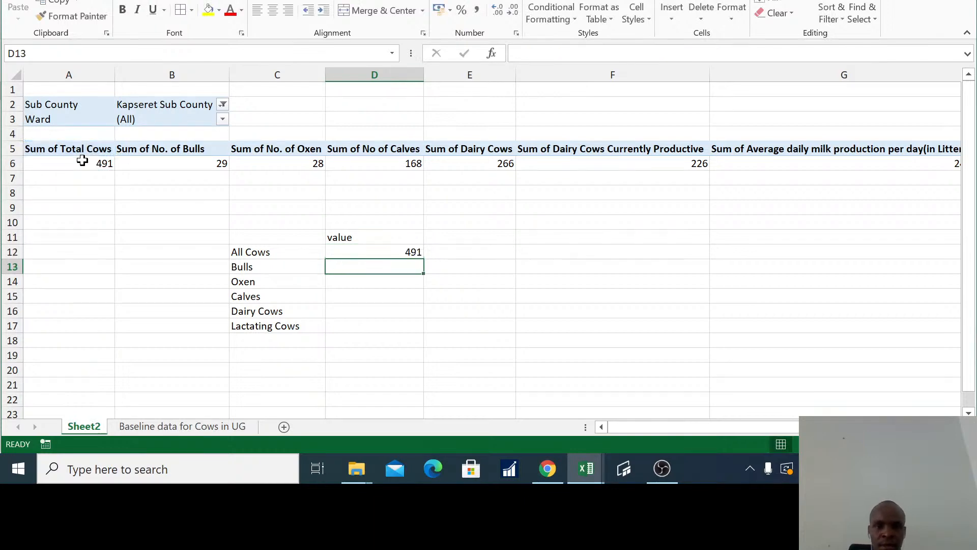
{"action": "left_click", "coordinate": [368, 249]}
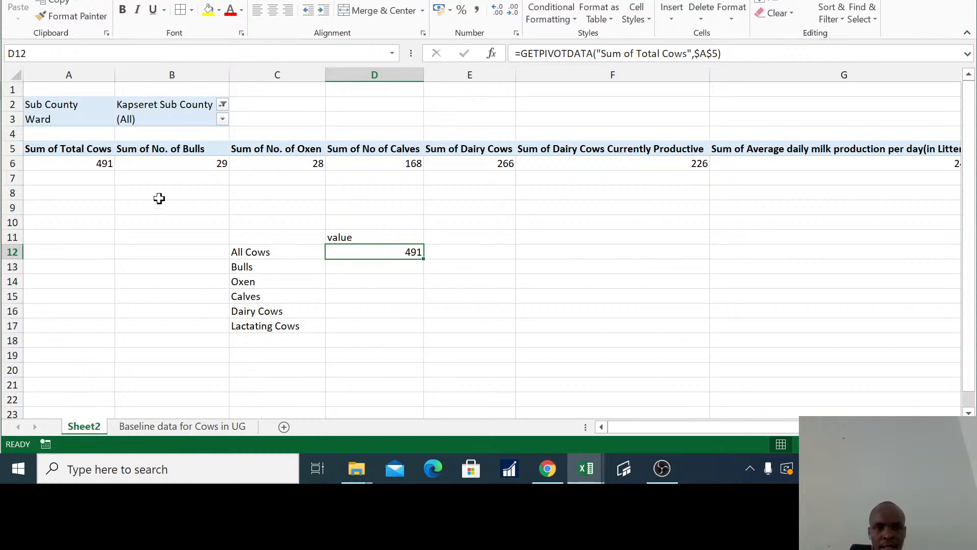
- Copy the PivotTable headers in A5:F5 and paste them transposed into B12:B17 beside the row labels
{"action": "left_click_drag", "start_coordinate": [71, 148], "coordinate": [609, 147]}
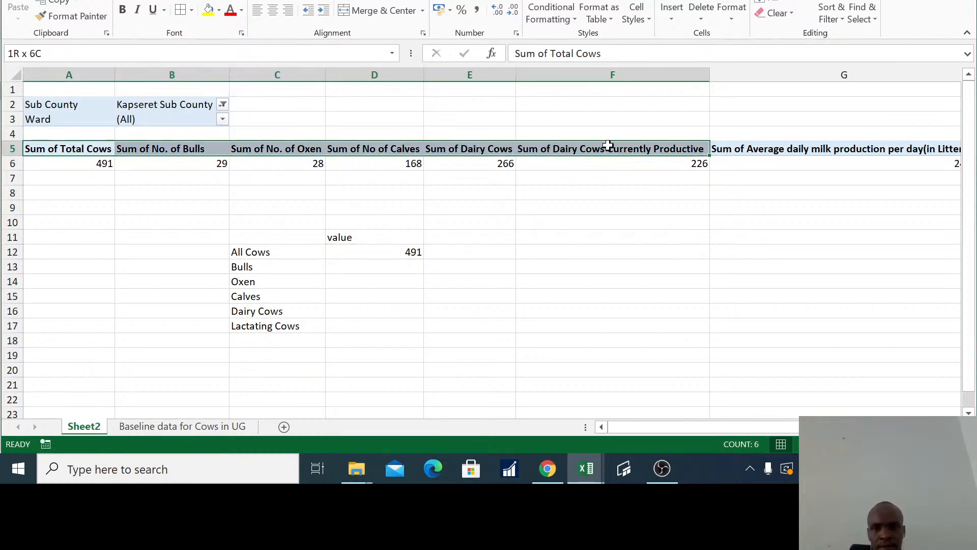
{"action": "right_click", "coordinate": [610, 146]}
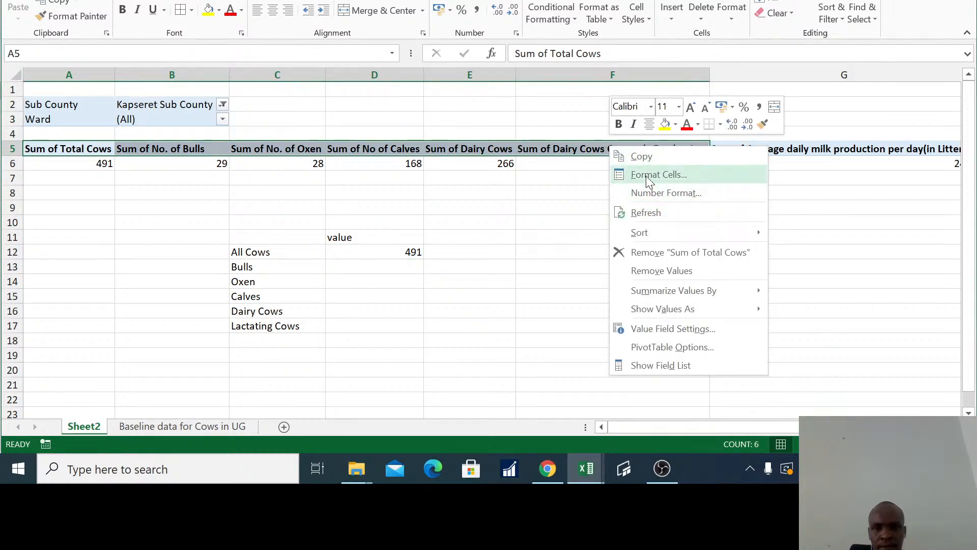
{"action": "left_click", "coordinate": [643, 156]}
{"action": "left_click", "coordinate": [199, 248]}
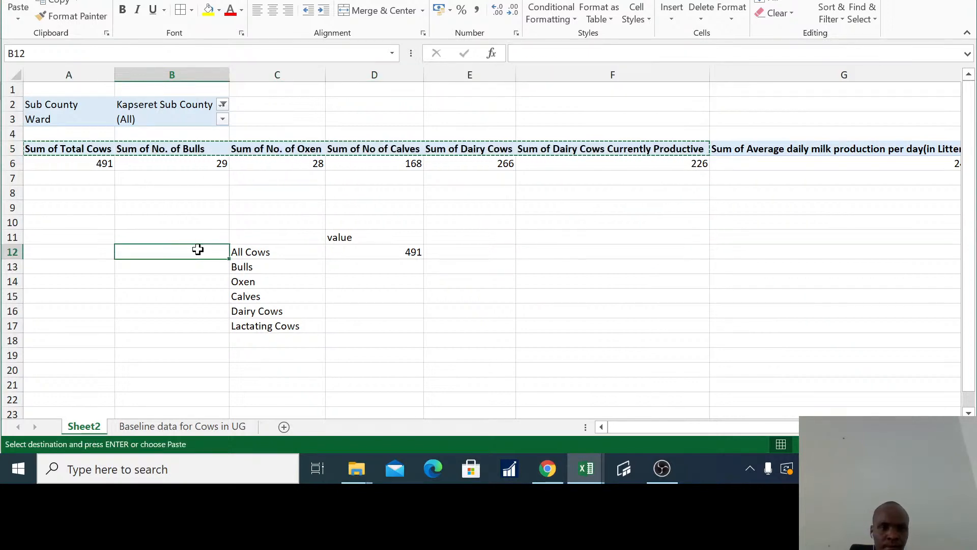
{"action": "right_click", "coordinate": [198, 249]}
{"action": "left_click", "coordinate": [254, 33]}
{"action": "left_click", "coordinate": [297, 155]}
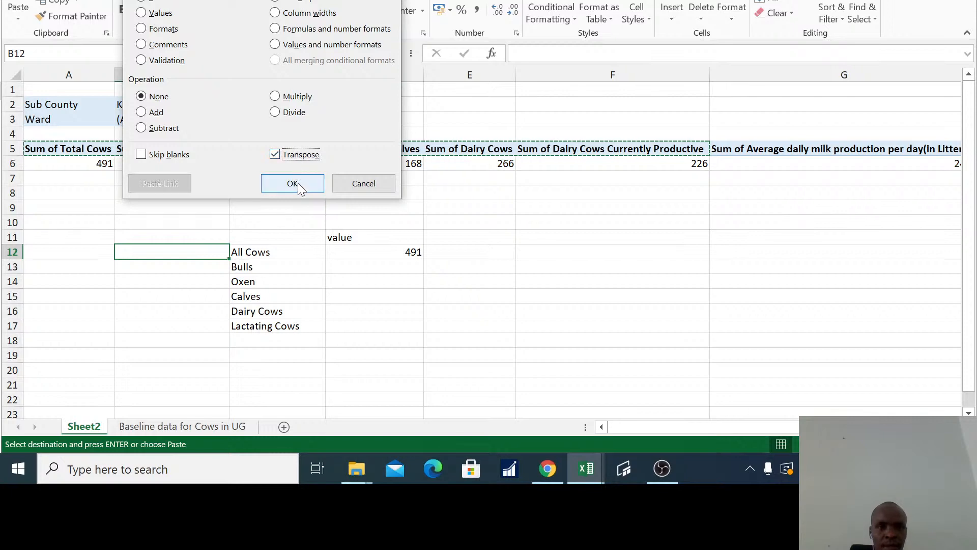
{"action": "left_click", "coordinate": [293, 183]}
{"action": "left_click", "coordinate": [503, 325]}
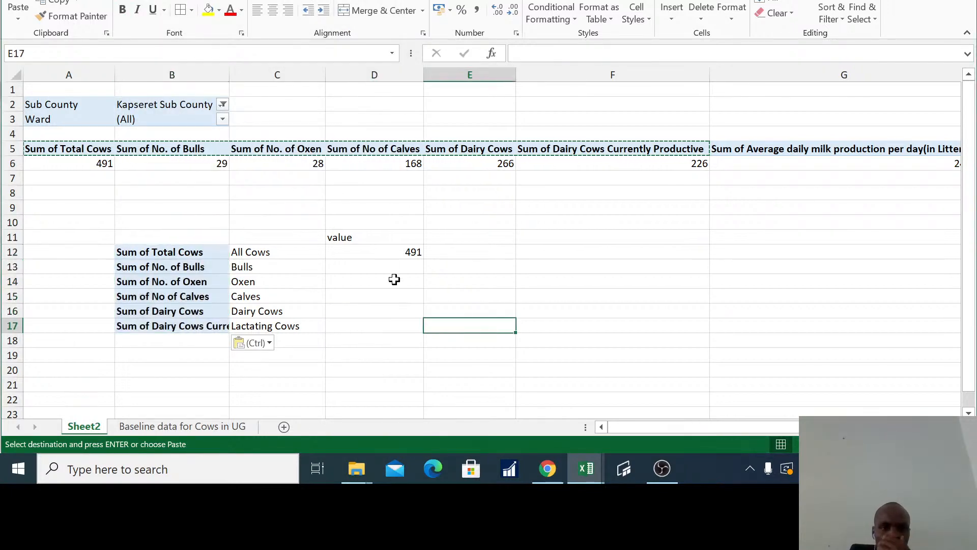
- Replace the quoted "Sum of Total Cows" argument in D12's GETPIVOTDATA formula with a reference to B12, and inspect the formula and the referenced cell
{"action": "left_click", "coordinate": [392, 251]}
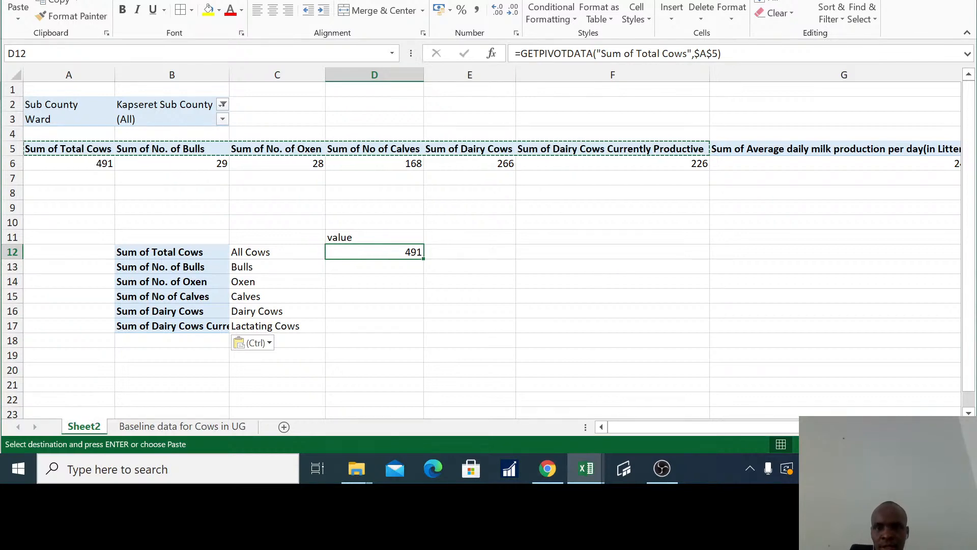
{"action": "left_click_drag", "start_coordinate": [692, 54], "coordinate": [596, 54]}
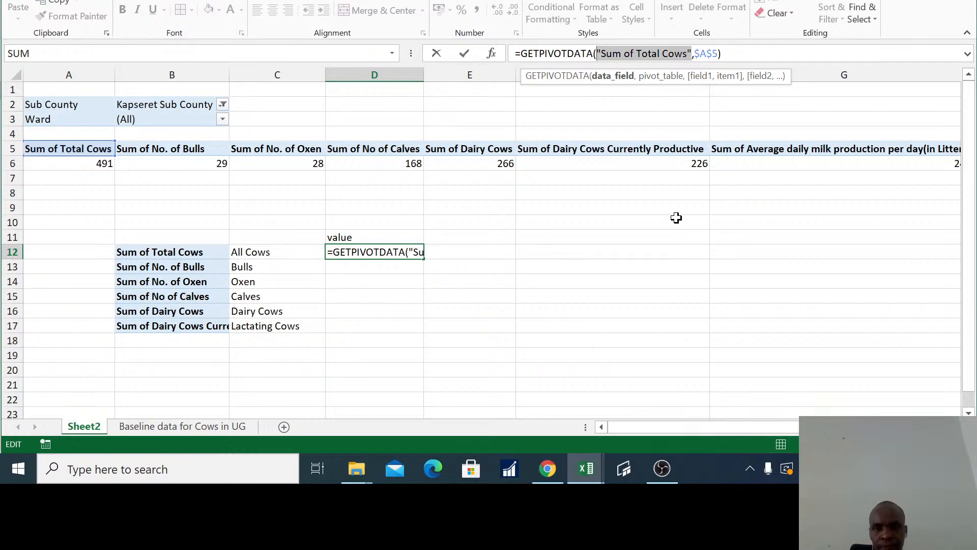
{"action": "left_click", "coordinate": [193, 251]}
{"action": "key", "text": "Return"}
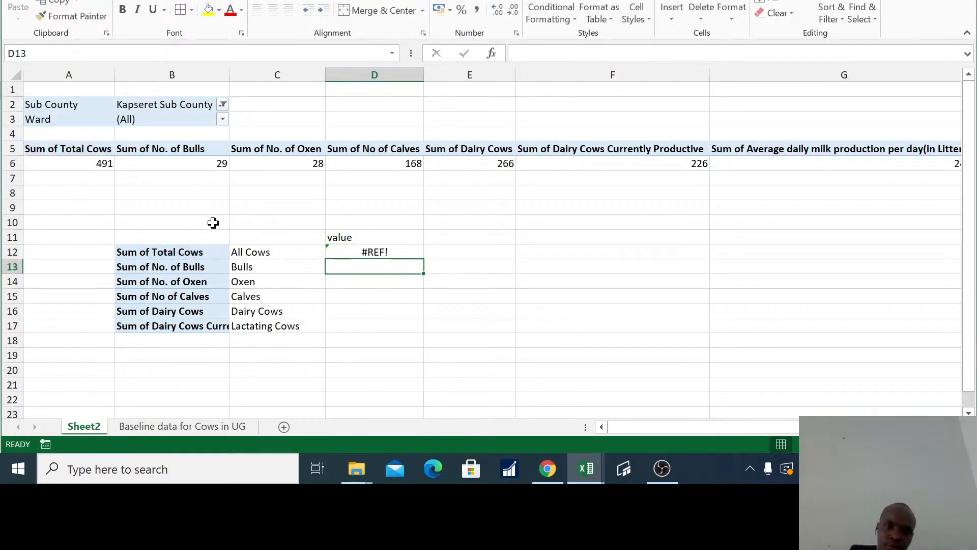
{"action": "left_click", "coordinate": [399, 252]}
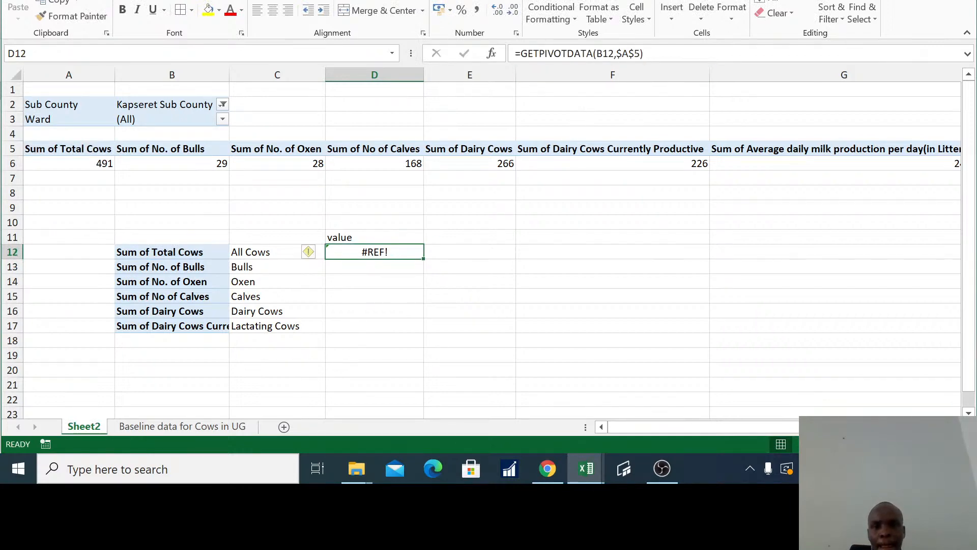
{"action": "left_click", "coordinate": [589, 60]}
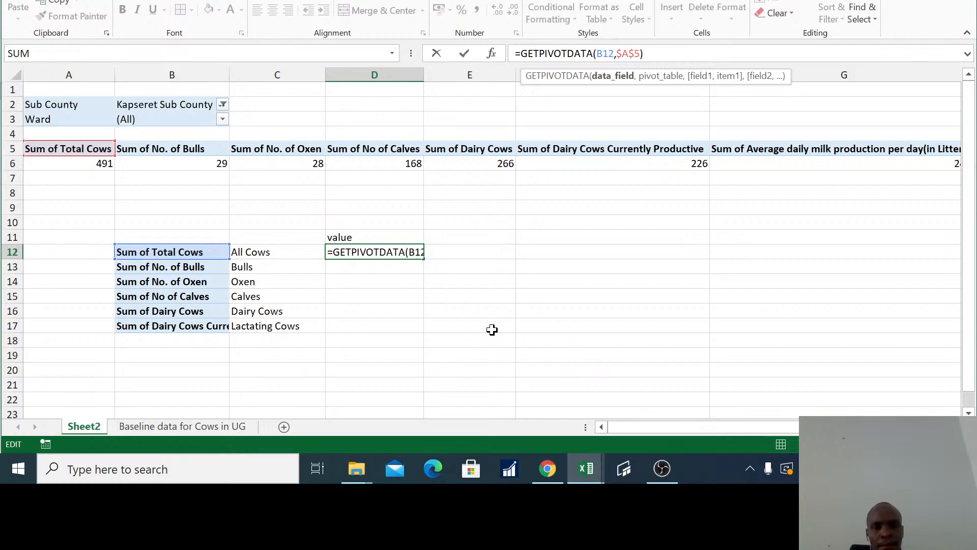
{"action": "left_click", "coordinate": [400, 338]}
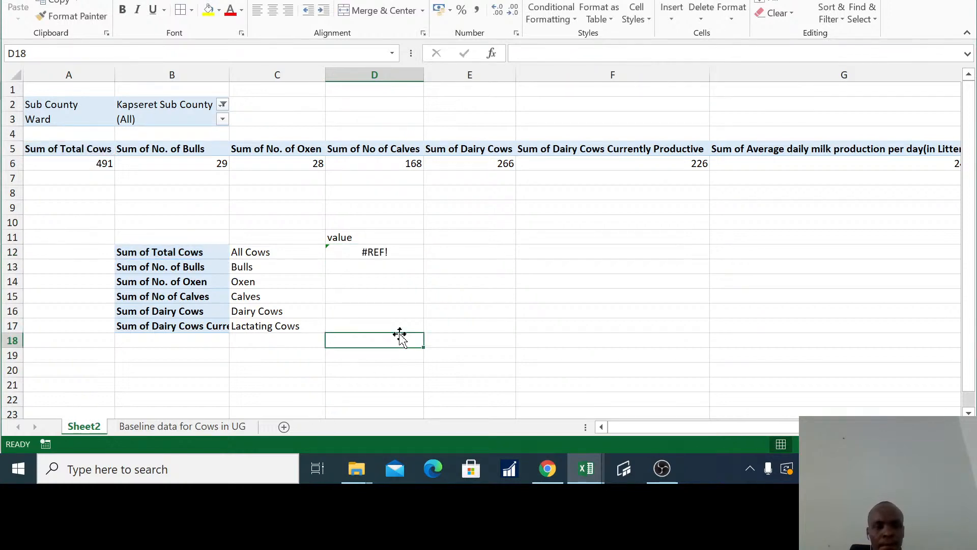
{"action": "left_click", "coordinate": [200, 252]}
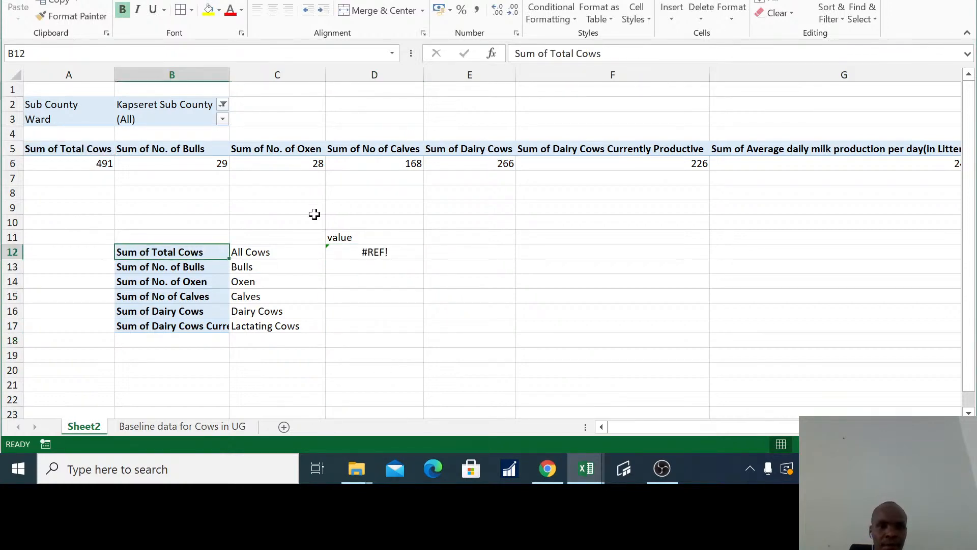
- Clear the formula in D12 and the copied "Sum of" labels in B12:B17
{"action": "left_click", "coordinate": [375, 251]}
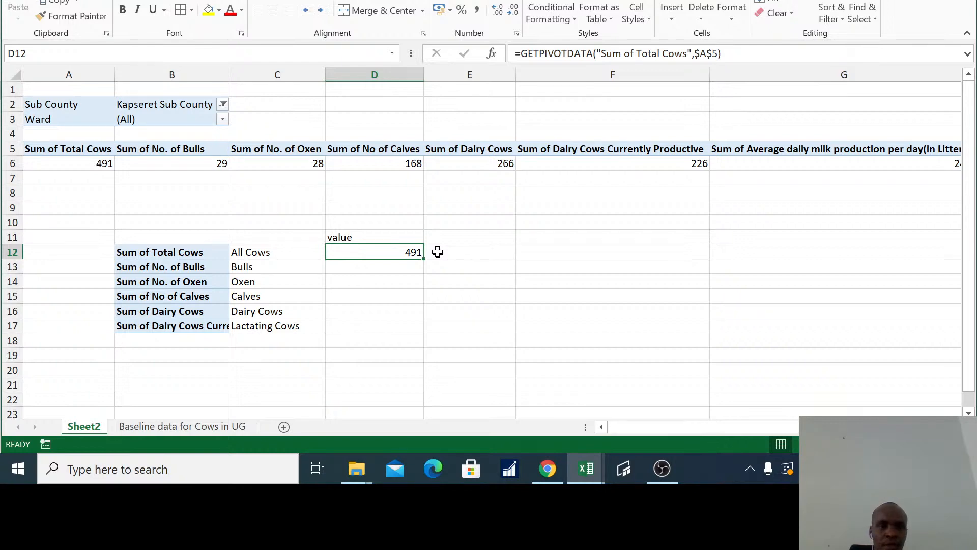
{"action": "key", "text": "Delete"}
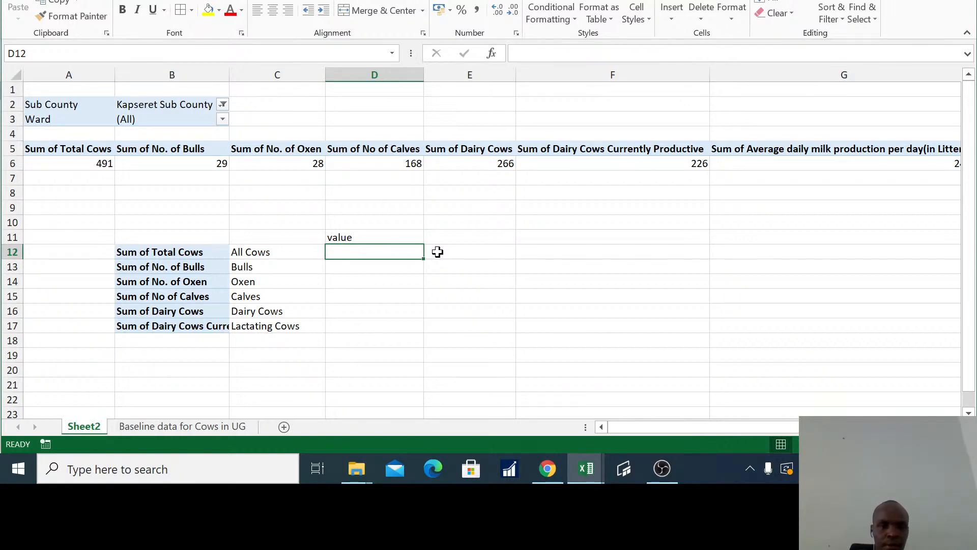
{"action": "left_click_drag", "start_coordinate": [181, 257], "coordinate": [185, 324]}
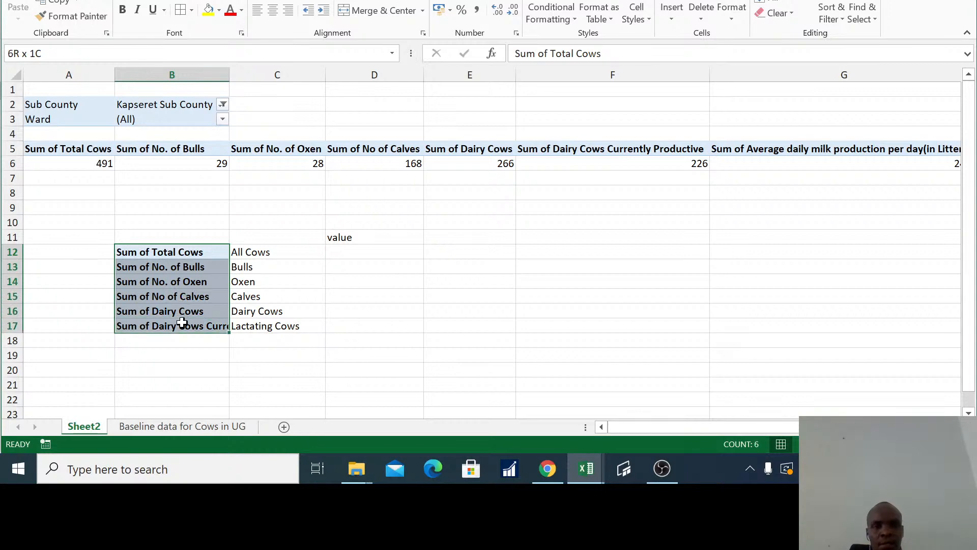
{"action": "key", "text": "Delete"}
- Enter the formula =A6 in D12 as the All Cows value
{"action": "left_click", "coordinate": [371, 251]}
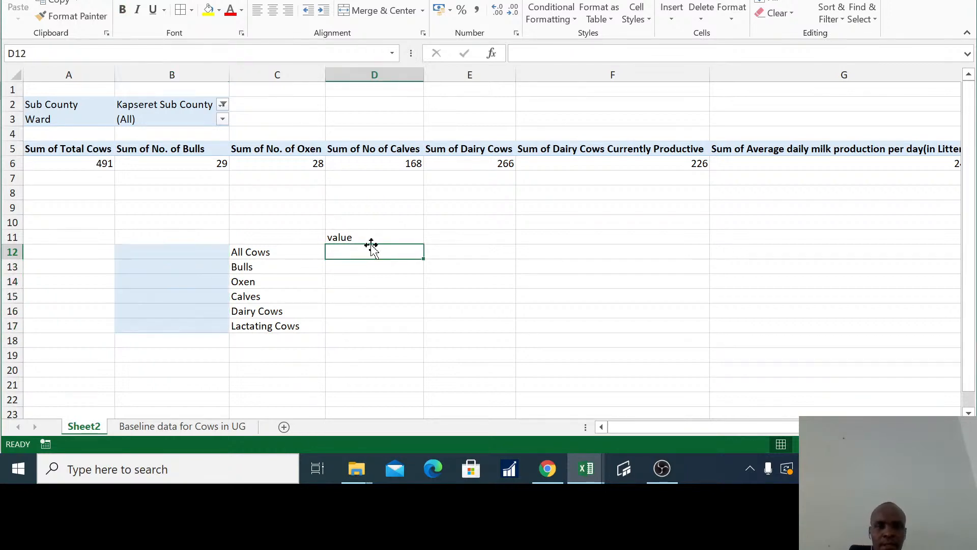
{"action": "type", "text": "="}
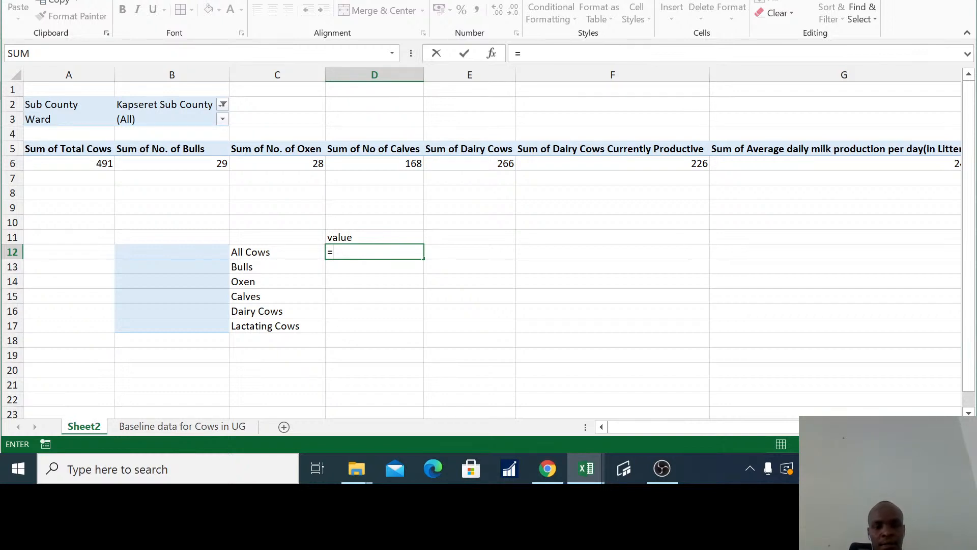
{"action": "type", "text": "A"}
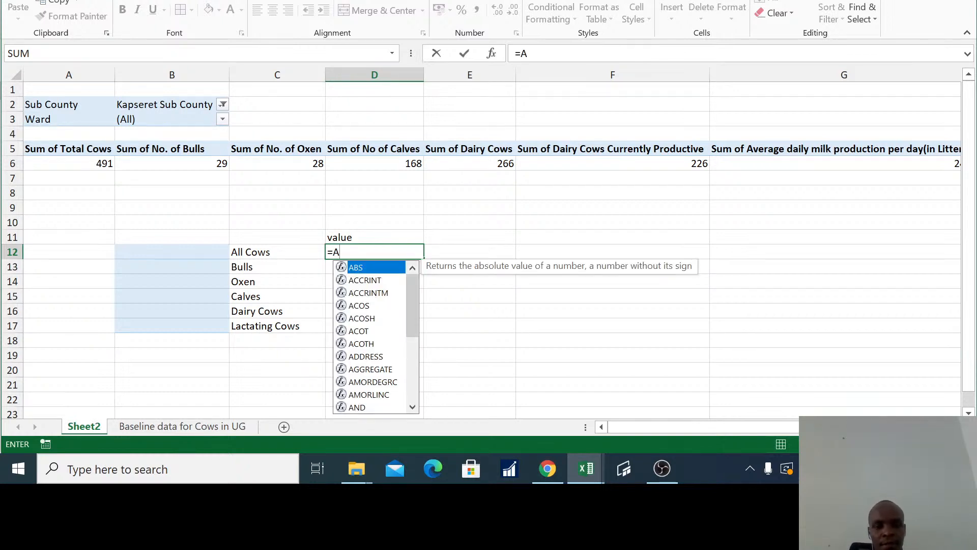
{"action": "type", "text": "6"}
{"action": "key", "text": "Return"}
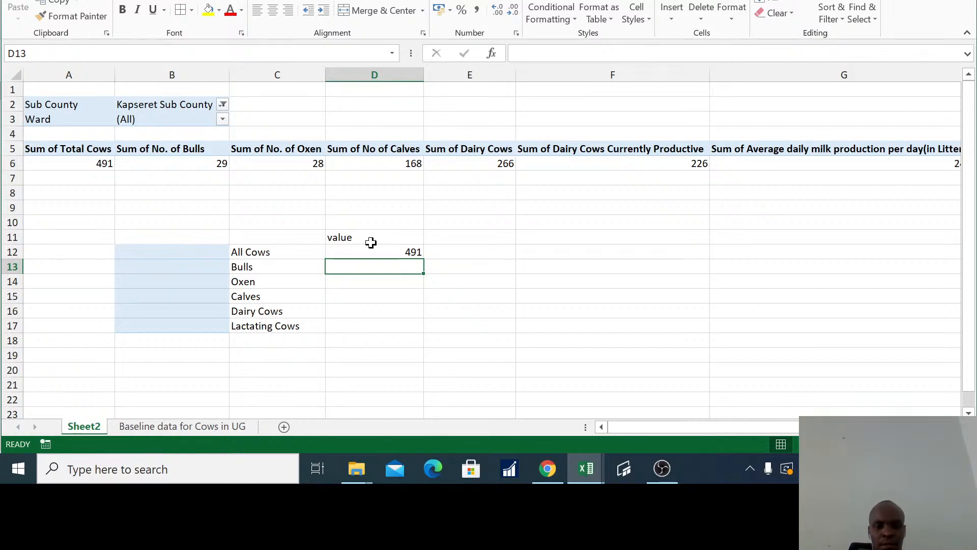
- Enter the formula =B6 in D13 as the Bulls value
{"action": "type", "text": "A"}
{"action": "key", "text": "BackSpace"}
{"action": "type", "text": "B"}
{"action": "key", "text": "BackSpace"}
{"action": "type", "text": "=B6"}
{"action": "key", "text": "Return"}
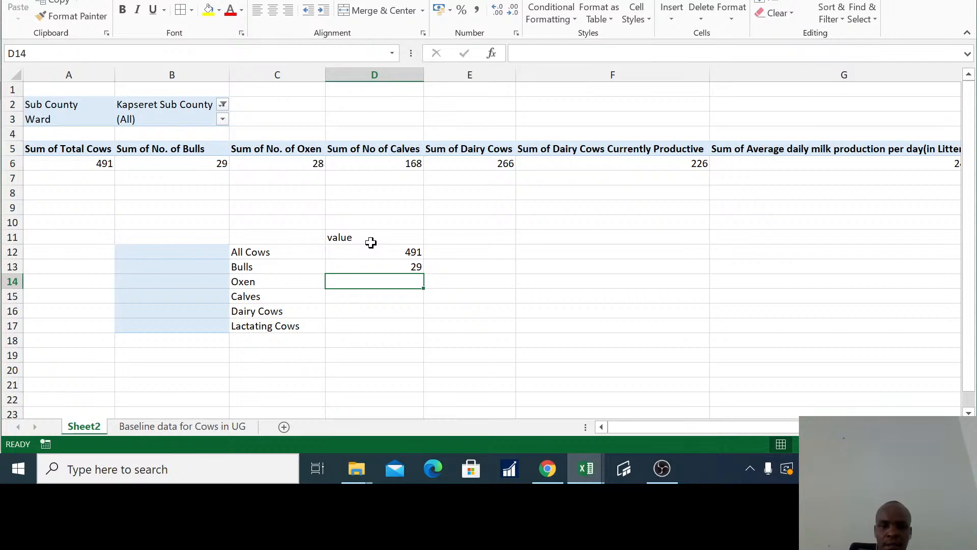
- Enter the formulas =C6 for Oxen in D14 and =D6 for Calves in D15
{"action": "type", "text": "=C6"}
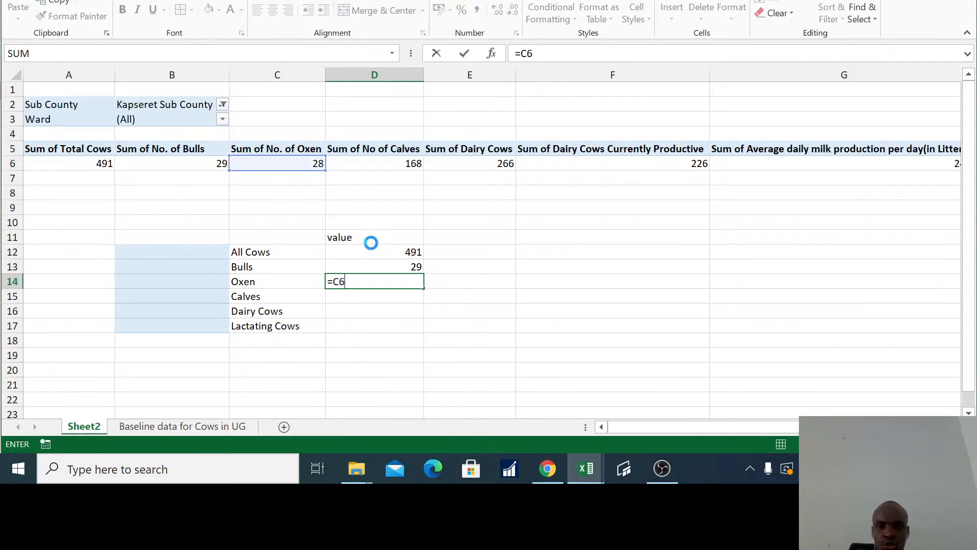
{"action": "key", "text": "Return"}
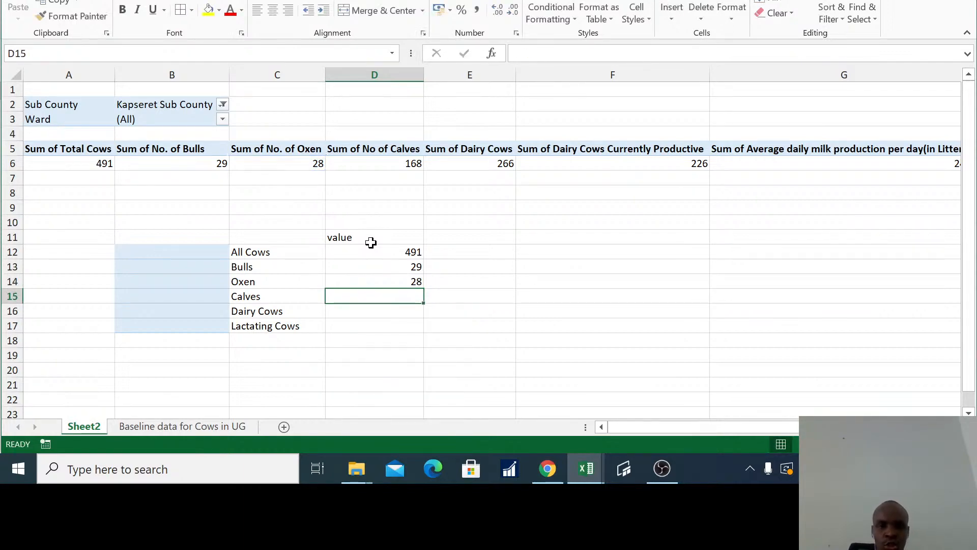
{"action": "type", "text": "="}
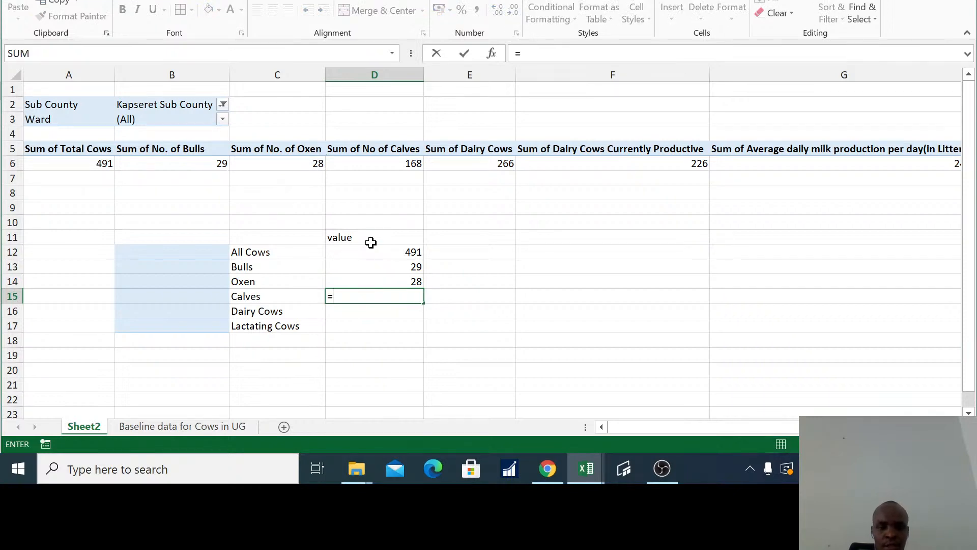
{"action": "type", "text": "D6"}
{"action": "key", "text": "Return"}
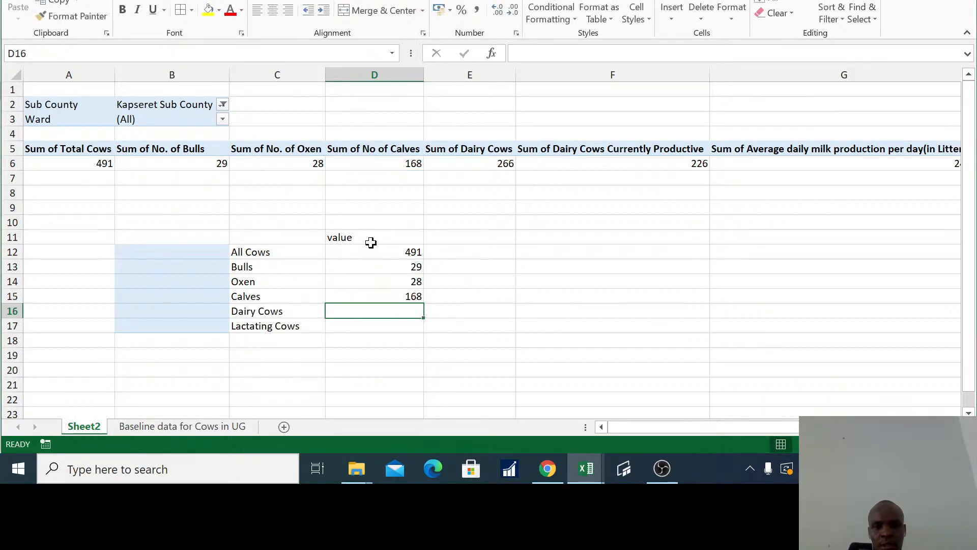
- Enter E6 in D16 for Dairy Cows and F6 in D17 for Lactating Cows
{"action": "type", "text": "E"}
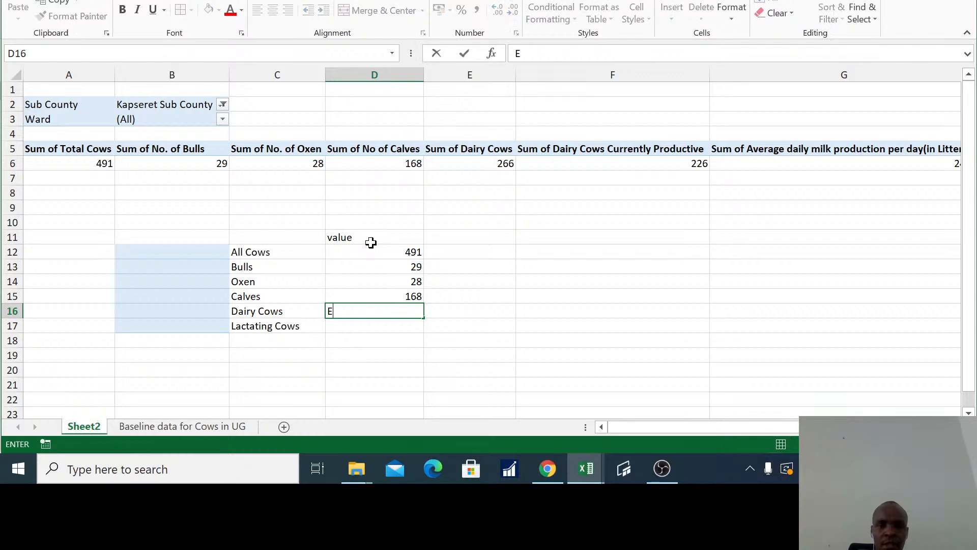
{"action": "type", "text": "6"}
{"action": "key", "text": "Return"}
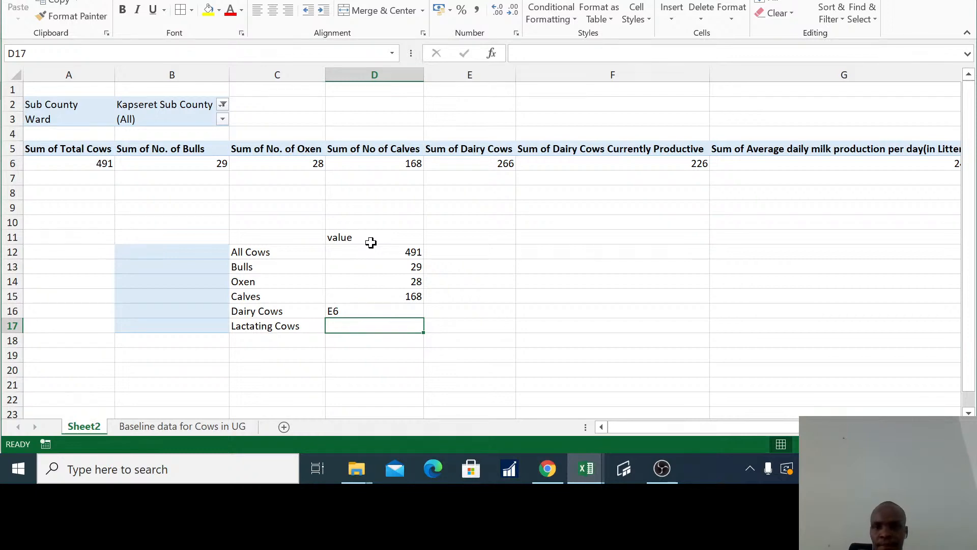
{"action": "type", "text": "F6"}
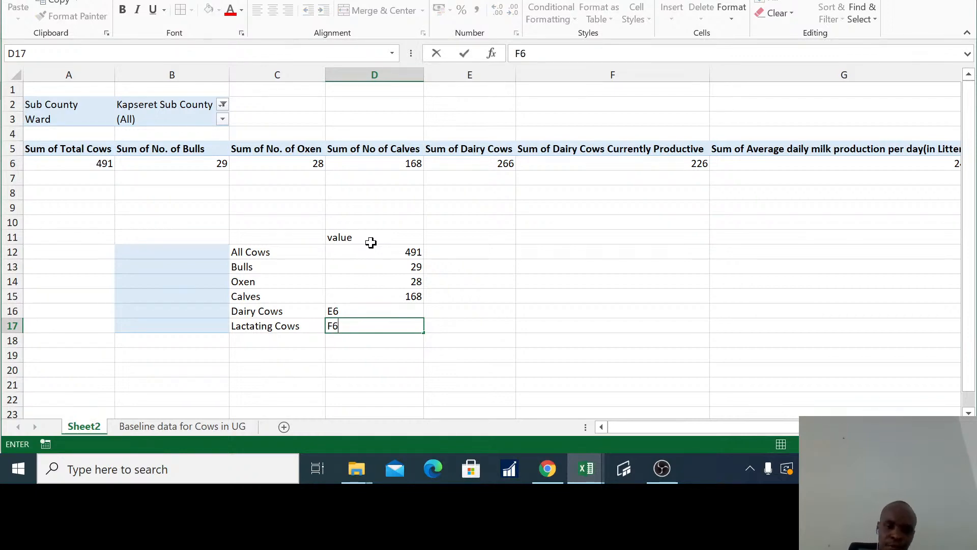
{"action": "key", "text": "Return"}
{"action": "left_click", "coordinate": [379, 309]}
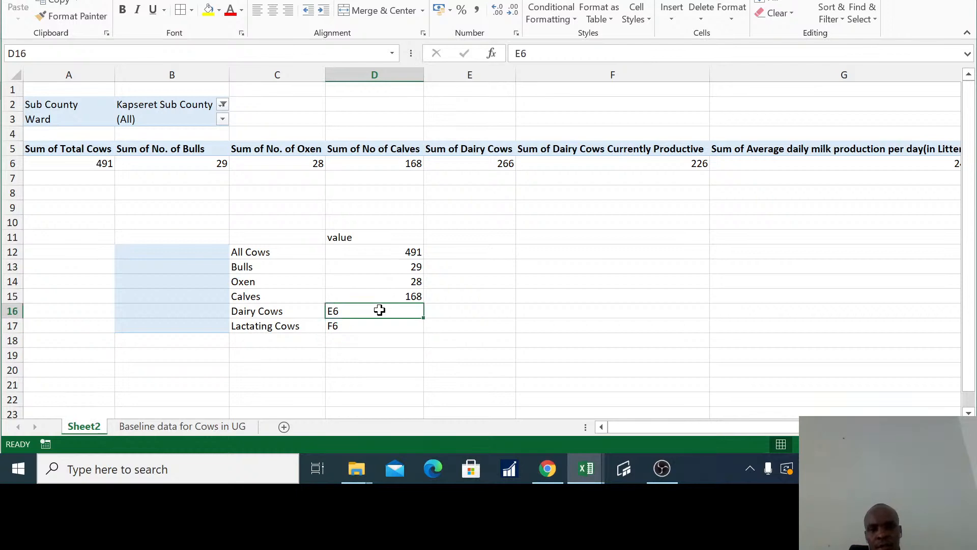
{"action": "left_click", "coordinate": [515, 53]}
{"action": "type", "text": "="}
{"action": "left_click", "coordinate": [370, 326]}
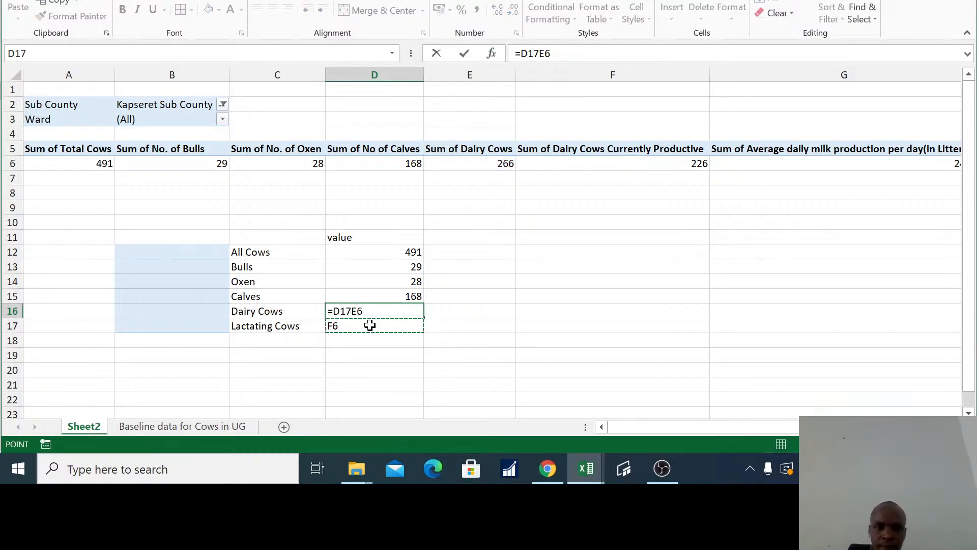
{"action": "key", "text": "Escape"}
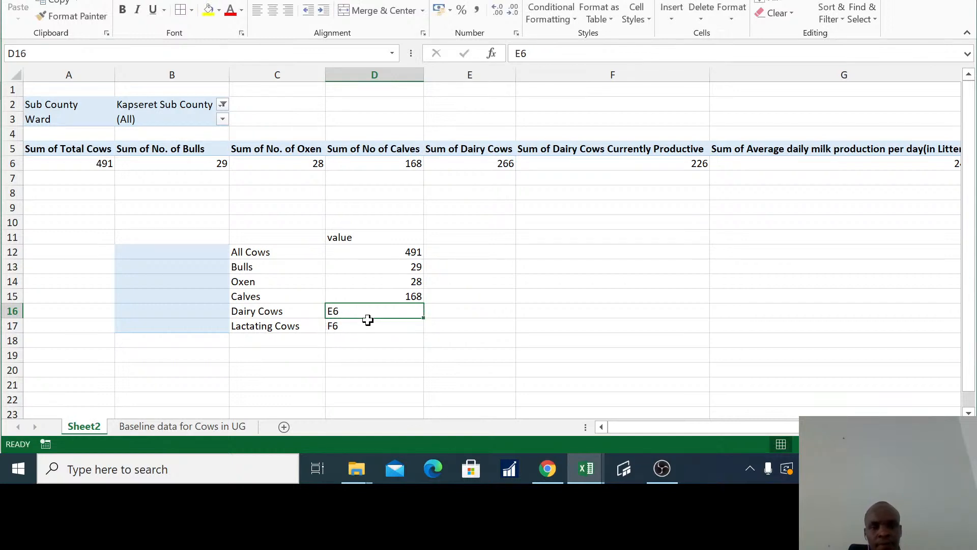
- Turn the entries in D16 and D17 into the formulas =E6 and =F6
{"action": "left_click", "coordinate": [517, 53]}
{"action": "type", "text": "="}
{"action": "key", "text": "Return"}
{"action": "left_click", "coordinate": [515, 53]}
{"action": "type", "text": "="}
{"action": "key", "text": "Return"}
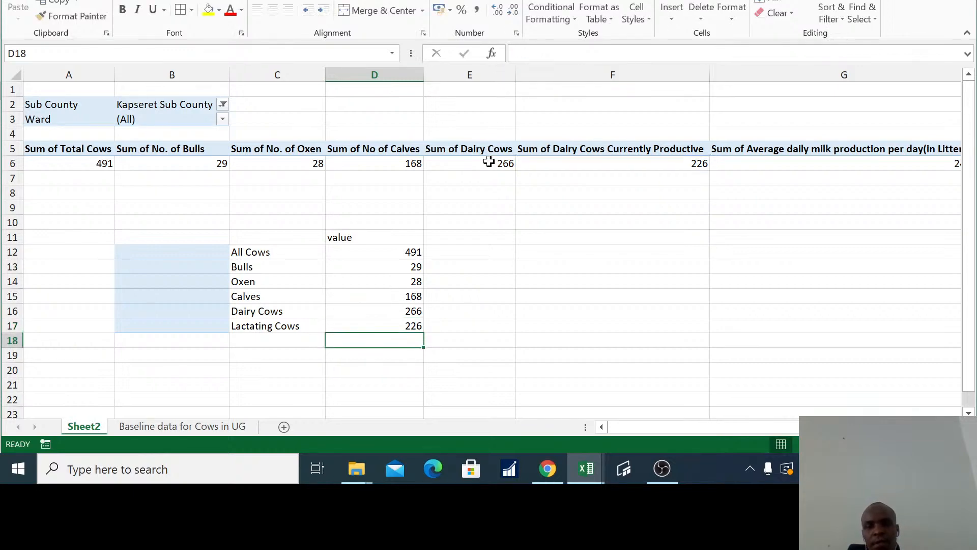
- Centre the value header and the numbers below it in D11:D17
{"action": "left_click_drag", "start_coordinate": [364, 235], "coordinate": [390, 323]}
{"action": "left_click", "coordinate": [273, 10]}
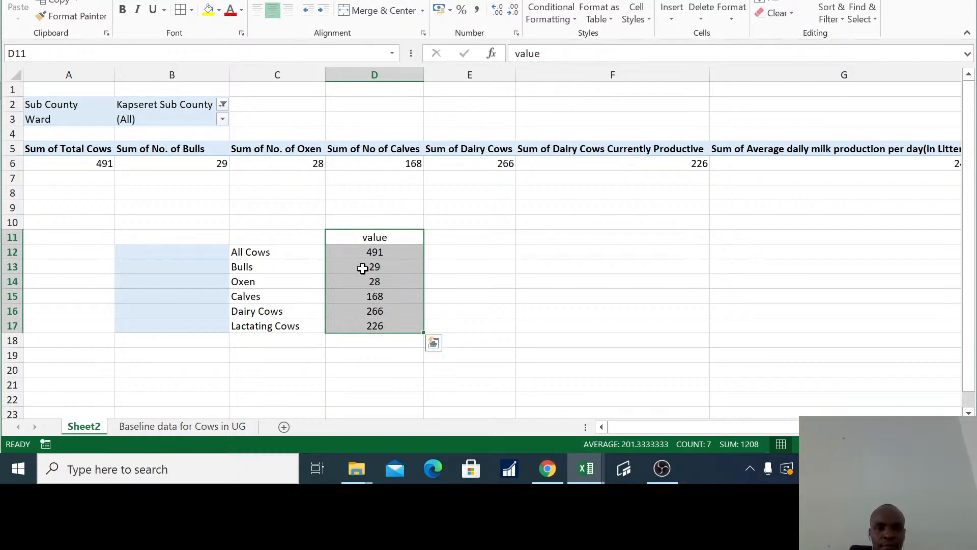
{"action": "left_click", "coordinate": [279, 253]}
- Insert the recommended clustered column chart from the cow categories and values in C12:D17
{"action": "left_click_drag", "start_coordinate": [297, 253], "coordinate": [399, 325]}
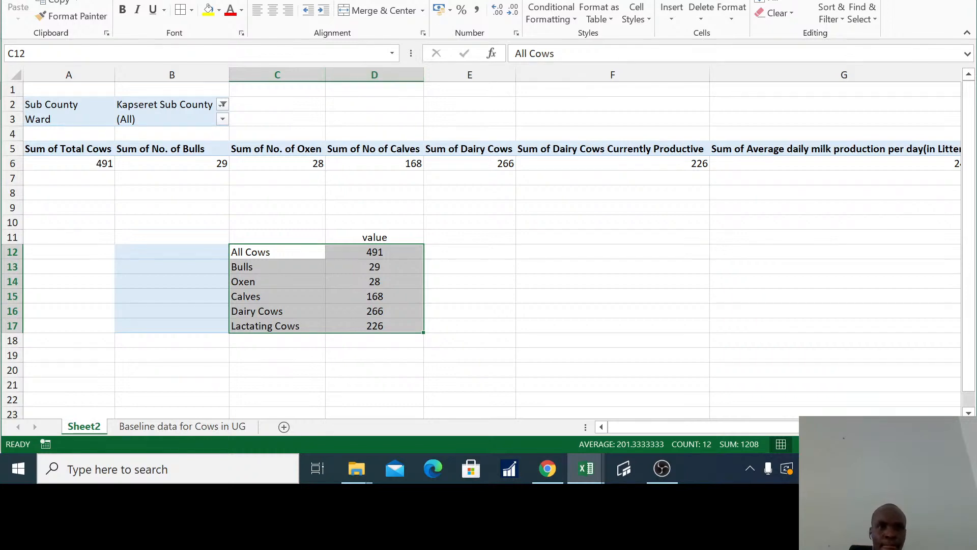
{"action": "left_click", "coordinate": [102, 0]}
{"action": "left_click", "coordinate": [429, 13]}
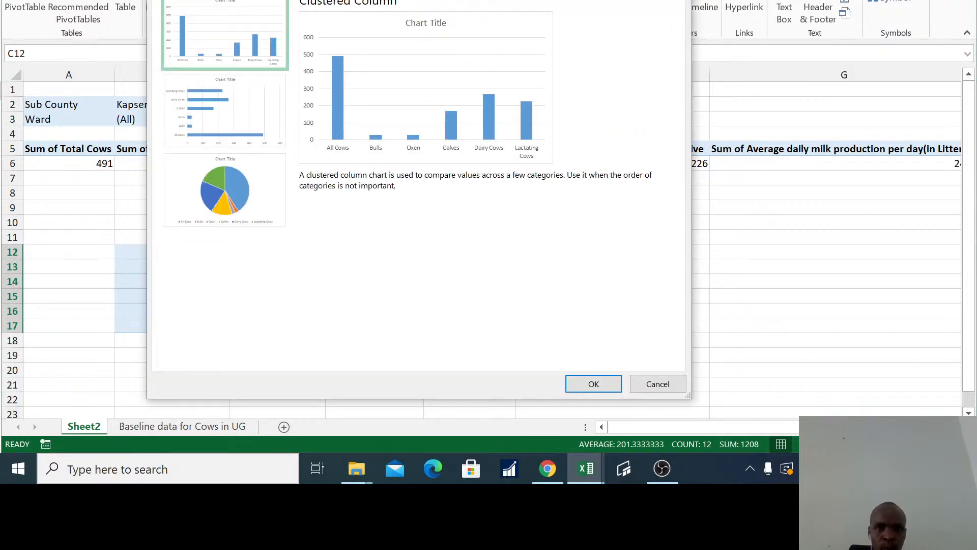
{"action": "left_click", "coordinate": [594, 384]}
- Replace the chart's placeholder title with "Summary"
{"action": "left_click", "coordinate": [512, 164]}
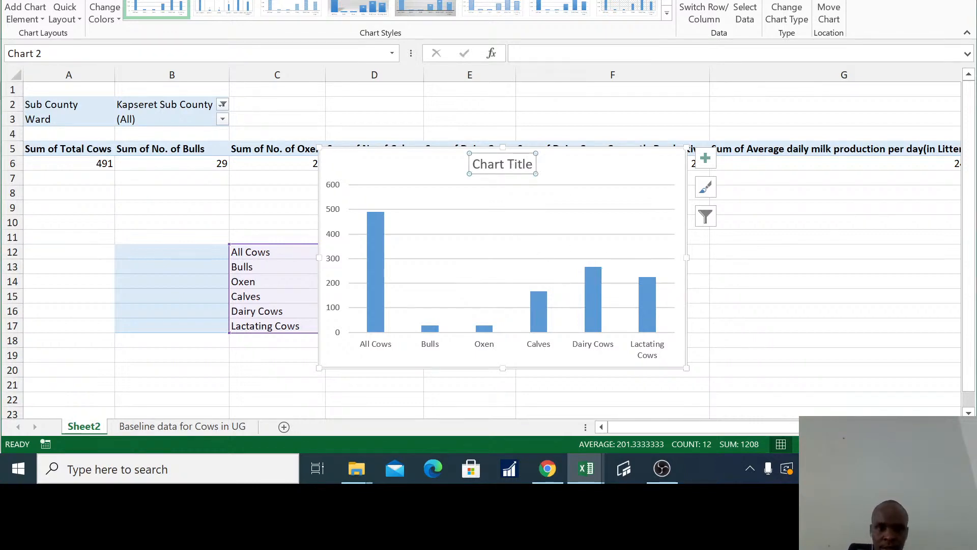
{"action": "left_click", "coordinate": [507, 164]}
{"action": "key", "text": "Delete"}
{"action": "key", "text": "Delete"}
{"action": "key", "text": "Delete"}
{"action": "key", "text": "Delete"}
{"action": "key", "text": "Delete"}
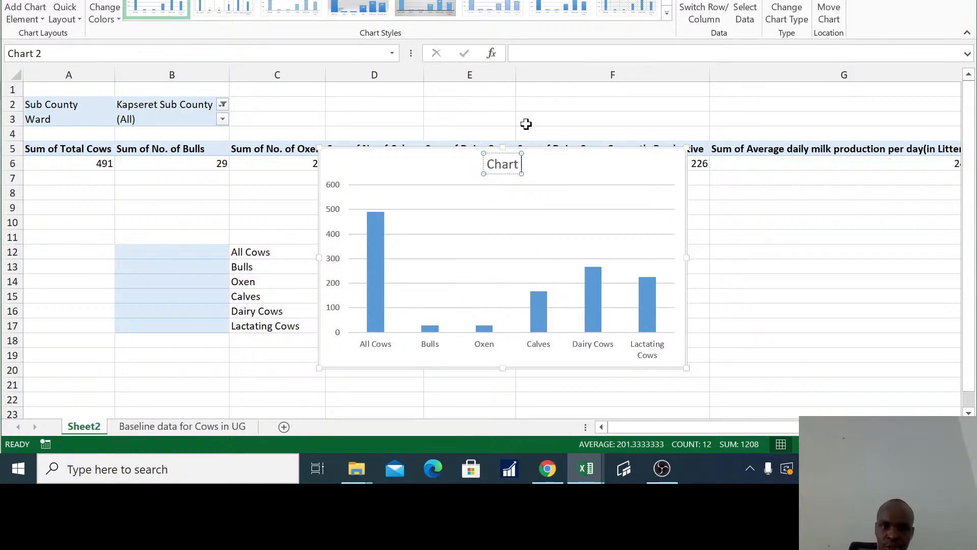
{"action": "key", "text": "BackSpace"}
{"action": "key", "text": "BackSpace"}
{"action": "key", "text": "BackSpace"}
{"action": "key", "text": "BackSpace"}
{"action": "key", "text": "BackSpace"}
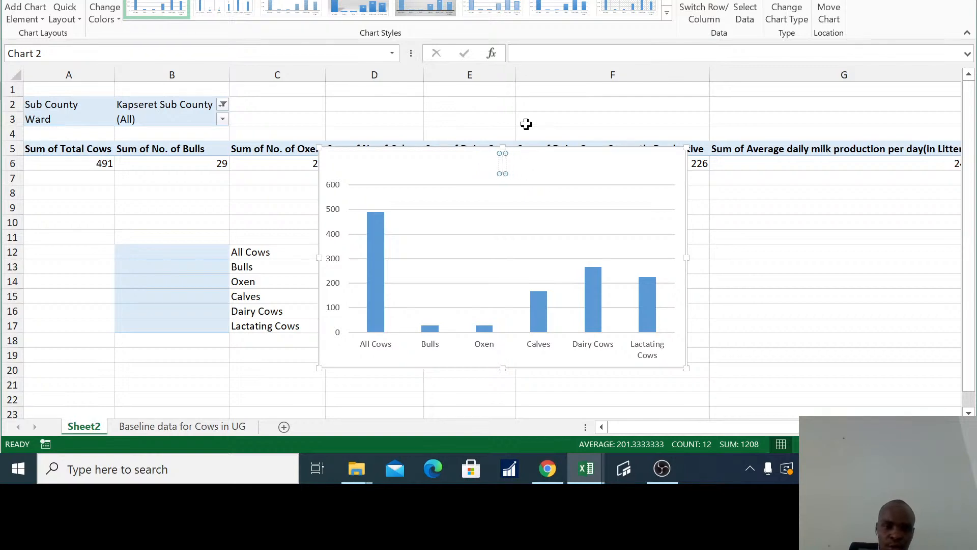
{"action": "type", "text": "Summ"}
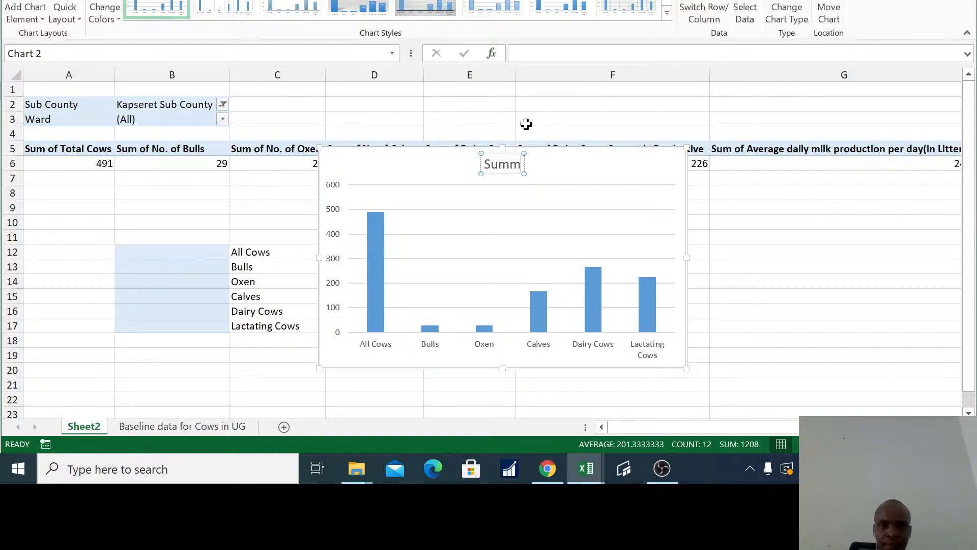
{"action": "type", "text": "ary"}
{"action": "type", "text": "f"}
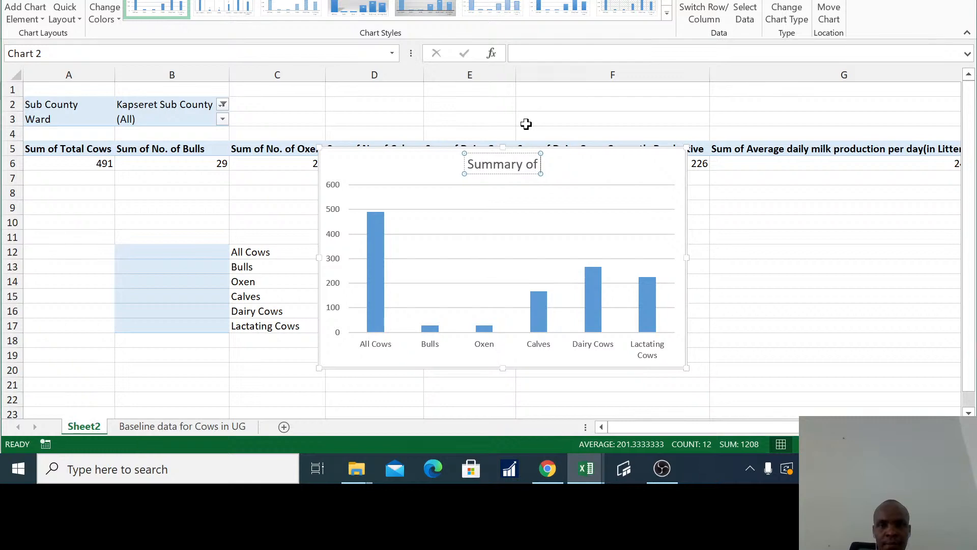
{"action": "type", "text": " the Survery"}
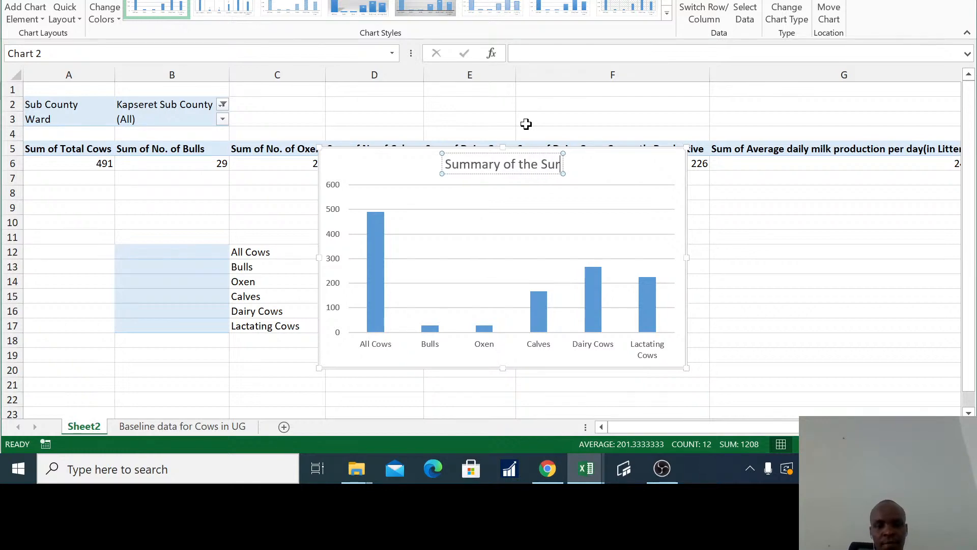
{"action": "key", "text": "BackSpace"}
{"action": "key", "text": "BackSpace"}
{"action": "key", "text": "BackSpace"}
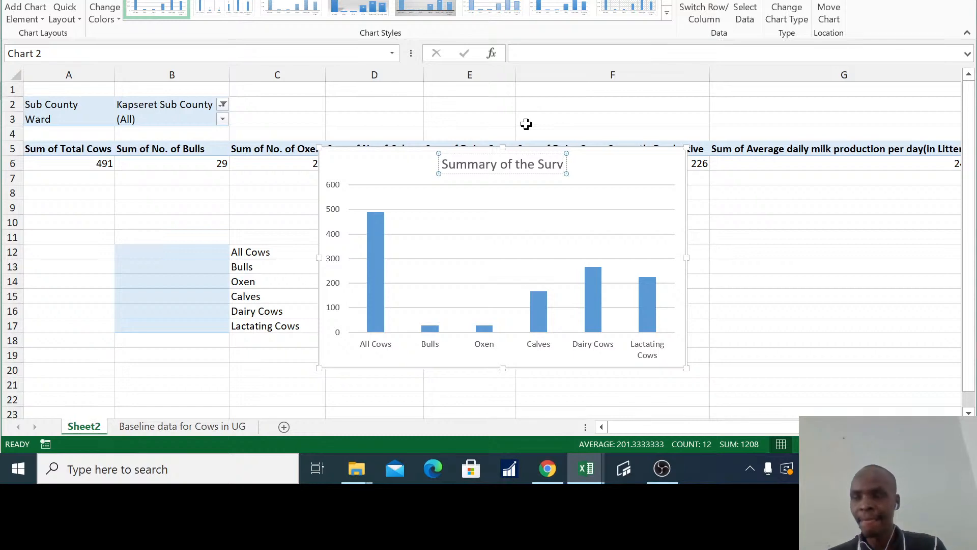
{"action": "key", "text": "BackSpace"}
{"action": "key", "text": "BackSpace"}
{"action": "key", "text": "BackSpace"}
{"action": "key", "text": "BackSpace"}
{"action": "key", "text": "BackSpace"}
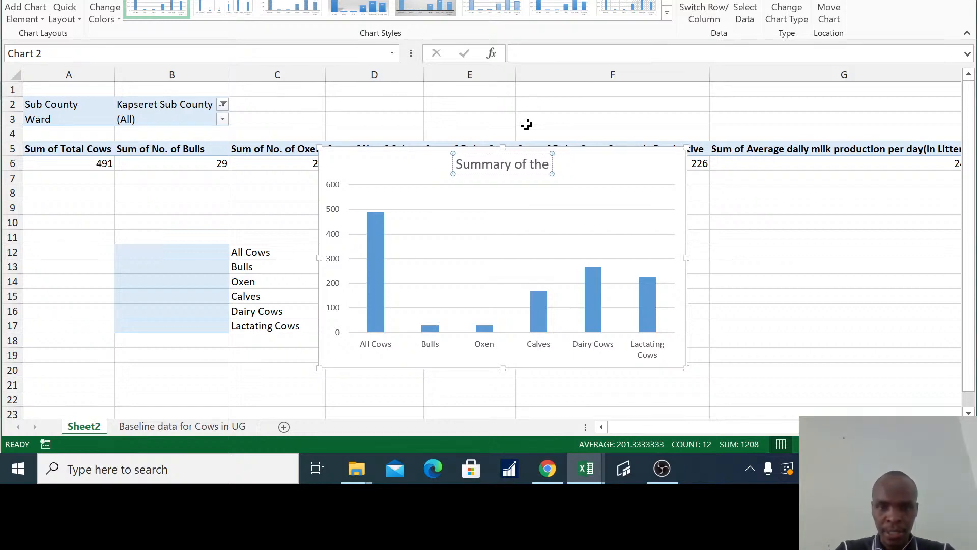
{"action": "key", "text": "BackSpace"}
{"action": "key", "text": "BackSpace"}
{"action": "key", "text": "BackSpace"}
{"action": "key", "text": "BackSpace"}
{"action": "key", "text": "BackSpace"}
{"action": "key", "text": "BackSpace"}
{"action": "type", "text": "of the Cou"}
{"action": "key", "text": "BackSpace"}
{"action": "key", "text": "BackSpace"}
{"action": "key", "text": "BackSpace"}
{"action": "key", "text": "BackSpace"}
{"action": "key", "text": "BackSpace"}
{"action": "key", "text": "BackSpace"}
{"action": "key", "text": "BackSpace"}
{"action": "key", "text": "BackSpace"}
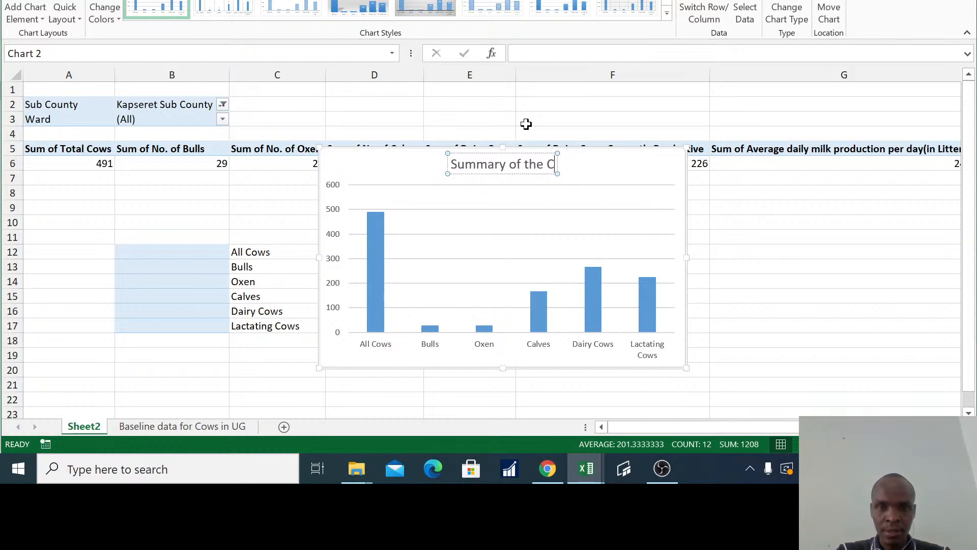
{"action": "key", "text": "BackSpace"}
{"action": "key", "text": "BackSpace"}
{"action": "key", "text": "BackSpace"}
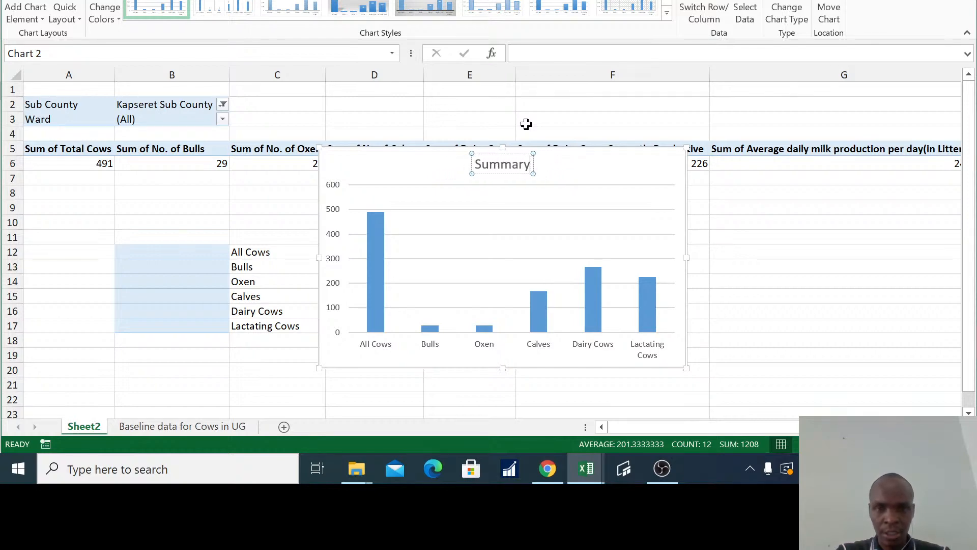
{"action": "key", "text": "Return"}
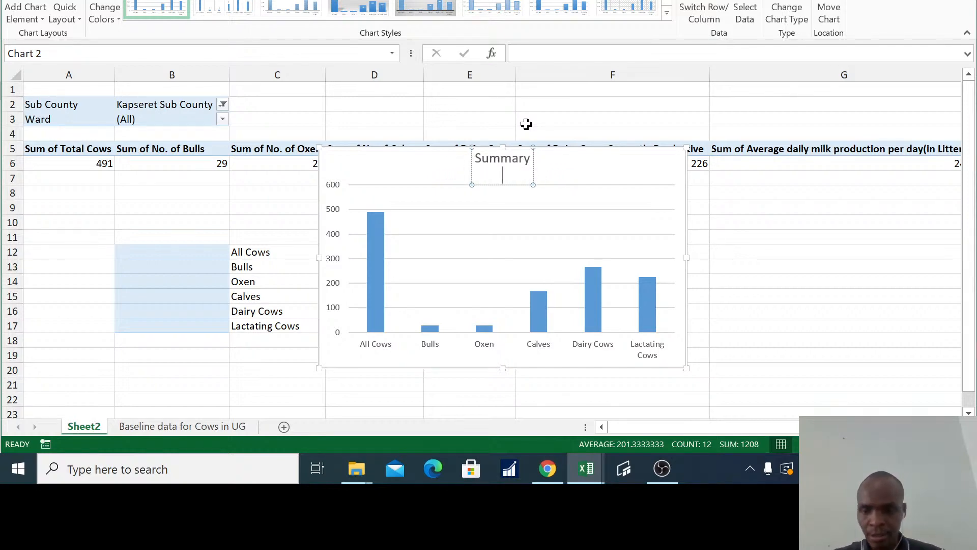
{"action": "key", "text": "BackSpace"}
{"action": "left_click", "coordinate": [396, 157]}
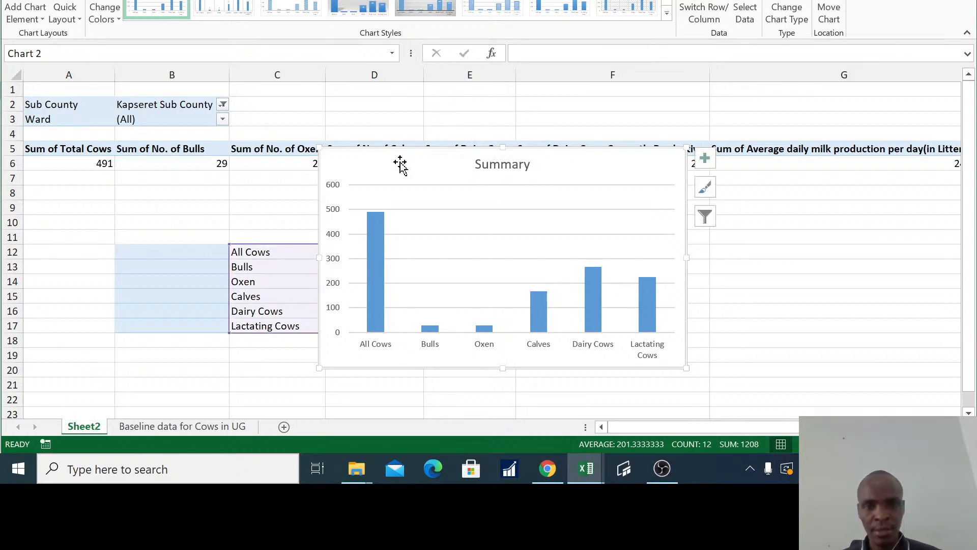
- Add data labels to the columns of the Summary chart
{"action": "right_click", "coordinate": [376, 270]}
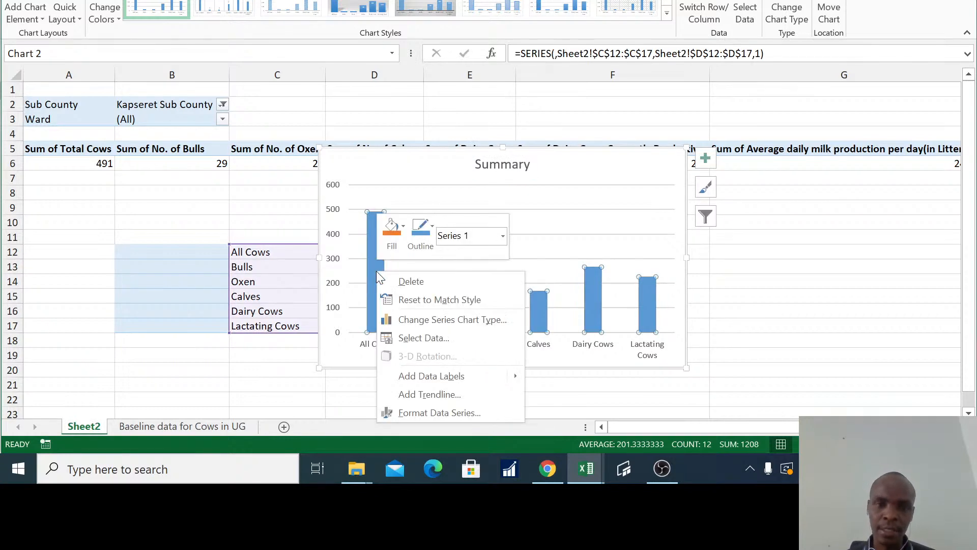
{"action": "mouse_move", "coordinate": [496, 377]}
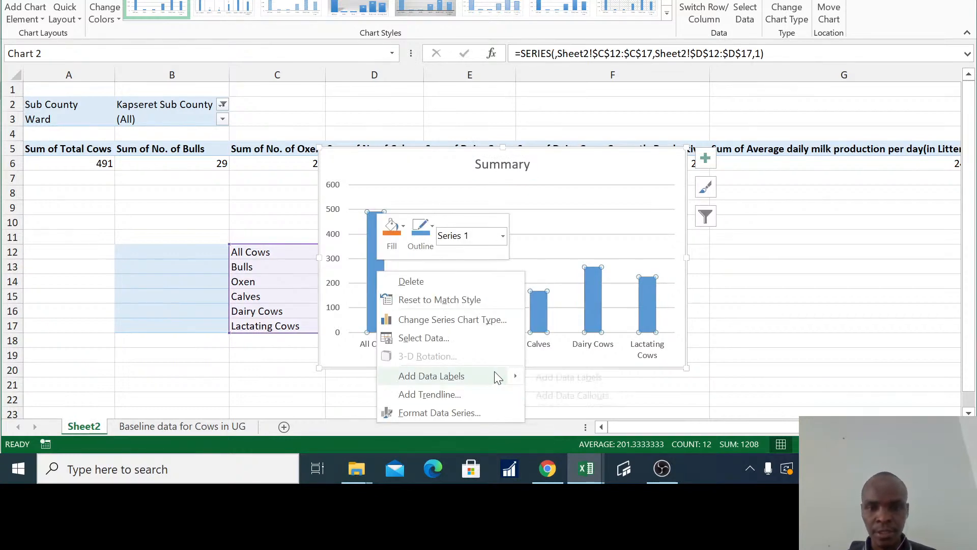
{"action": "left_click", "coordinate": [576, 380]}
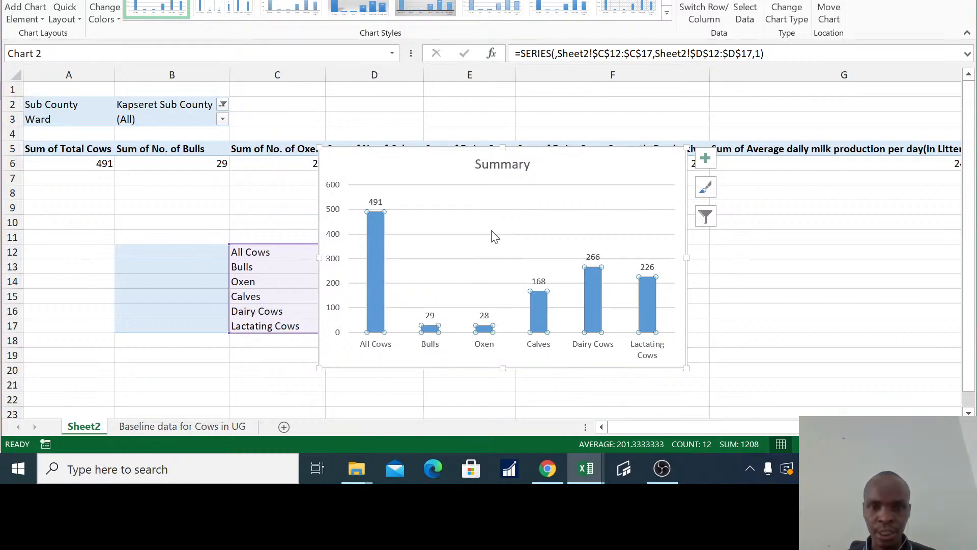
{"action": "left_click", "coordinate": [29, 20]}
{"action": "mouse_move", "coordinate": [68, 116]}
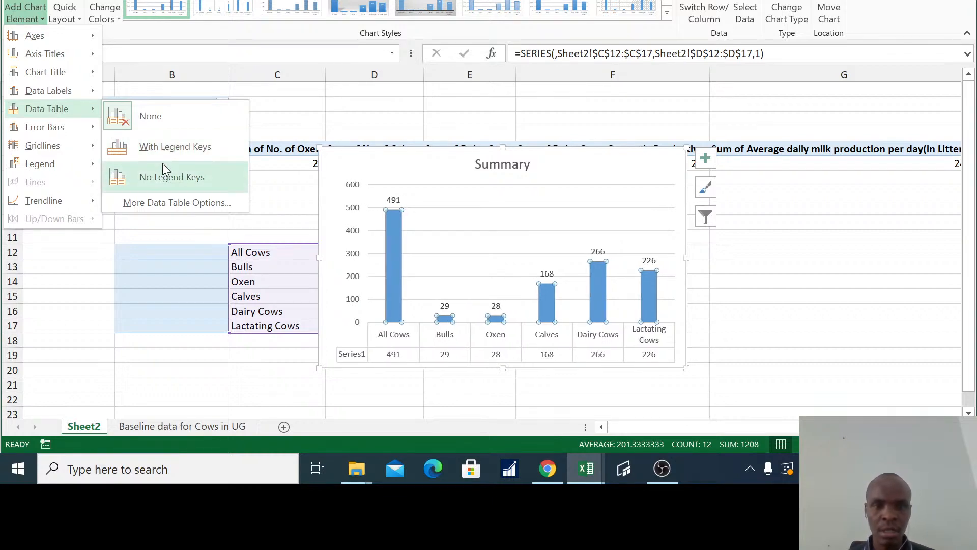
{"action": "left_click", "coordinate": [613, 151]}
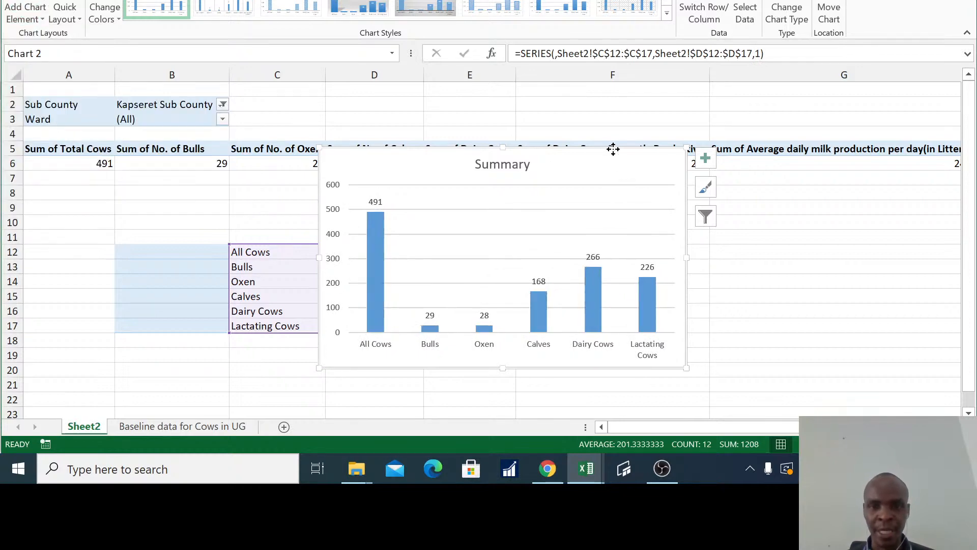
{"action": "right_click", "coordinate": [613, 149]}
{"action": "left_click", "coordinate": [657, 154]}
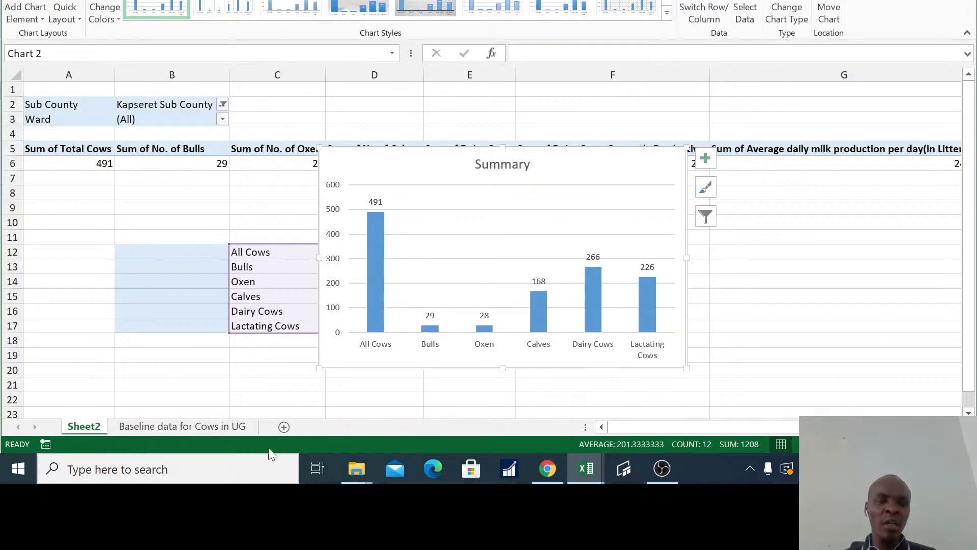
- Insert a new blank worksheet in front of Sheet2
{"action": "right_click", "coordinate": [68, 429]}
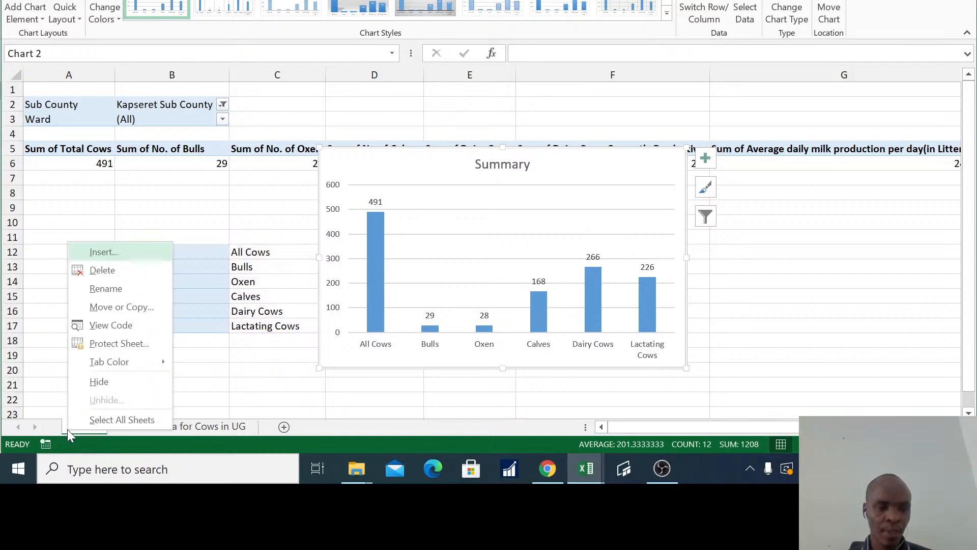
{"action": "left_click", "coordinate": [103, 252]}
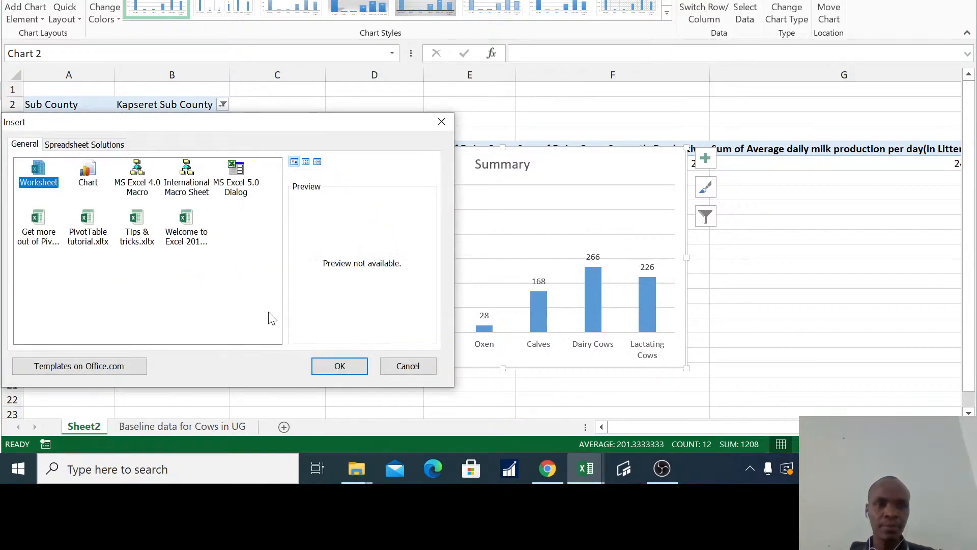
{"action": "left_click", "coordinate": [338, 366]}
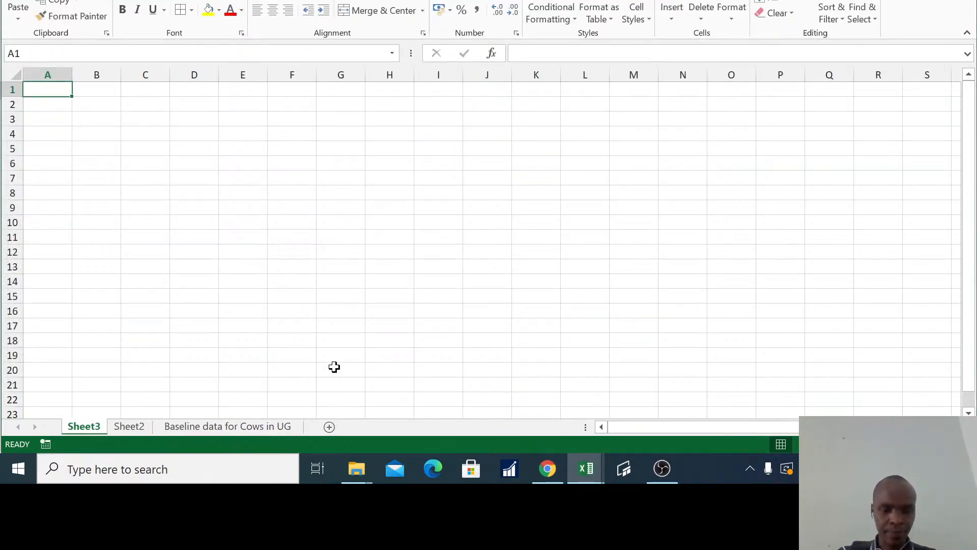
- Rename the new worksheet as Dashboard
{"action": "type", "text": "Da"}
{"action": "key", "text": "BackSpace"}
{"action": "key", "text": "BackSpace"}
{"action": "double_click", "coordinate": [87, 427]}
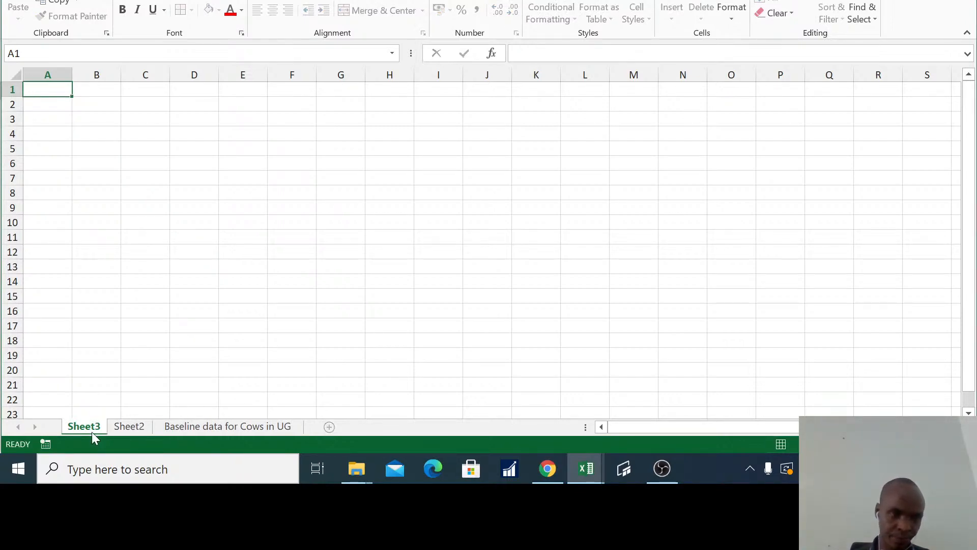
{"action": "type", "text": "Dashb"}
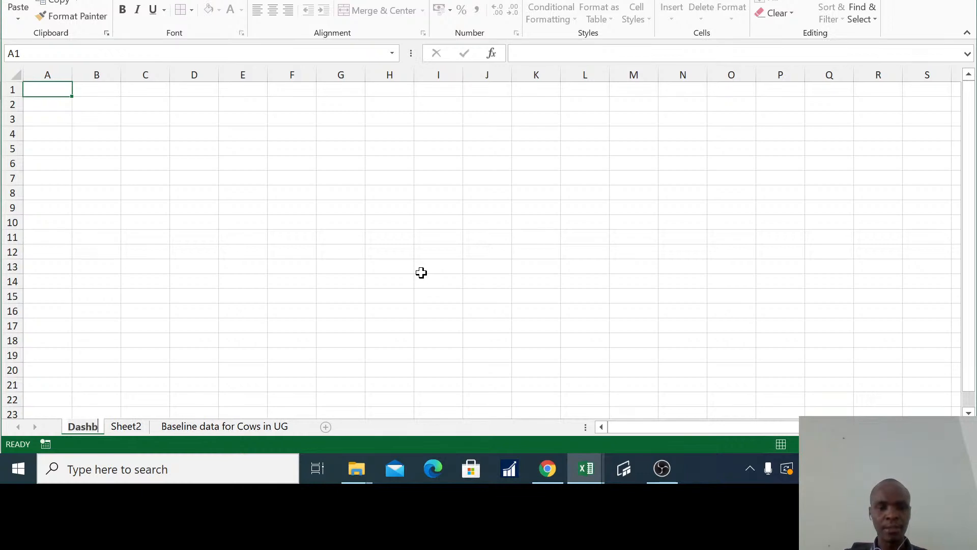
{"action": "type", "text": "oard"}
{"action": "key", "text": "Return"}
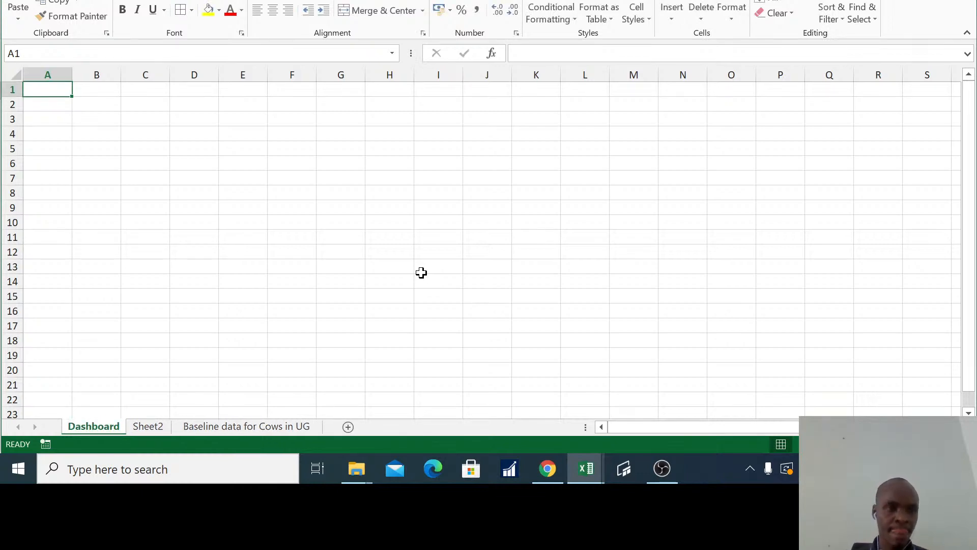
- Copy the Summary chart from Sheet2 to the Dashboard sheet around B4 and shift it slightly from its pasted position
{"action": "left_click", "coordinate": [128, 242]}
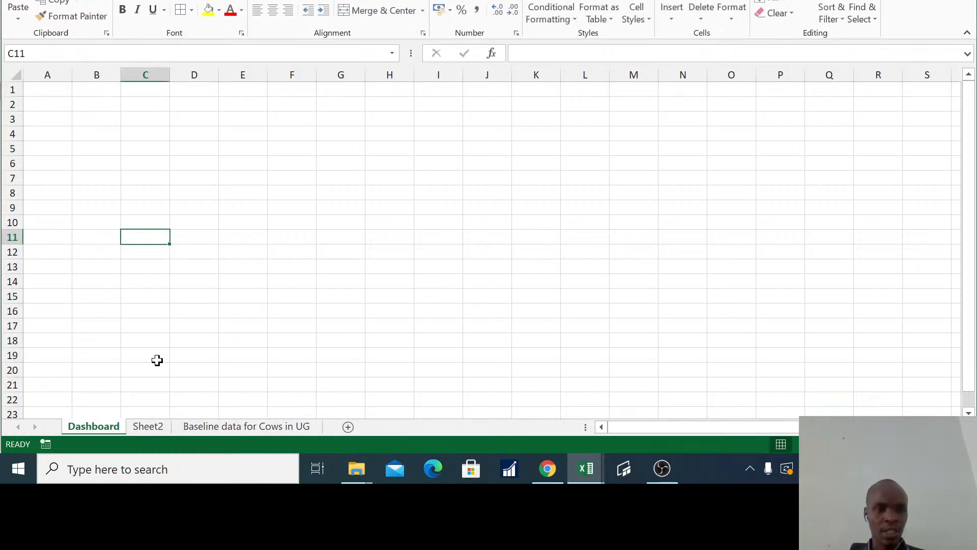
{"action": "left_click", "coordinate": [153, 429]}
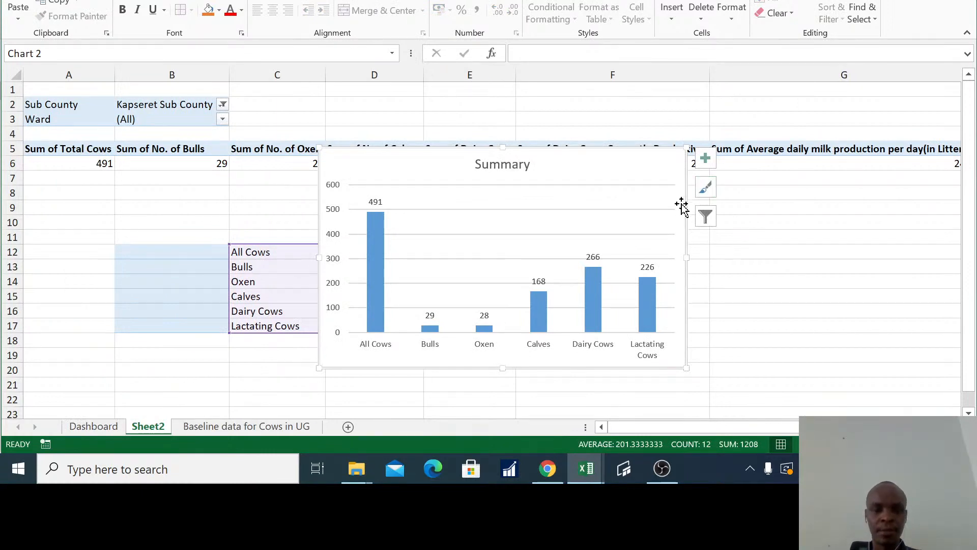
{"action": "left_click", "coordinate": [89, 427]}
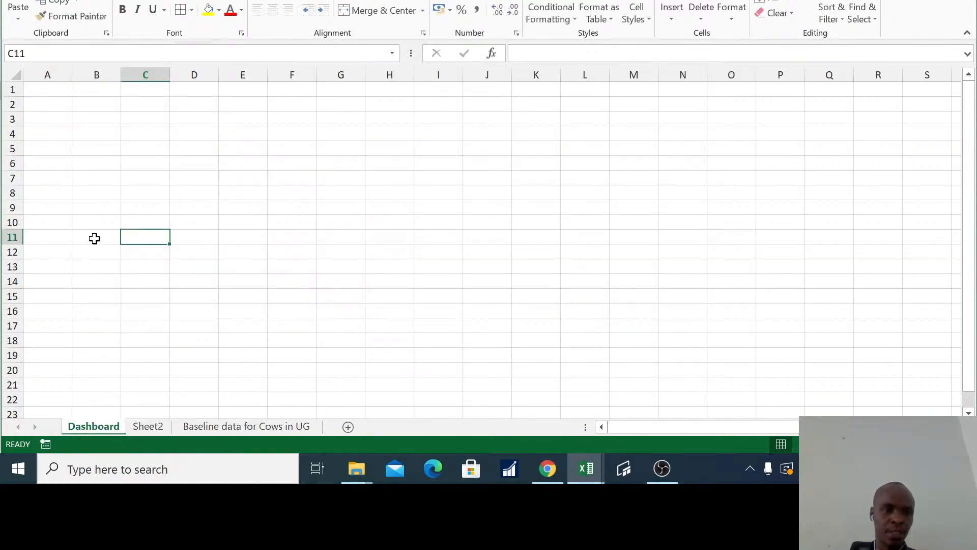
{"action": "left_click", "coordinate": [82, 133]}
{"action": "key", "text": "ctrl+v"}
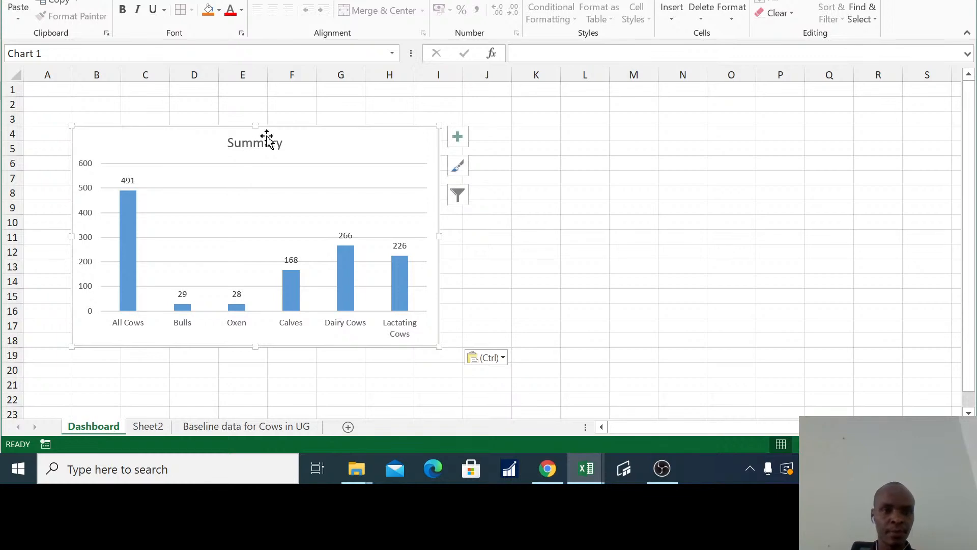
{"action": "mouse_move", "coordinate": [255, 125]}
{"action": "left_mouse_down"}
{"action": "mouse_move", "coordinate": [292, 124]}
{"action": "mouse_move", "coordinate": [266, 123]}
{"action": "left_mouse_up"}
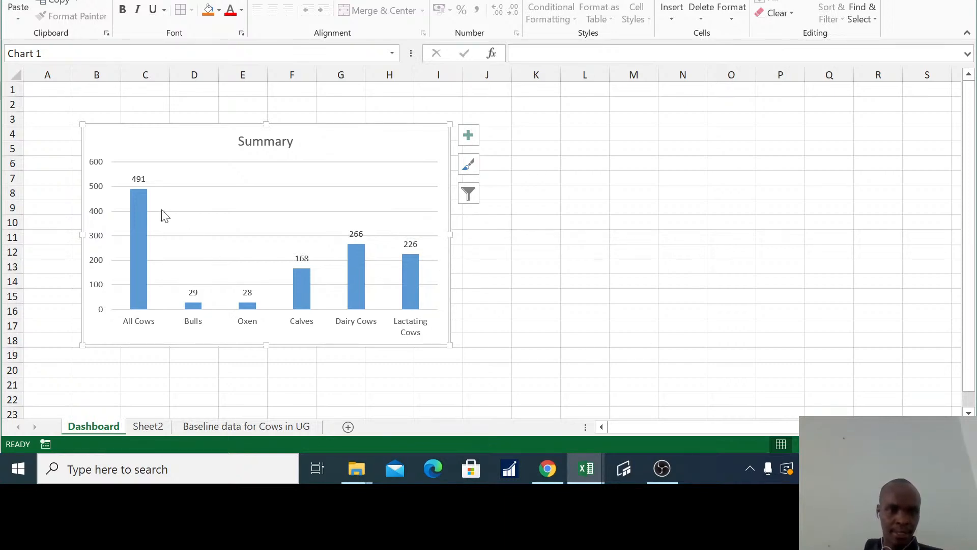
- Set the pivot table's Sub County filter on Sheet2 to (All) and check the chart on the Dashboard sheet
{"action": "left_click", "coordinate": [265, 426]}
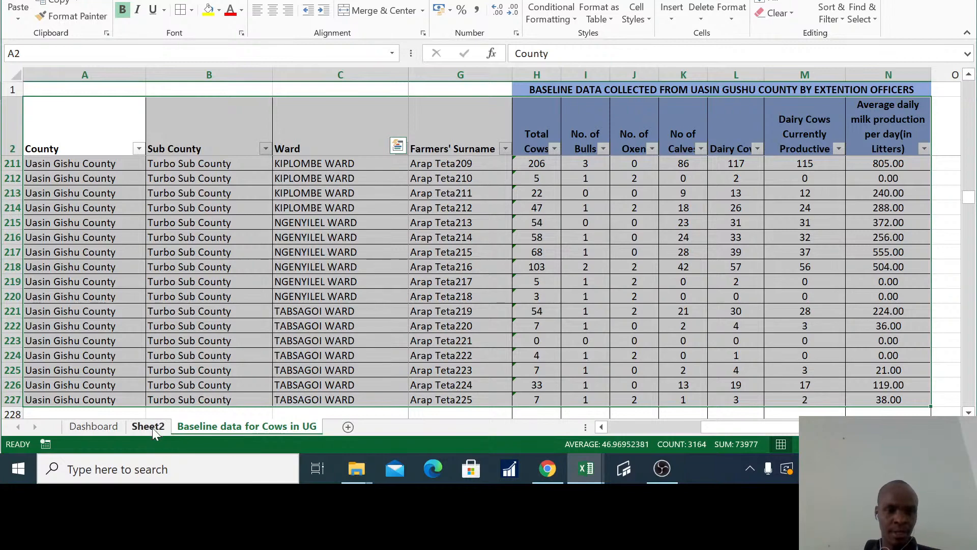
{"action": "left_click", "coordinate": [148, 427]}
{"action": "left_click", "coordinate": [223, 104]}
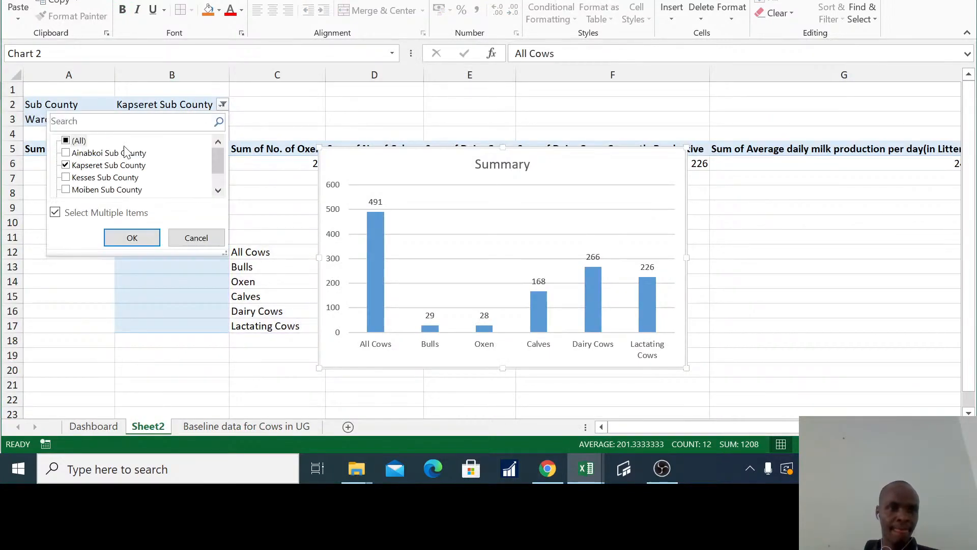
{"action": "left_click", "coordinate": [132, 238]}
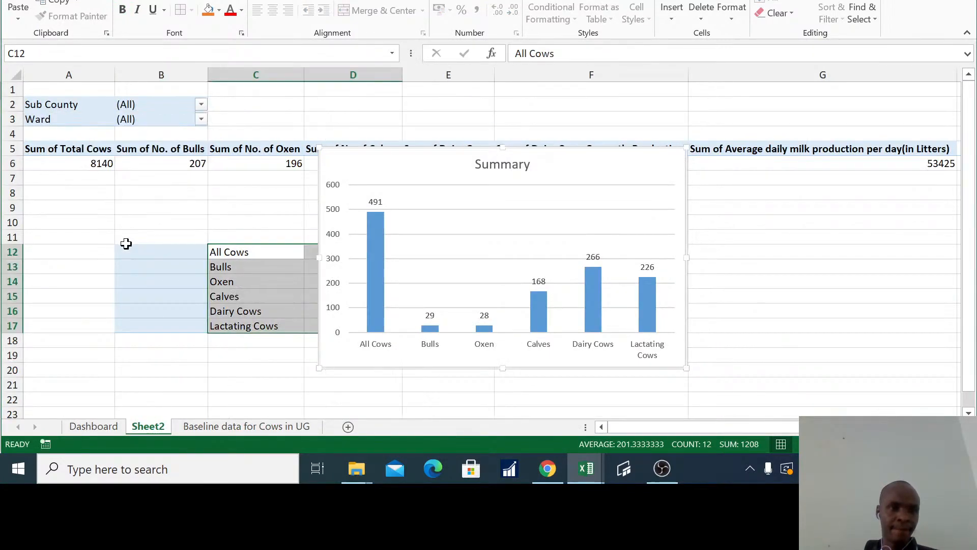
{"action": "left_click", "coordinate": [94, 426]}
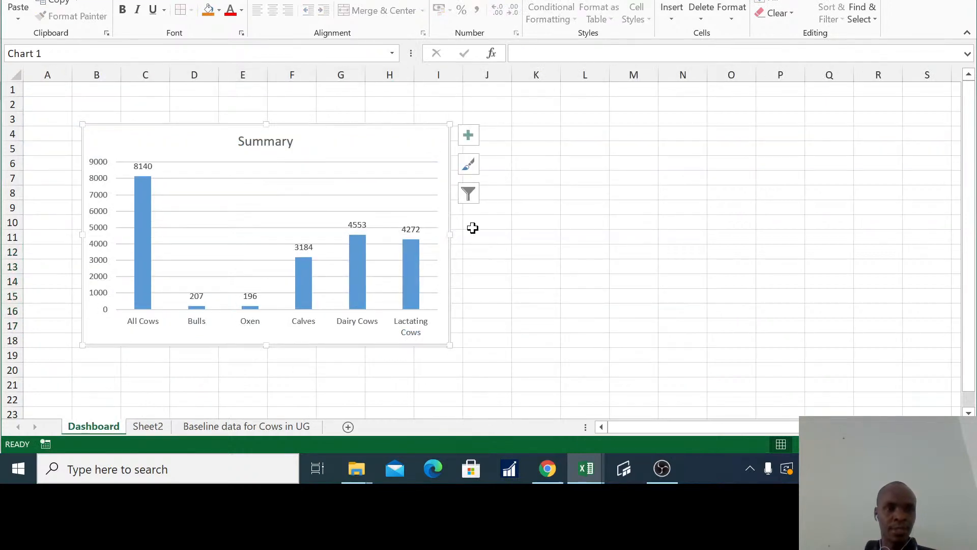
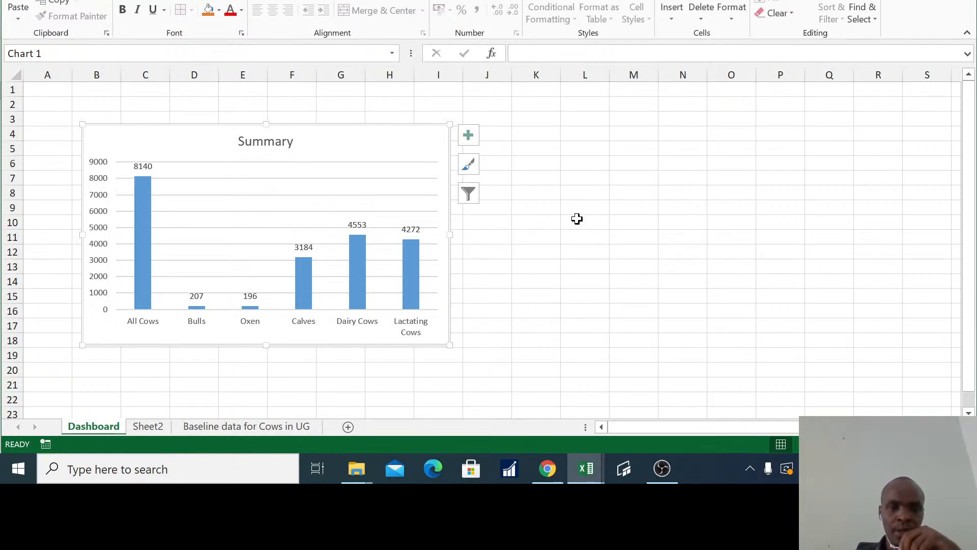
- Move the Summary chart on Sheet2 below the pivot table's row of totals so it no longer covers them
{"action": "left_click", "coordinate": [148, 429]}
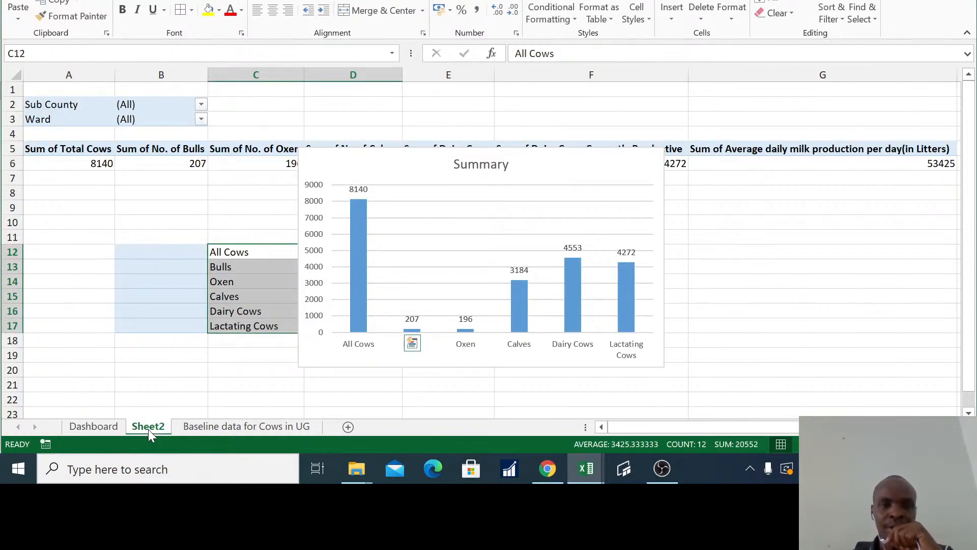
{"action": "left_click_drag", "start_coordinate": [575, 153], "coordinate": [620, 179]}
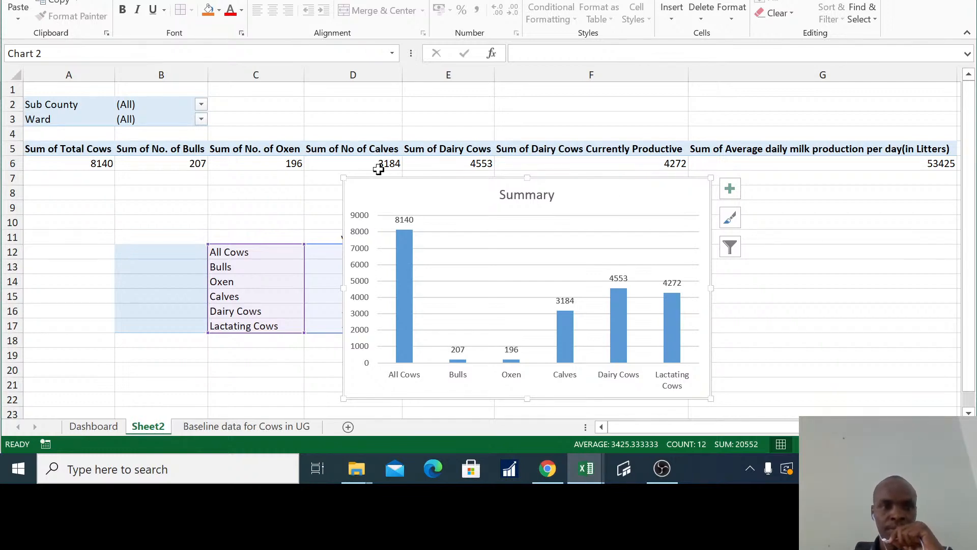
{"action": "left_click", "coordinate": [152, 118]}
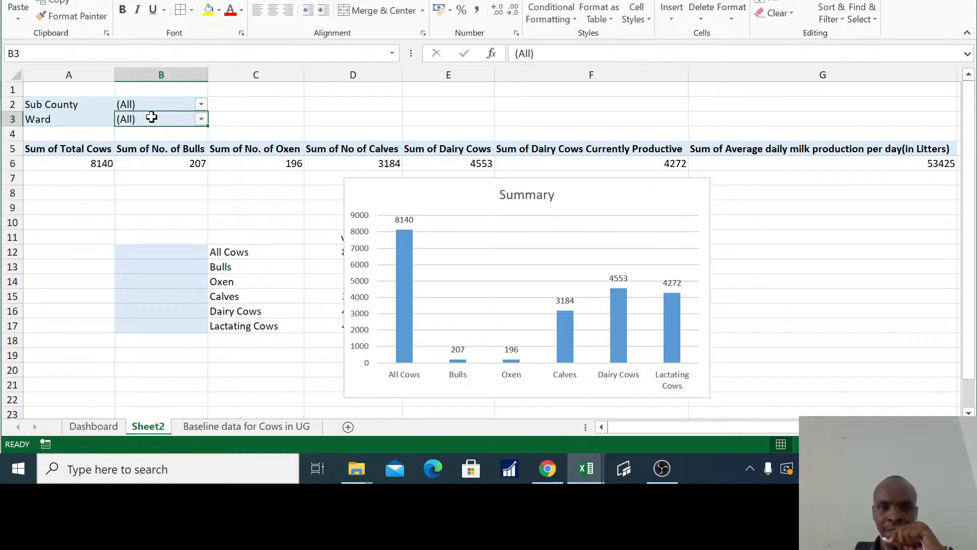
- Insert pivot table slicers for Sub County, Ward and Extension officers
{"action": "left_click", "coordinate": [167, 163]}
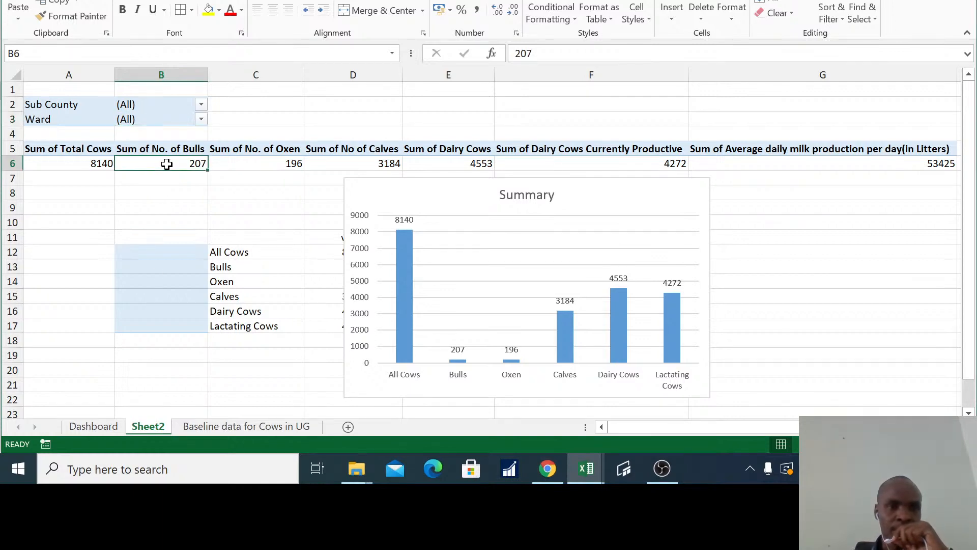
{"action": "left_click", "coordinate": [132, 0]}
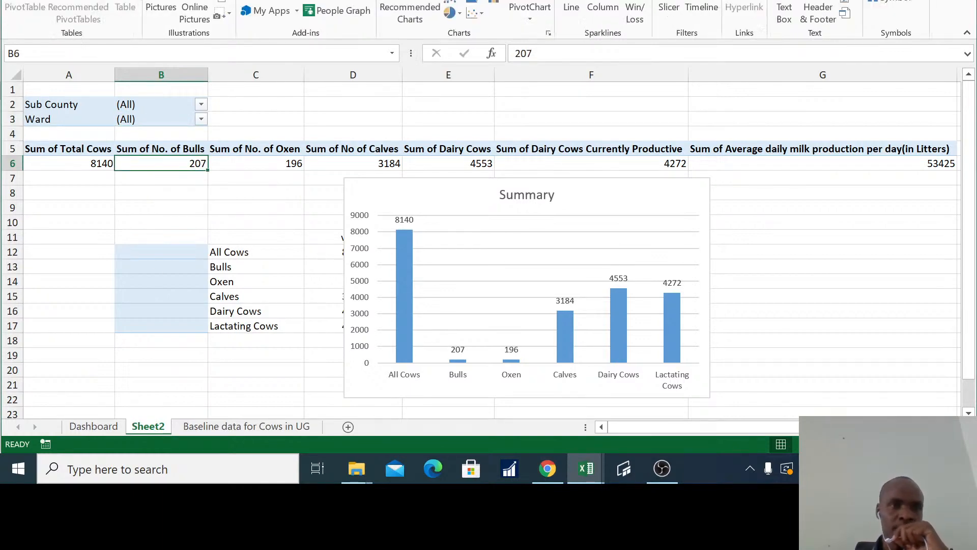
{"action": "left_click", "coordinate": [669, 10]}
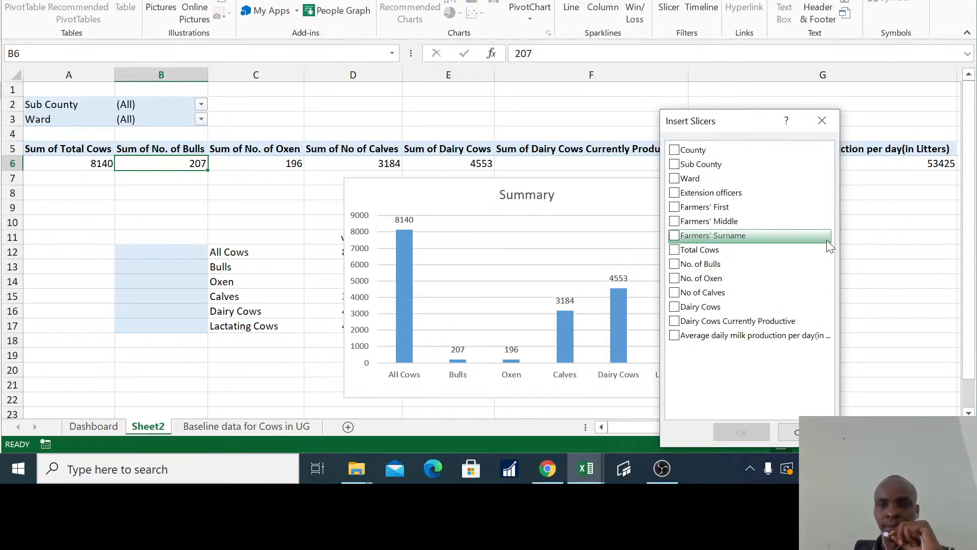
{"action": "left_click", "coordinate": [674, 165]}
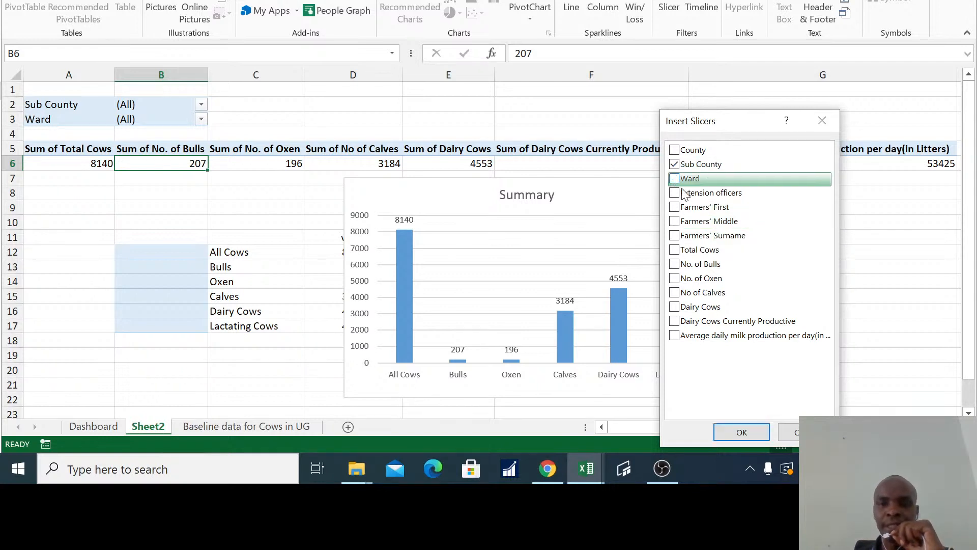
{"action": "left_click", "coordinate": [675, 179]}
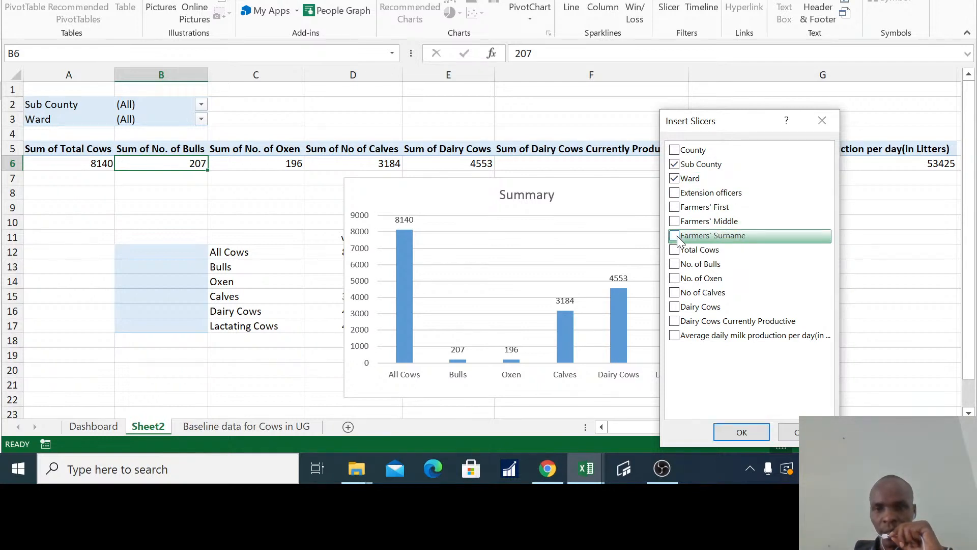
{"action": "left_click", "coordinate": [675, 192]}
{"action": "left_click", "coordinate": [741, 432]}
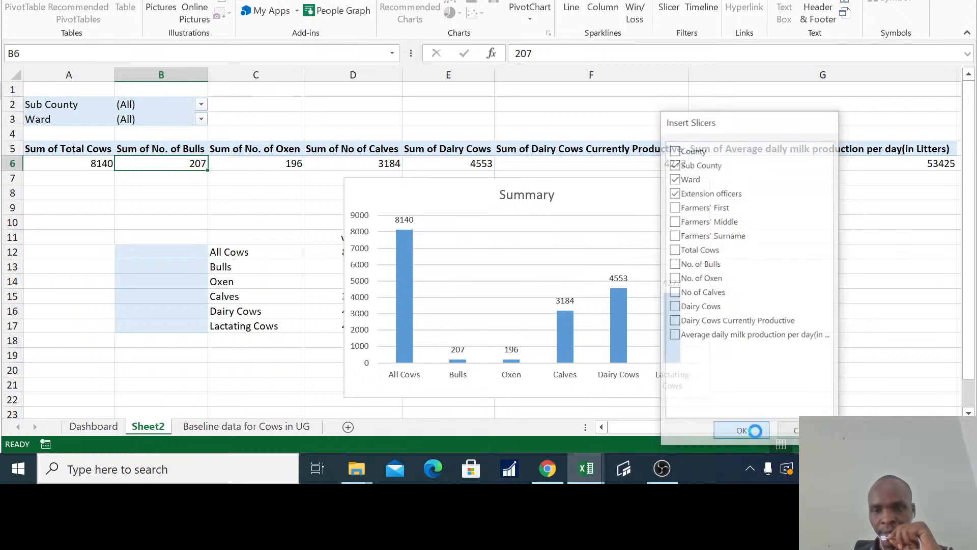
- Spread the slicers below the pivot headers, with Ward over columns B and C, Sub County over column E and Extension officers over column G
{"action": "left_click_drag", "start_coordinate": [551, 202], "coordinate": [798, 179]}
{"action": "left_click_drag", "start_coordinate": [469, 172], "coordinate": [194, 176]}
{"action": "left_click_drag", "start_coordinate": [452, 136], "coordinate": [453, 178]}
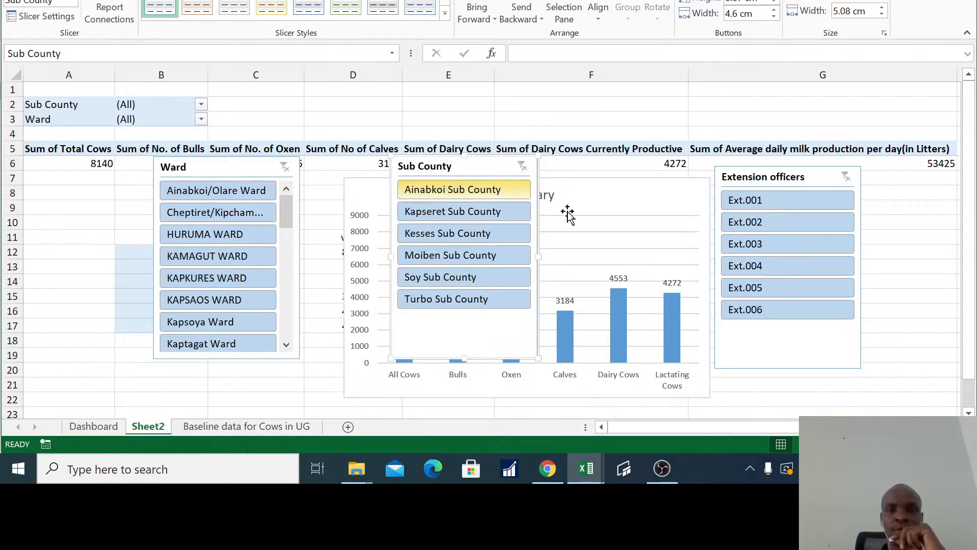
{"action": "left_click", "coordinate": [793, 175]}
- Try light and dark styles on the Sub County slicer and settle on the first blue style in the Dark group
{"action": "left_click", "coordinate": [476, 168]}
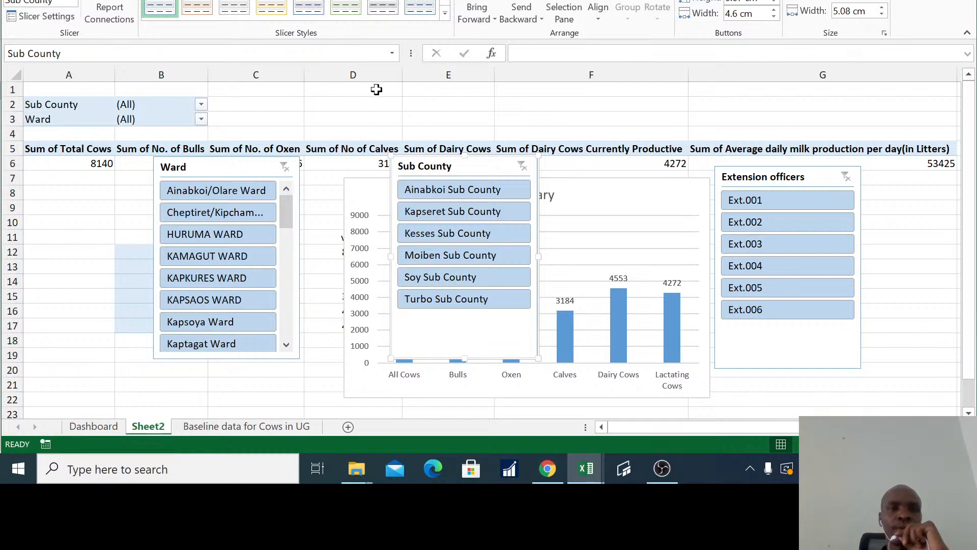
{"action": "left_click", "coordinate": [234, 9]}
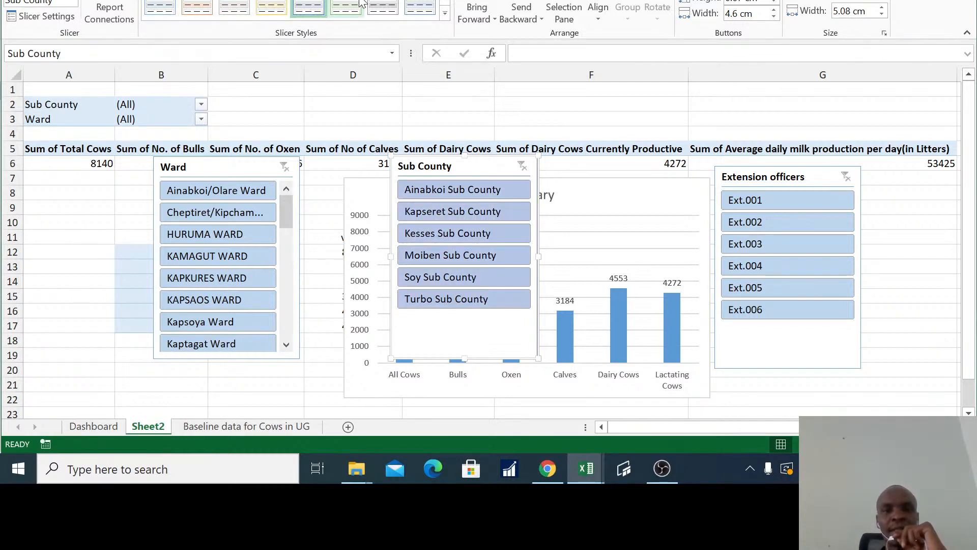
{"action": "left_click", "coordinate": [345, 9]}
{"action": "left_click", "coordinate": [444, 15]}
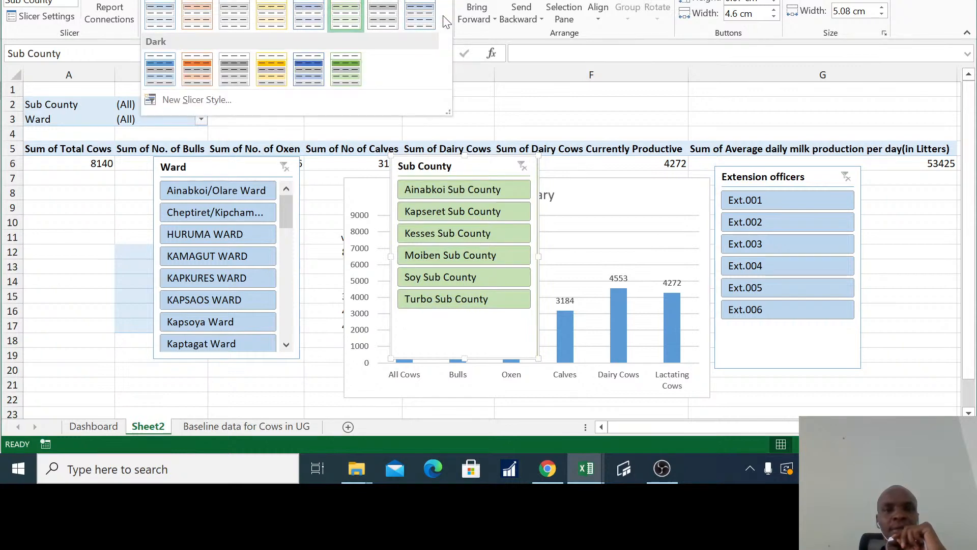
{"action": "left_click", "coordinate": [272, 69]}
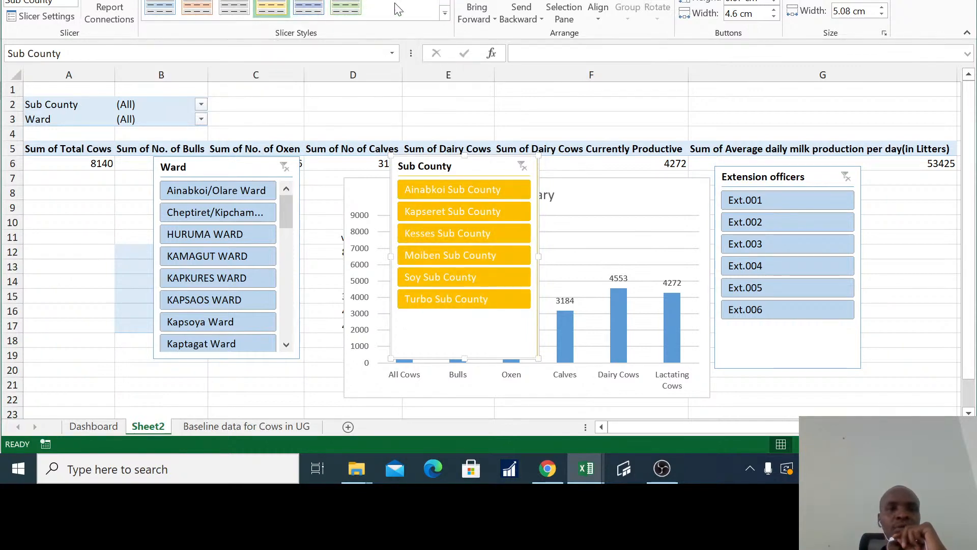
{"action": "left_click", "coordinate": [160, 8]}
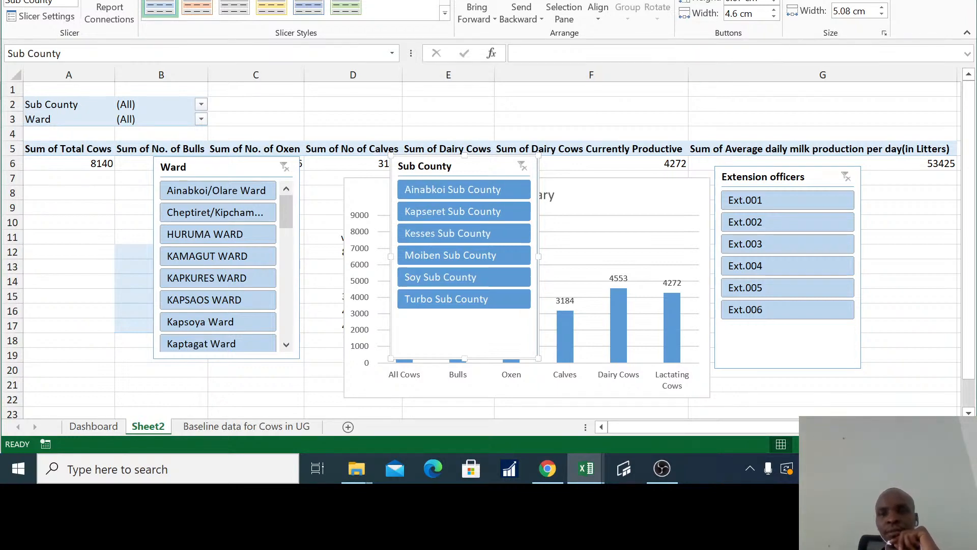
- Lay out the Sub County slicer's buttons in three columns, widen it to about 10.07 cm and shorten it to fit two rows
{"action": "left_click", "coordinate": [773, 0]}
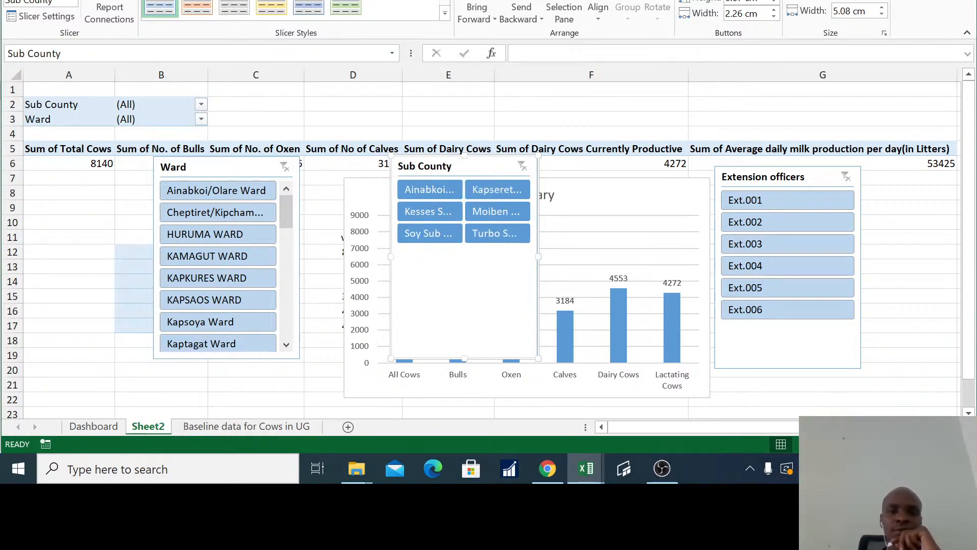
{"action": "left_click_drag", "start_coordinate": [538, 257], "coordinate": [658, 256]}
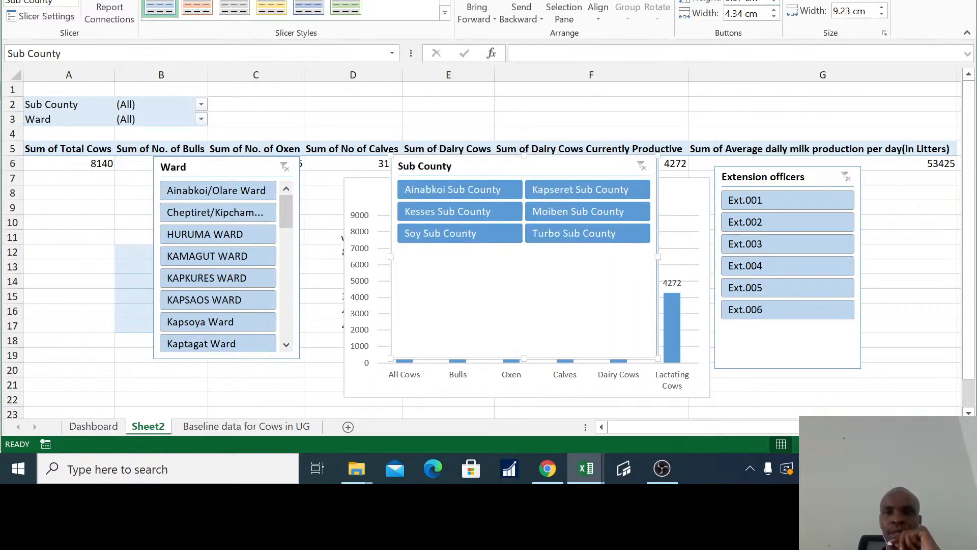
{"action": "left_click", "coordinate": [774, 0]}
{"action": "left_click_drag", "start_coordinate": [658, 255], "coordinate": [682, 256]}
{"action": "left_click_drag", "start_coordinate": [536, 359], "coordinate": [561, 232]}
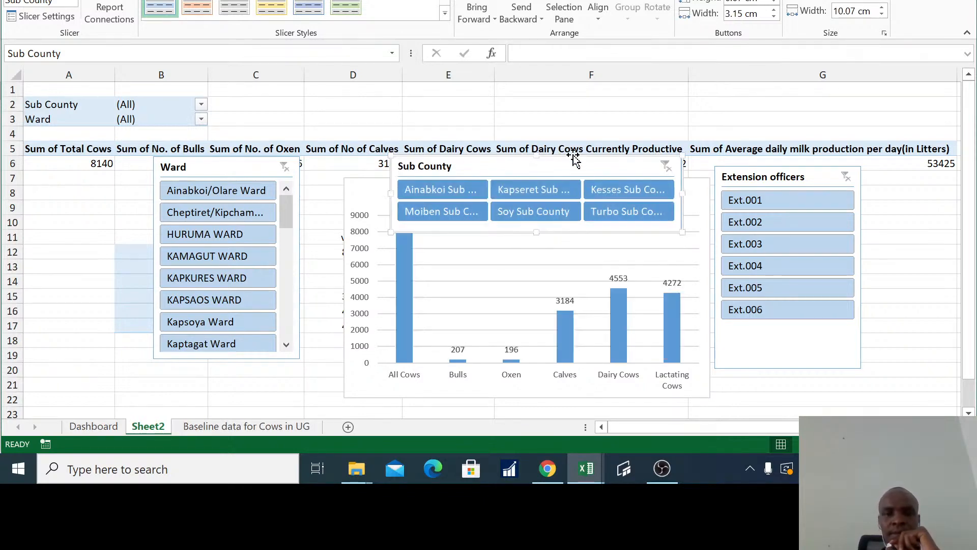
- Give the Extension officers slicer three button columns, widen it to about 6.49 cm, shorten it to two rows and place it beside Sub County
{"action": "left_click", "coordinate": [781, 180]}
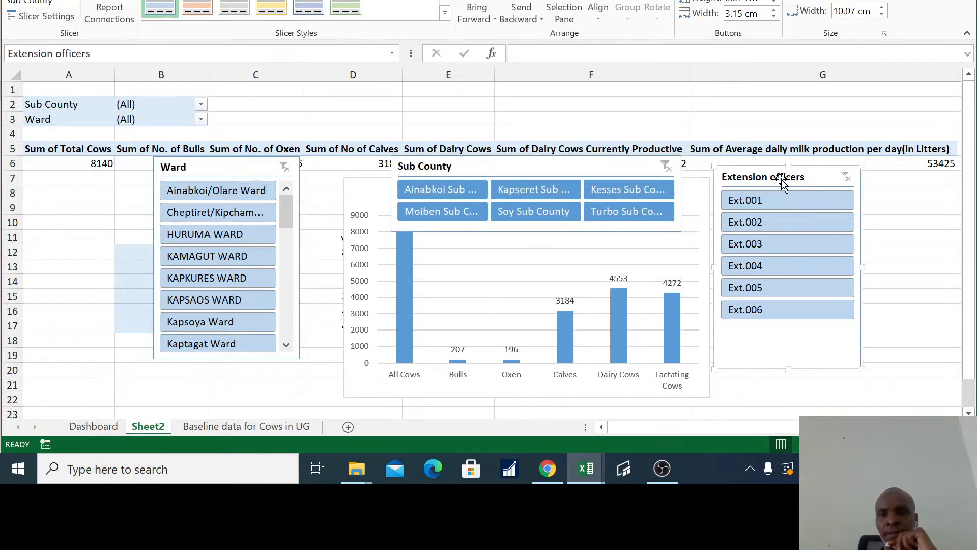
{"action": "left_click", "coordinate": [774, 0]}
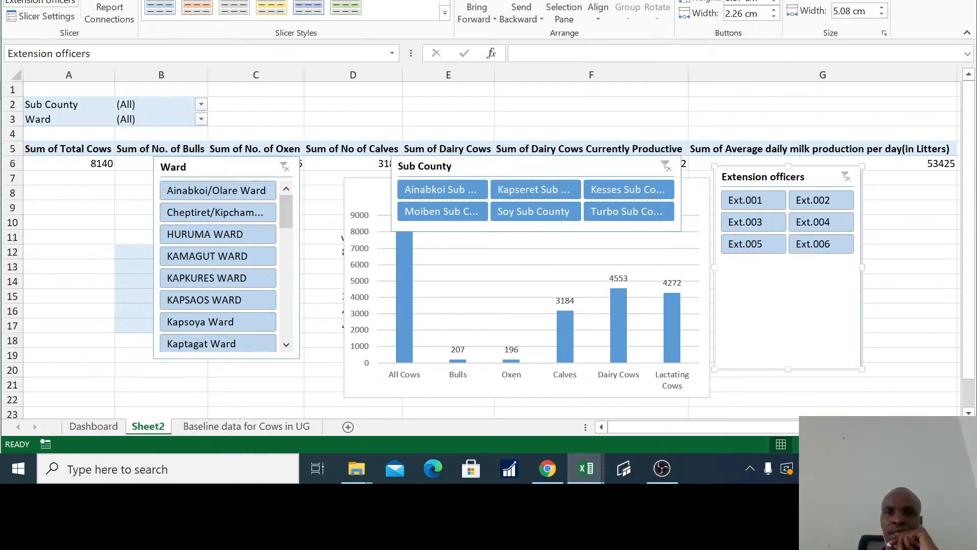
{"action": "left_click", "coordinate": [775, 1]}
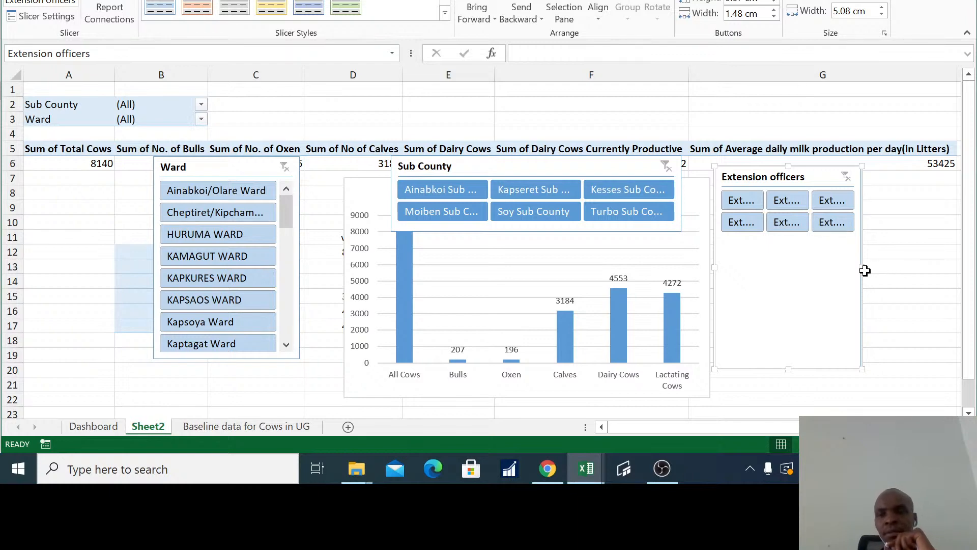
{"action": "left_click_drag", "start_coordinate": [862, 268], "coordinate": [902, 260]}
{"action": "left_click_drag", "start_coordinate": [811, 370], "coordinate": [835, 238]}
{"action": "left_click_drag", "start_coordinate": [799, 177], "coordinate": [768, 165]}
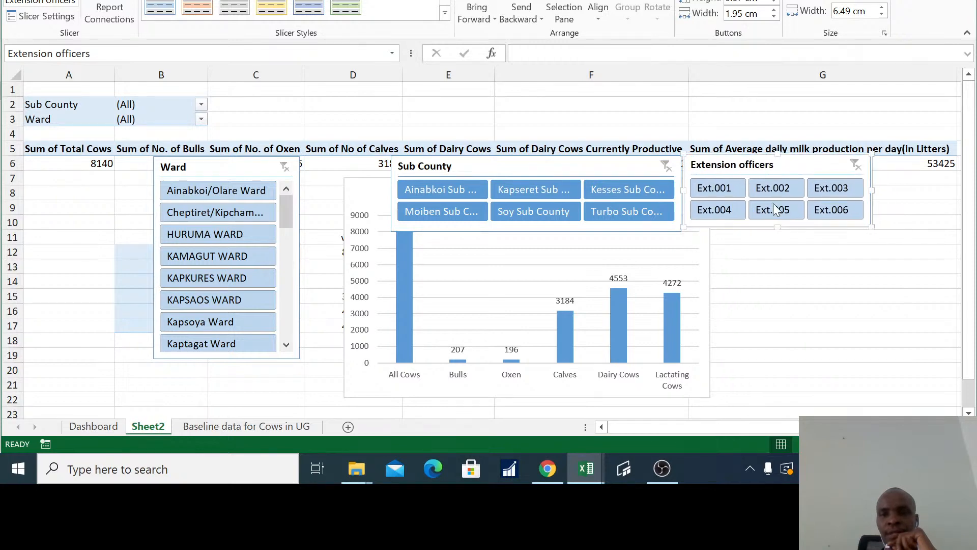
{"action": "left_click_drag", "start_coordinate": [778, 230], "coordinate": [778, 235]}
- Lay out the Ward slicer in five button columns, stretch it from column A to about 15.36 cm wide and trim its empty lower part
{"action": "left_click", "coordinate": [207, 168]}
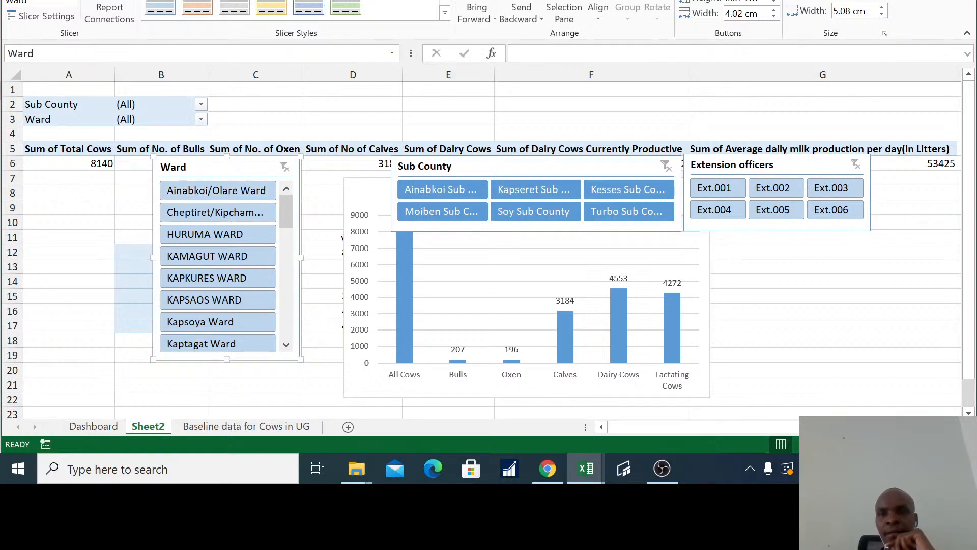
{"action": "left_click", "coordinate": [775, 0]}
{"action": "left_click", "coordinate": [774, 0]}
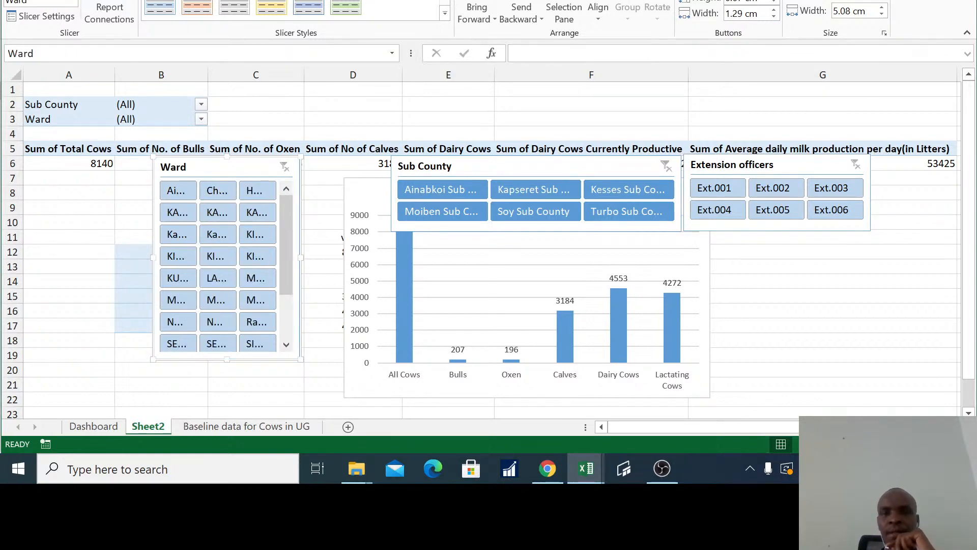
{"action": "left_click", "coordinate": [774, 0]}
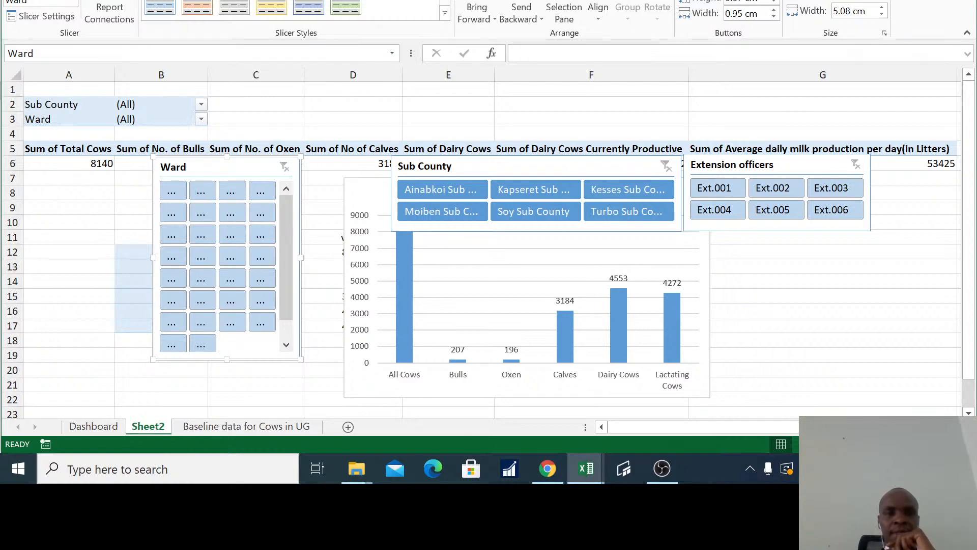
{"action": "left_click", "coordinate": [774, 0]}
{"action": "left_click_drag", "start_coordinate": [152, 259], "coordinate": [28, 245]}
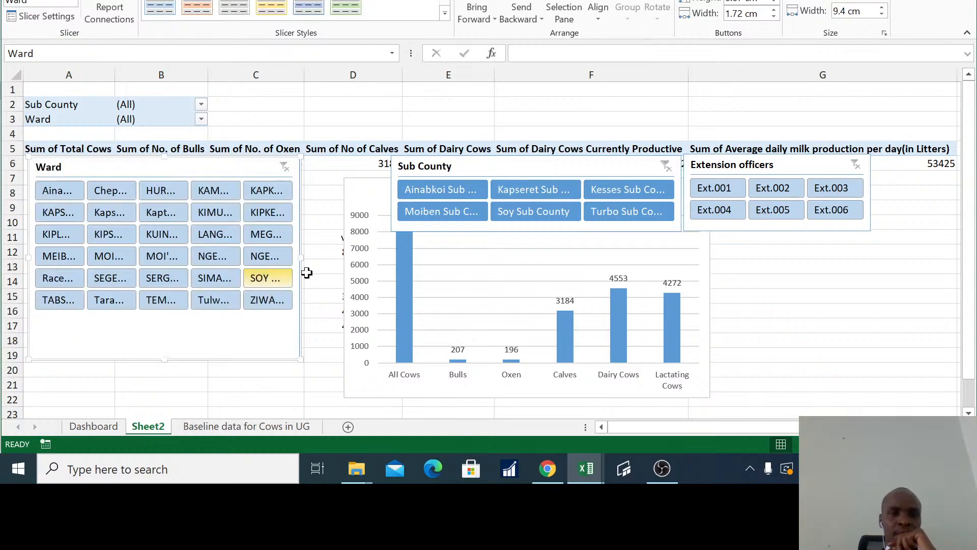
{"action": "left_click_drag", "start_coordinate": [426, 263], "coordinate": [474, 261]}
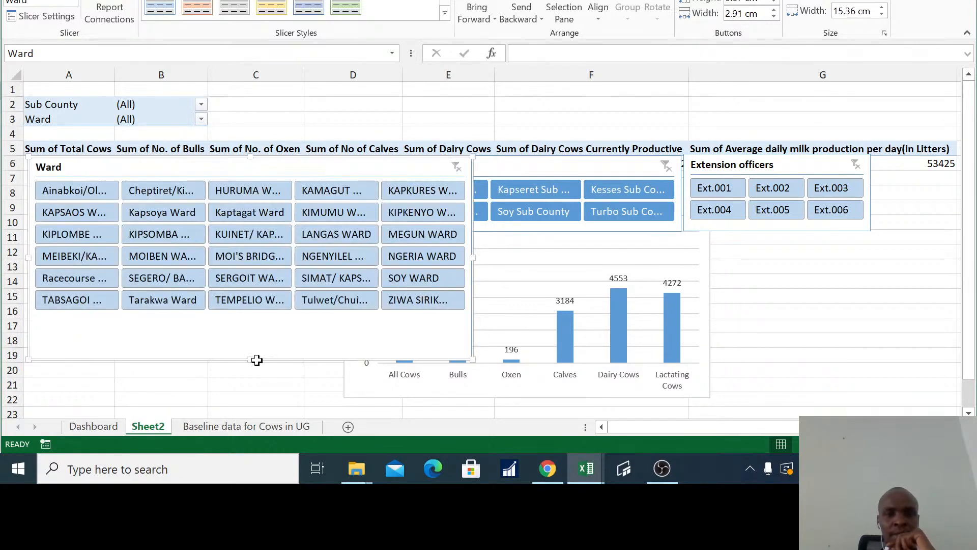
{"action": "left_click_drag", "start_coordinate": [253, 332], "coordinate": [258, 316]}
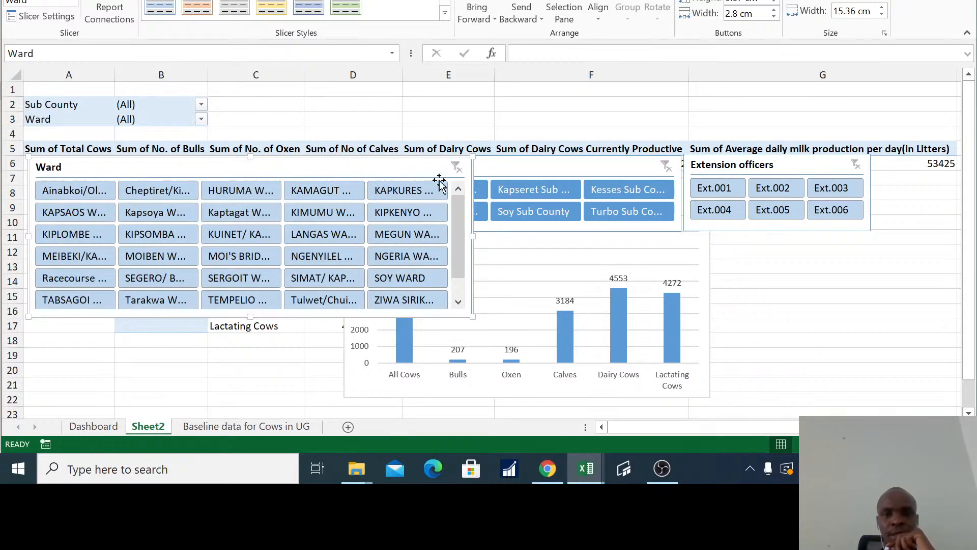
- Place Sub County to the right of the Ward slicer with Extension officers beneath it, widened to about 10.04 cm to match
{"action": "left_click_drag", "start_coordinate": [530, 166], "coordinate": [608, 166]}
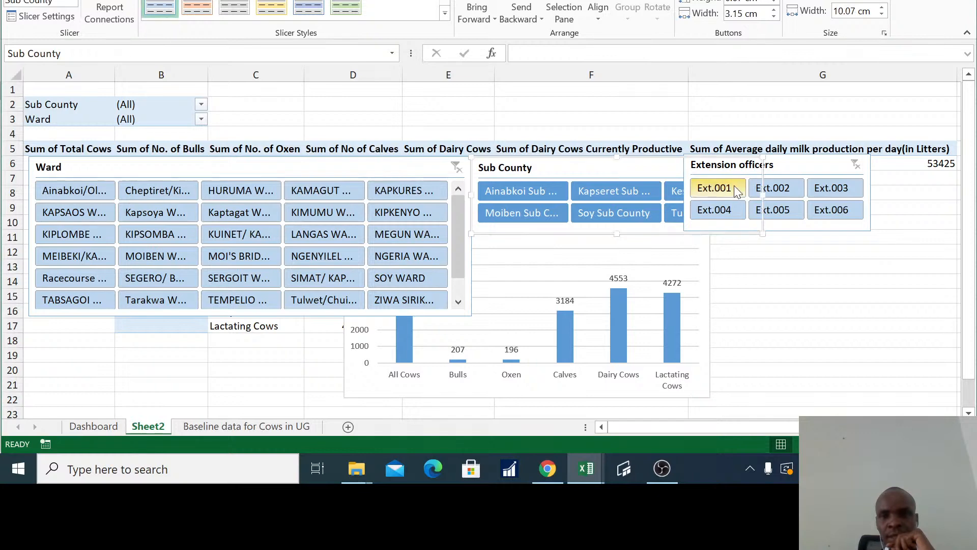
{"action": "left_click_drag", "start_coordinate": [787, 166], "coordinate": [578, 248]}
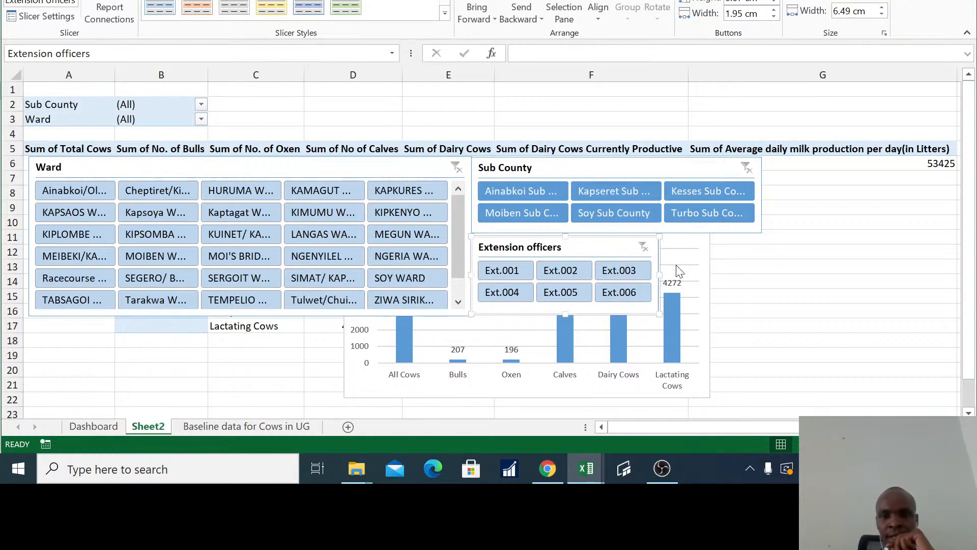
{"action": "left_click_drag", "start_coordinate": [661, 276], "coordinate": [761, 272]}
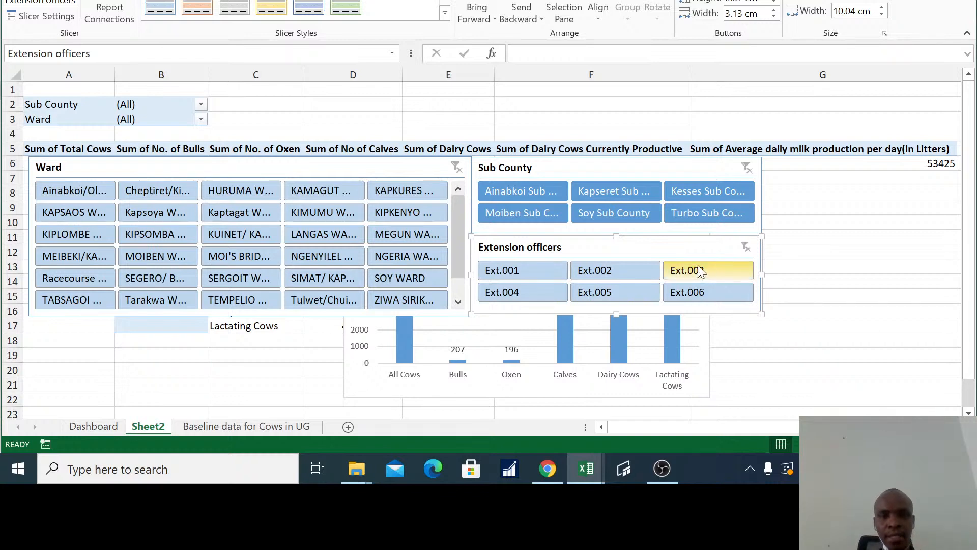
- Cut the Ward, Sub County and Extension officers slicers from Sheet2 and paste them on the Dashboard sheet at L2
{"action": "left_click", "coordinate": [362, 170]}
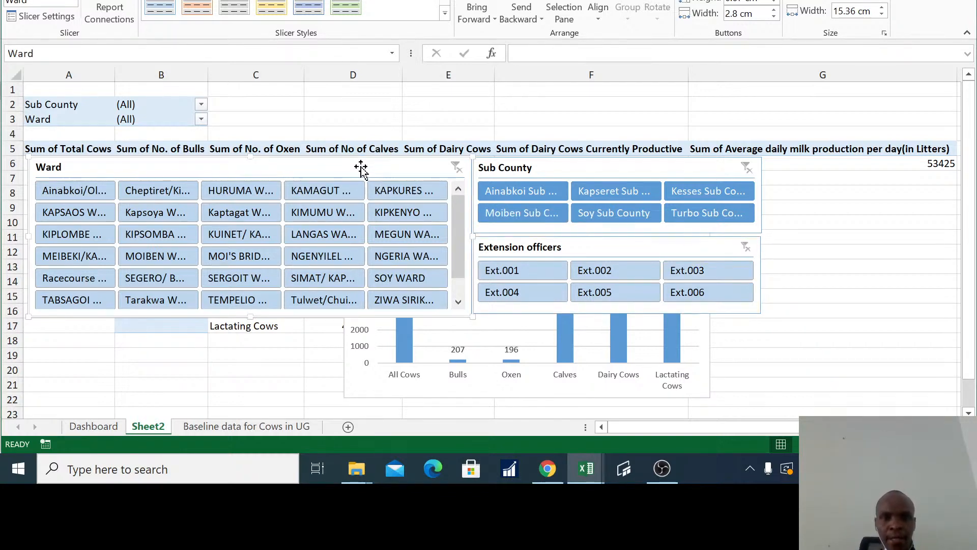
{"action": "left_click", "coordinate": [535, 166], "text": "ctrl"}
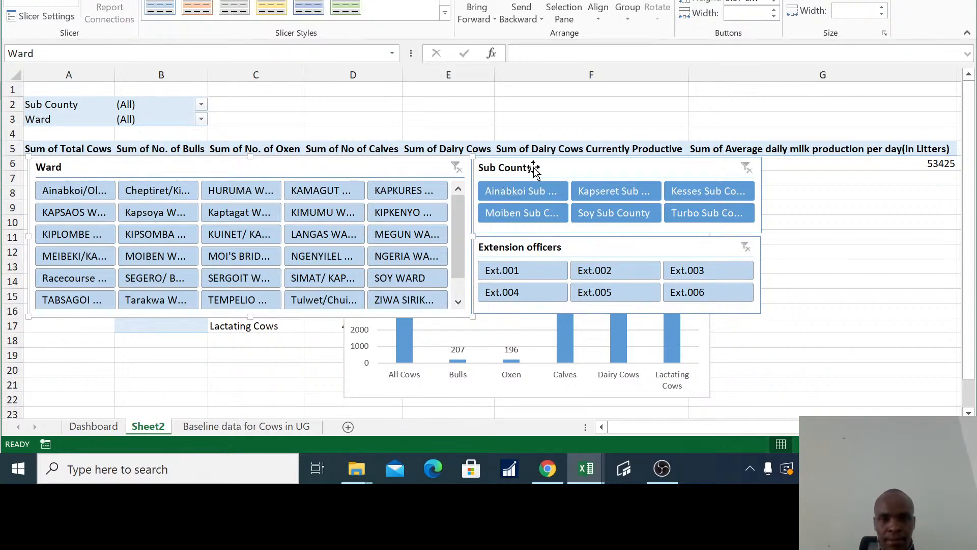
{"action": "left_click", "coordinate": [569, 249], "text": "ctrl"}
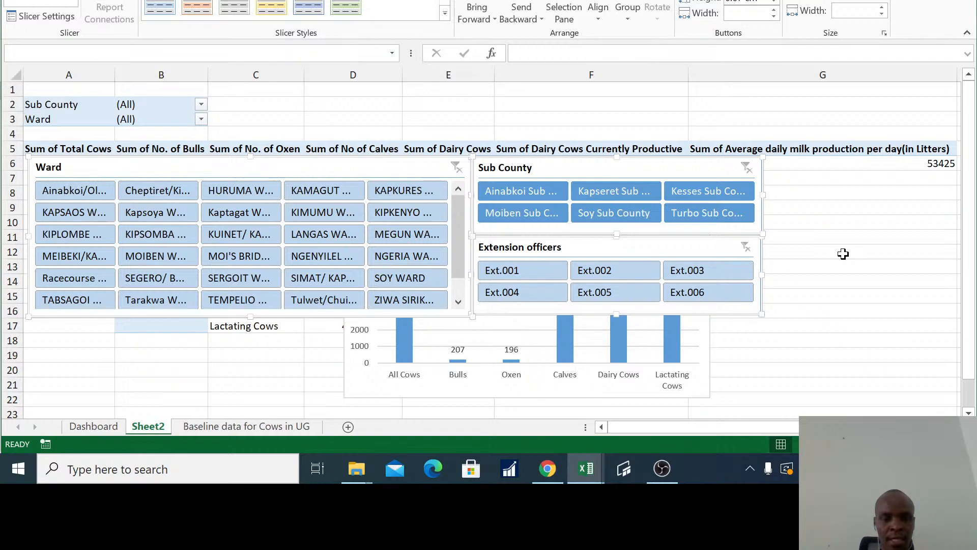
{"action": "key", "text": "ctrl+x"}
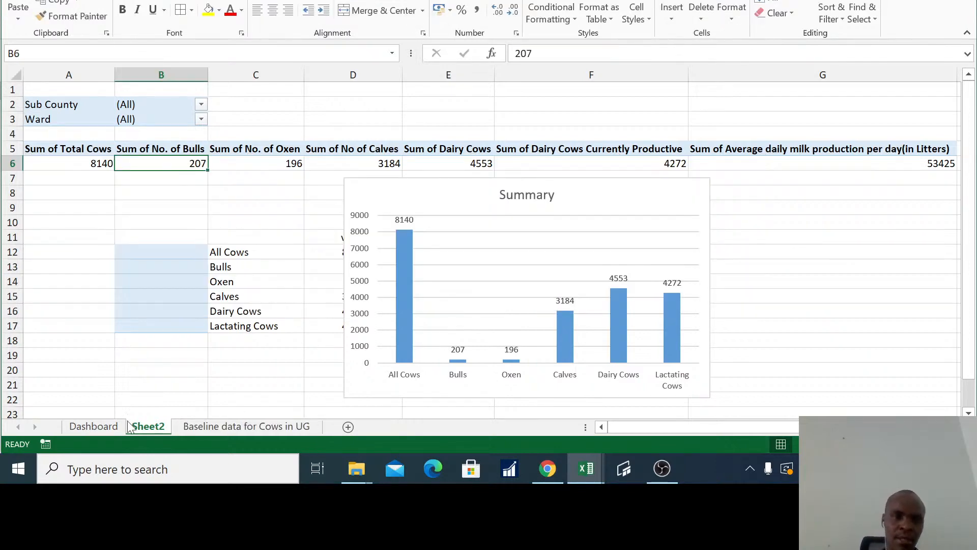
{"action": "left_click", "coordinate": [86, 428]}
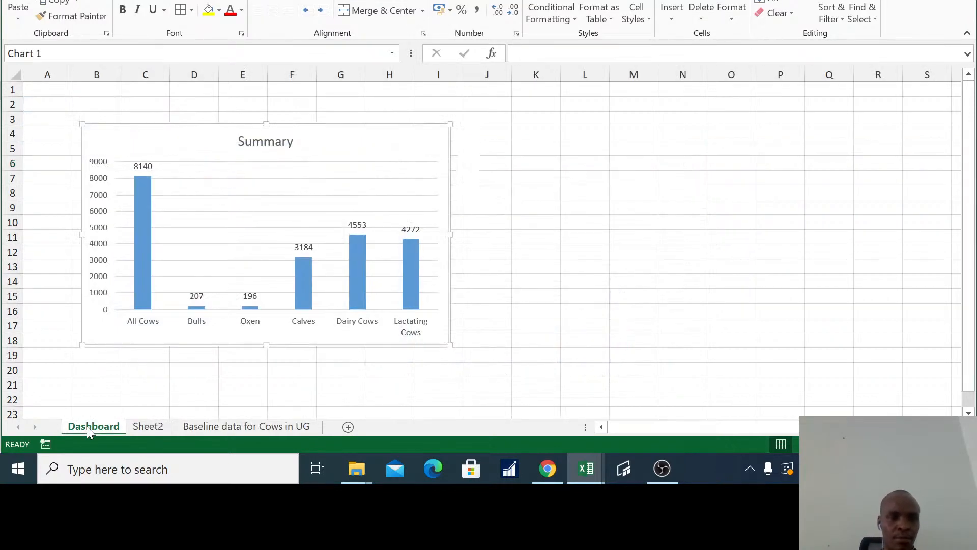
{"action": "left_click", "coordinate": [575, 102]}
{"action": "key", "text": "ctrl+v"}
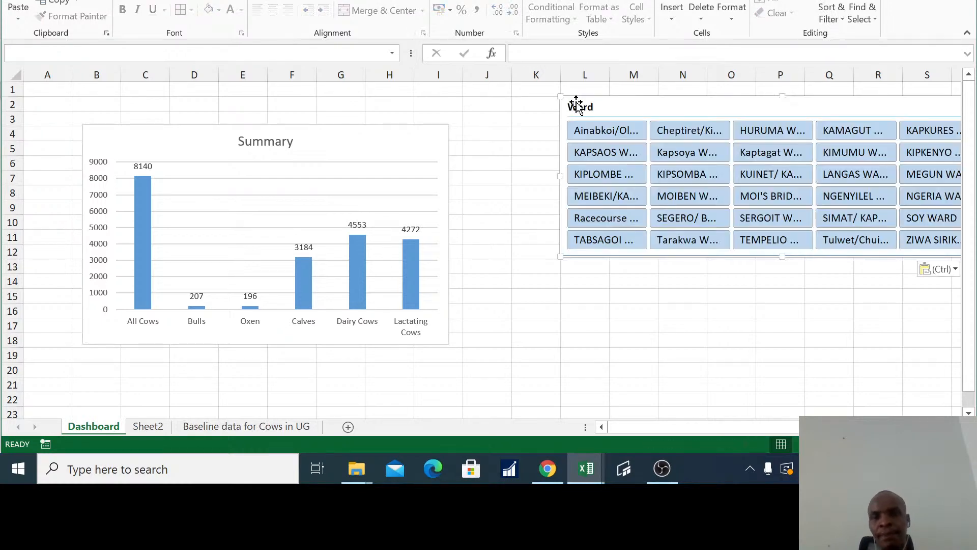
- Move the Dashboard's Summary chart down to about row 20 and bring all three pasted slicers into the area above it
{"action": "left_click", "coordinate": [453, 143]}
{"action": "left_click_drag", "start_coordinate": [419, 127], "coordinate": [704, 362]}
{"action": "left_click_drag", "start_coordinate": [758, 105], "coordinate": [226, 101]}
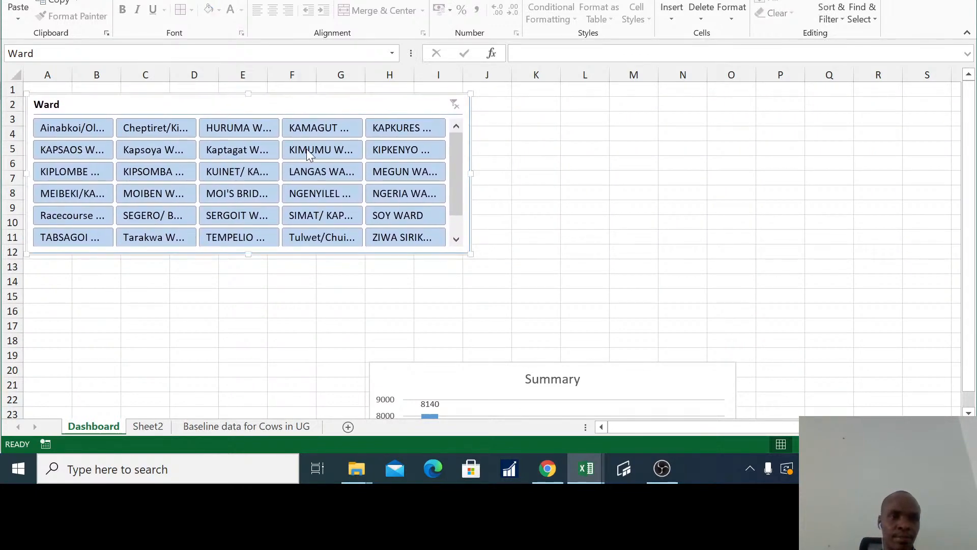
{"action": "left_click_drag", "start_coordinate": [741, 427], "coordinate": [907, 428]}
{"action": "left_click_drag", "start_coordinate": [759, 106], "coordinate": [294, 111]}
{"action": "left_click_drag", "start_coordinate": [659, 190], "coordinate": [113, 185]}
{"action": "left_click_drag", "start_coordinate": [808, 429], "coordinate": [692, 432]}
{"action": "left_click_drag", "start_coordinate": [342, 105], "coordinate": [705, 198]}
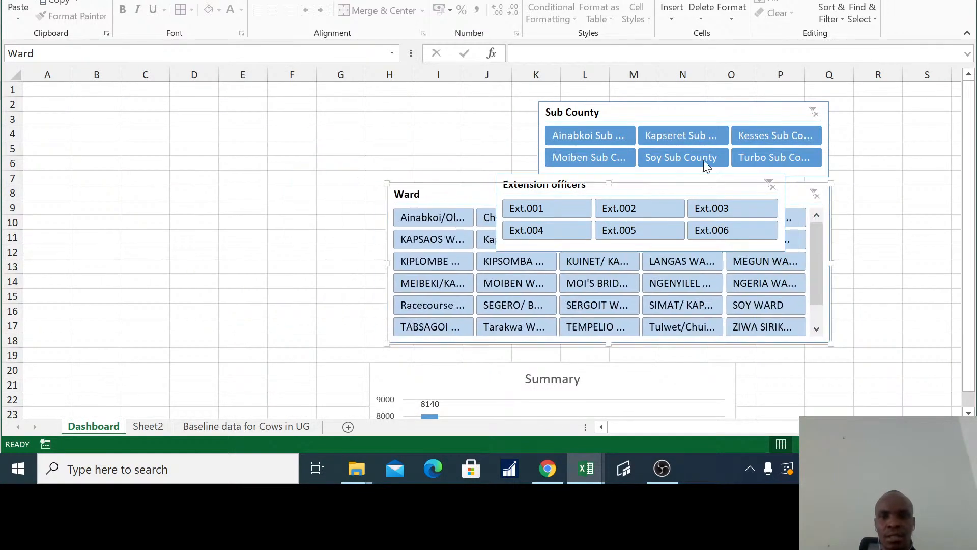
- Arrange the slicers from row 2 with Sub County at column A, Extension officers directly beneath it and Ward beside them from column G
{"action": "left_click_drag", "start_coordinate": [693, 117], "coordinate": [179, 116]}
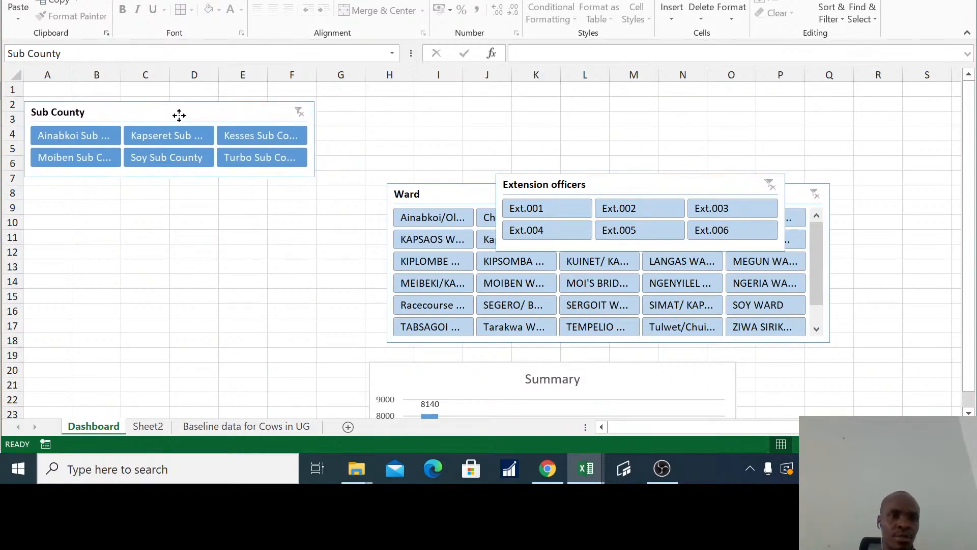
{"action": "left_click_drag", "start_coordinate": [458, 199], "coordinate": [387, 116]}
{"action": "left_click_drag", "start_coordinate": [538, 184], "coordinate": [115, 187]}
{"action": "left_click", "coordinate": [431, 109]}
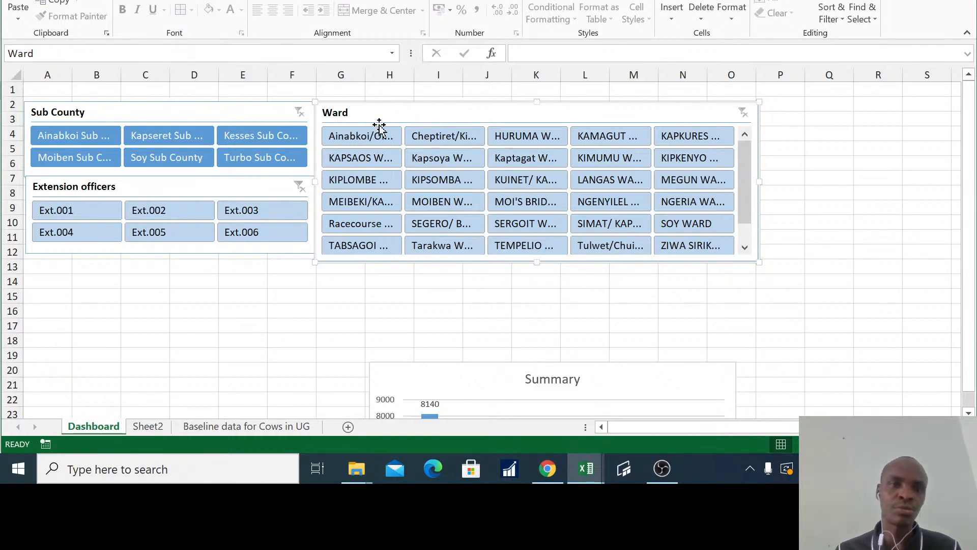
- Filter the dashboard by Ainabkoi Sub County and switch the slicer's selection to Kapseret Sub County
{"action": "left_click", "coordinate": [82, 138]}
{"action": "left_click", "coordinate": [145, 134]}
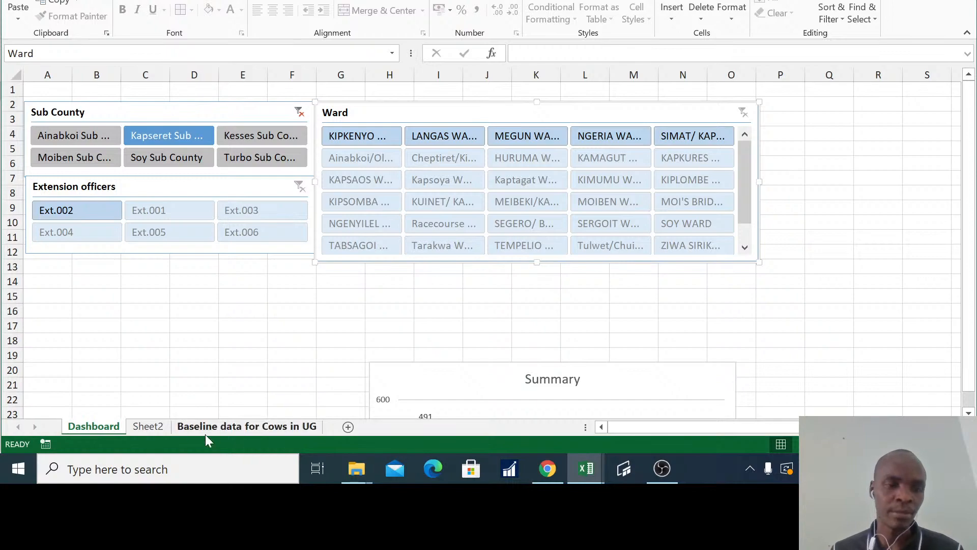
- Create a PivotTable on a new worksheet from the full data range starting at A2 of the Baseline data for Cows in UG sheet
{"action": "left_click", "coordinate": [240, 430]}
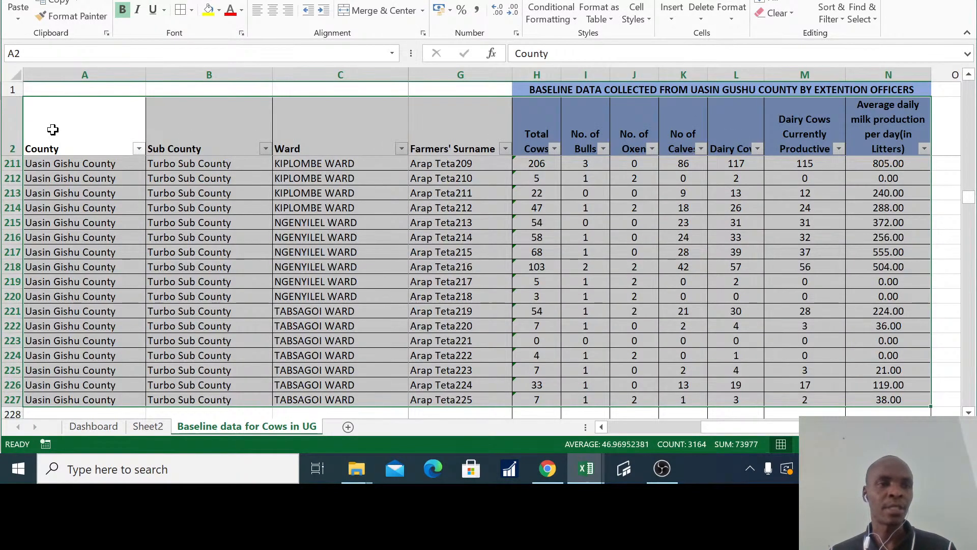
{"action": "left_click", "coordinate": [54, 126]}
{"action": "key", "text": "ctrl+shift+Right"}
{"action": "key", "text": "ctrl+shift+Down"}
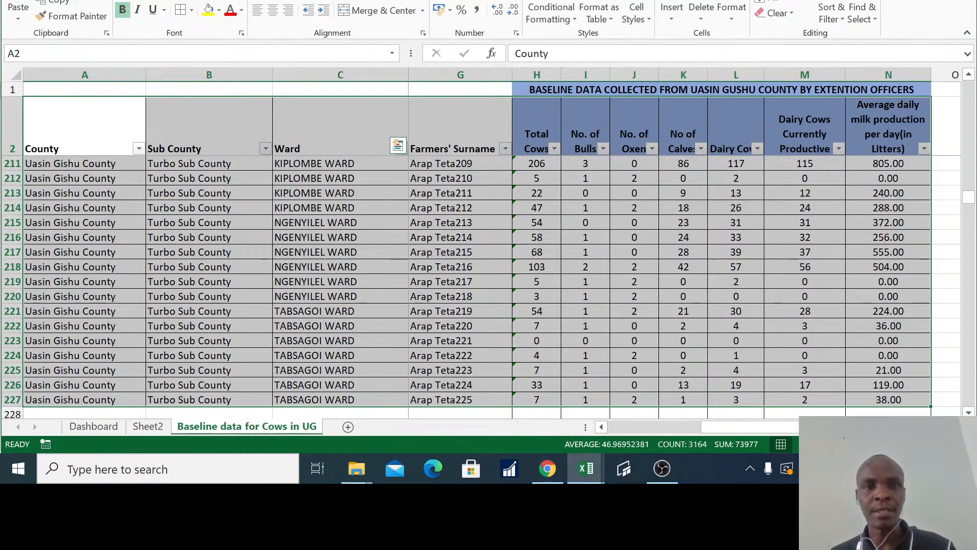
{"action": "left_click", "coordinate": [88, 1]}
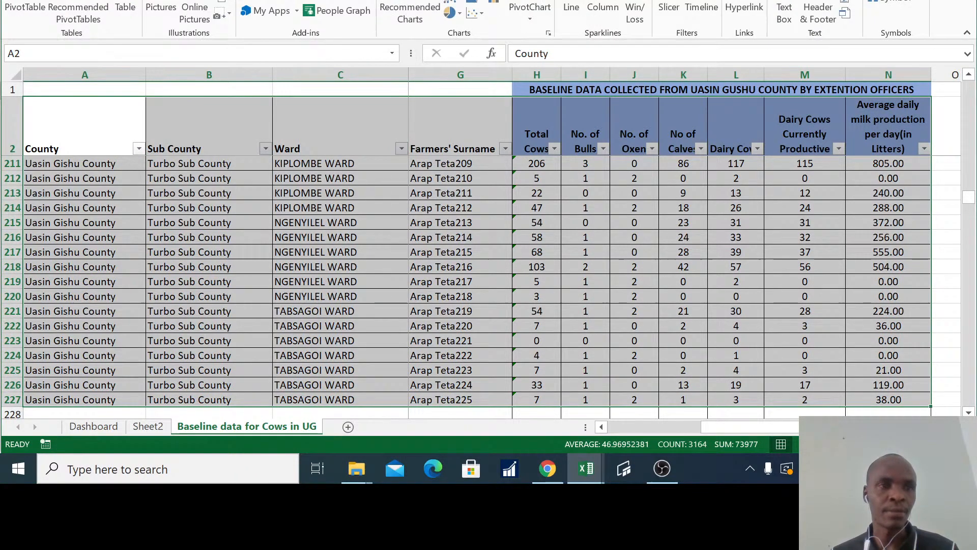
{"action": "left_click", "coordinate": [28, 6]}
{"action": "left_click", "coordinate": [786, 363]}
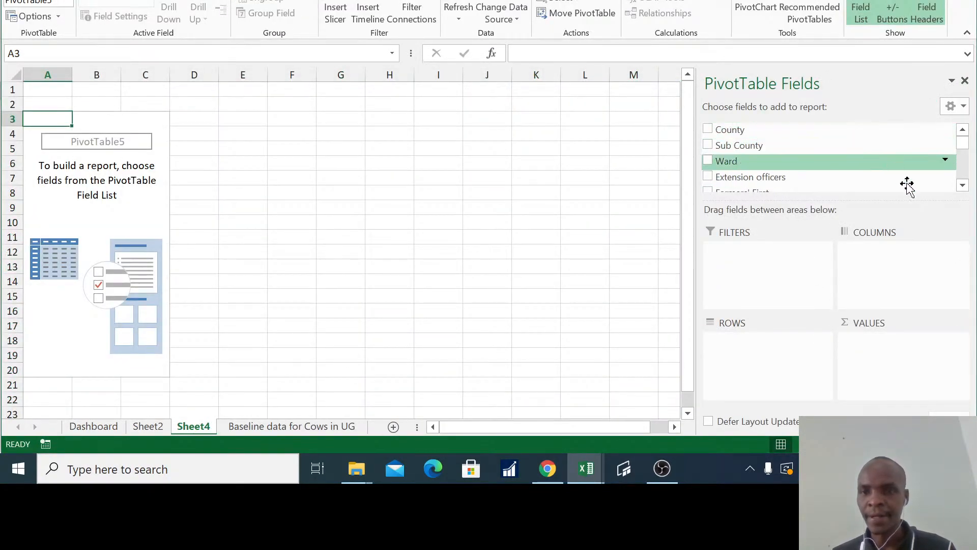
- Add Average daily milk production per day to the PivotTable's values and Sub County, Ward and Extension officers to its filters
{"action": "left_click_drag", "start_coordinate": [965, 149], "coordinate": [962, 184]}
{"action": "left_click_drag", "start_coordinate": [842, 166], "coordinate": [916, 350]}
{"action": "left_click_drag", "start_coordinate": [962, 173], "coordinate": [962, 133]}
{"action": "left_click_drag", "start_coordinate": [739, 146], "coordinate": [771, 270]}
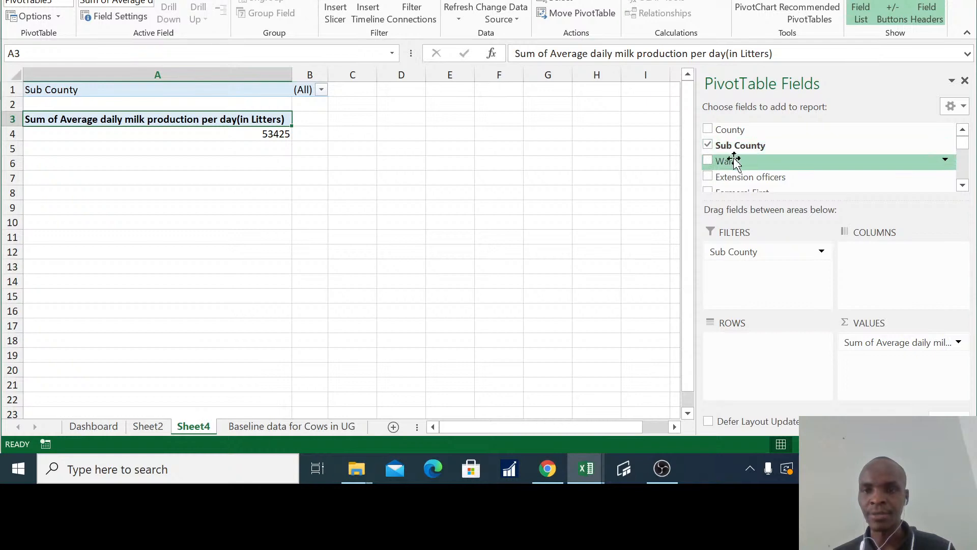
{"action": "left_click_drag", "start_coordinate": [754, 161], "coordinate": [763, 275]}
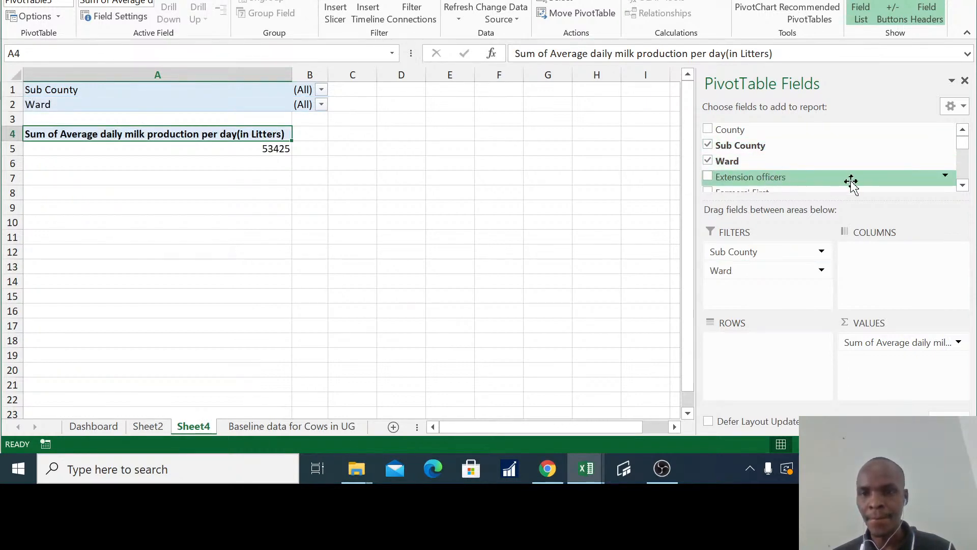
{"action": "left_click_drag", "start_coordinate": [725, 175], "coordinate": [765, 296]}
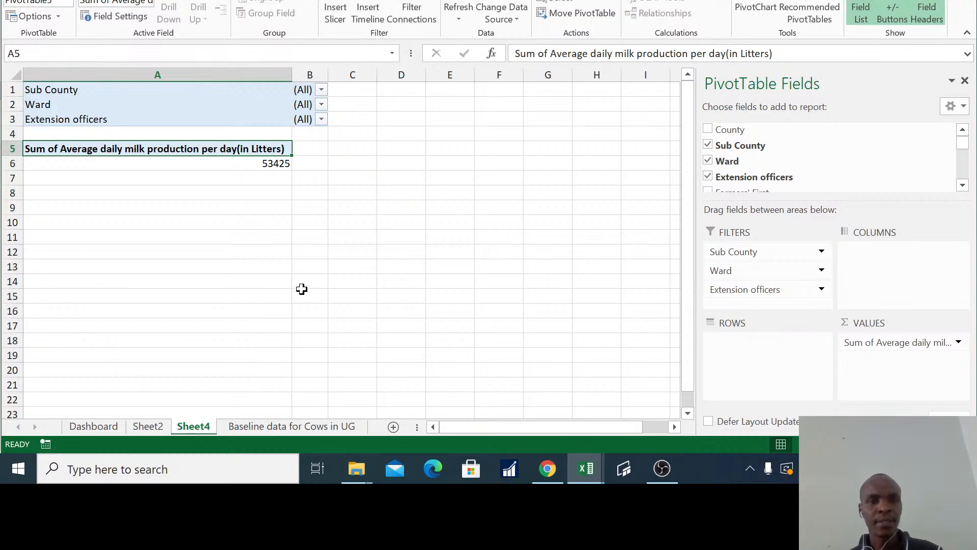
{"action": "left_click", "coordinate": [275, 163]}
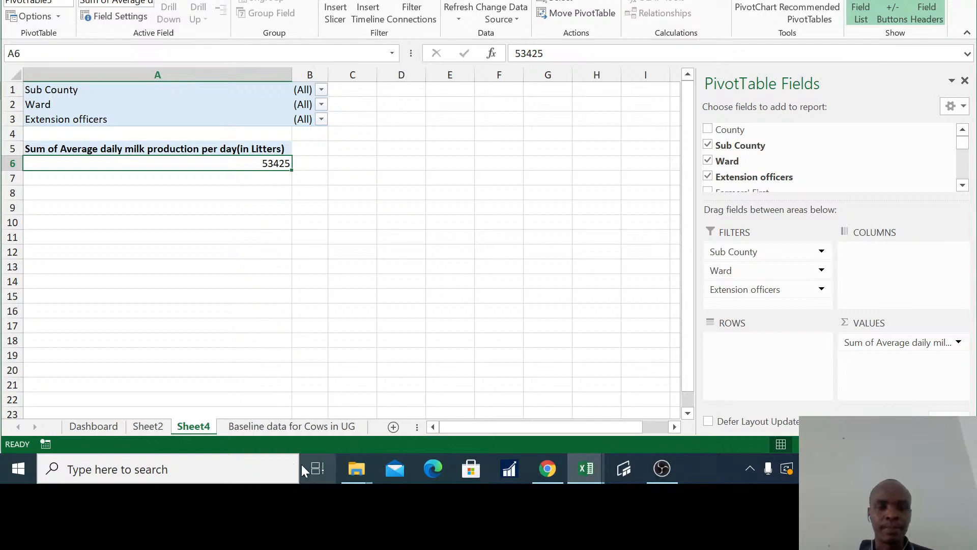
{"action": "left_click", "coordinate": [93, 426]}
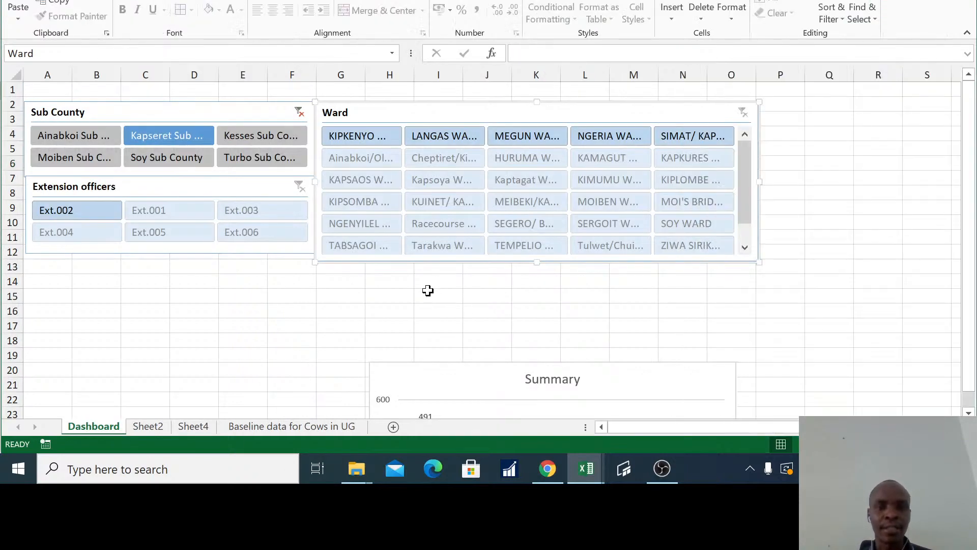
{"action": "left_click", "coordinate": [274, 427]}
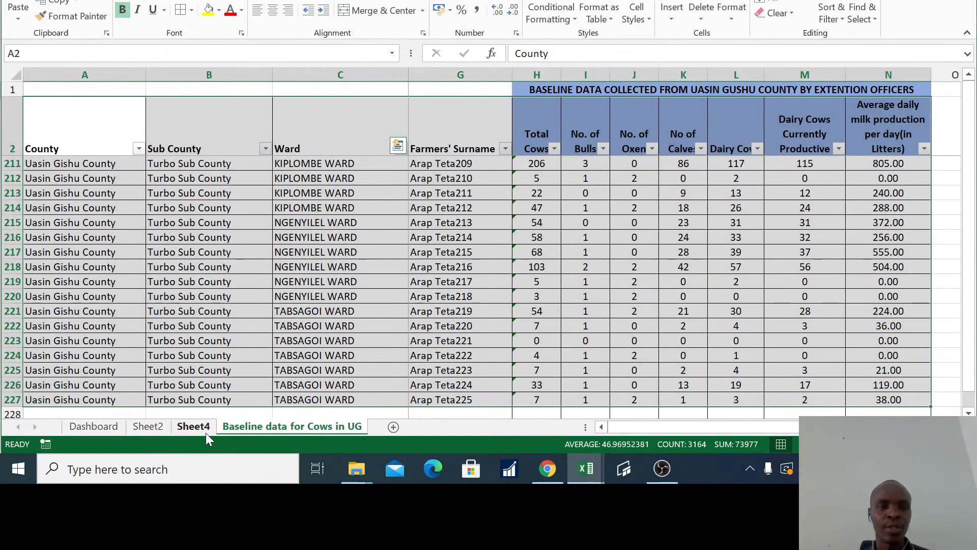
{"action": "left_click", "coordinate": [194, 426]}
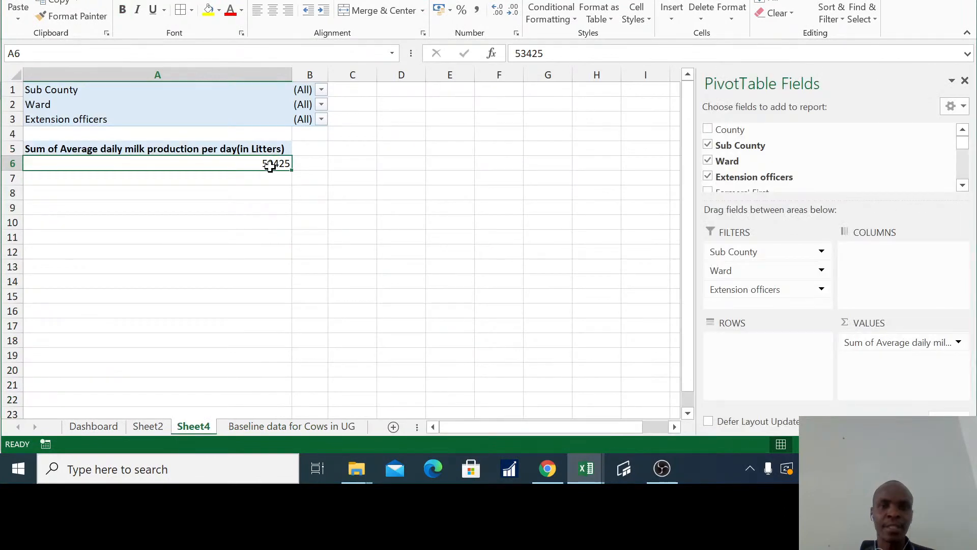
{"action": "mouse_move", "coordinate": [269, 167]}
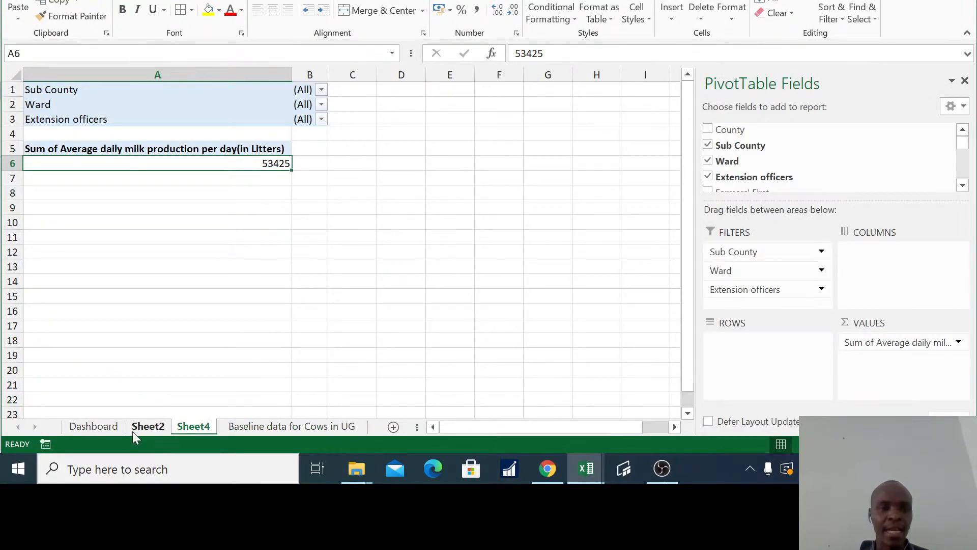
- On the Dashboard, place the Summary chart beneath the Extension officers slicer and raise the Ward slicer to row 1, widening it to about 20.13 cm
{"action": "left_click", "coordinate": [94, 426]}
{"action": "left_click_drag", "start_coordinate": [512, 368], "coordinate": [175, 255]}
{"action": "left_click", "coordinate": [562, 113]}
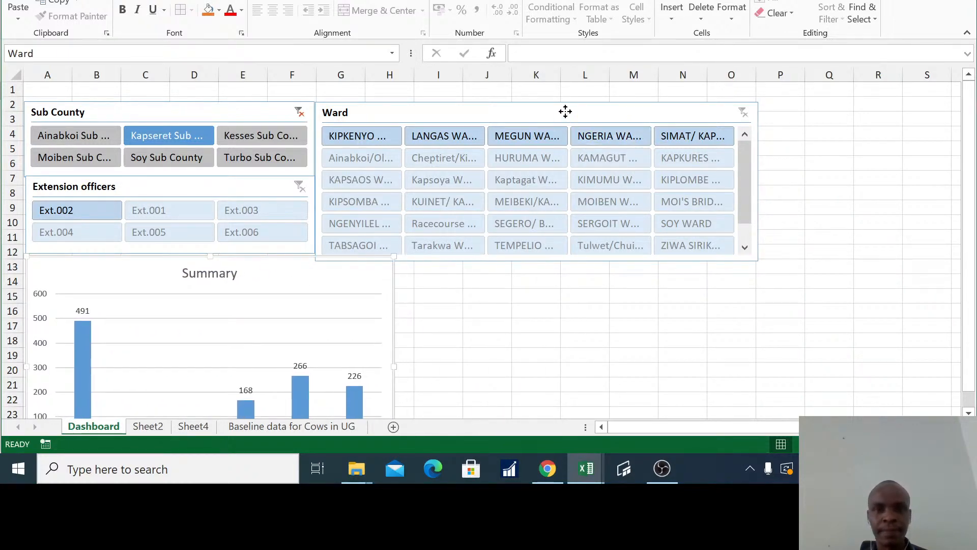
{"action": "left_click_drag", "start_coordinate": [561, 113], "coordinate": [562, 94]}
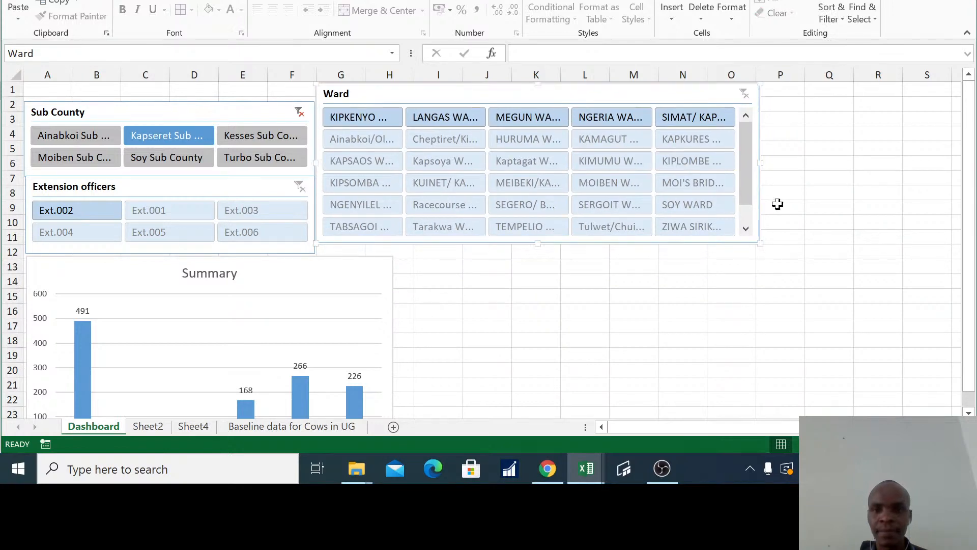
{"action": "left_click_drag", "start_coordinate": [762, 164], "coordinate": [897, 158]}
- Arrange the Ward slicer's buttons in ten columns and shorten the slicer to three button rows, ending around row 6
{"action": "left_click", "coordinate": [402, 0]}
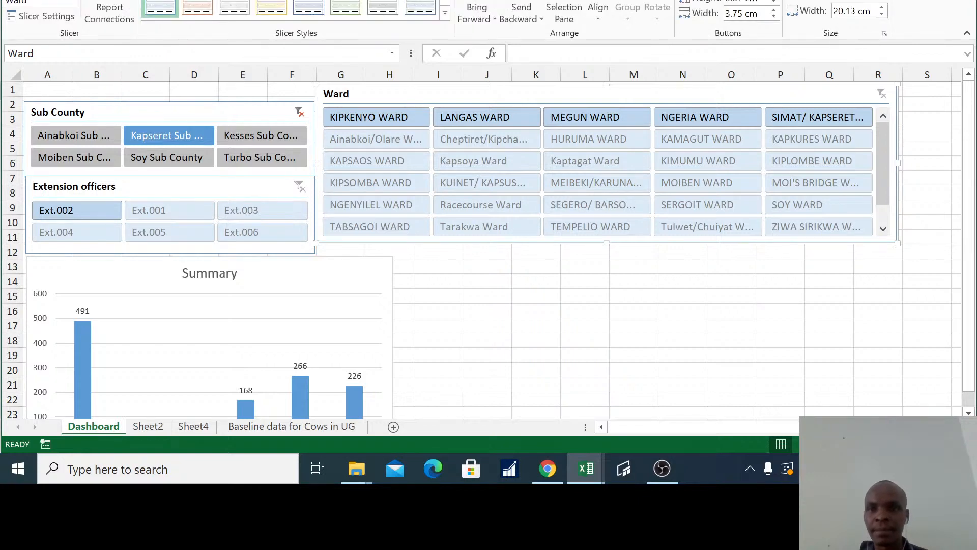
{"action": "left_click", "coordinate": [773, 0]}
{"action": "left_click", "coordinate": [773, 0]}
{"action": "left_click", "coordinate": [773, 0]}
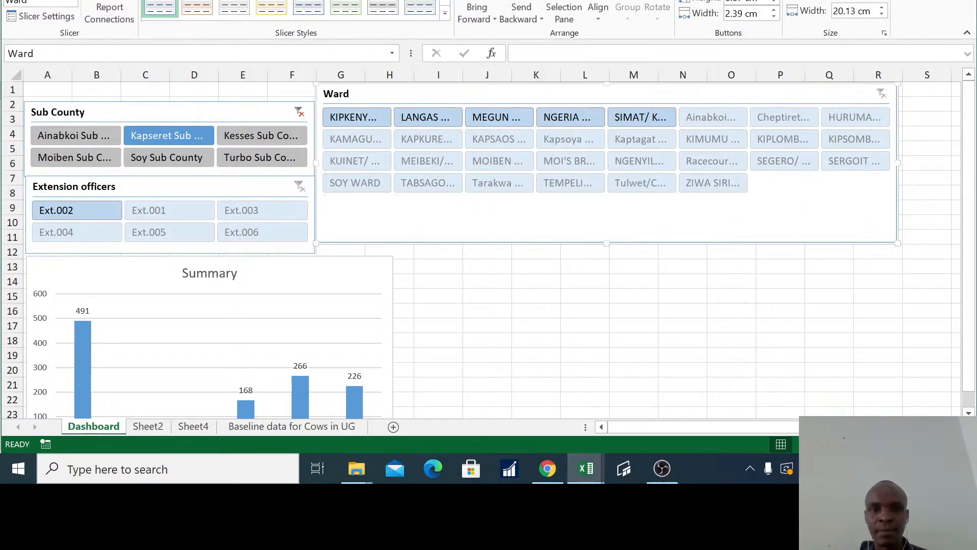
{"action": "left_click", "coordinate": [774, 0]}
{"action": "left_click", "coordinate": [773, 0]}
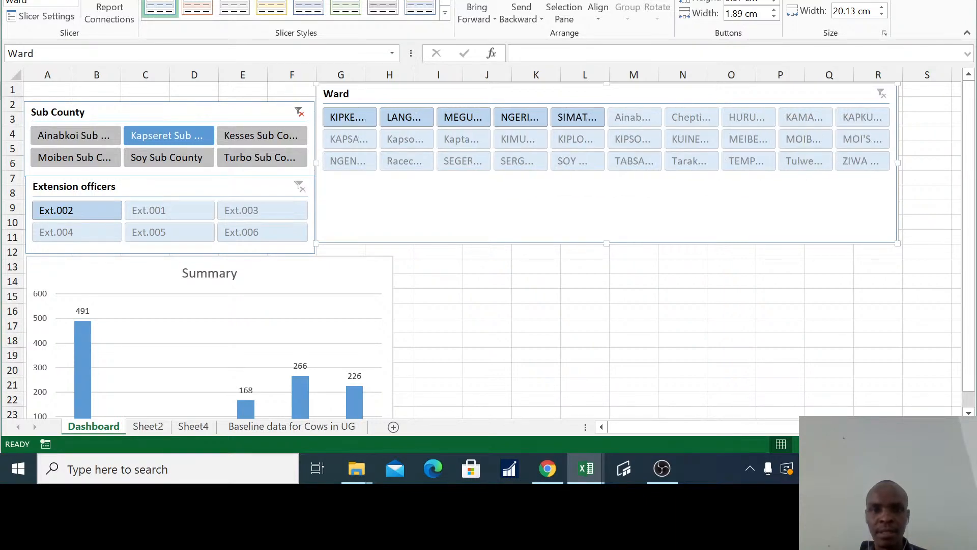
{"action": "left_click_drag", "start_coordinate": [607, 241], "coordinate": [627, 174]}
{"action": "left_click_drag", "start_coordinate": [628, 176], "coordinate": [606, 175]}
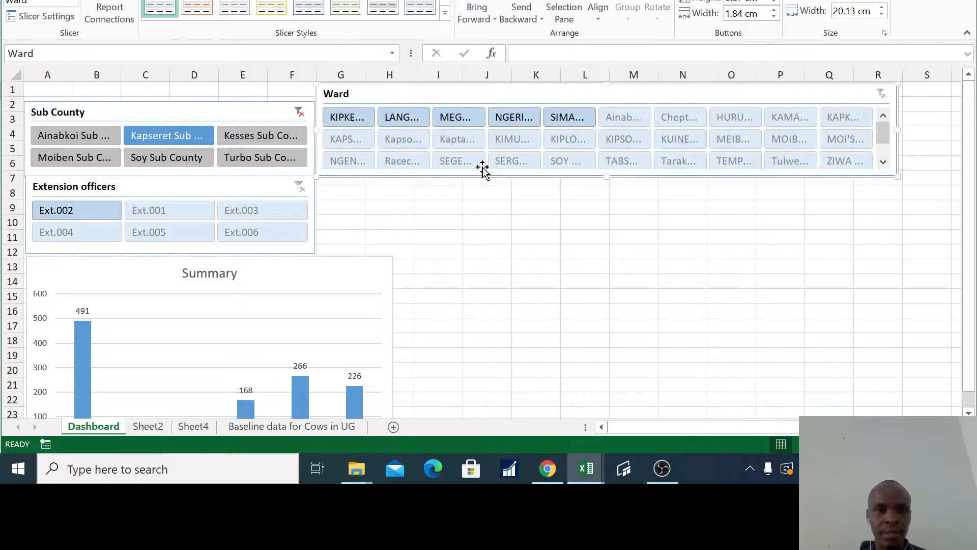
- Move the Sub County slicer up to row 1, set it to six columns and shorten it to a single button row
{"action": "left_click_drag", "start_coordinate": [148, 116], "coordinate": [153, 94]}
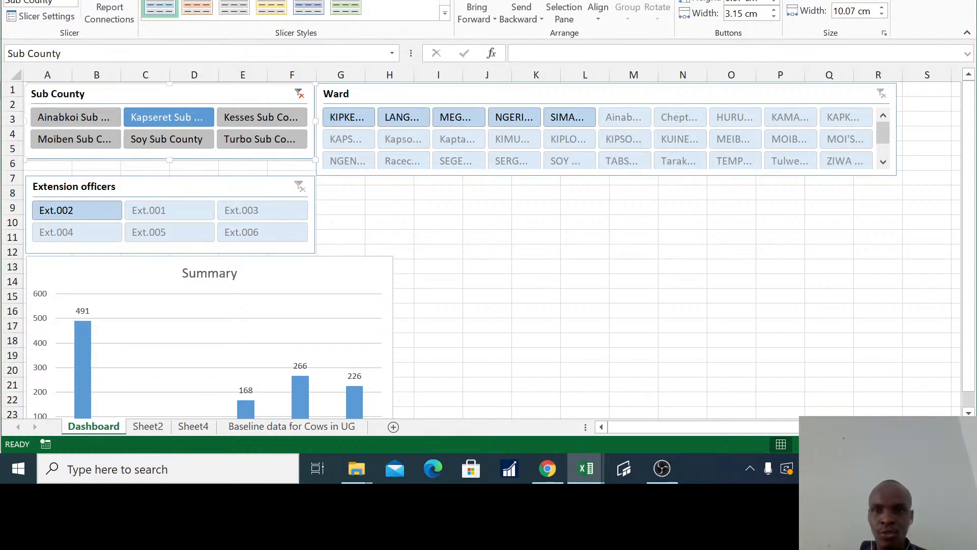
{"action": "left_click", "coordinate": [774, 0]}
{"action": "left_click", "coordinate": [773, 0]}
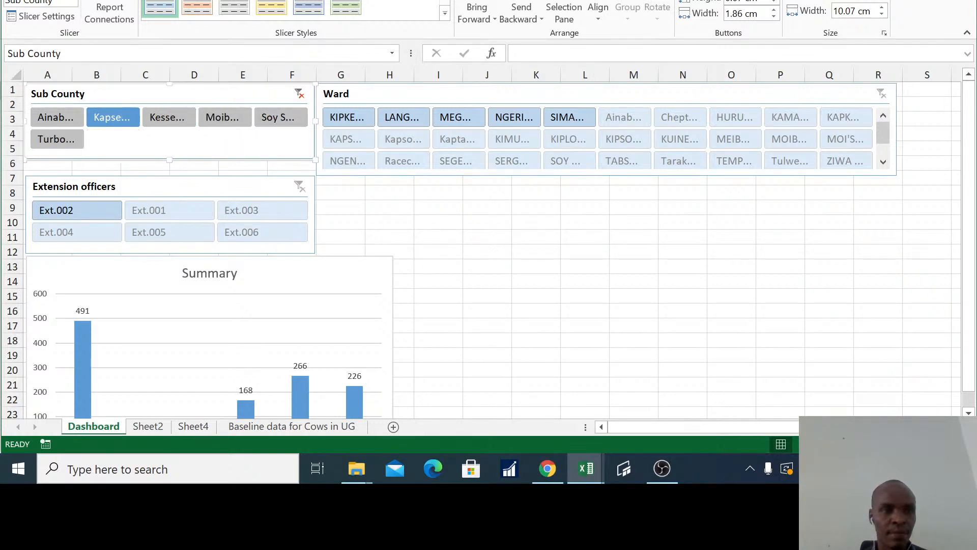
{"action": "left_click", "coordinate": [773, 1]}
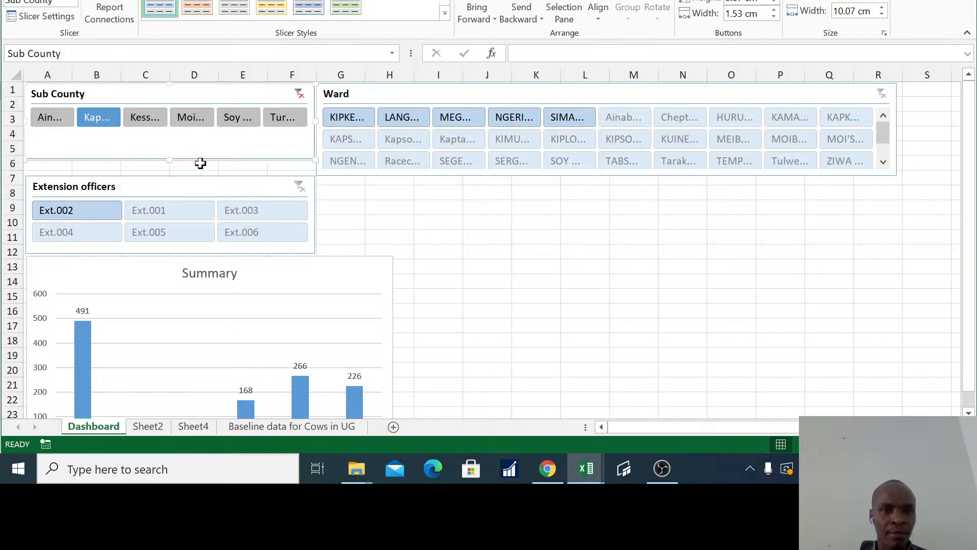
{"action": "left_click_drag", "start_coordinate": [169, 160], "coordinate": [176, 139]}
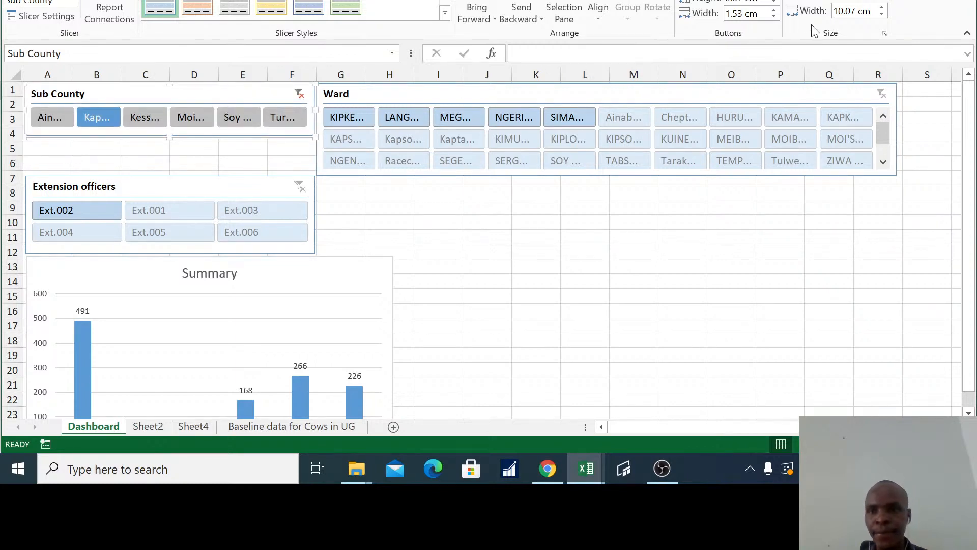
- Turn off the Sub County slicer's header and reduce its height to fit the single row of buttons
{"action": "right_click", "coordinate": [193, 93]}
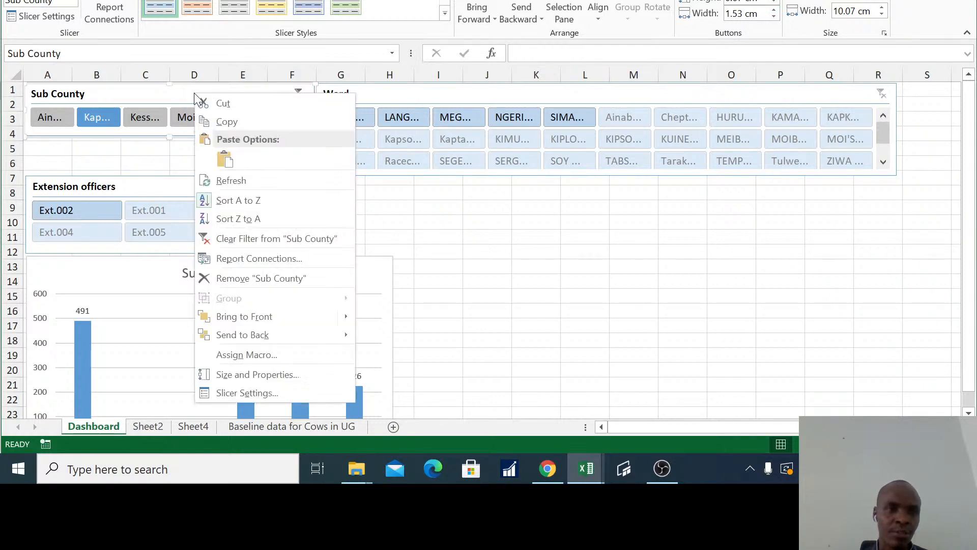
{"action": "left_click", "coordinate": [259, 391]}
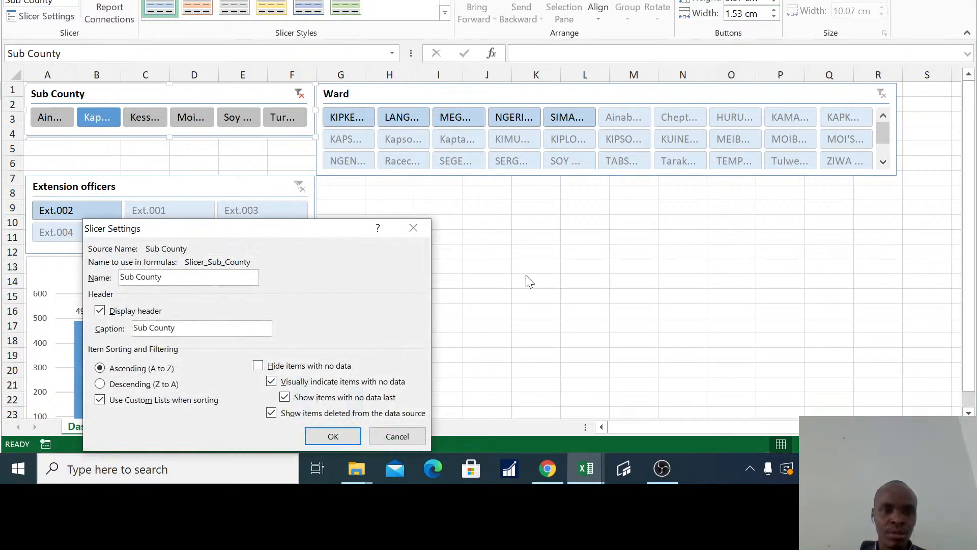
{"action": "left_click", "coordinate": [117, 311]}
{"action": "left_click", "coordinate": [333, 436]}
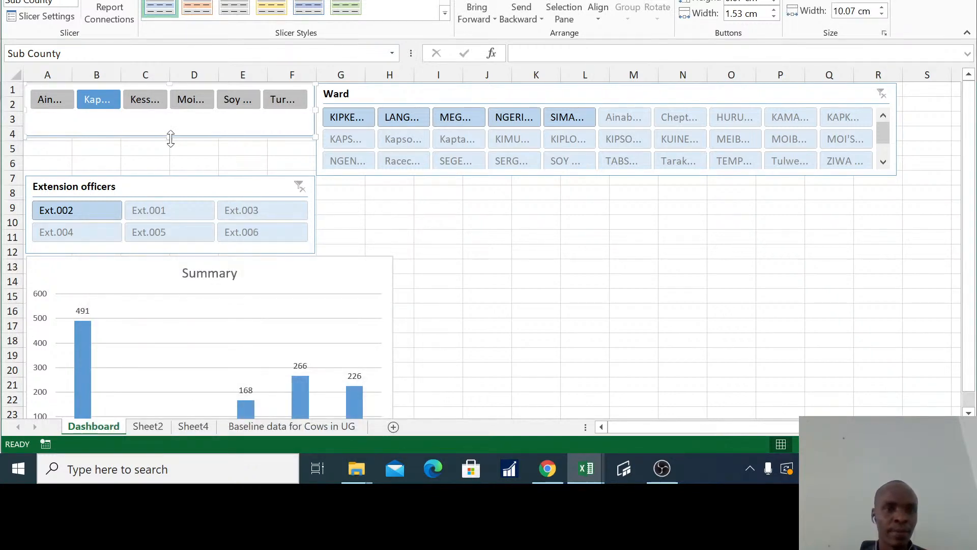
{"action": "left_click_drag", "start_coordinate": [173, 132], "coordinate": [175, 116]}
- Move the Extension officers slicer directly beneath Sub County, set it to six columns and shorten it to a single button row
{"action": "left_click_drag", "start_coordinate": [197, 185], "coordinate": [194, 127]}
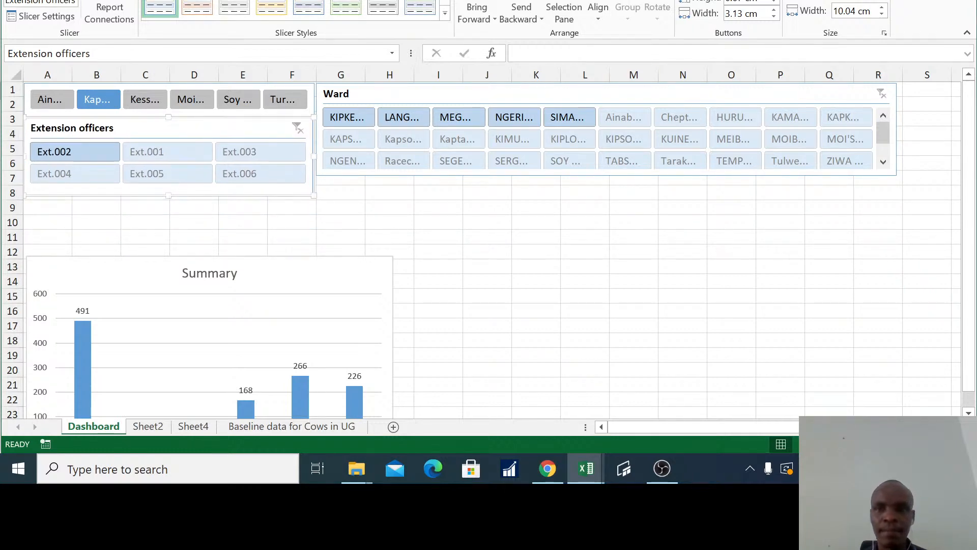
{"action": "left_click", "coordinate": [774, 0]}
{"action": "left_click", "coordinate": [774, 0]}
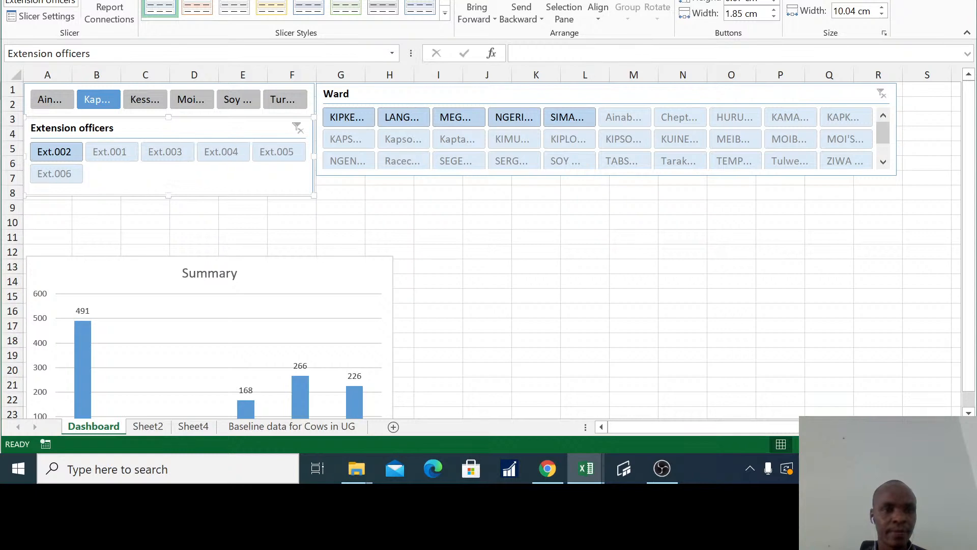
{"action": "left_click", "coordinate": [774, 0]}
{"action": "left_click_drag", "start_coordinate": [170, 194], "coordinate": [181, 174]}
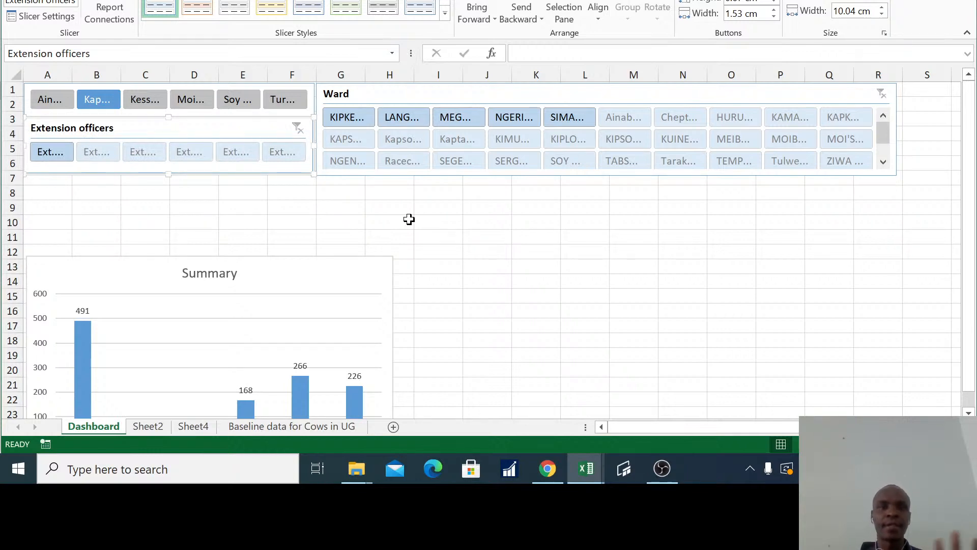
- Move the Summary chart up to row 8 directly beneath the slicers and shrink its height to end around row 18
{"action": "left_click", "coordinate": [445, 210]}
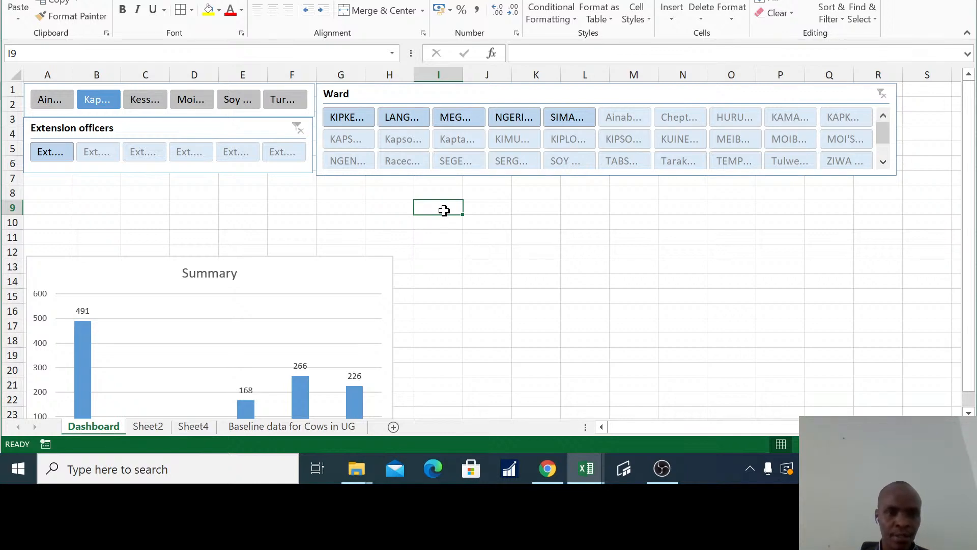
{"action": "left_click_drag", "start_coordinate": [297, 264], "coordinate": [298, 184]}
{"action": "left_click_drag", "start_coordinate": [395, 401], "coordinate": [391, 347]}
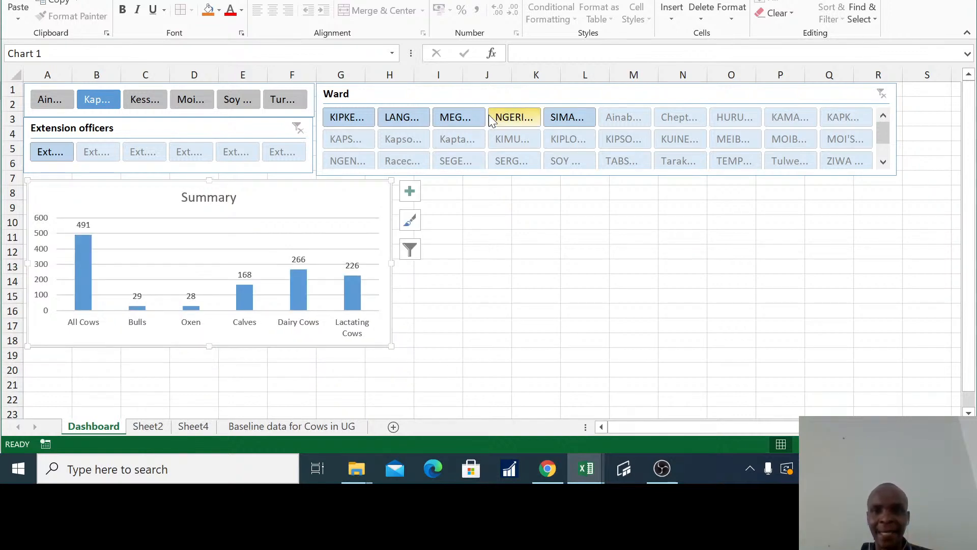
{"action": "left_click", "coordinate": [508, 233]}
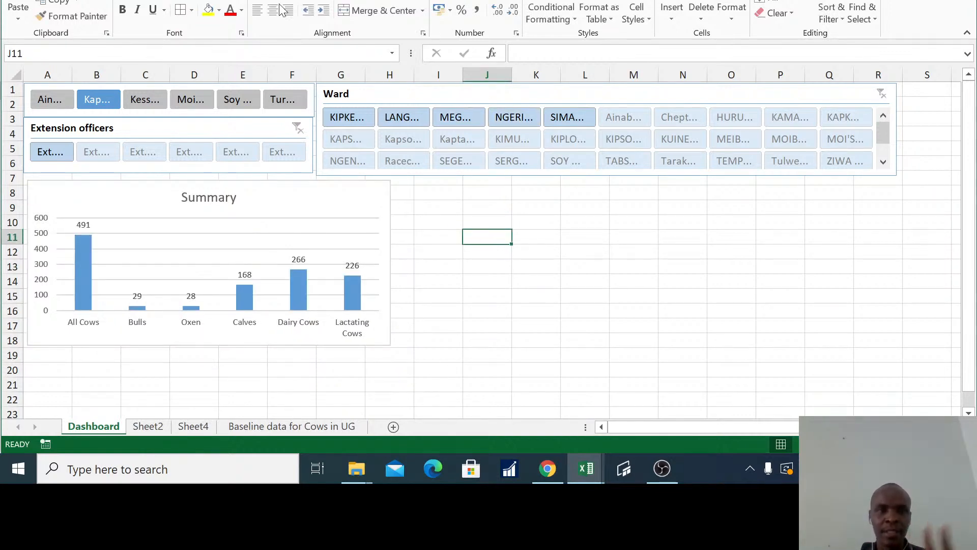
- Insert a Flowchart: Alternate Process shape about 7.5 cm wide in the empty area beside the Summary chart, across rows 9 to 13
{"action": "key", "text": "alt+n"}
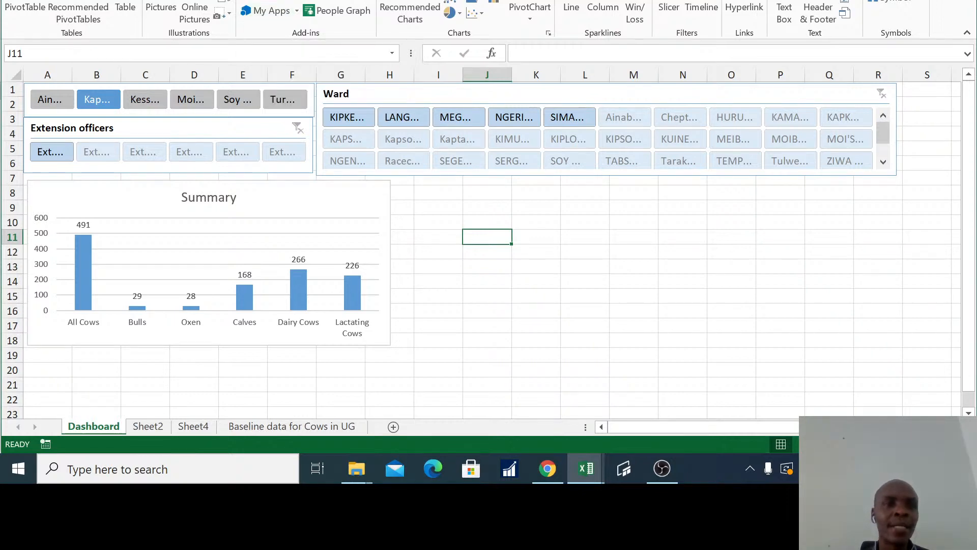
{"action": "left_click", "coordinate": [221, 1]}
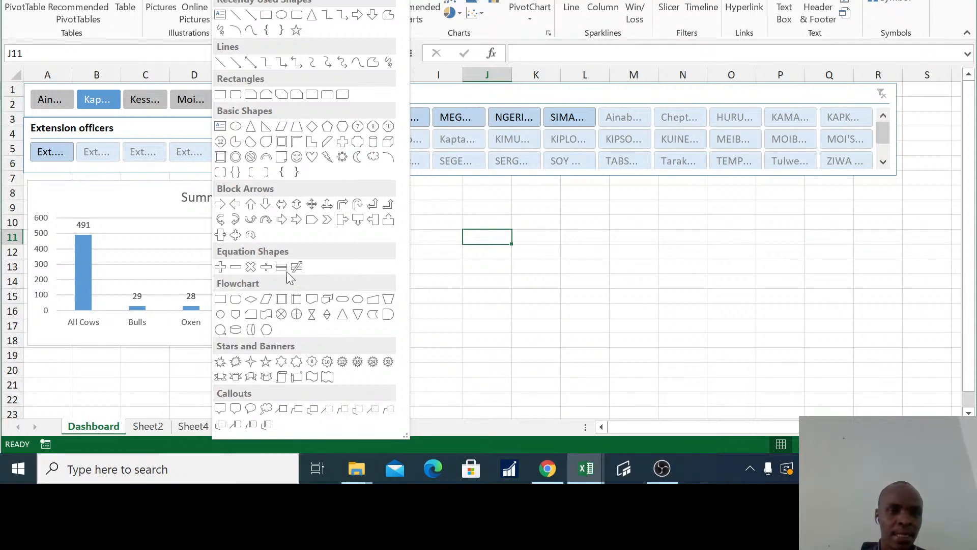
{"action": "left_click", "coordinate": [236, 299]}
{"action": "mouse_move", "coordinate": [441, 206]}
{"action": "left_mouse_down"}
{"action": "mouse_move", "coordinate": [610, 277]}
{"action": "mouse_move", "coordinate": [659, 276]}
{"action": "left_mouse_up"}
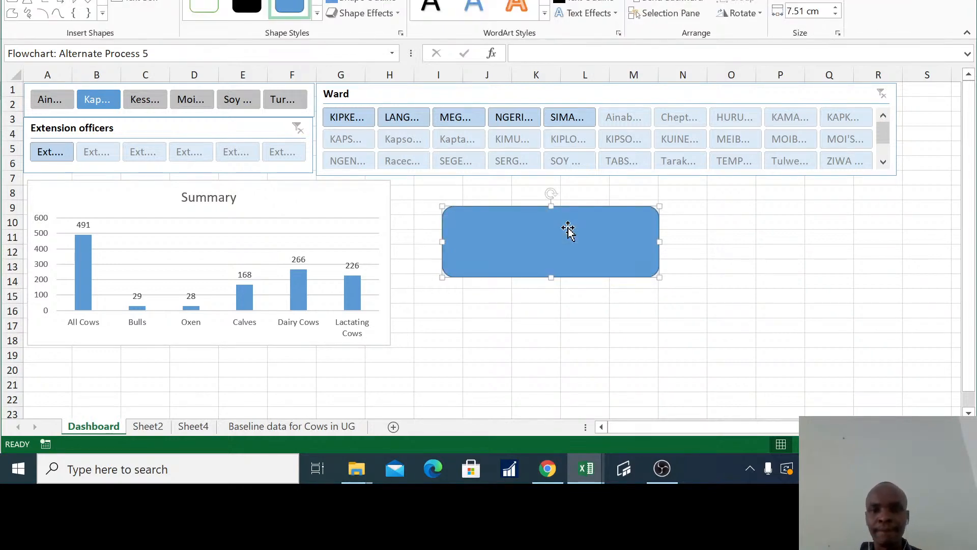
- Give the rounded shape the solid gold theme style and an outer shadow along its lower edge
{"action": "left_click", "coordinate": [314, 14]}
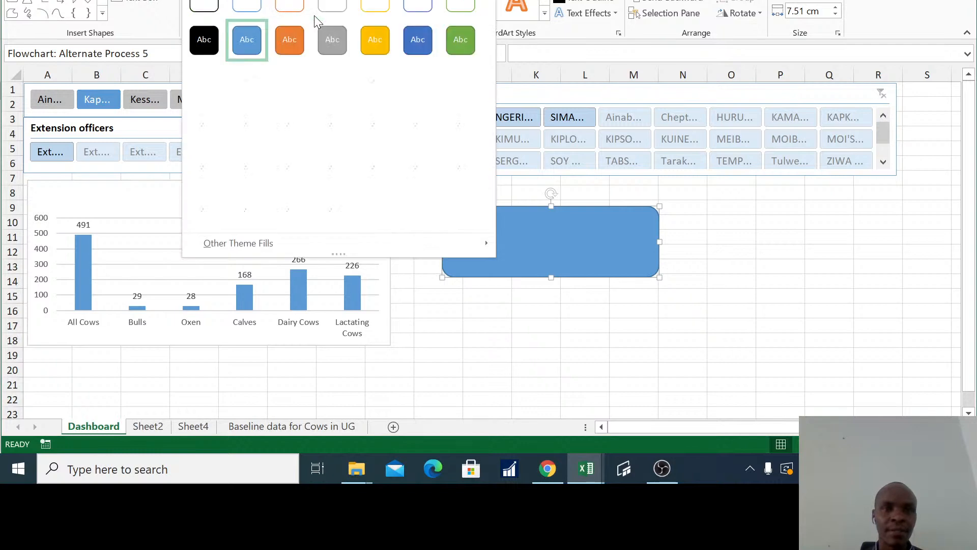
{"action": "left_click", "coordinate": [375, 46]}
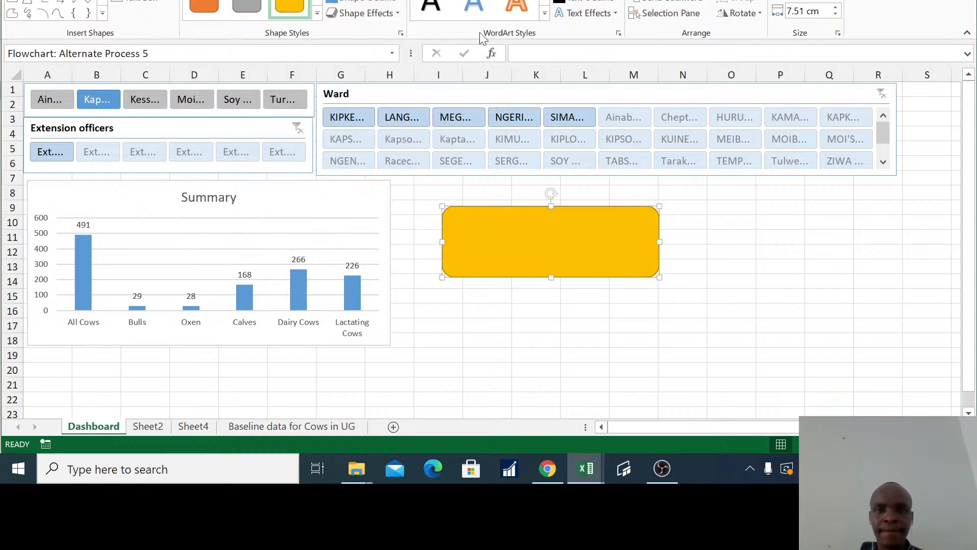
{"action": "left_click", "coordinate": [544, 14]}
{"action": "left_click", "coordinate": [545, 1]}
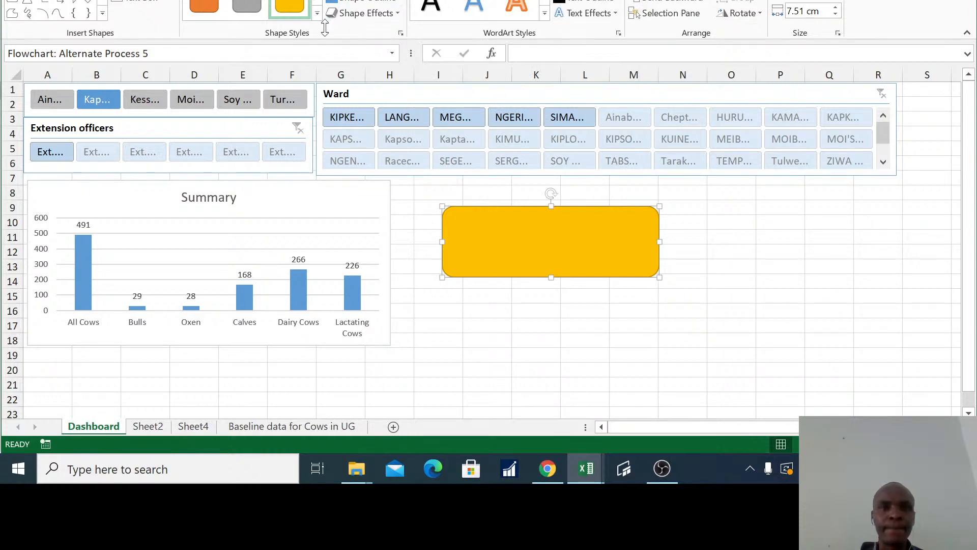
{"action": "left_click", "coordinate": [394, 12]}
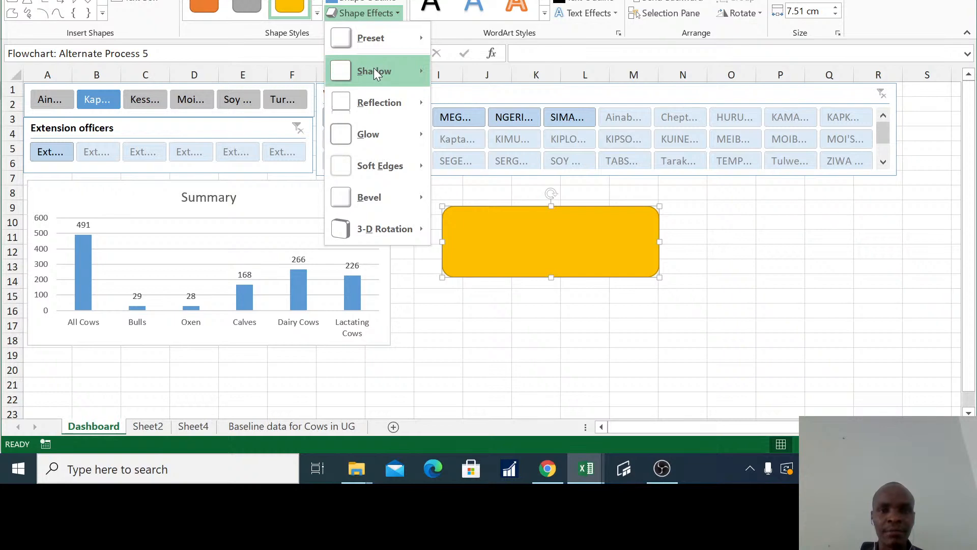
{"action": "mouse_move", "coordinate": [374, 70]}
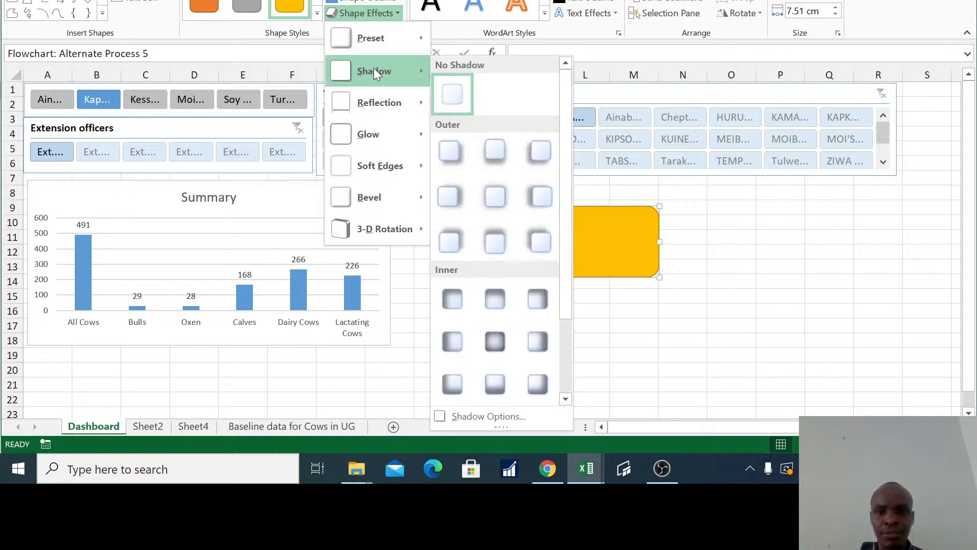
{"action": "left_click", "coordinate": [499, 157]}
{"action": "left_click", "coordinate": [694, 254]}
{"action": "left_click", "coordinate": [556, 237]}
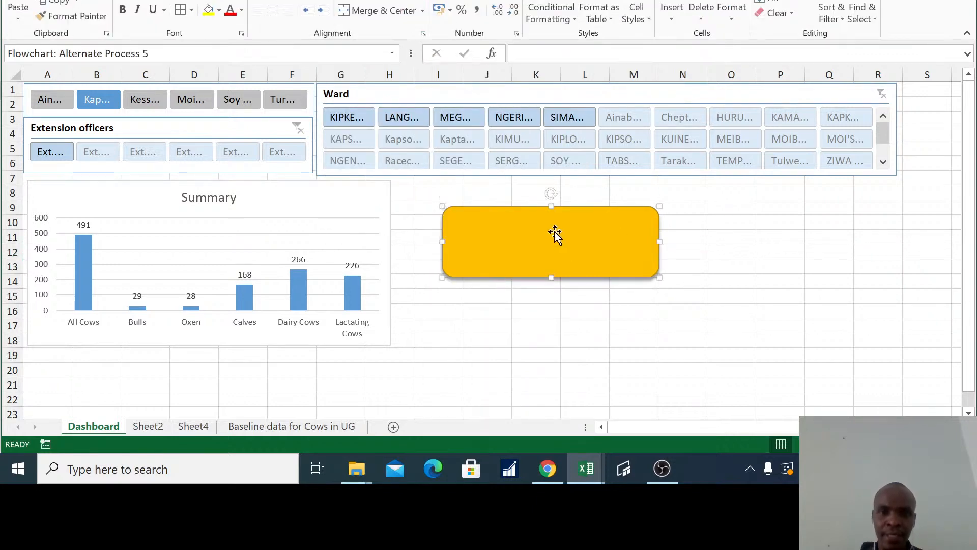
- Try to link the rounded shape's text to the milk production total in Sheet4 cell A6 as a GETPIVOTDATA formula
{"action": "right_click", "coordinate": [554, 234]}
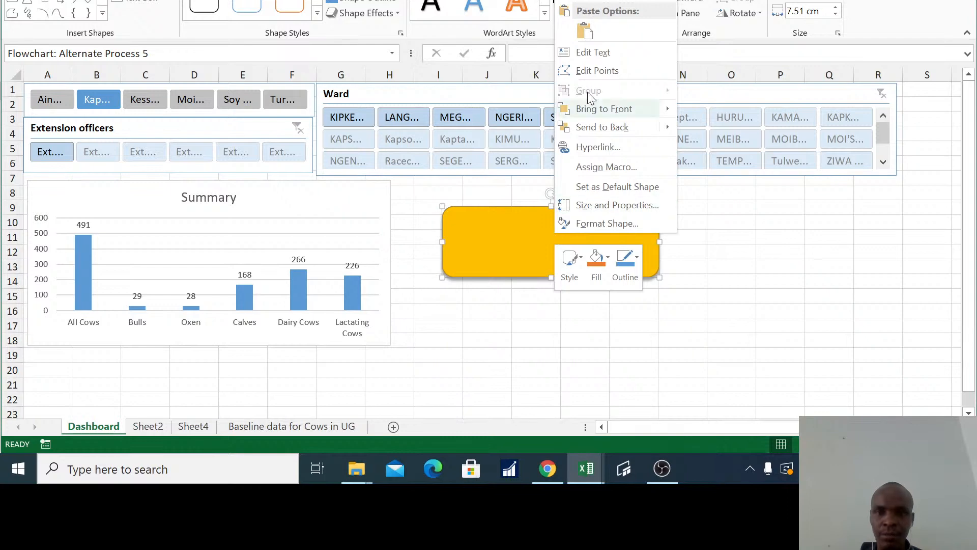
{"action": "left_click", "coordinate": [600, 53]}
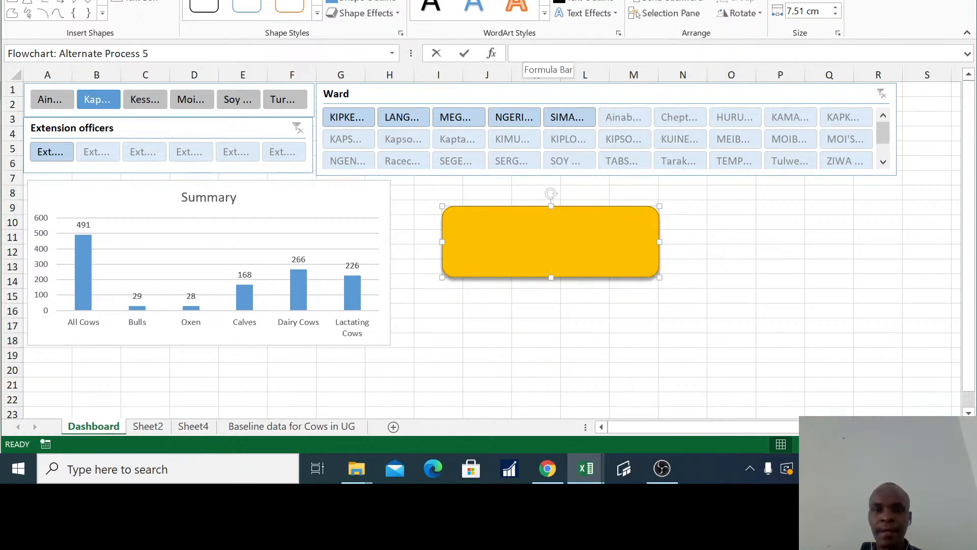
{"action": "left_click", "coordinate": [585, 53]}
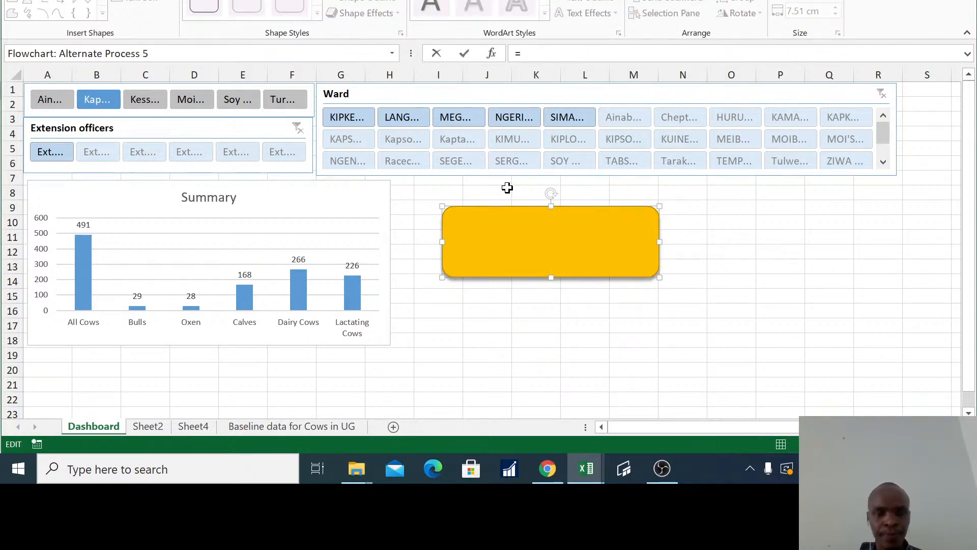
{"action": "left_click", "coordinate": [191, 427]}
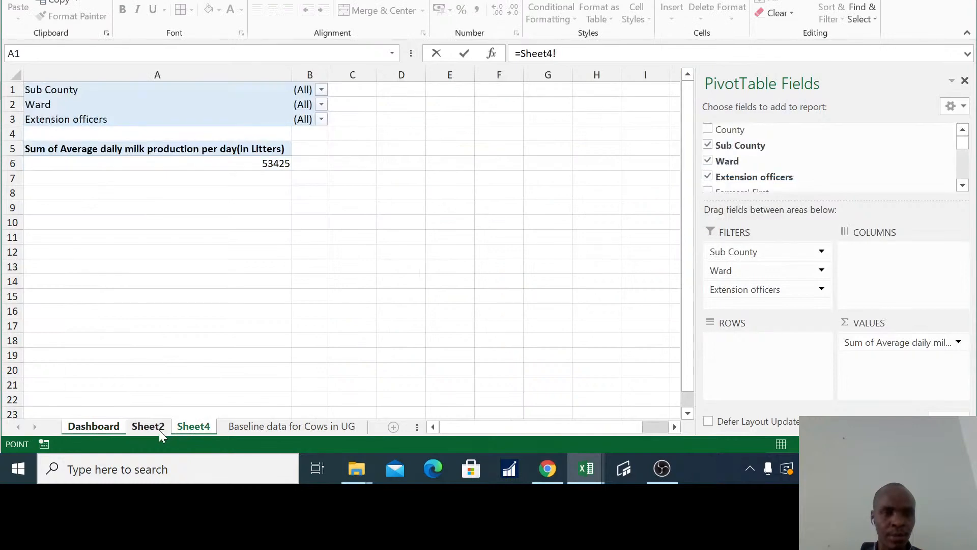
{"action": "left_click", "coordinate": [276, 163]}
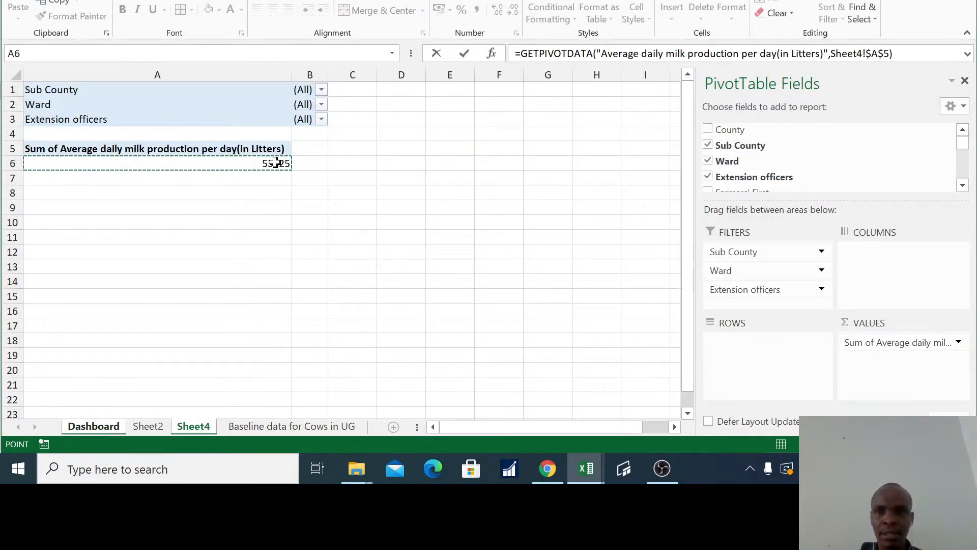
{"action": "key", "text": "Return"}
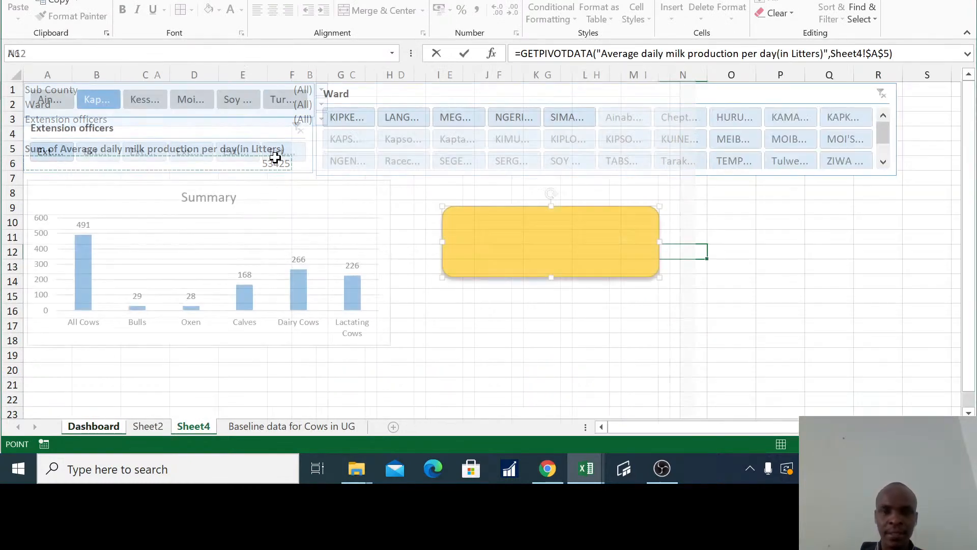
{"action": "left_click", "coordinate": [504, 229]}
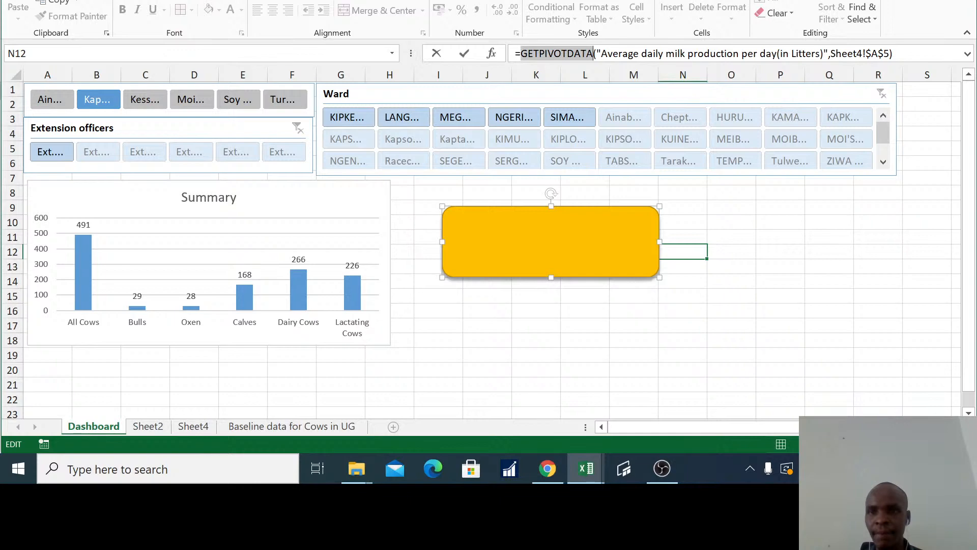
- Remove the GETPIVOTDATA part from the formula and link the shape's text with =Sheet4!$A$5
{"action": "left_click", "coordinate": [830, 53]}
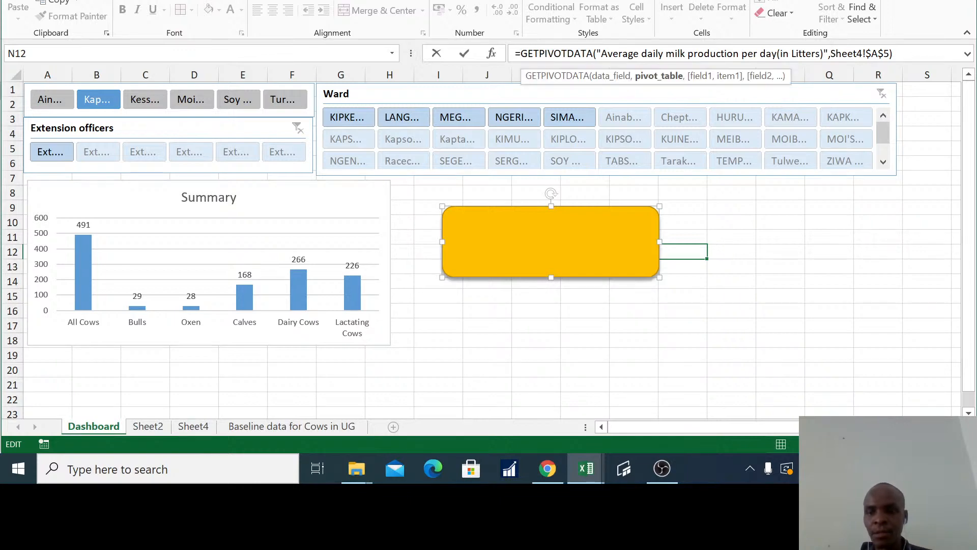
{"action": "key", "text": "BackSpace"}
{"action": "key", "text": "BackSpace"}
{"action": "key", "text": "BackSpace"}
{"action": "key", "text": "BackSpace"}
{"action": "key", "text": "BackSpace"}
{"action": "key", "text": "BackSpace"}
{"action": "key", "text": "BackSpace"}
{"action": "key", "text": "BackSpace"}
{"action": "key", "text": "BackSpace"}
{"action": "key", "text": "BackSpace"}
{"action": "key", "text": "BackSpace"}
{"action": "key", "text": "BackSpace"}
{"action": "key", "text": "BackSpace"}
{"action": "key", "text": "BackSpace"}
{"action": "key", "text": "BackSpace"}
{"action": "key", "text": "BackSpace"}
{"action": "key", "text": "BackSpace"}
{"action": "key", "text": "BackSpace"}
{"action": "key", "text": "BackSpace"}
{"action": "key", "text": "BackSpace"}
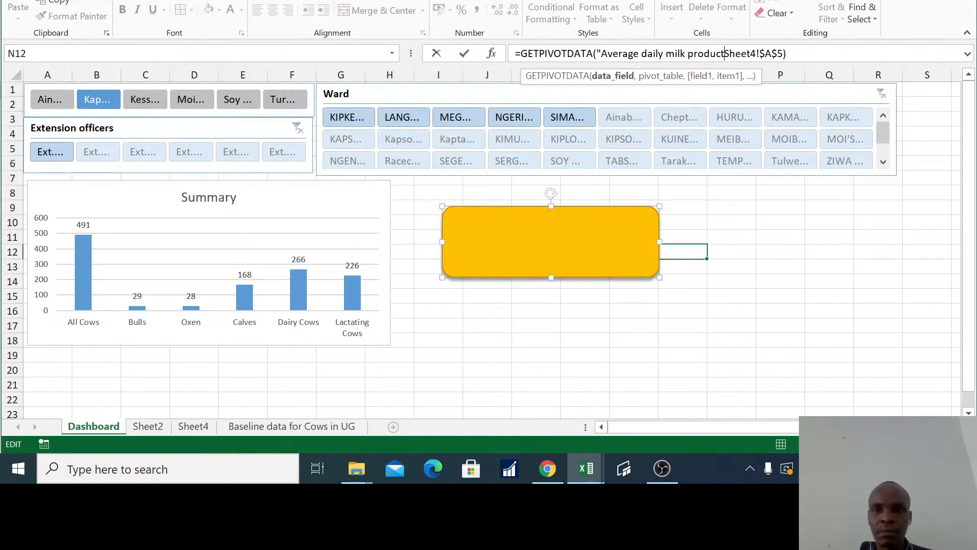
{"action": "key", "text": "BackSpace"}
{"action": "key", "text": "BackSpace"}
{"action": "key", "text": "BackSpace"}
{"action": "key", "text": "BackSpace"}
{"action": "key", "text": "BackSpace"}
{"action": "key", "text": "BackSpace"}
{"action": "key", "text": "BackSpace"}
{"action": "key", "text": "BackSpace"}
{"action": "key", "text": "BackSpace"}
{"action": "key", "text": "BackSpace"}
{"action": "key", "text": "BackSpace"}
{"action": "key", "text": "BackSpace"}
{"action": "key", "text": "BackSpace"}
{"action": "key", "text": "BackSpace"}
{"action": "key", "text": "BackSpace"}
{"action": "key", "text": "BackSpace"}
{"action": "key", "text": "BackSpace"}
{"action": "key", "text": "BackSpace"}
{"action": "key", "text": "BackSpace"}
{"action": "key", "text": "BackSpace"}
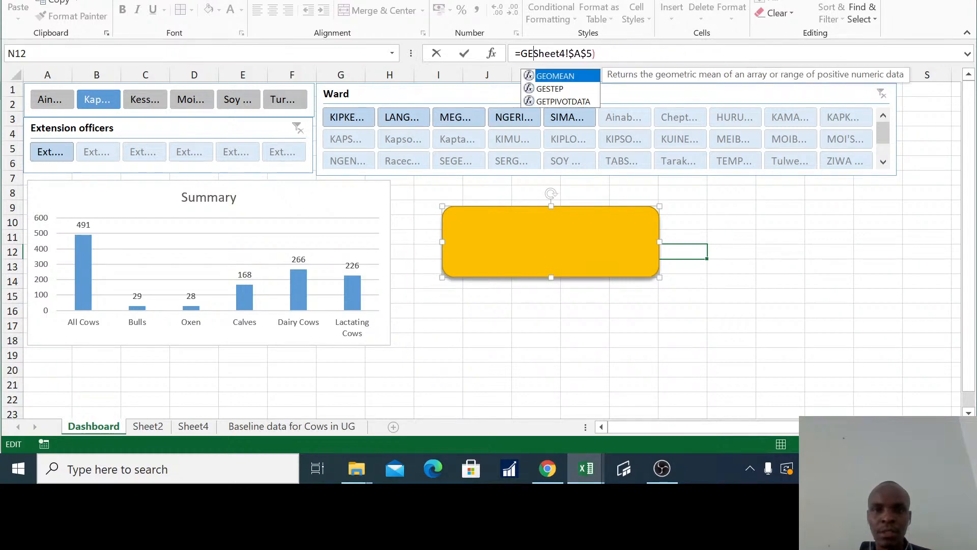
{"action": "type", "text": "="}
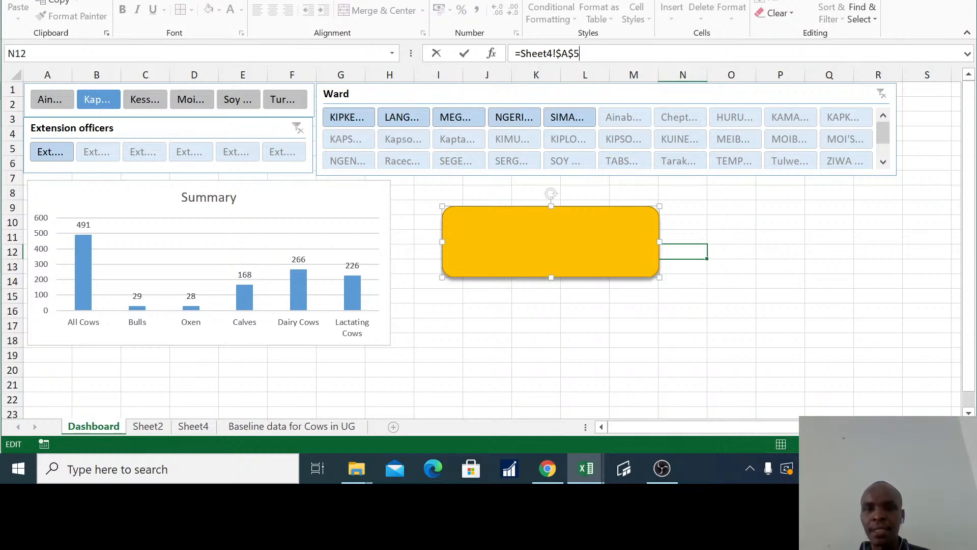
{"action": "key", "text": "Return"}
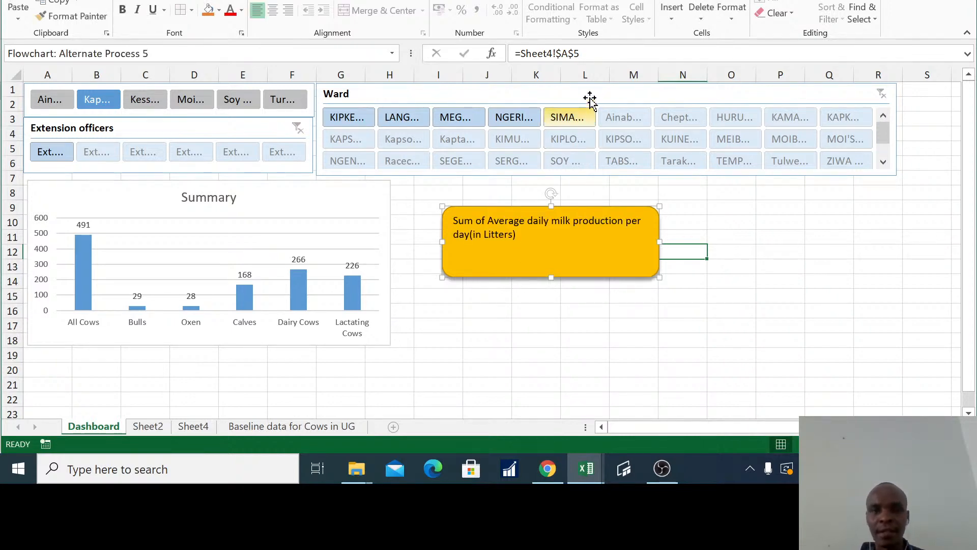
- Check the total's cell on Sheet4 and change the shape's link on the Dashboard to =Sheet4!$A$6
{"action": "left_click", "coordinate": [184, 429]}
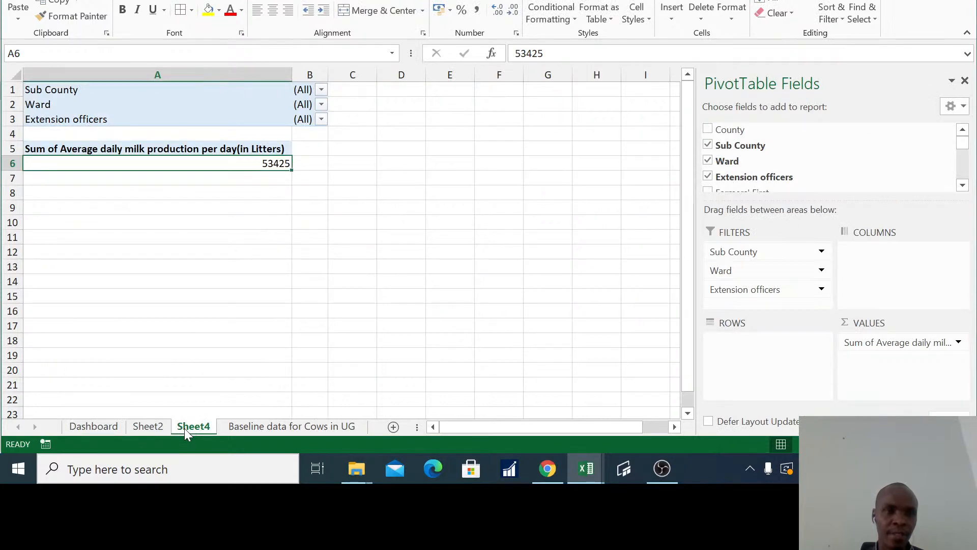
{"action": "left_click", "coordinate": [102, 428]}
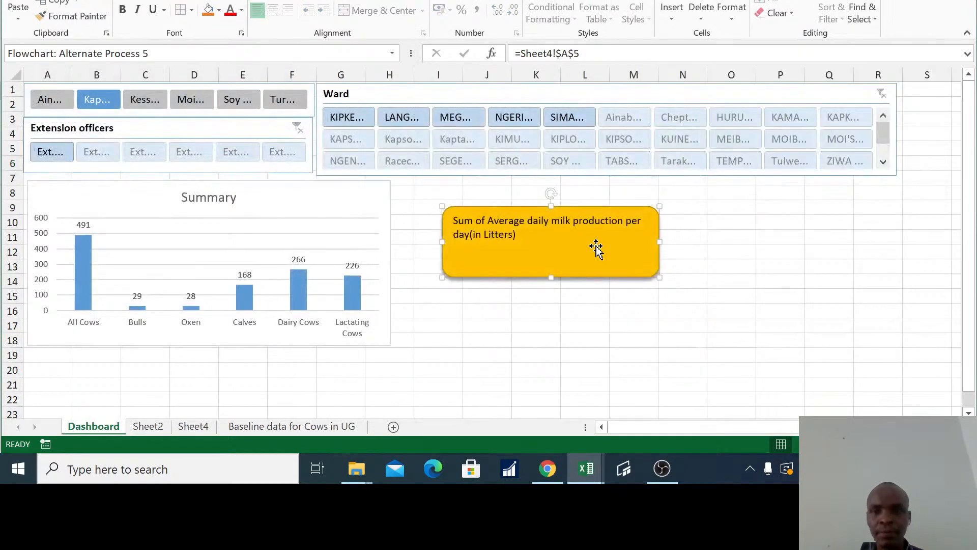
{"action": "left_click", "coordinate": [613, 56]}
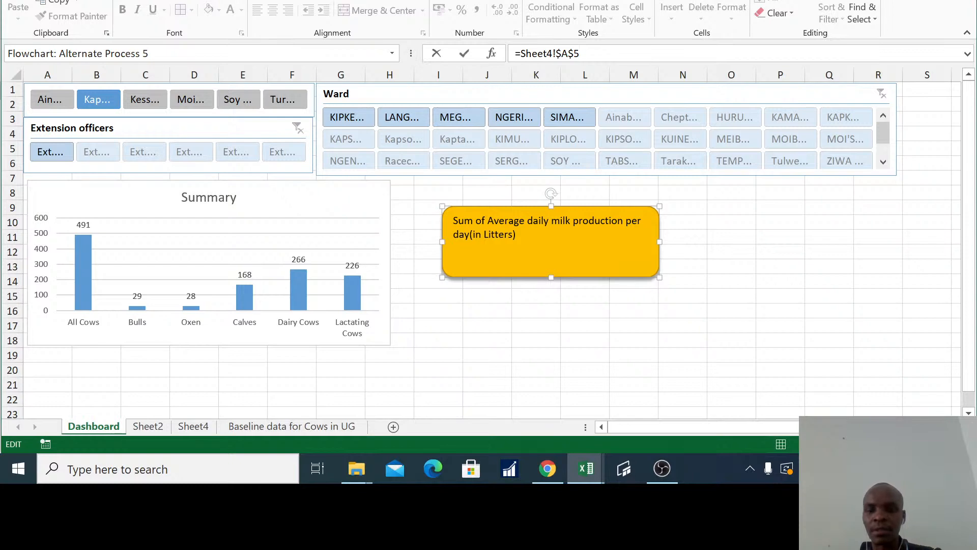
{"action": "key", "text": "Return"}
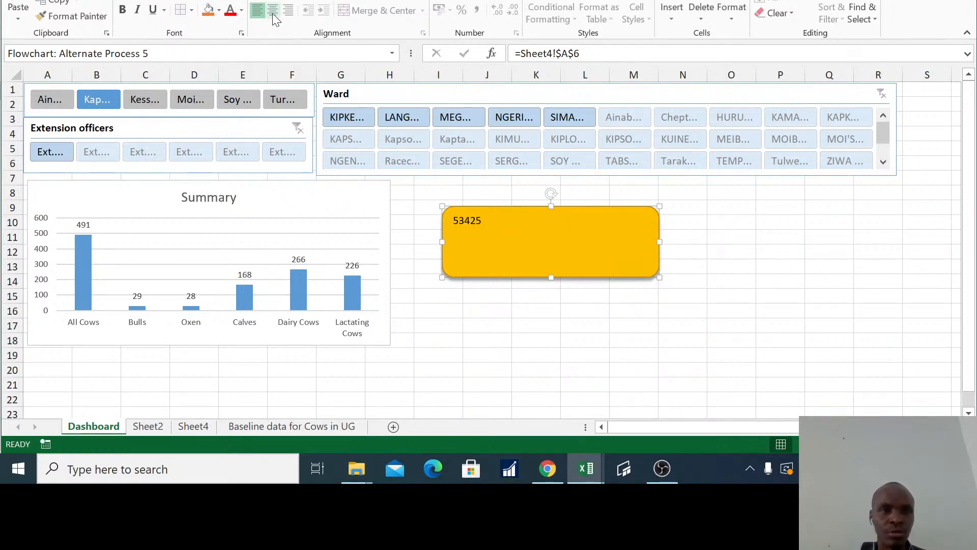
- Centre the shape's text vertically and narrow the shape to about half its width
{"action": "left_click", "coordinate": [279, 2]}
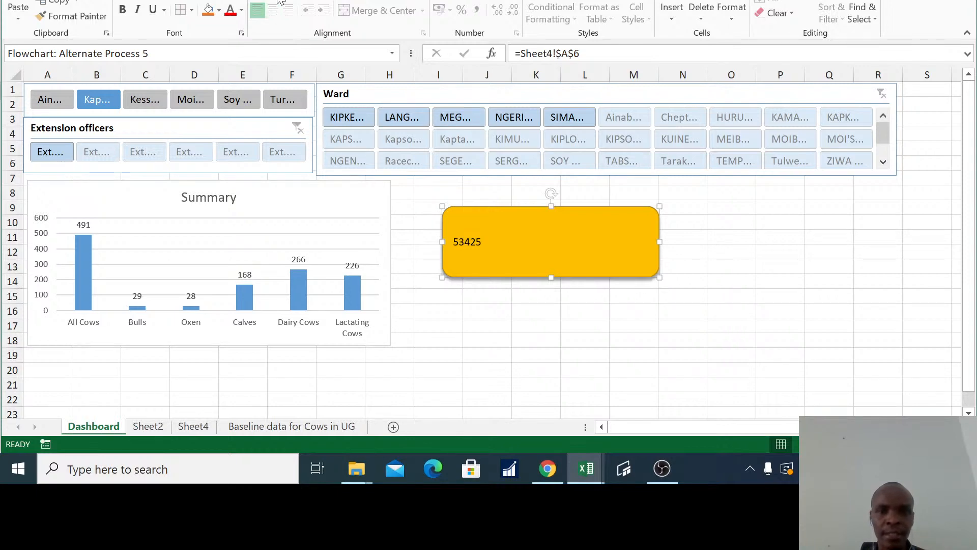
{"action": "left_click_drag", "start_coordinate": [660, 242], "coordinate": [553, 251]}
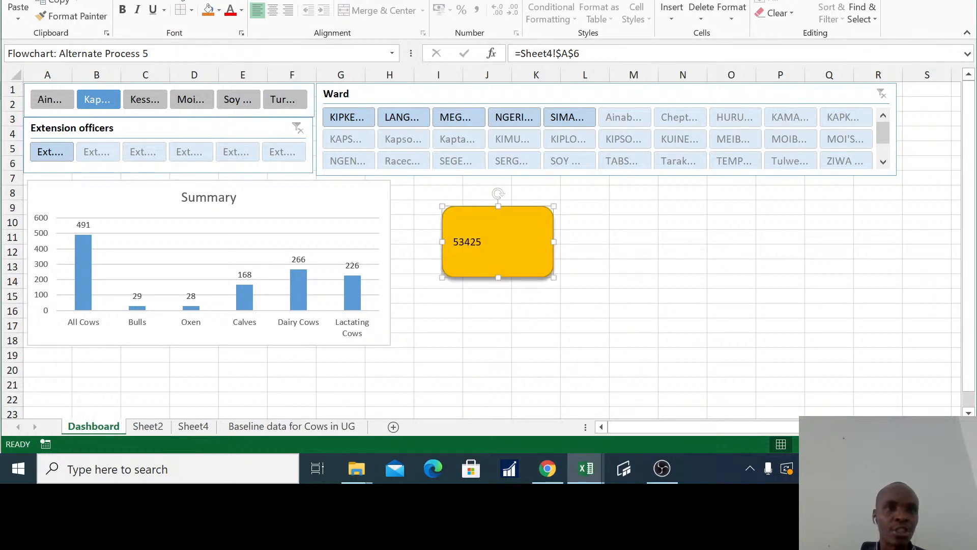
- Format the shape's number in Copperplate Gothic Bold, size 20, purple, and narrow the shape slightly around it
{"action": "left_click", "coordinate": [185, 1]}
{"action": "scroll", "coordinate": [182, 99], "scroll_direction": "down", "scroll_amount": 7}
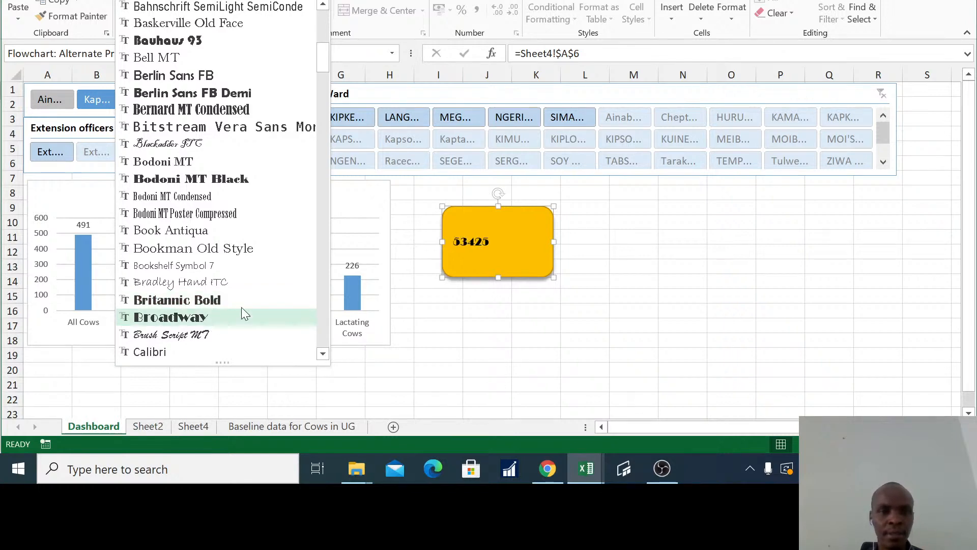
{"action": "left_click_drag", "start_coordinate": [325, 58], "coordinate": [323, 101]}
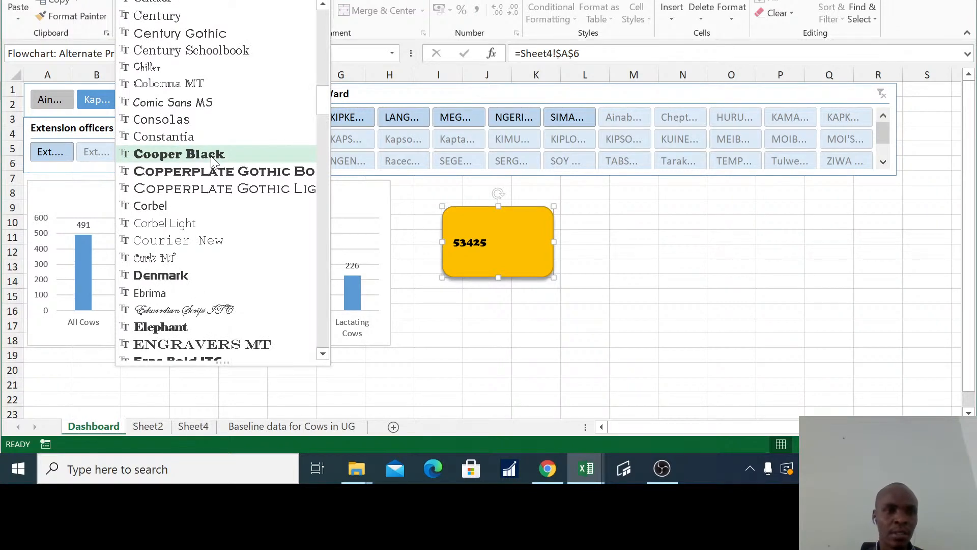
{"action": "left_click", "coordinate": [227, 178]}
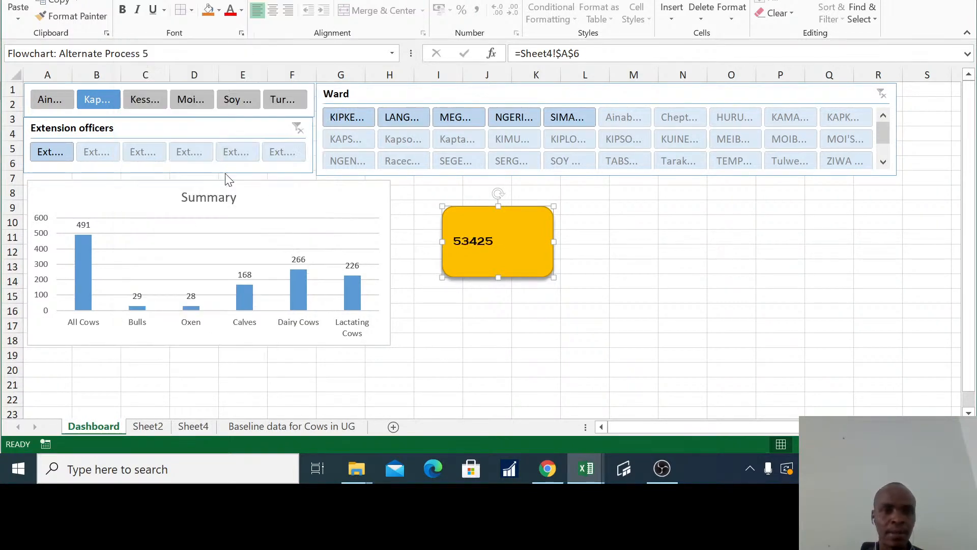
{"action": "left_click", "coordinate": [214, 2]}
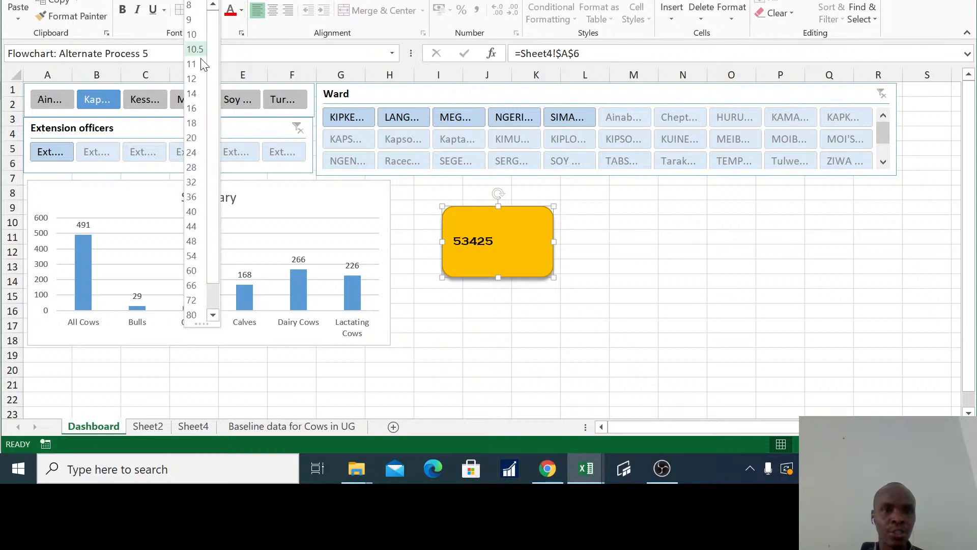
{"action": "left_click", "coordinate": [196, 134]}
{"action": "left_click_drag", "start_coordinate": [554, 242], "coordinate": [543, 241]}
{"action": "left_click", "coordinate": [242, 10]}
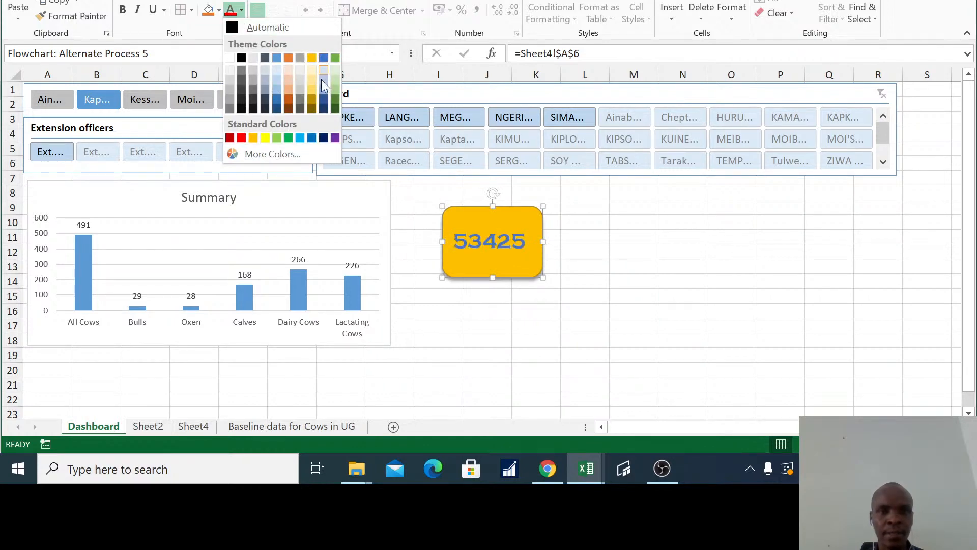
{"action": "left_click", "coordinate": [336, 138]}
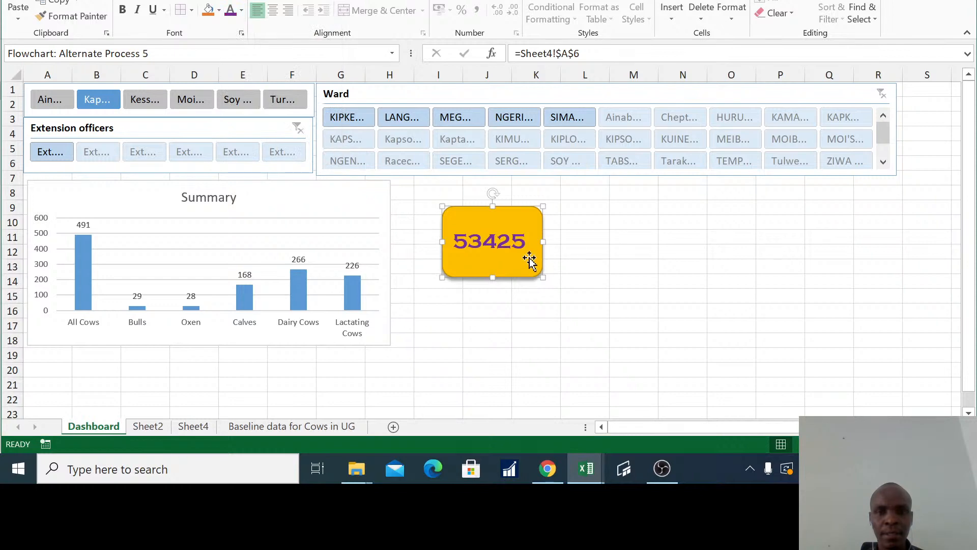
- Resize and move the shape to rows 8 to 10 beneath the Ward slicer, from column I into K, and centre its text horizontally
{"action": "left_click_drag", "start_coordinate": [493, 278], "coordinate": [494, 250]}
{"action": "left_click_drag", "start_coordinate": [513, 205], "coordinate": [489, 190]}
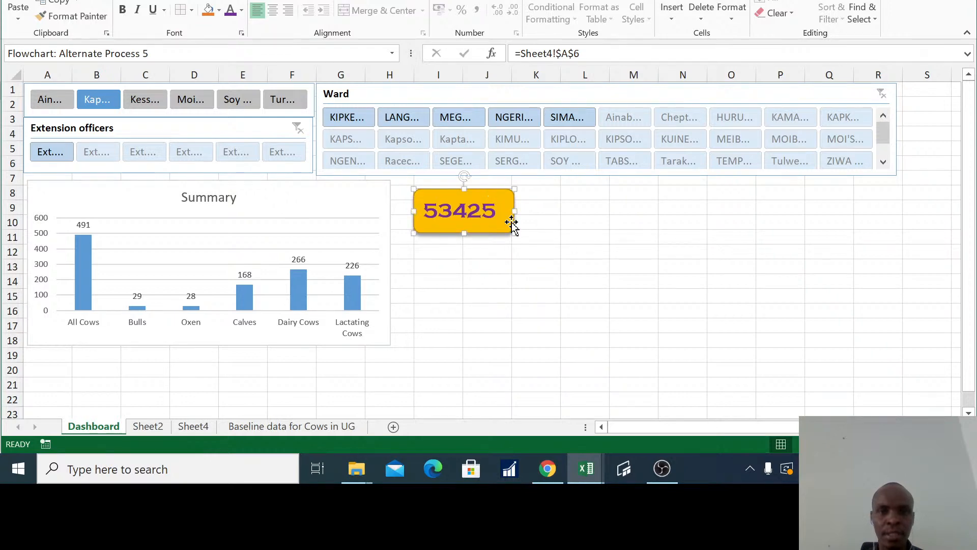
{"action": "left_click_drag", "start_coordinate": [513, 231], "coordinate": [534, 231]}
{"action": "left_click", "coordinate": [274, 10]}
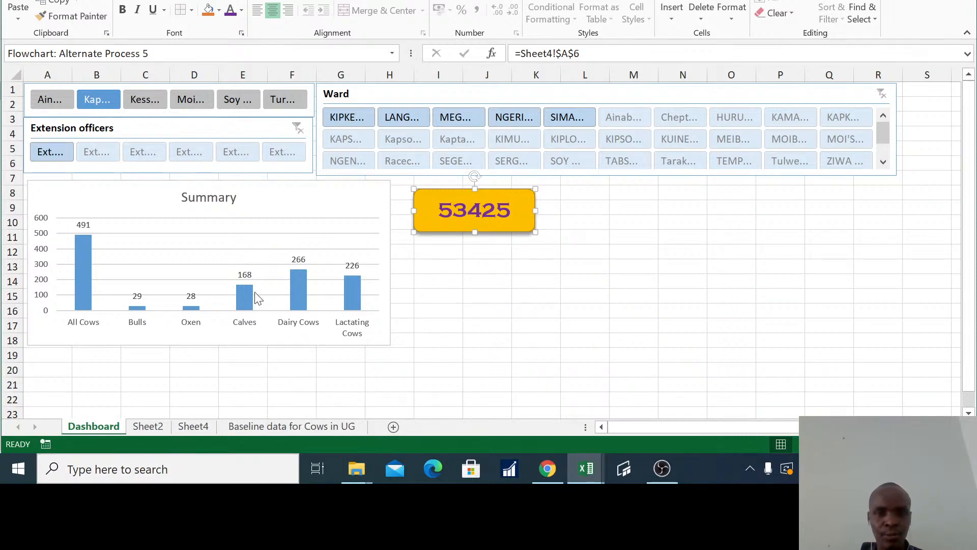
- Format the milk production total in Sheet4 cell A6 with a thousands separator and no decimals, and return to the Dashboard
{"action": "left_click", "coordinate": [186, 427]}
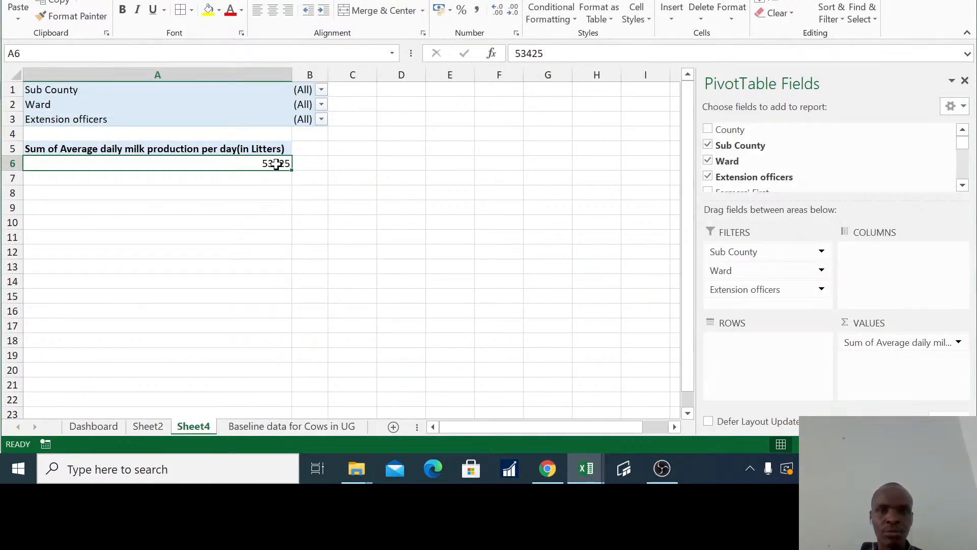
{"action": "left_click", "coordinate": [476, 11]}
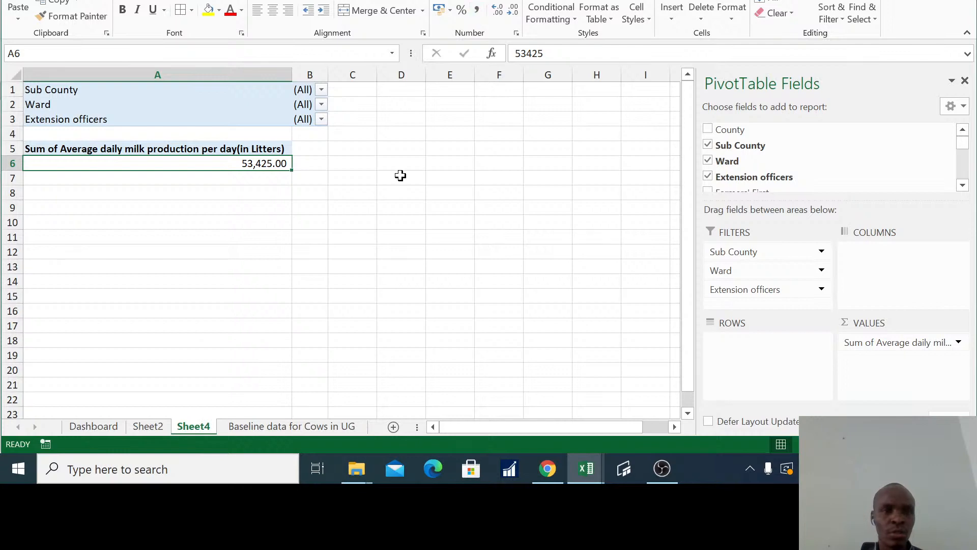
{"action": "left_click", "coordinate": [497, 10]}
{"action": "left_click", "coordinate": [498, 11]}
{"action": "left_click", "coordinate": [513, 11]}
{"action": "left_click", "coordinate": [512, 11]}
{"action": "left_click", "coordinate": [512, 11]}
{"action": "left_click", "coordinate": [512, 11]}
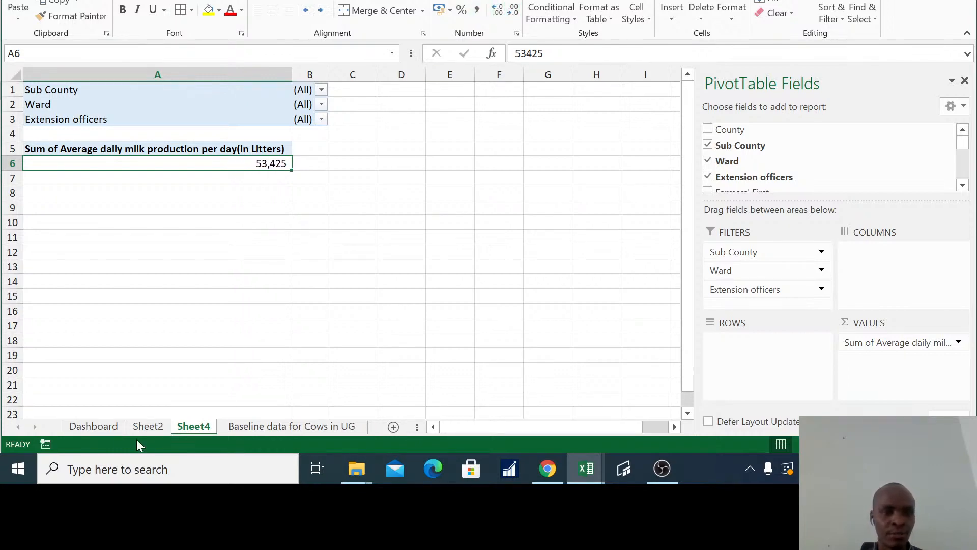
{"action": "left_click", "coordinate": [94, 427]}
{"action": "left_click", "coordinate": [487, 280]}
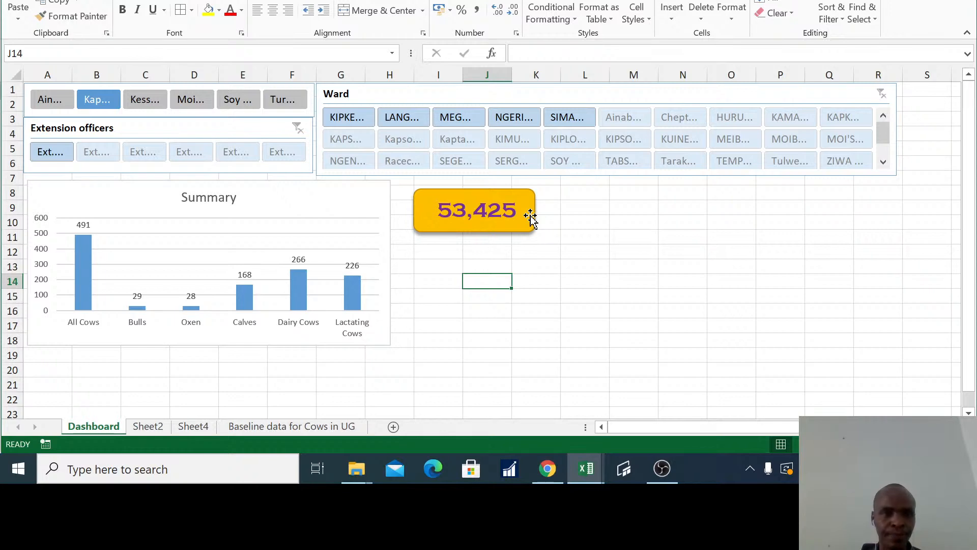
- Test the Sub County slicer by filtering through each sub county, ending on Turbo Sub County, and compare the chart with the shape's number
{"action": "left_click", "coordinate": [148, 103]}
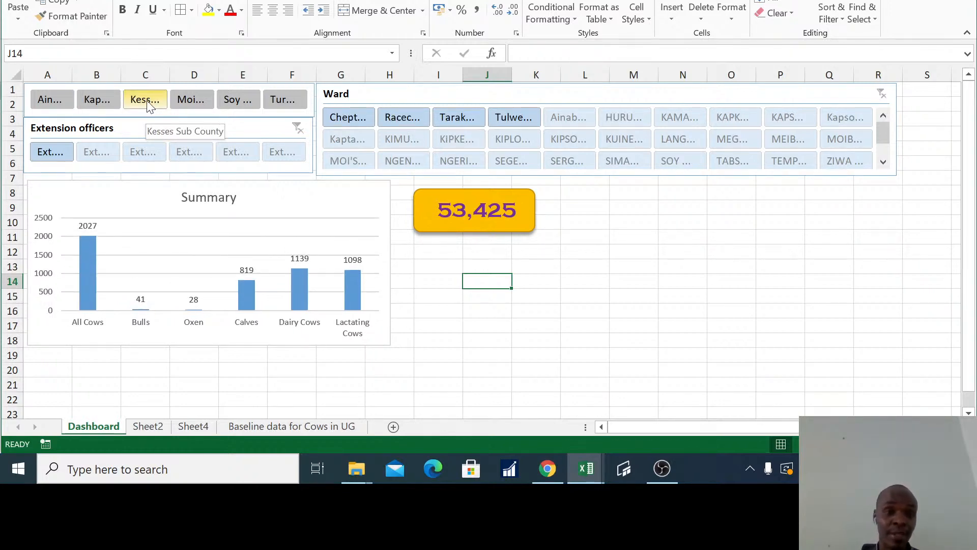
{"action": "left_click", "coordinate": [46, 102]}
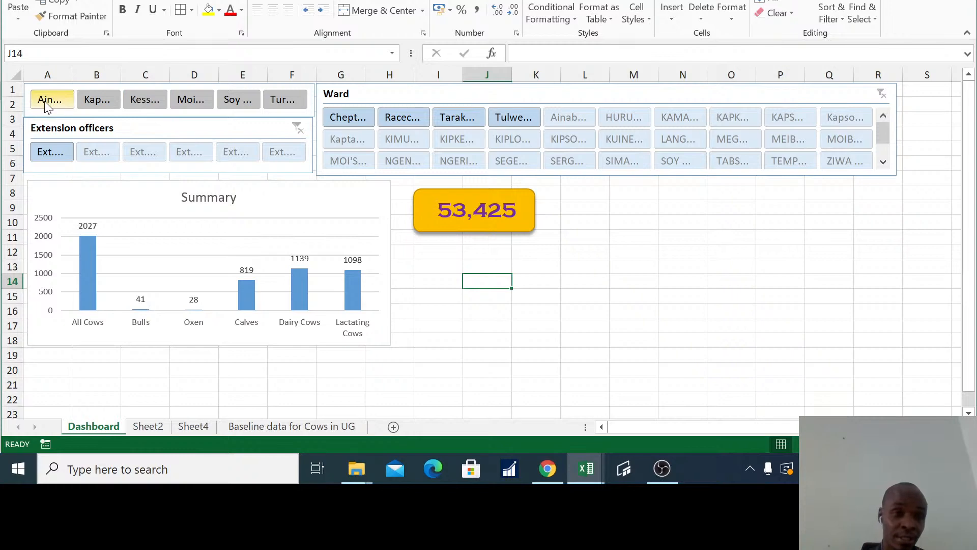
{"action": "left_click", "coordinate": [102, 101]}
{"action": "left_click", "coordinate": [145, 101]}
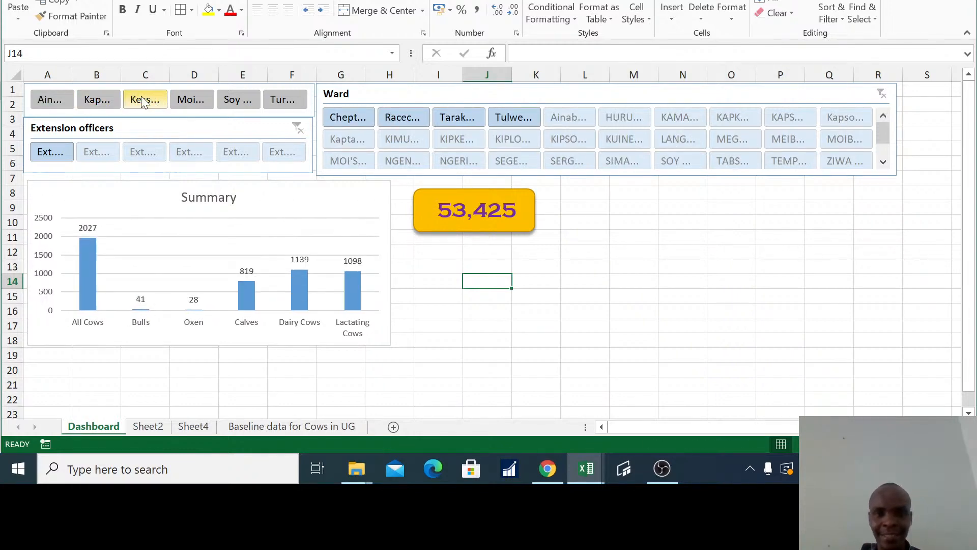
{"action": "left_click", "coordinate": [195, 101]}
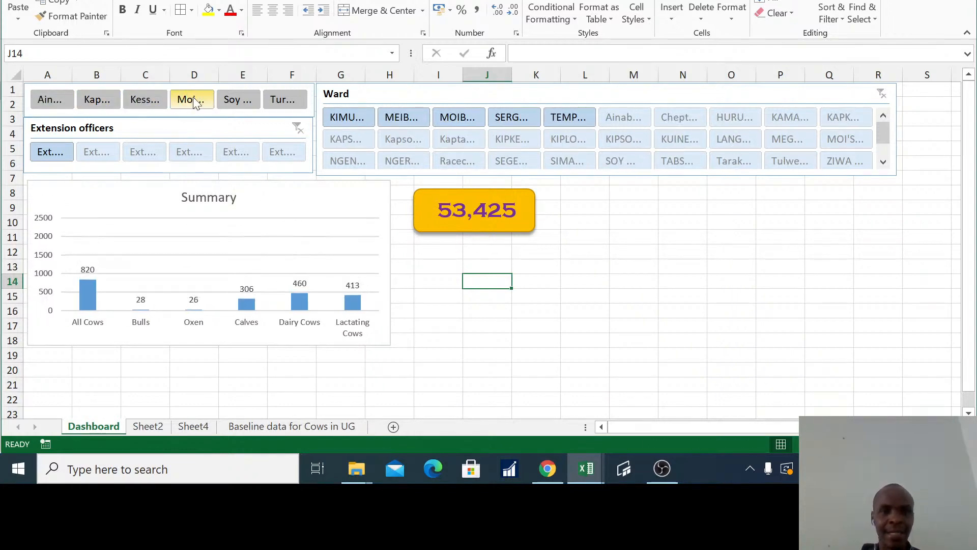
{"action": "left_click", "coordinate": [243, 99]}
{"action": "left_click", "coordinate": [277, 101]}
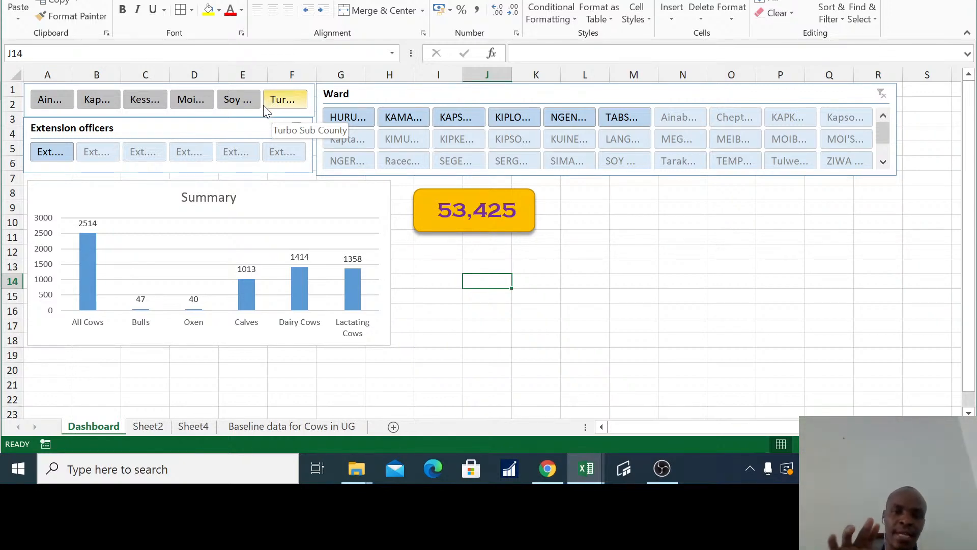
{"action": "left_click", "coordinate": [265, 106]}
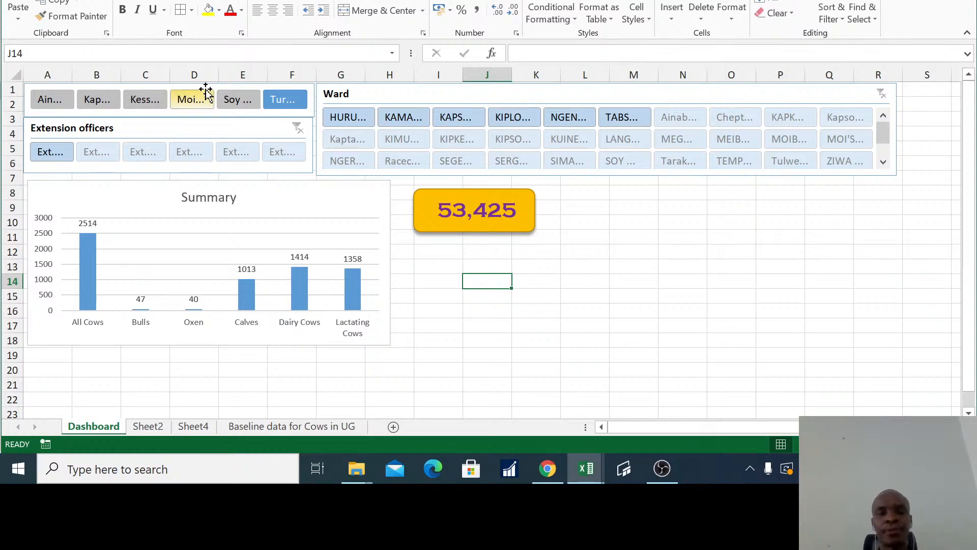
- Connect the Ward slicer to PivotTable5 on Sheet4 in addition to PivotTable3
{"action": "left_click", "coordinate": [435, 94]}
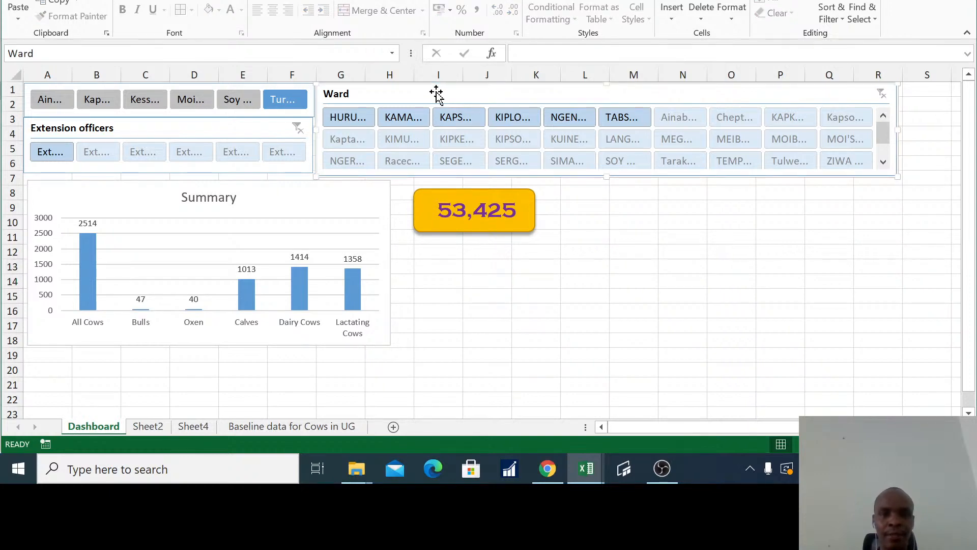
{"action": "left_click", "coordinate": [460, 1]}
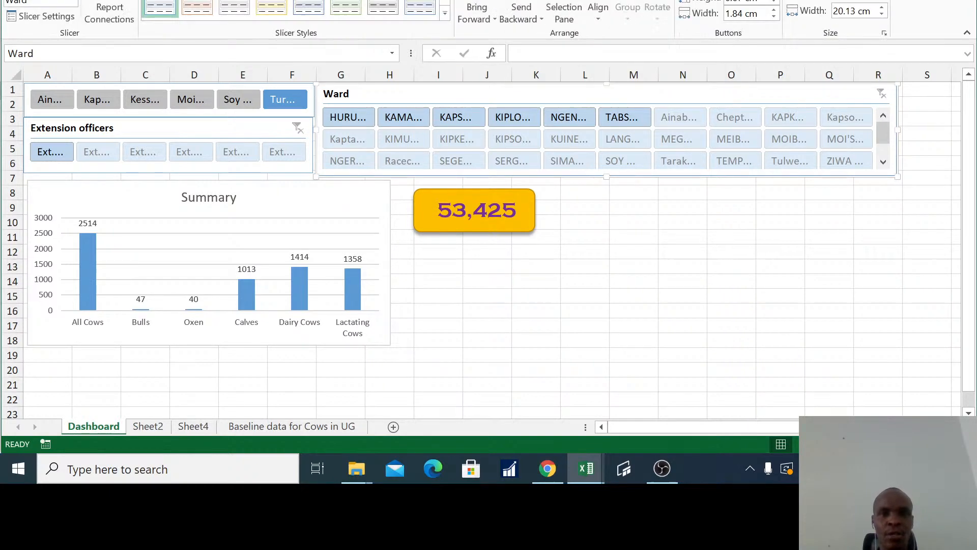
{"action": "left_click", "coordinate": [107, 15]}
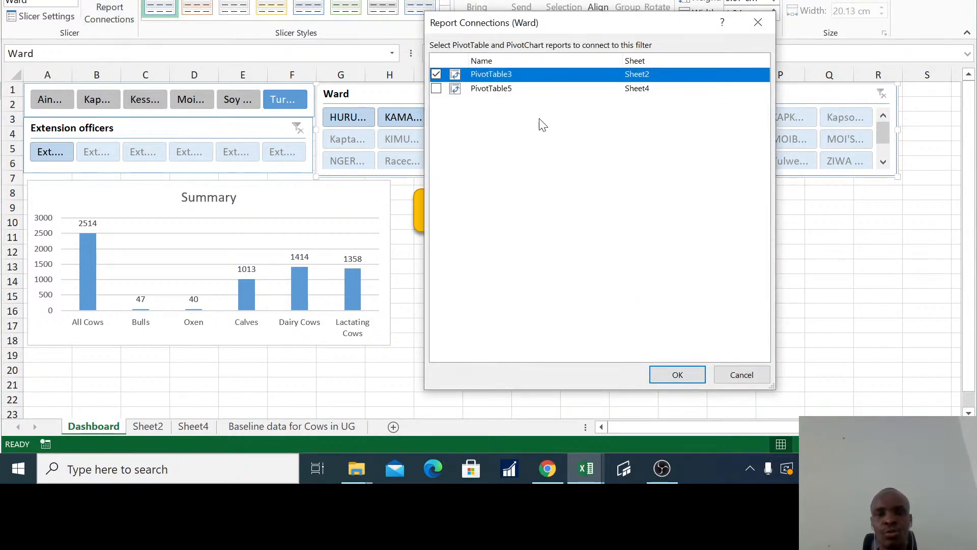
{"action": "left_click_drag", "start_coordinate": [569, 25], "coordinate": [733, 49]}
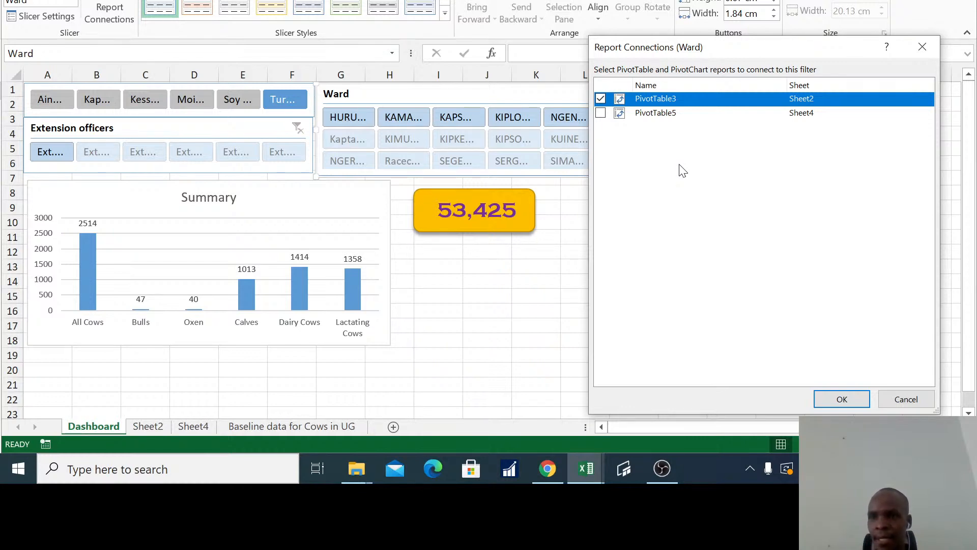
{"action": "left_click", "coordinate": [601, 113]}
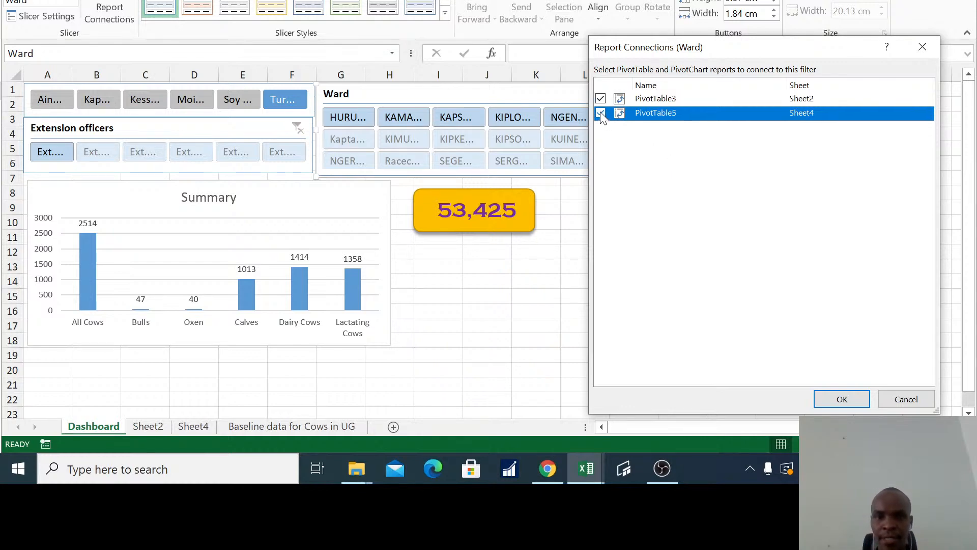
{"action": "left_click", "coordinate": [842, 399]}
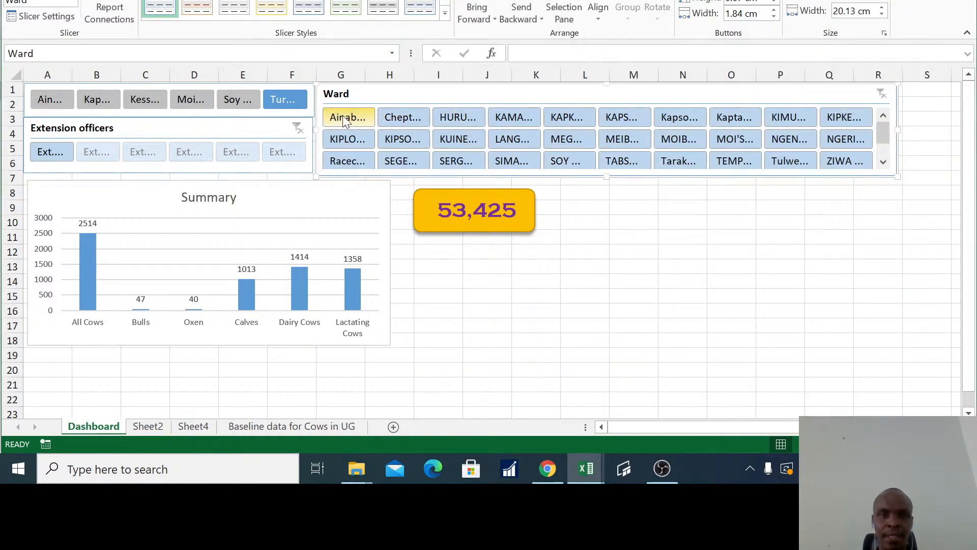
- Connect the Sub County slicer to PivotTable5 on Sheet4 through its report connections
{"action": "right_click", "coordinate": [236, 86]}
{"action": "left_click", "coordinate": [294, 385]}
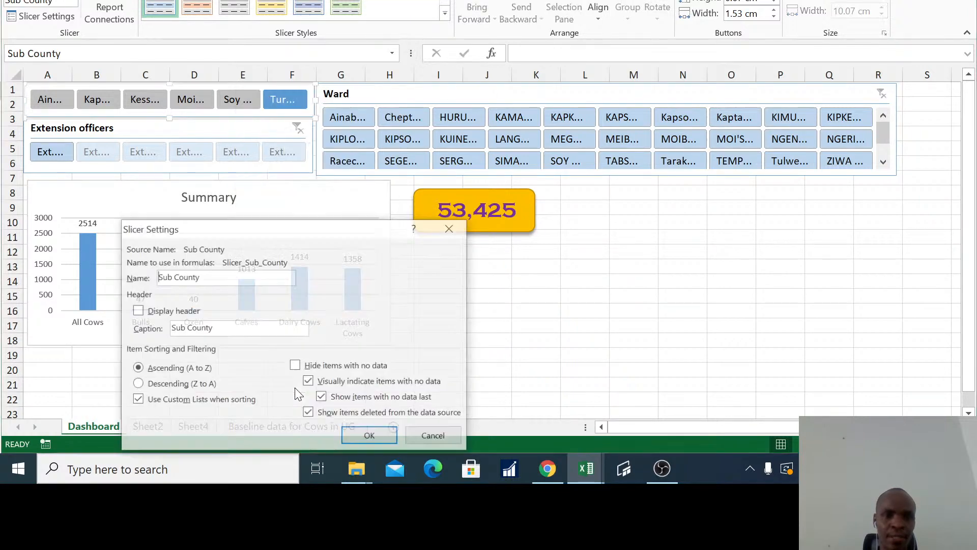
{"action": "left_click", "coordinate": [459, 230]}
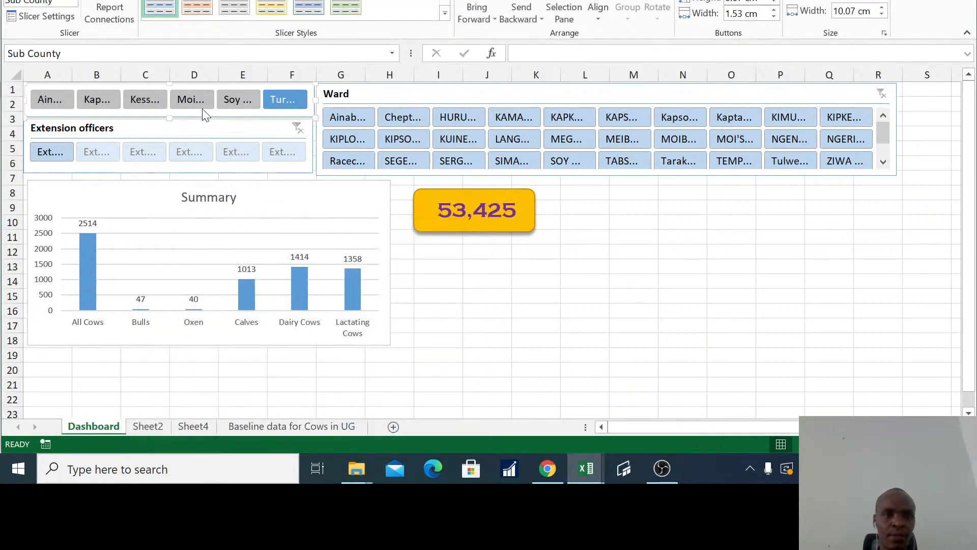
{"action": "right_click", "coordinate": [206, 95]}
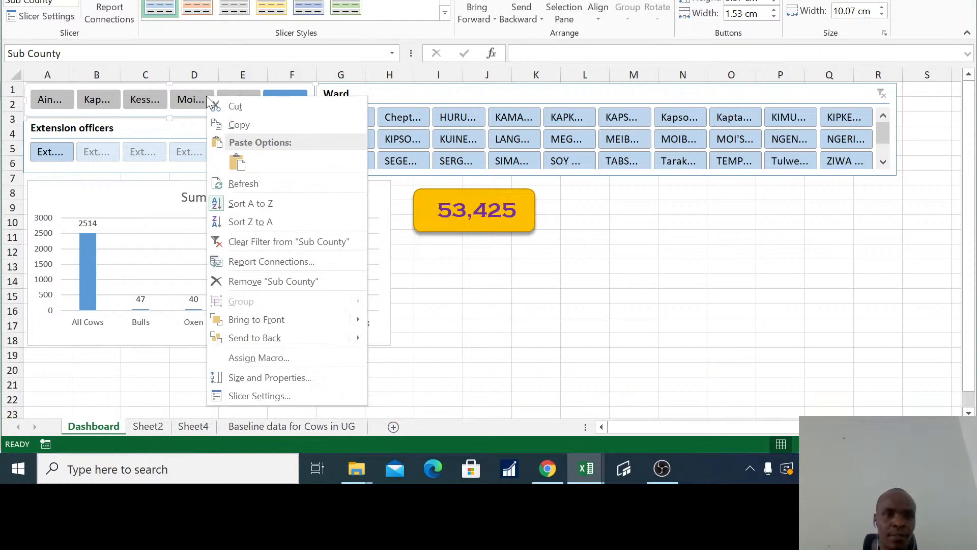
{"action": "left_click", "coordinate": [270, 261]}
{"action": "left_click", "coordinate": [601, 112]}
{"action": "left_click", "coordinate": [602, 113]}
{"action": "left_click", "coordinate": [839, 398]}
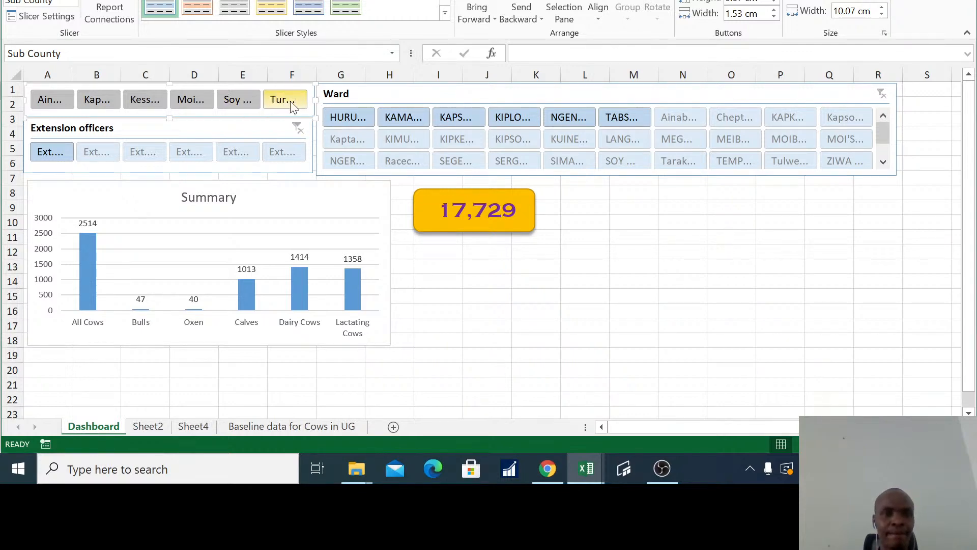
- Filter through several sub counties, ending on Kesses Sub County, to check that the shape's total follows the slicer
{"action": "left_click", "coordinate": [228, 107]}
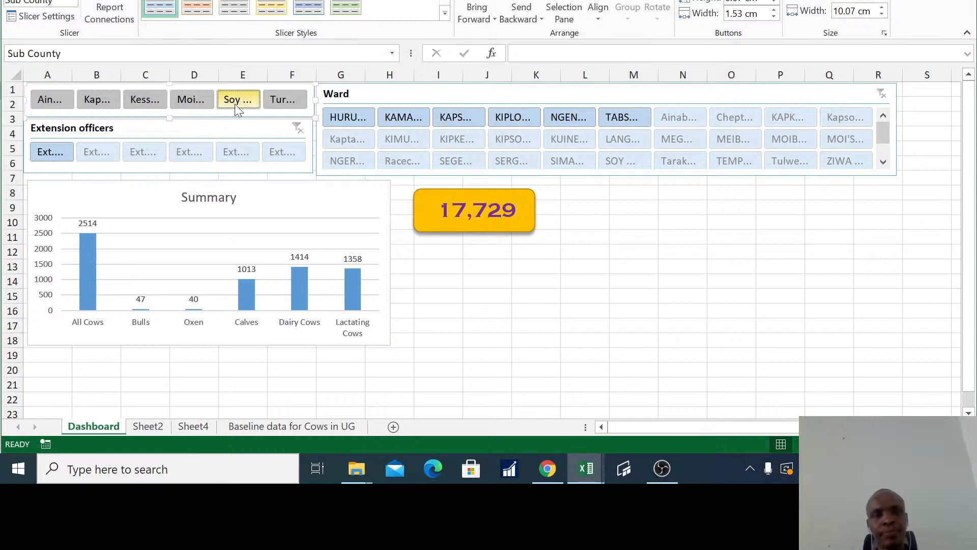
{"action": "left_click", "coordinate": [190, 101]}
{"action": "left_click", "coordinate": [143, 100]}
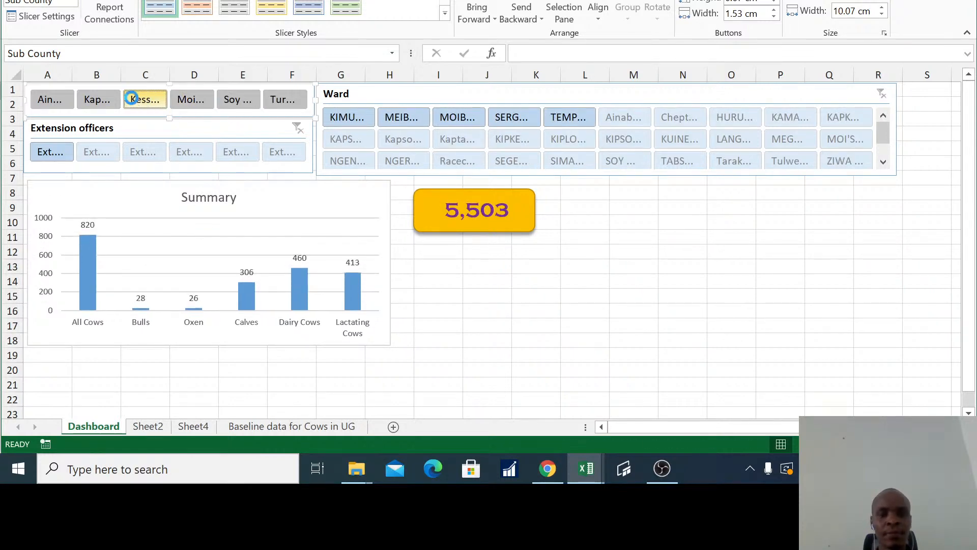
{"action": "left_click", "coordinate": [50, 100]}
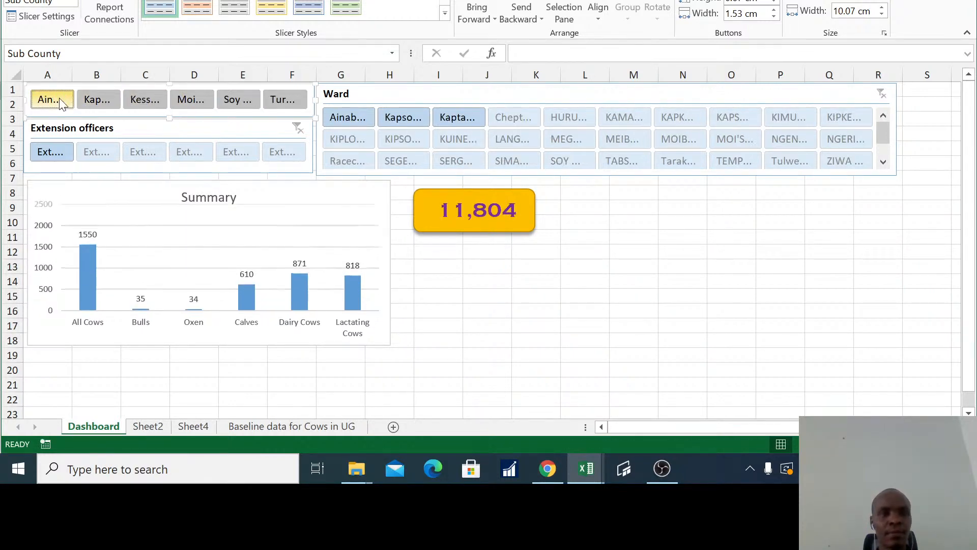
{"action": "left_click", "coordinate": [117, 99]}
{"action": "left_click", "coordinate": [153, 99]}
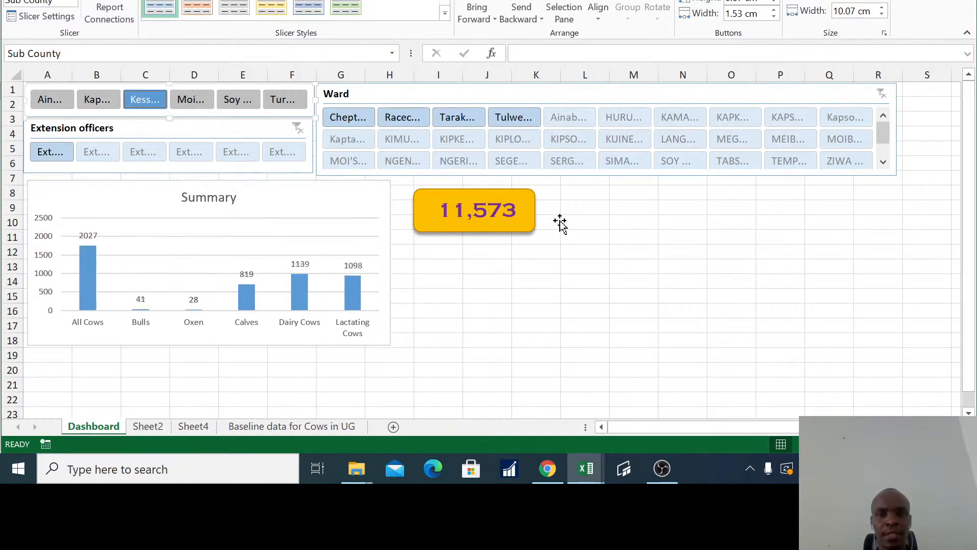
- Connect the Extension officers slicer to PivotTable5 on Sheet4 through its report connections
{"action": "right_click", "coordinate": [158, 127]}
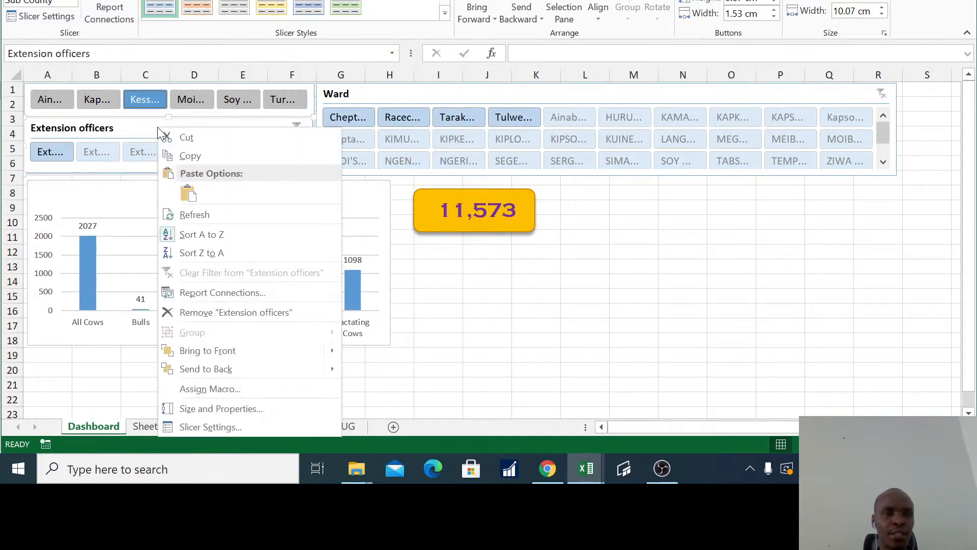
{"action": "left_click", "coordinate": [229, 293]}
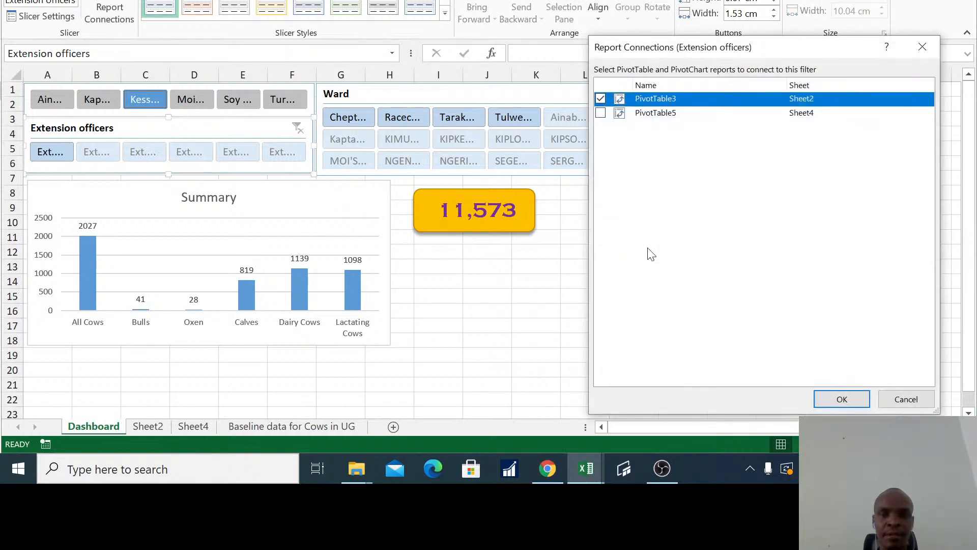
{"action": "left_click", "coordinate": [601, 113]}
{"action": "left_click", "coordinate": [841, 400]}
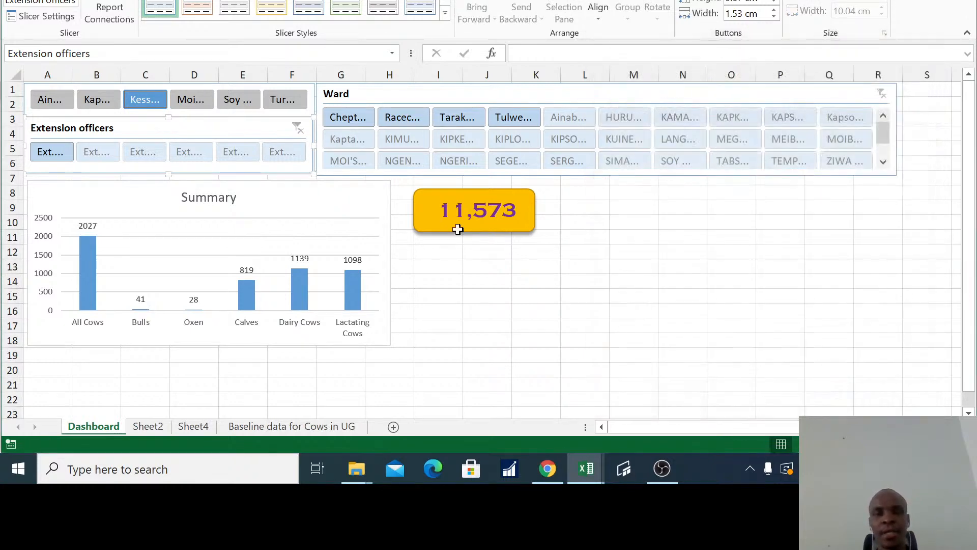
- Test the Extension officers and Ward slicers with one item each, clearing each filter after checking the chart and shape
{"action": "left_click", "coordinate": [235, 152]}
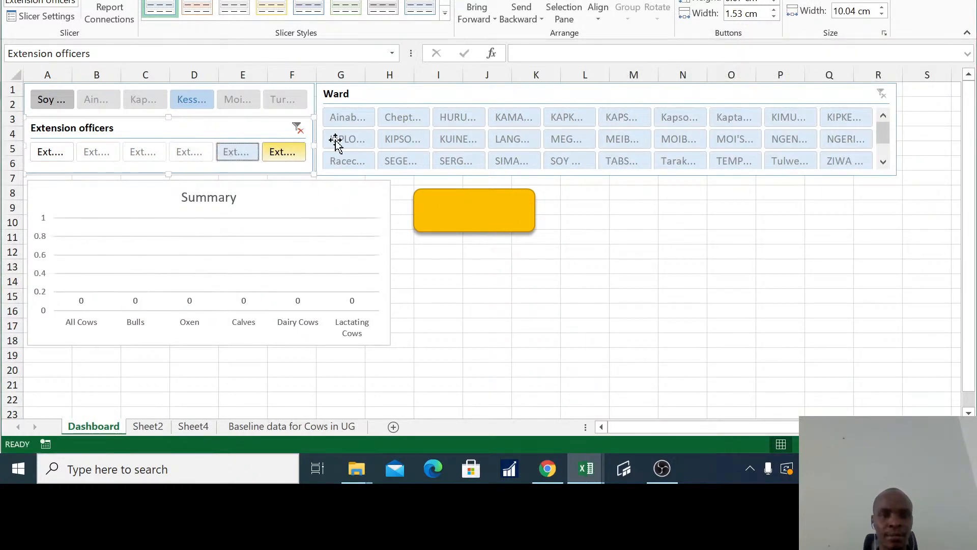
{"action": "left_click", "coordinate": [299, 129]}
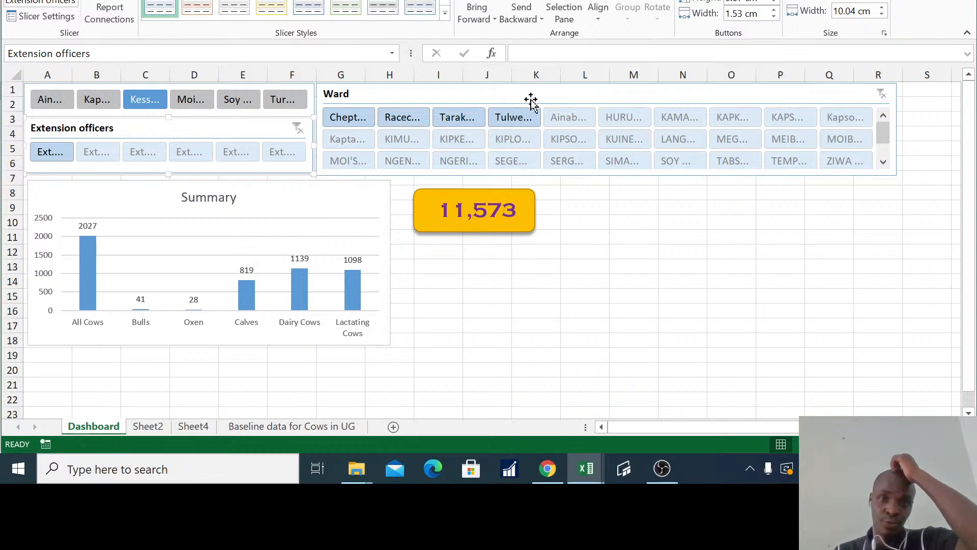
{"action": "left_click", "coordinate": [565, 118]}
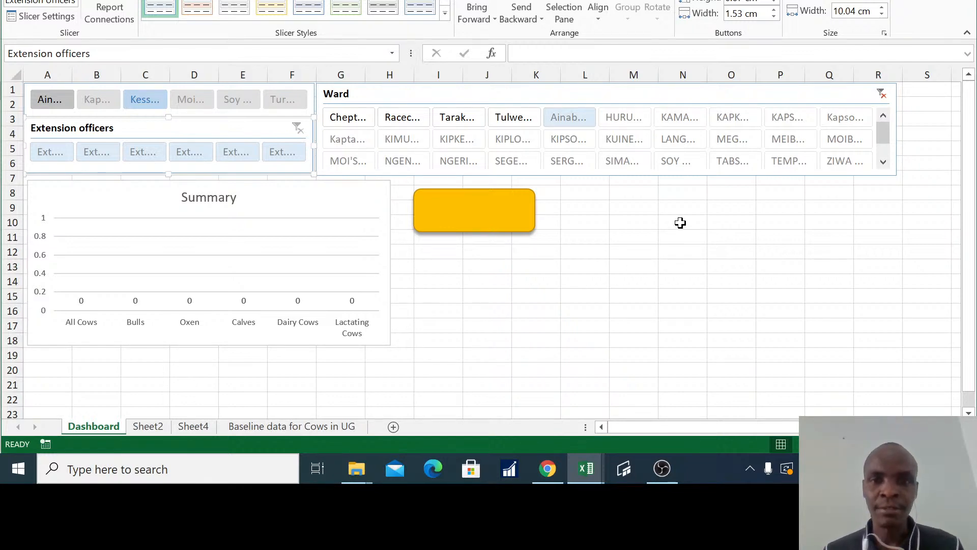
{"action": "left_click", "coordinate": [881, 96]}
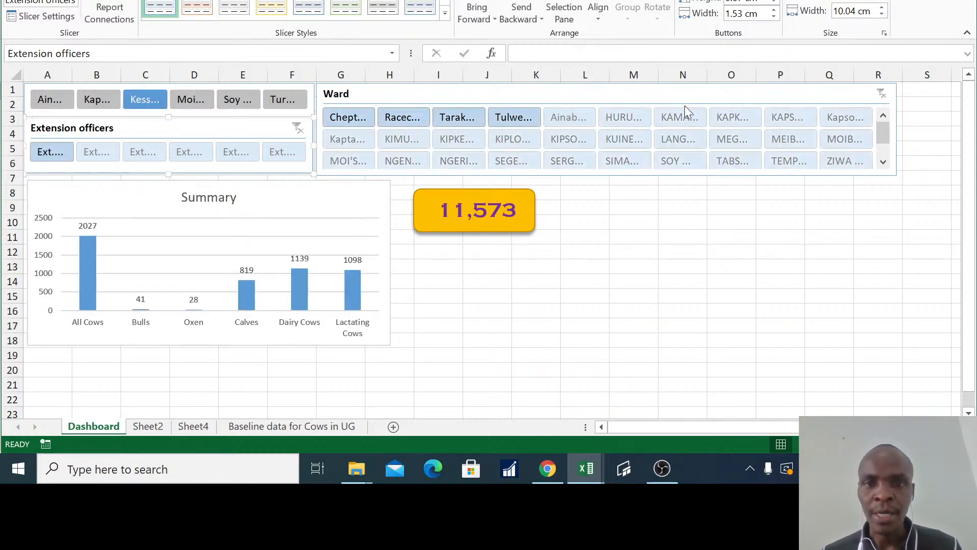
- Set the Ward slicer to hide items with no data, and filter the dashboard to the Soy sub county
{"action": "right_click", "coordinate": [677, 95]}
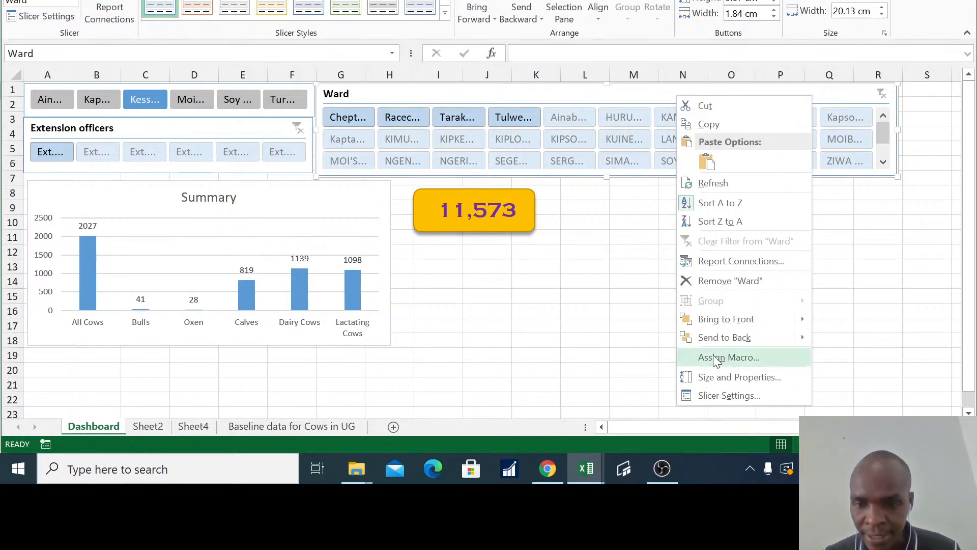
{"action": "left_click", "coordinate": [713, 395]}
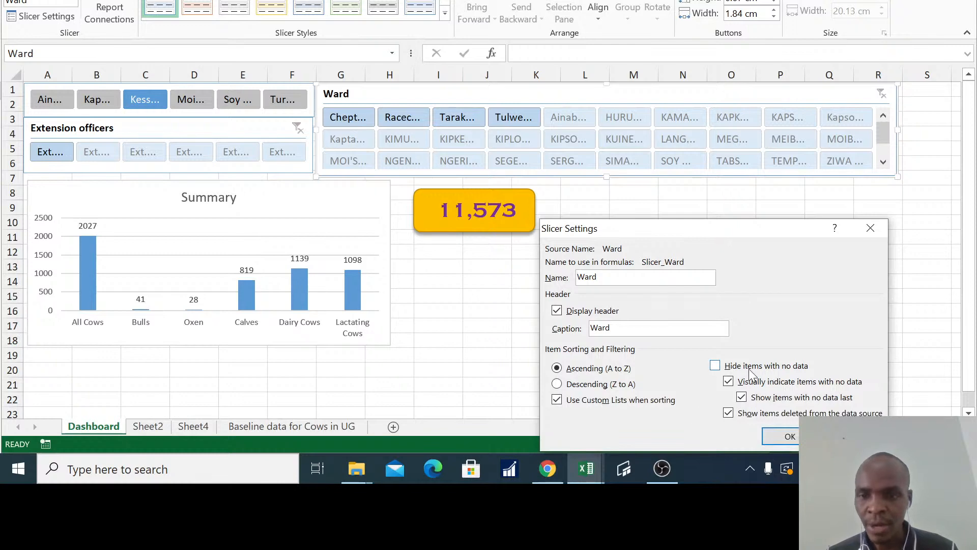
{"action": "left_click", "coordinate": [751, 366]}
{"action": "left_click", "coordinate": [790, 436]}
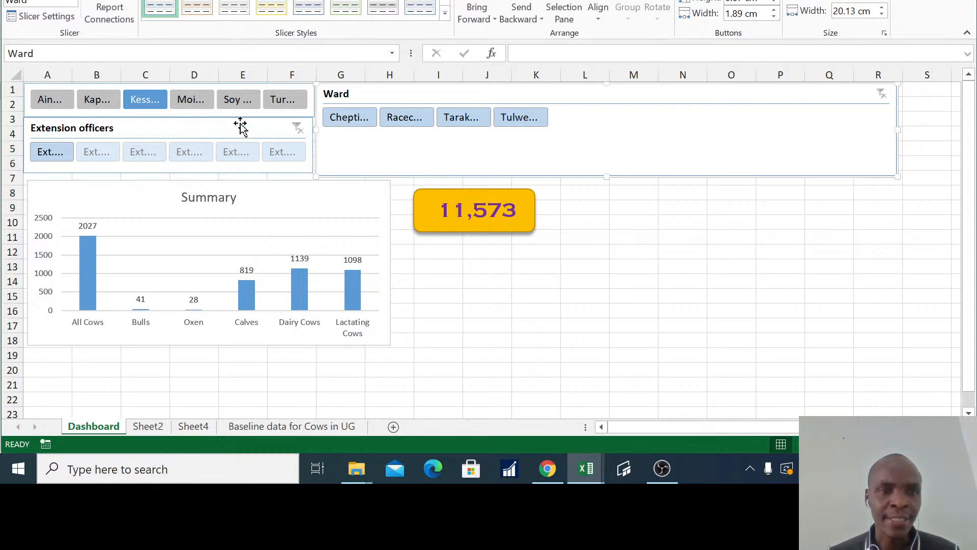
{"action": "left_click", "coordinate": [181, 102]}
{"action": "left_click", "coordinate": [241, 101]}
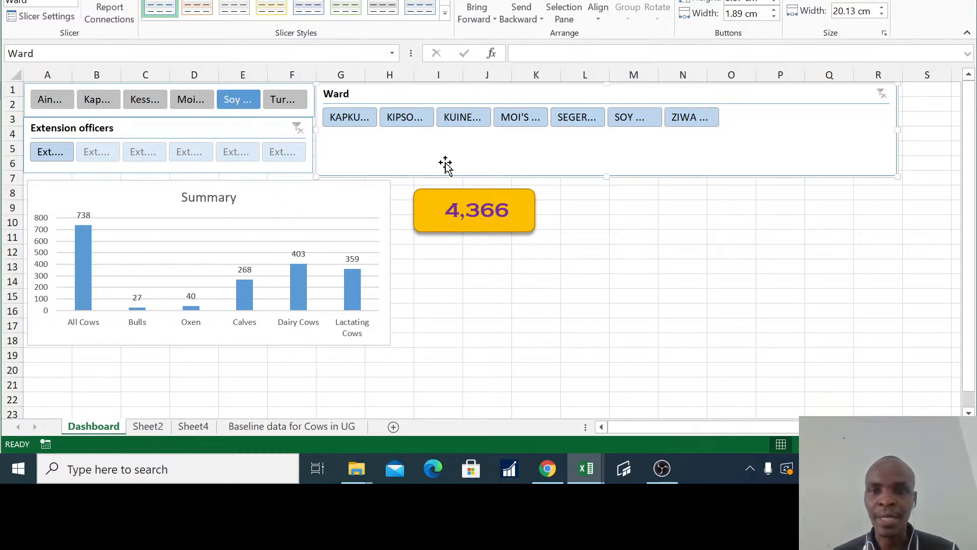
- Set the Extension officers slicer to hide items with no data
{"action": "right_click", "coordinate": [234, 131]}
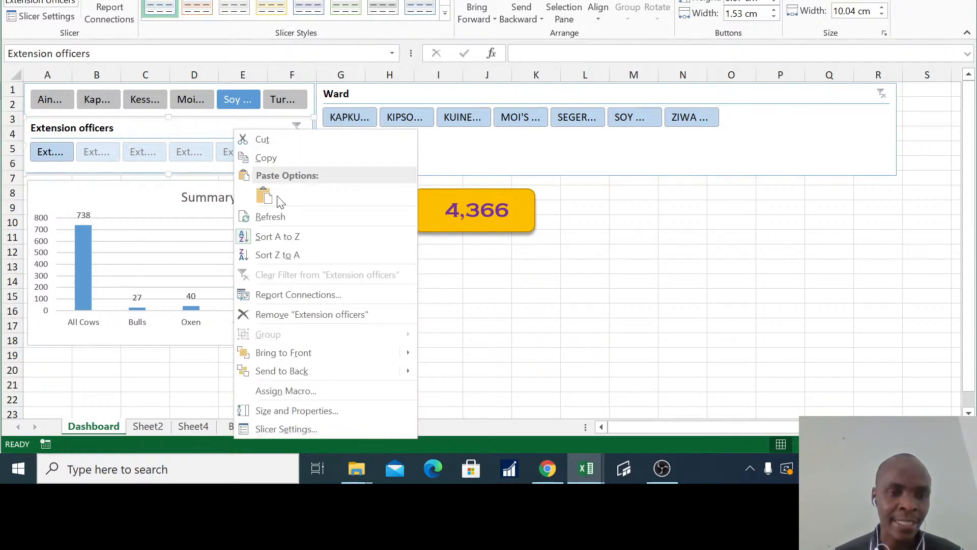
{"action": "left_click", "coordinate": [288, 430]}
{"action": "left_click", "coordinate": [333, 367]}
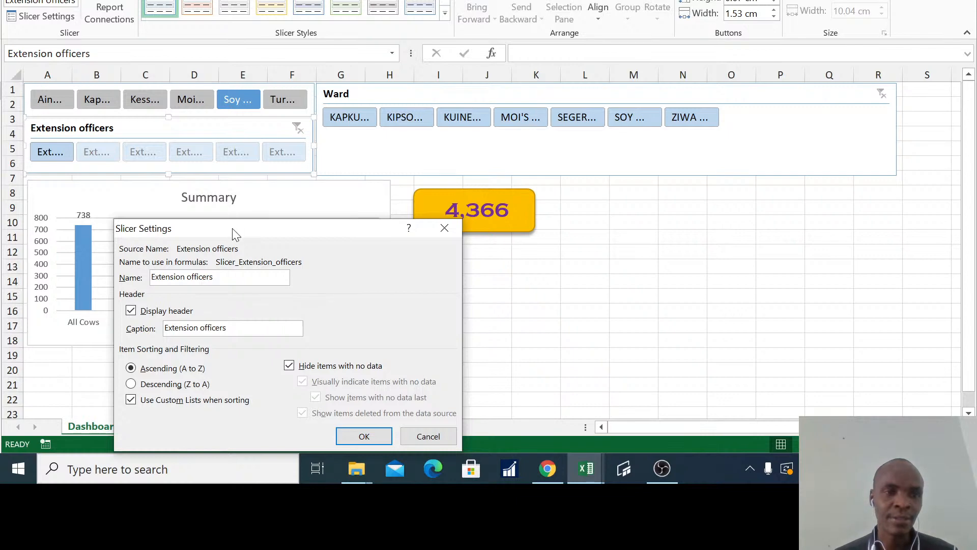
{"action": "left_click_drag", "start_coordinate": [238, 228], "coordinate": [538, 132]}
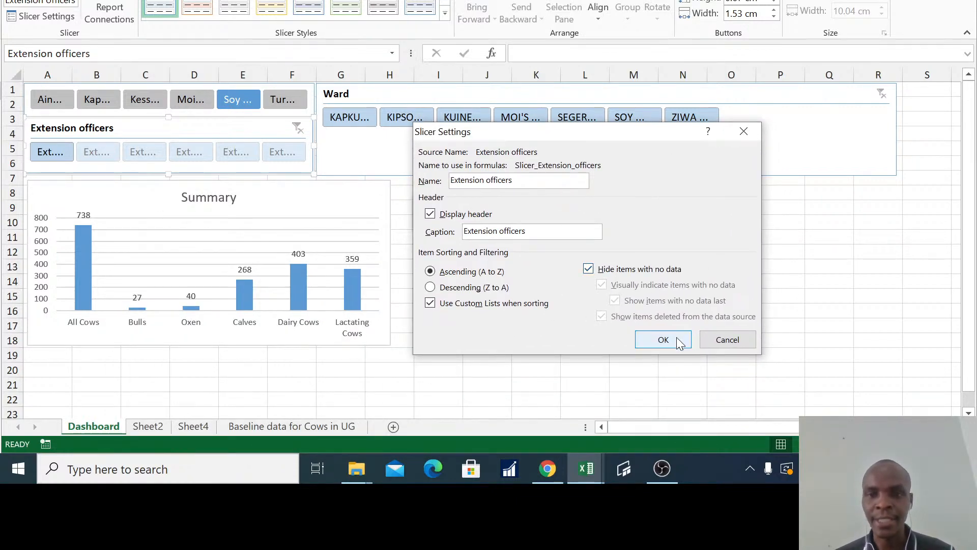
{"action": "left_click", "coordinate": [663, 340]}
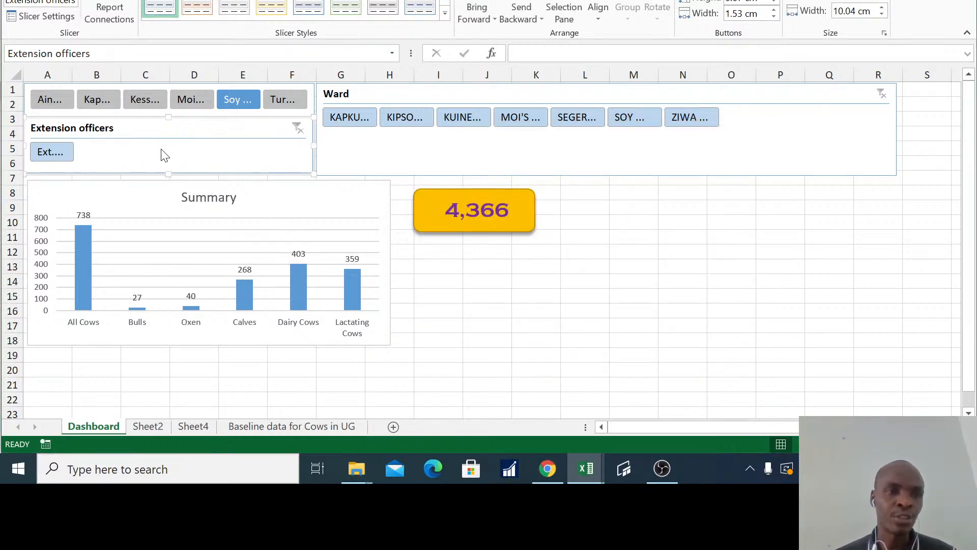
- Filter the dashboard by the Moi..., Kess... and Kap... sub counties in turn to check the Extension officers and Ward slicers
{"action": "left_click", "coordinate": [191, 100]}
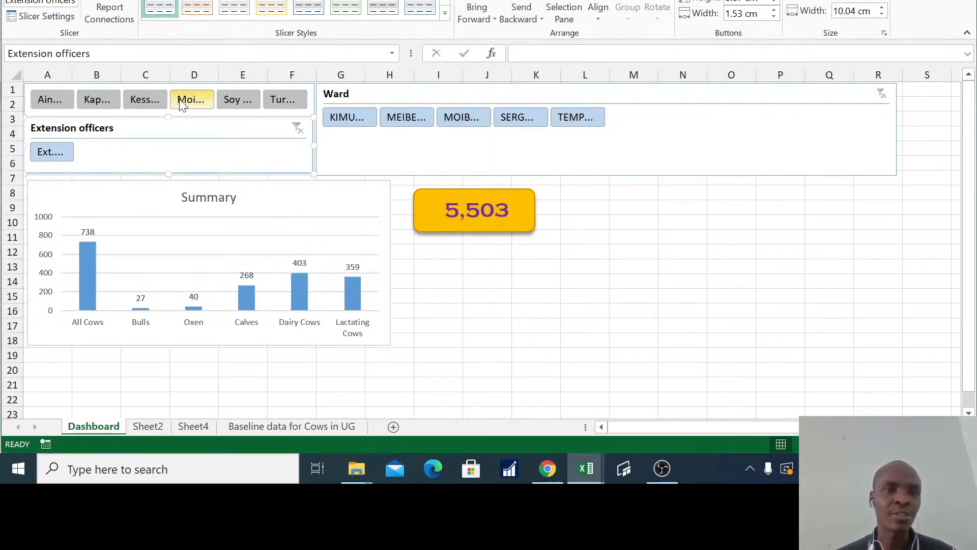
{"action": "left_click", "coordinate": [147, 101]}
{"action": "left_click", "coordinate": [88, 108]}
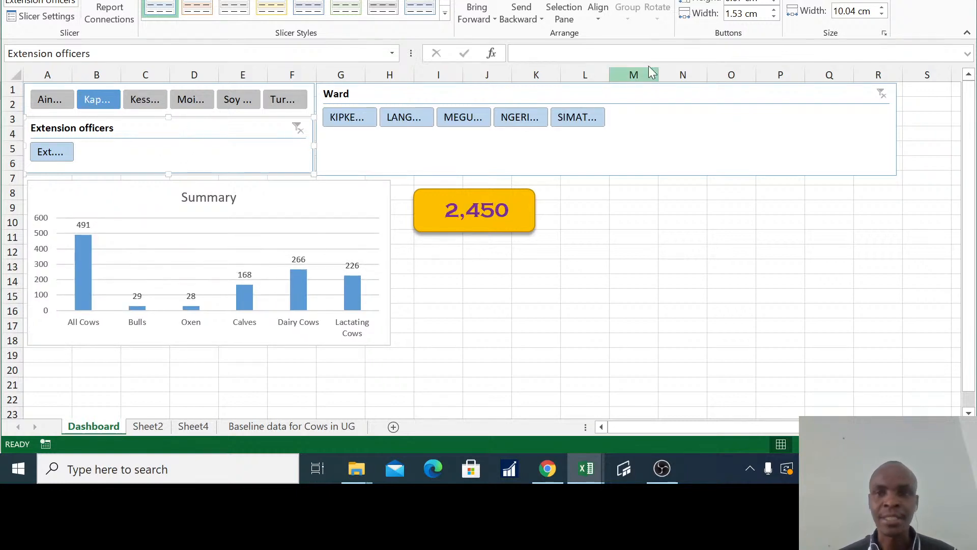
- Widen the slicer buttons to 2.33 cm for Extension officers and 3.21 cm for Ward so their labels are readable
{"action": "left_click", "coordinate": [774, 0]}
{"action": "left_click", "coordinate": [773, 9]}
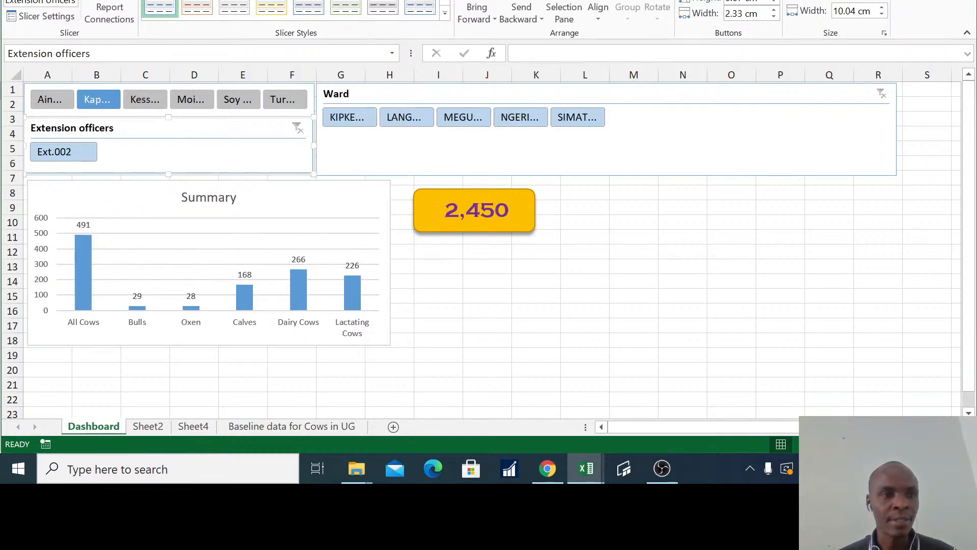
{"action": "left_click", "coordinate": [526, 94]}
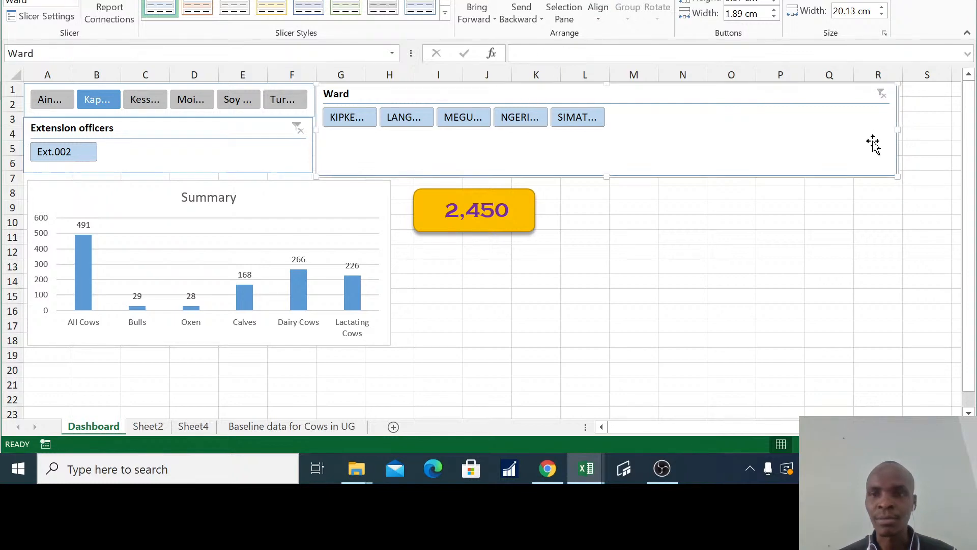
{"action": "left_click", "coordinate": [773, 10]}
{"action": "left_click", "coordinate": [774, 10]}
{"action": "left_click", "coordinate": [774, 0]}
{"action": "left_click", "coordinate": [774, 0]}
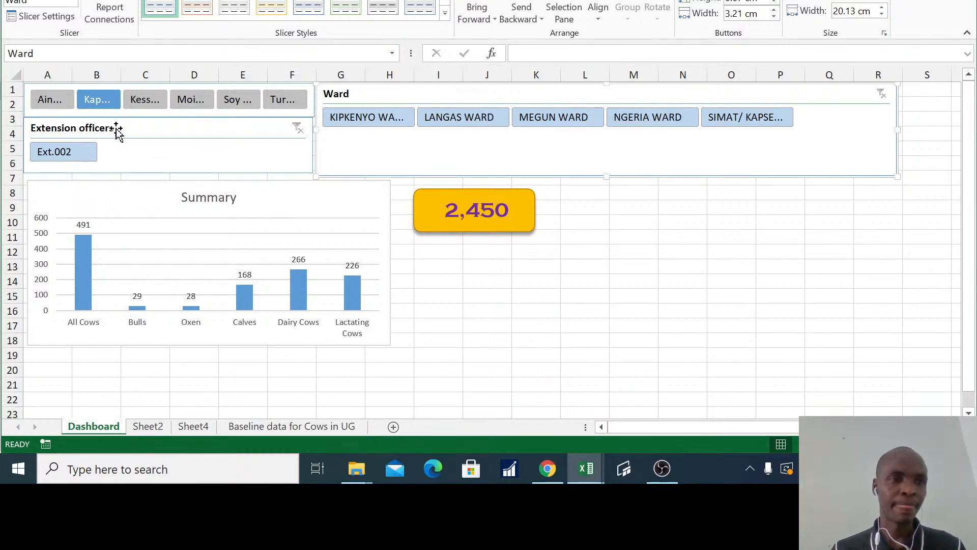
- Step through the sub county filters from Ain... to Moi..., checking the slicers, chart and milk total, and leave Moi... selected
{"action": "left_click", "coordinate": [47, 102]}
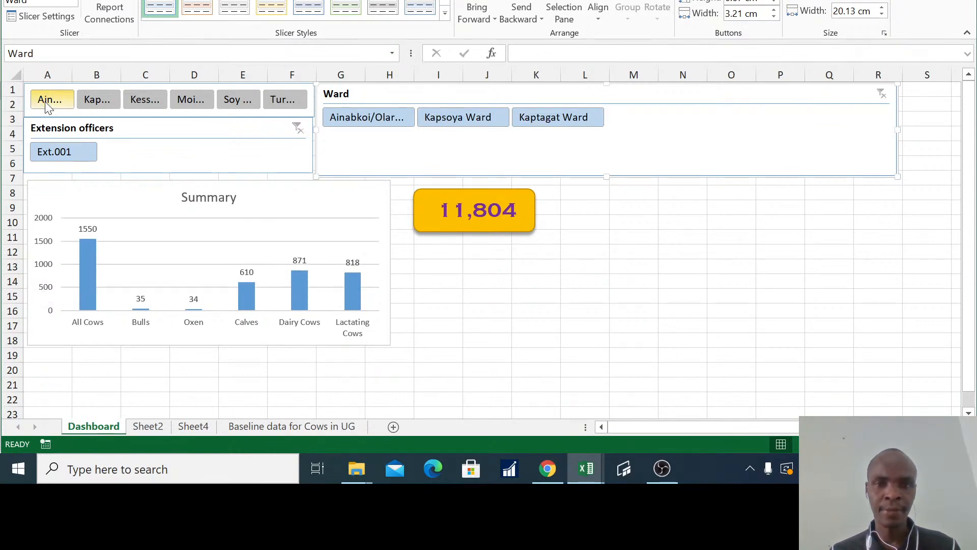
{"action": "left_click", "coordinate": [105, 101]}
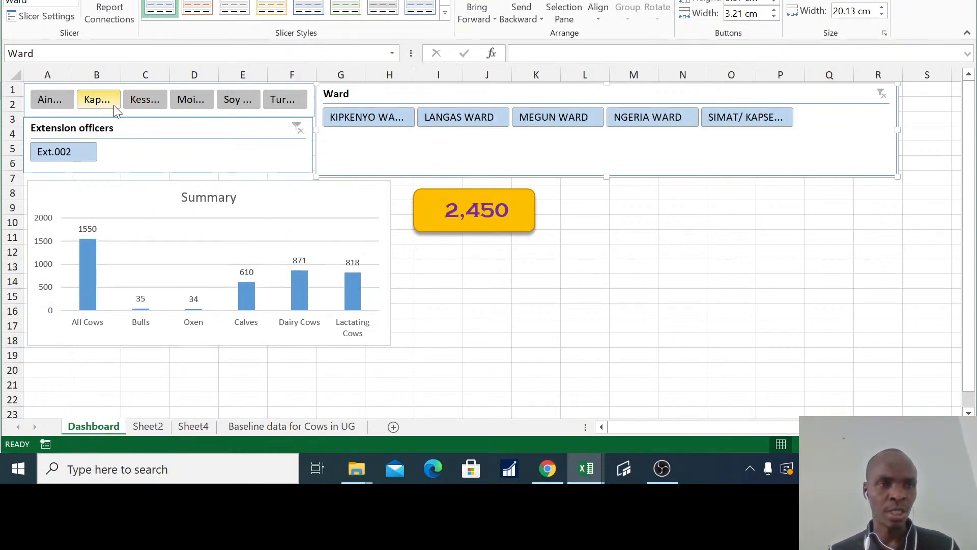
{"action": "left_click", "coordinate": [143, 101]}
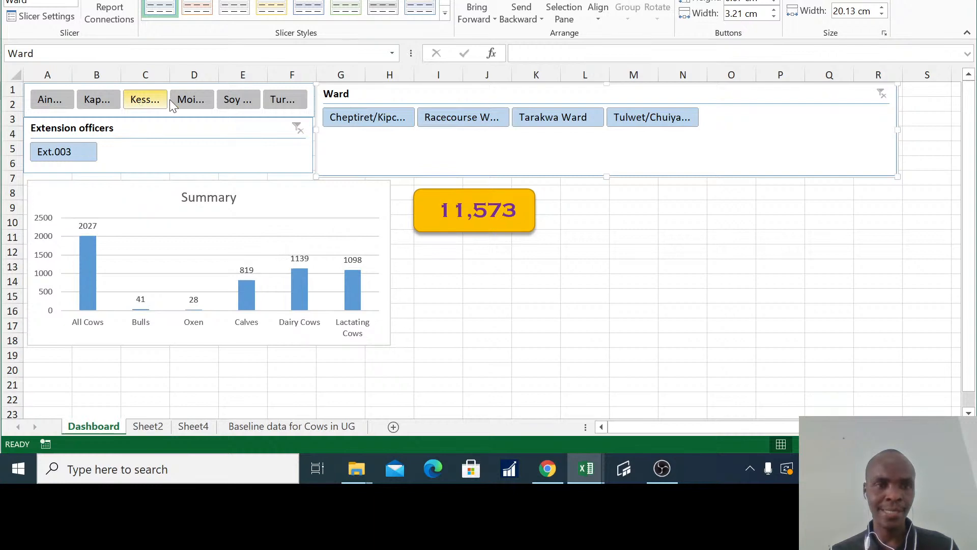
{"action": "left_click", "coordinate": [195, 101]}
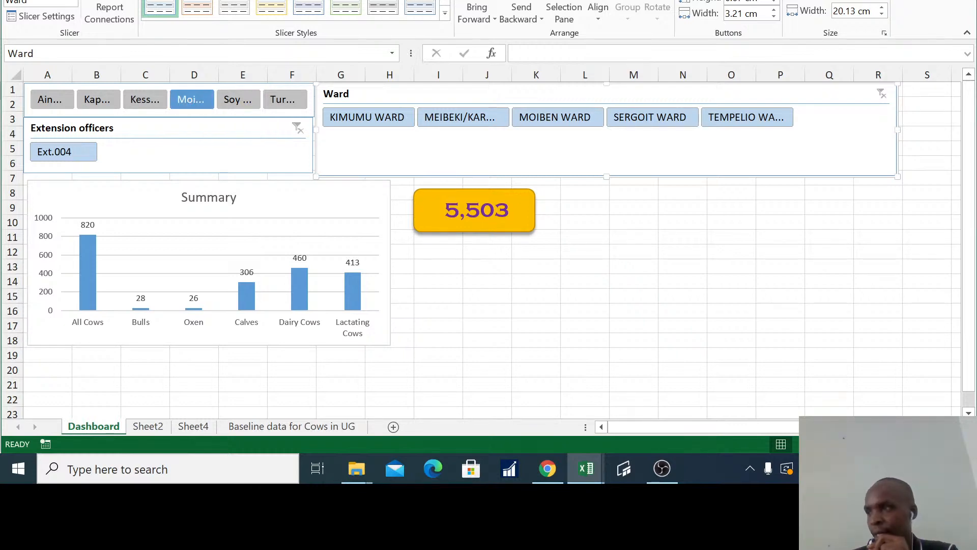
{"action": "key", "text": "alt+Tab"}
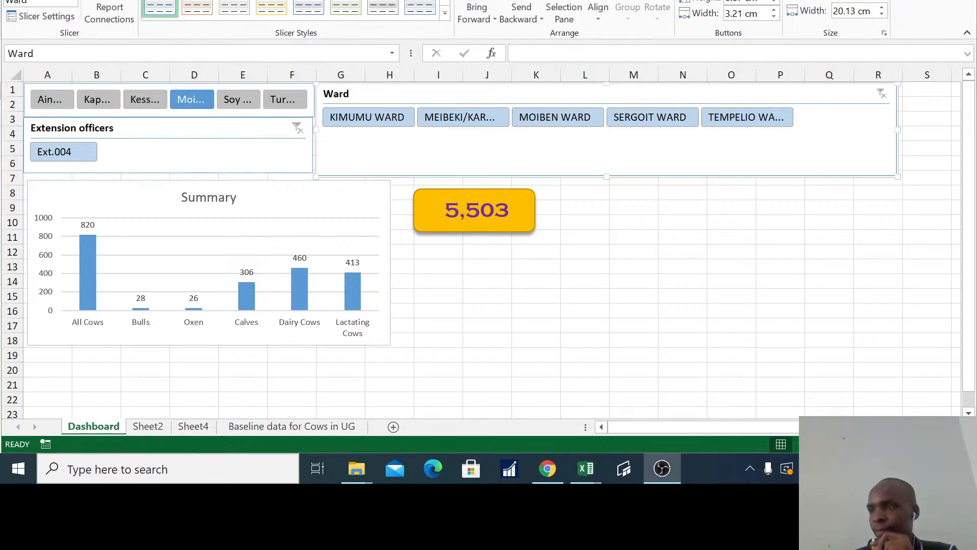